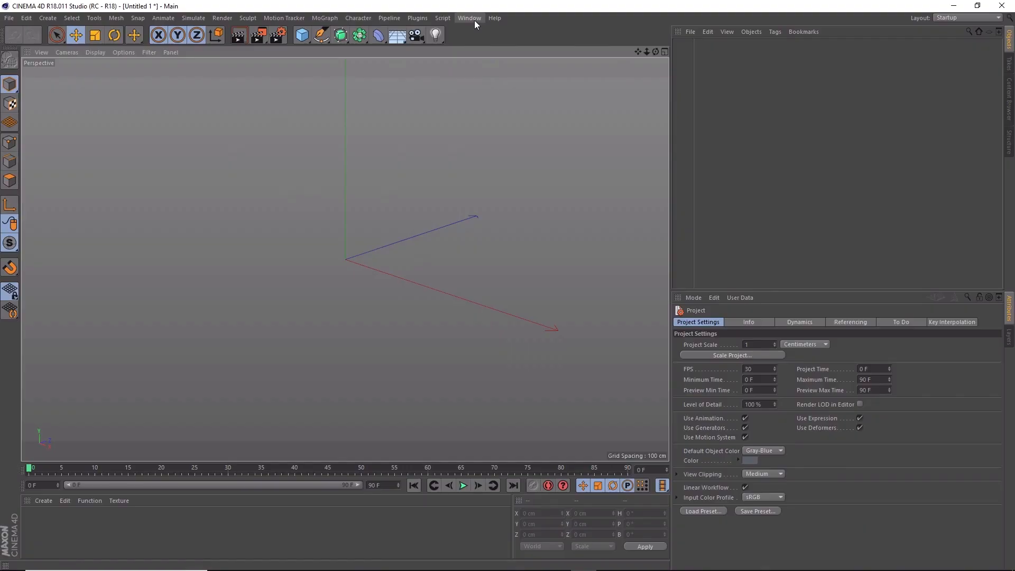
{"action": "mouse_move", "coordinate": [476, 36]}
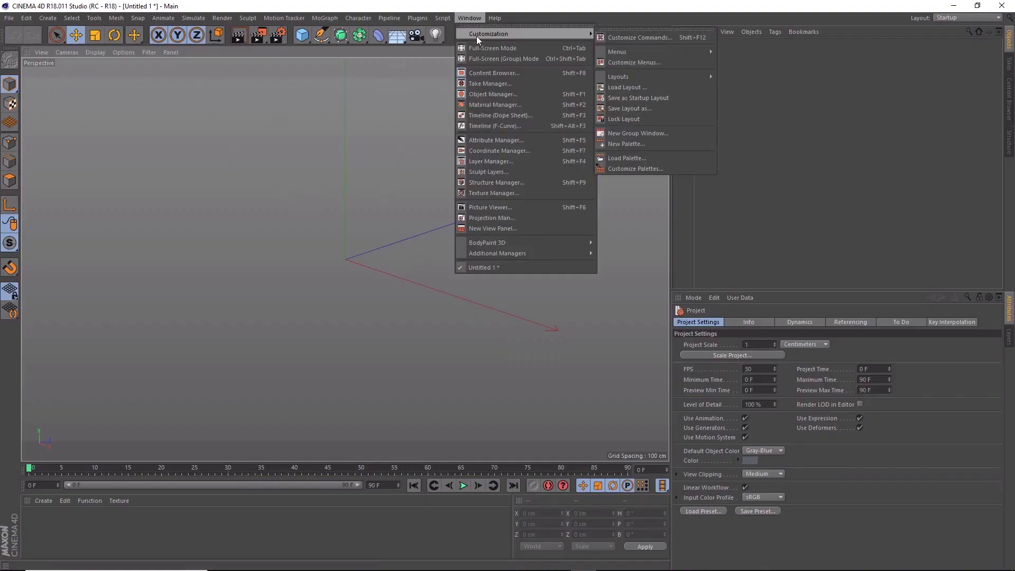
{"action": "mouse_move", "coordinate": [671, 74]}
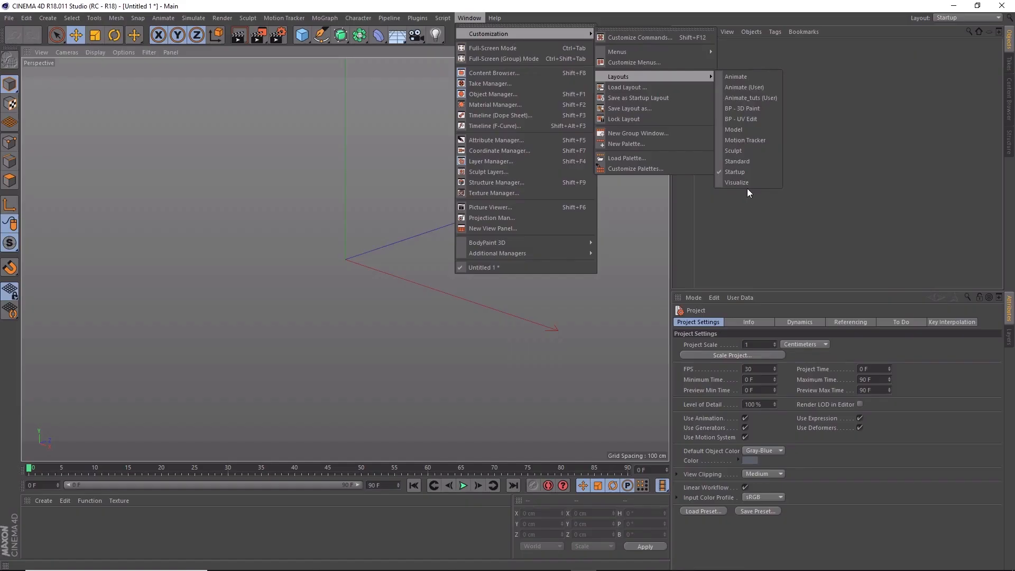
{"action": "left_click", "coordinate": [349, 205]}
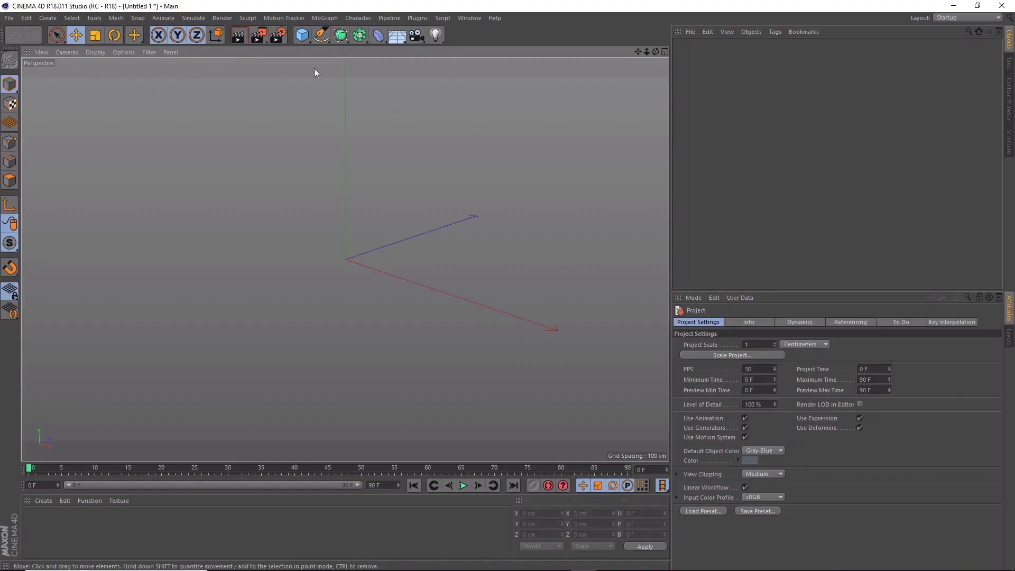
Step: Add a cube and a sphere to the empty scene
{"action": "left_click", "coordinate": [304, 37]}
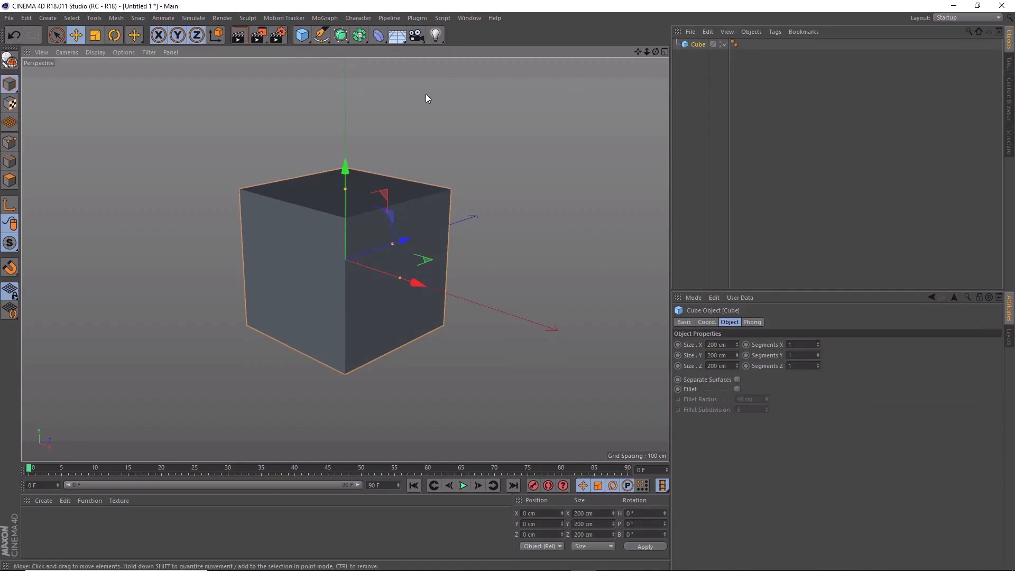
{"action": "left_click", "coordinate": [302, 35]}
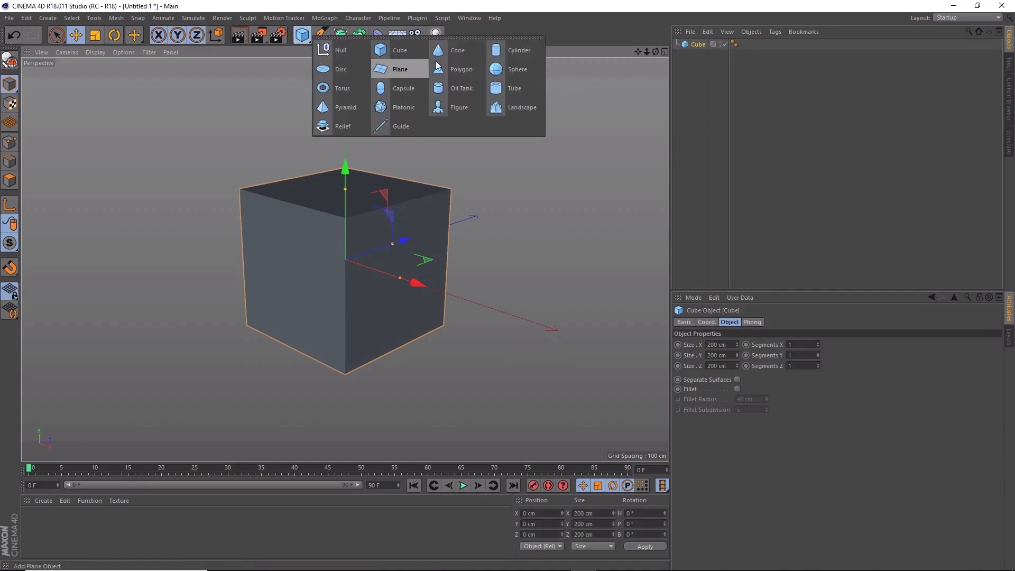
{"action": "left_click", "coordinate": [497, 70]}
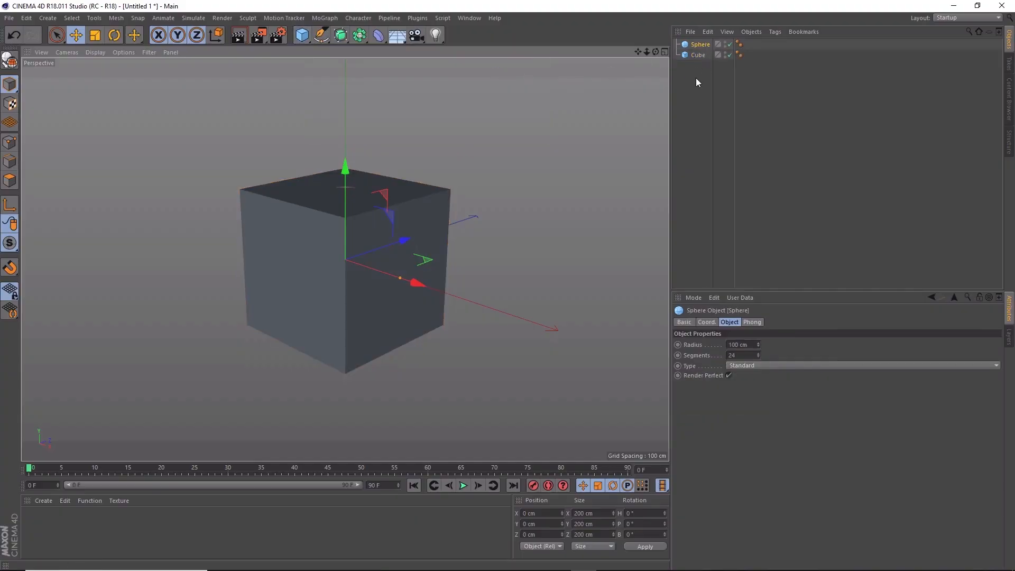
Step: Alternate the selection between the cube and the sphere to compare how each is highlighted and which properties it offers
{"action": "left_click", "coordinate": [699, 55]}
{"action": "left_click", "coordinate": [702, 45]}
{"action": "left_click", "coordinate": [698, 55]}
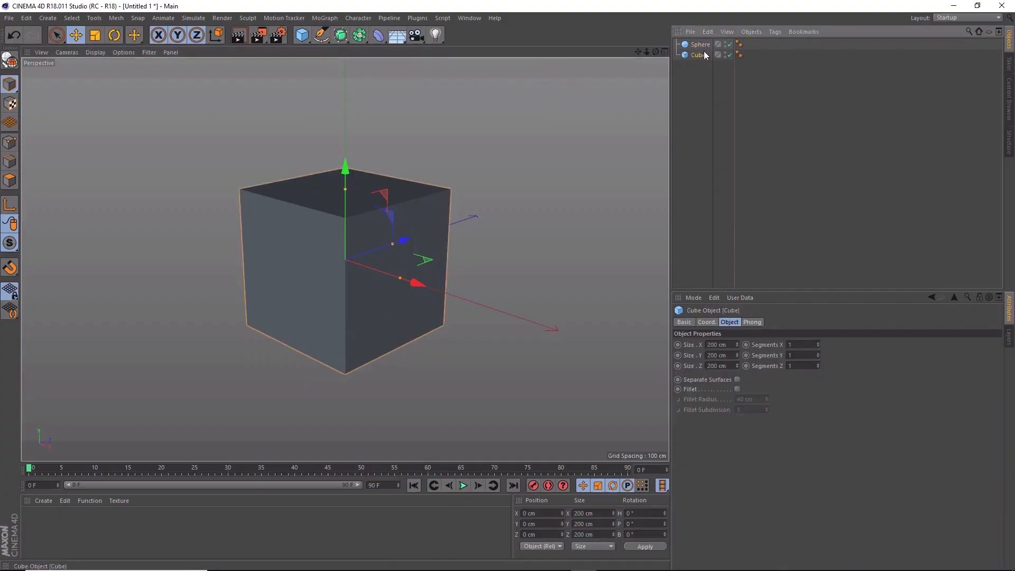
{"action": "left_click", "coordinate": [702, 43]}
{"action": "left_click", "coordinate": [699, 55]}
{"action": "left_click", "coordinate": [701, 44]}
{"action": "left_click", "coordinate": [700, 55]}
{"action": "left_click", "coordinate": [701, 44]}
{"action": "left_click", "coordinate": [348, 324]}
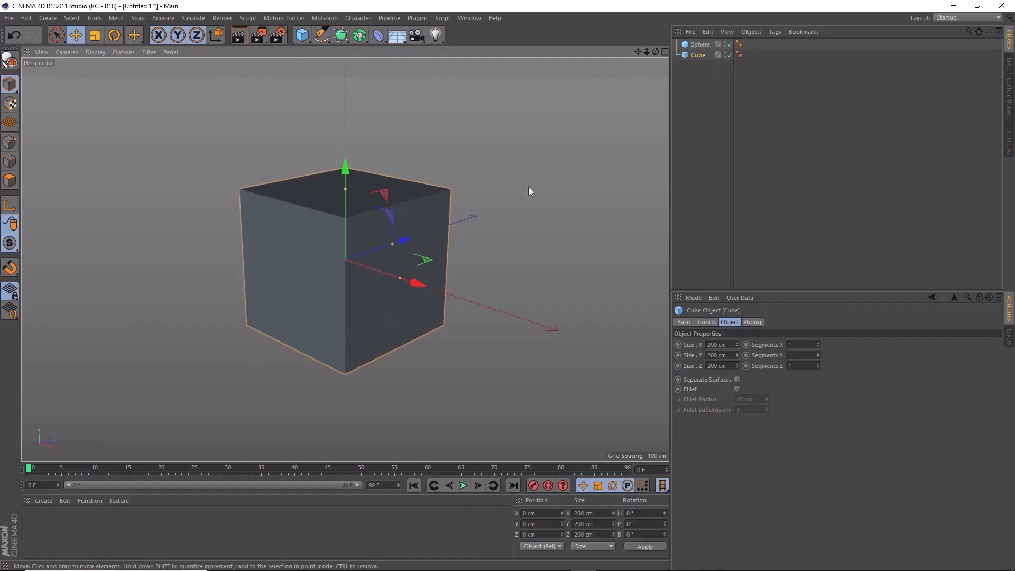
{"action": "left_click", "coordinate": [699, 45]}
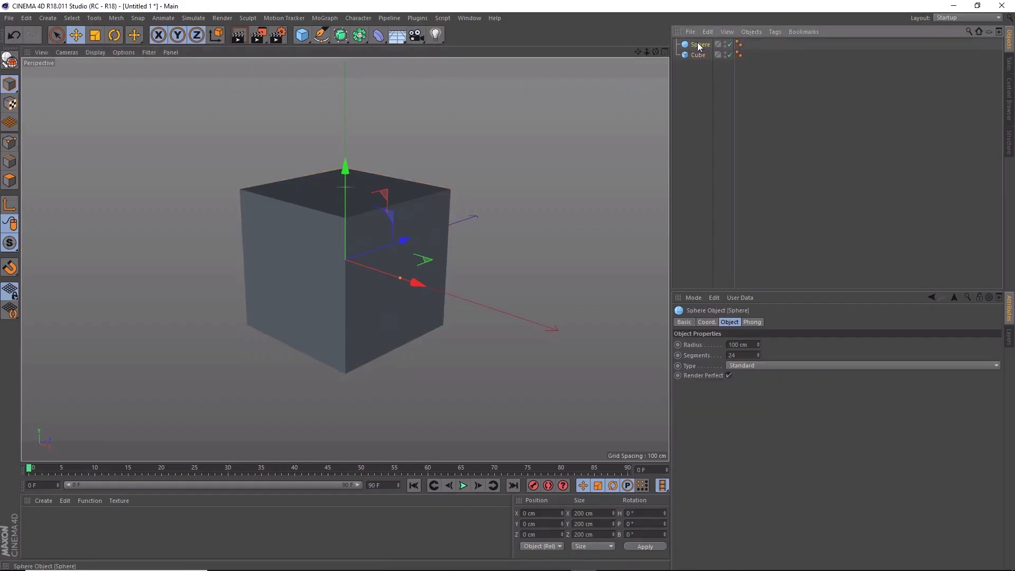
{"action": "left_click", "coordinate": [407, 337]}
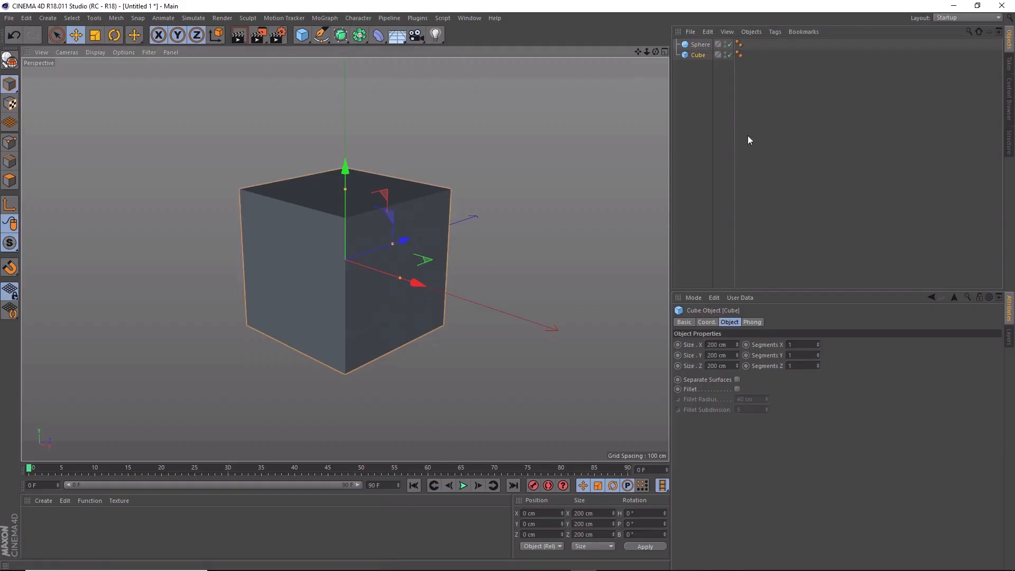
Step: Move the sphere about 229 cm along the X axis, out of the cube
{"action": "left_click", "coordinate": [698, 47]}
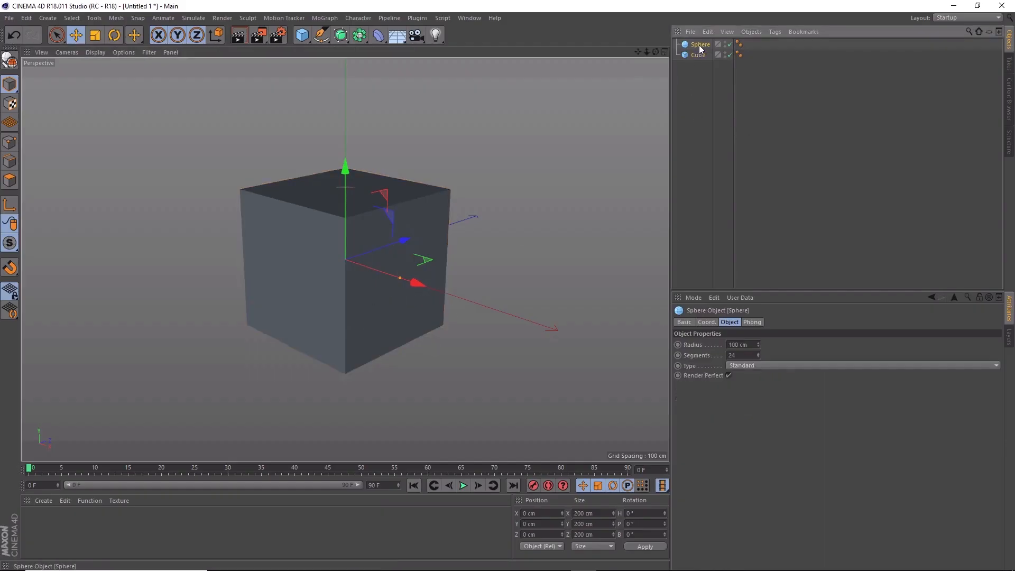
{"action": "left_click_drag", "start_coordinate": [423, 284], "coordinate": [555, 384]}
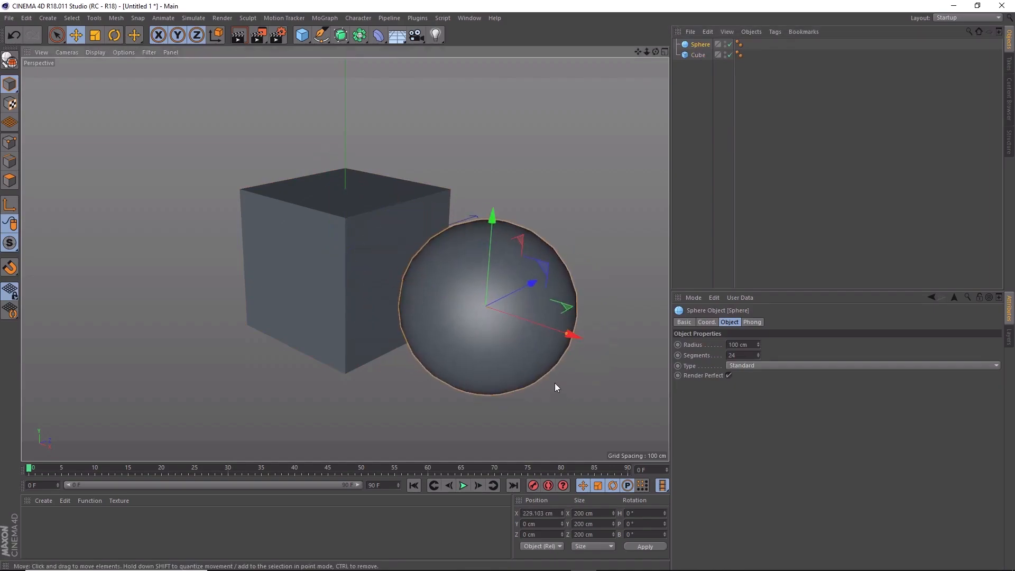
Step: Delete the sphere and the cube from the scene
{"action": "key", "text": "Delete"}
{"action": "left_click", "coordinate": [697, 46]}
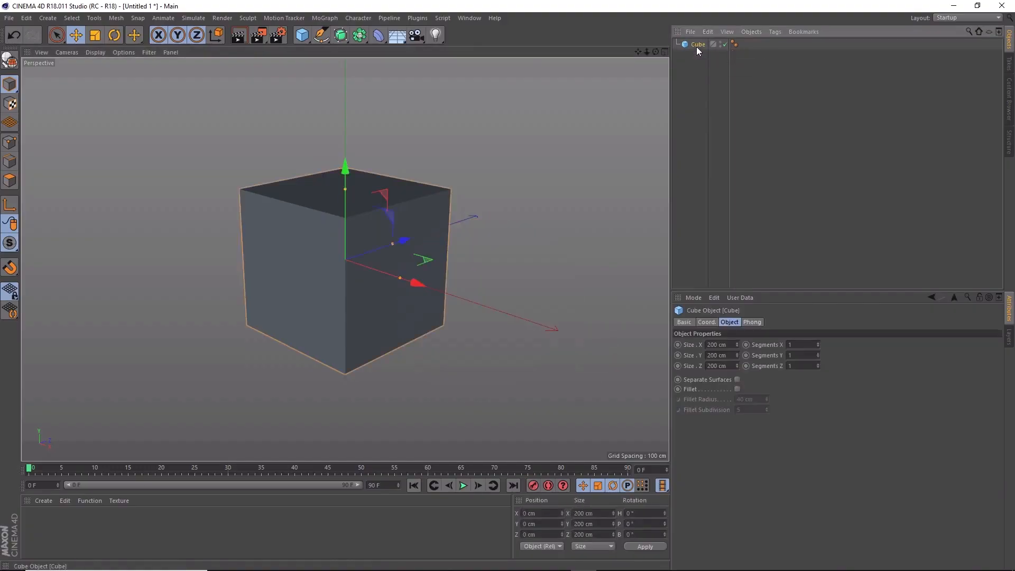
{"action": "key", "text": "Delete"}
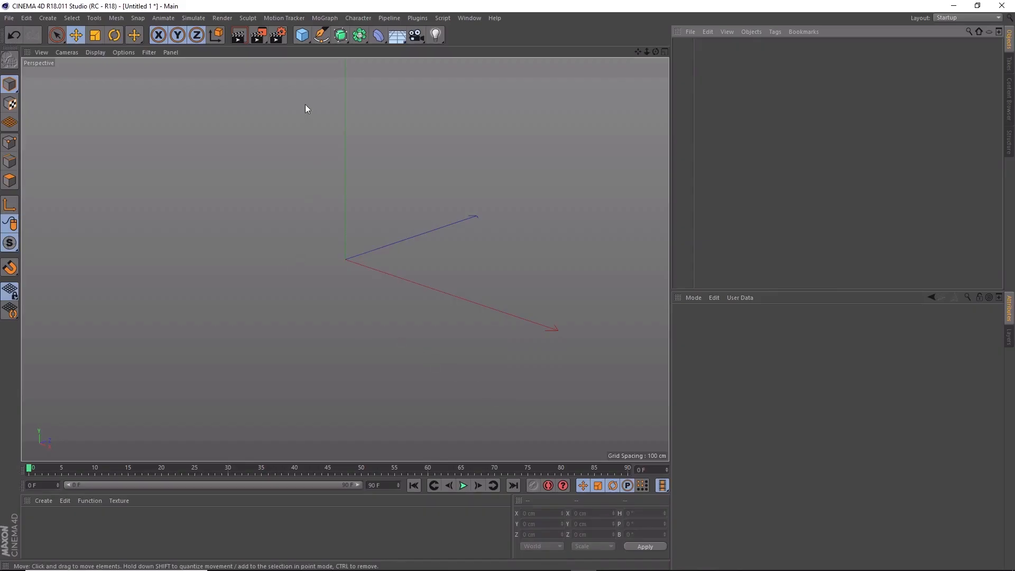
Step: Add a cube and orbit, pan and zoom the perspective view around it
{"action": "left_click", "coordinate": [302, 35]}
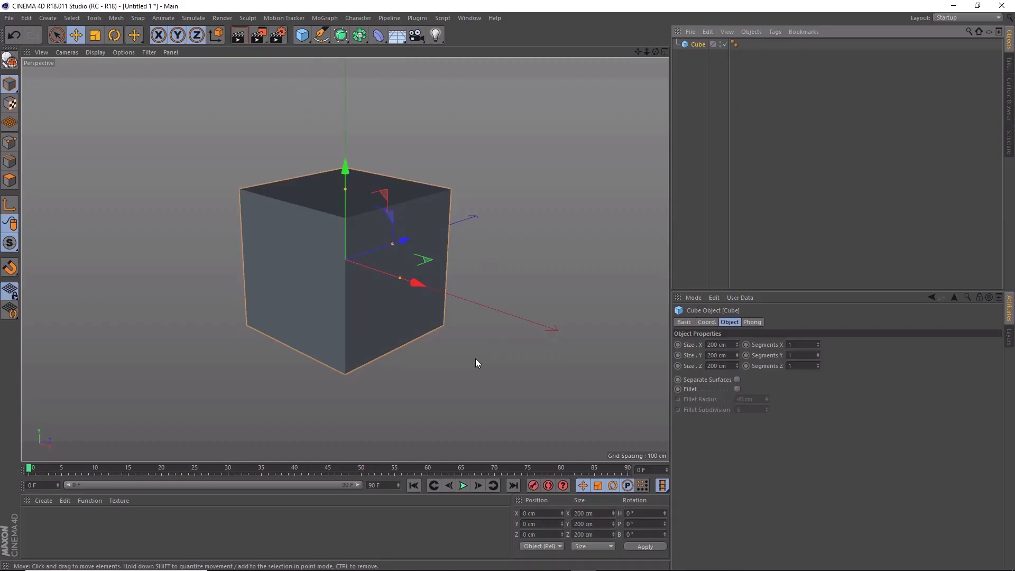
{"action": "left_click_drag", "start_coordinate": [474, 358], "coordinate": [517, 384], "text": "alt"}
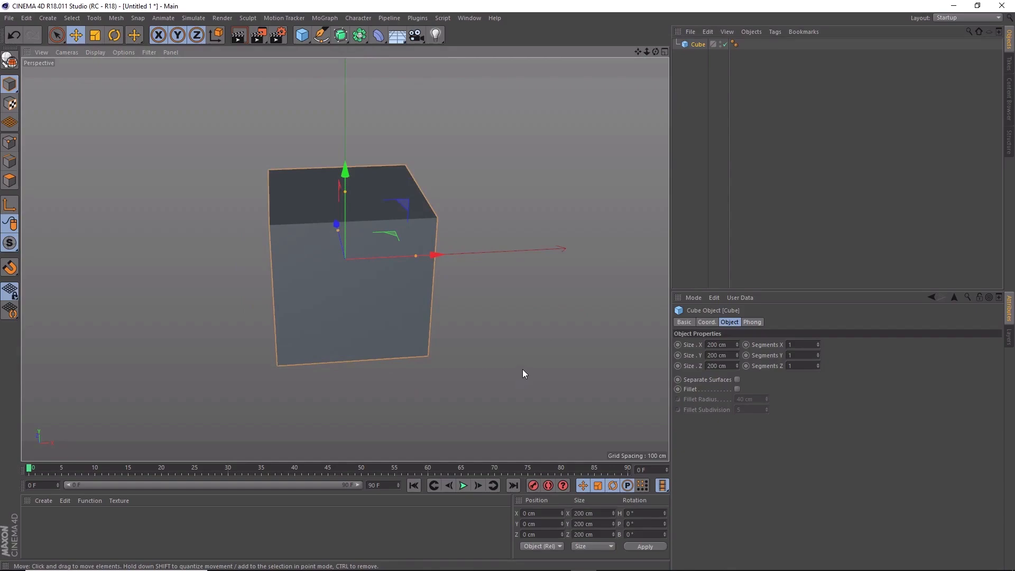
{"action": "left_click_drag", "start_coordinate": [546, 368], "coordinate": [461, 334], "text": "alt"}
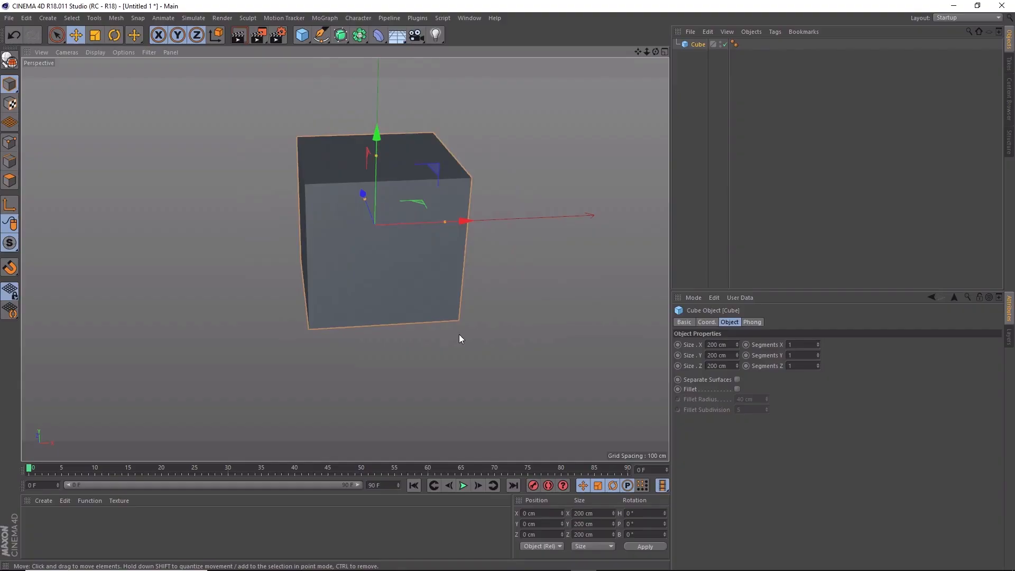
{"action": "scroll", "coordinate": [458, 334], "scroll_direction": "up", "scroll_amount": 7}
{"action": "scroll", "coordinate": [459, 334], "scroll_direction": "down", "scroll_amount": 7}
{"action": "scroll", "coordinate": [458, 335], "scroll_direction": "down", "scroll_amount": 2}
{"action": "scroll", "coordinate": [459, 335], "scroll_direction": "up", "scroll_amount": 3}
{"action": "scroll", "coordinate": [458, 336], "scroll_direction": "down", "scroll_amount": 3}
{"action": "scroll", "coordinate": [458, 335], "scroll_direction": "up", "scroll_amount": 2}
{"action": "scroll", "coordinate": [458, 335], "scroll_direction": "down", "scroll_amount": 2}
{"action": "scroll", "coordinate": [458, 335], "scroll_direction": "up", "scroll_amount": 2}
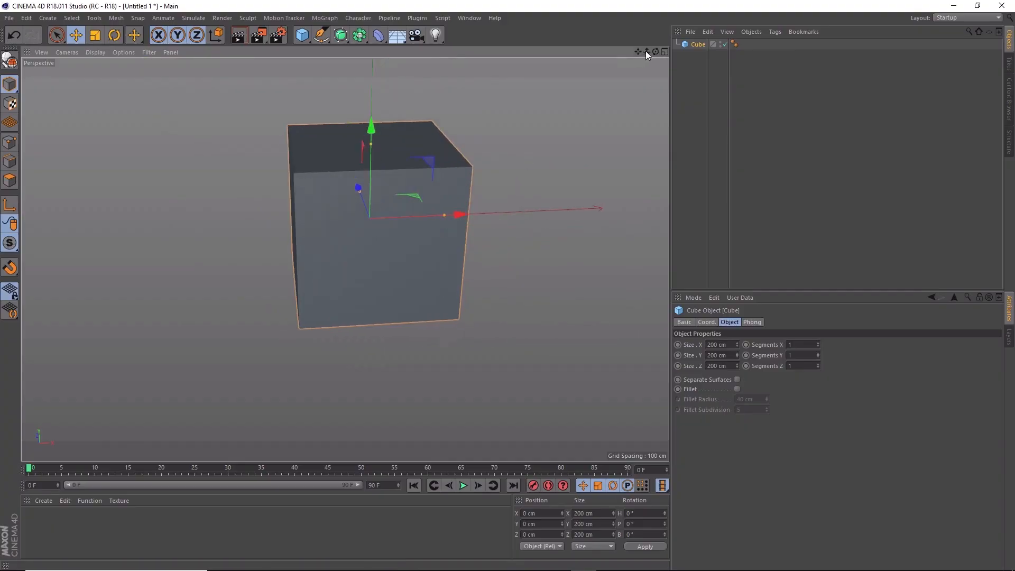
Step: Pan, zoom and orbit around the cube using the viewport's own navigation controls
{"action": "mouse_move", "coordinate": [638, 52]}
{"action": "left_mouse_down"}
{"action": "mouse_move", "coordinate": [592, 53]}
{"action": "mouse_move", "coordinate": [703, 54]}
{"action": "mouse_move", "coordinate": [638, 33]}
{"action": "mouse_move", "coordinate": [561, 84]}
{"action": "mouse_move", "coordinate": [725, 59]}
{"action": "mouse_move", "coordinate": [543, 35]}
{"action": "mouse_move", "coordinate": [719, 58]}
{"action": "mouse_move", "coordinate": [541, 24]}
{"action": "mouse_move", "coordinate": [631, 34]}
{"action": "mouse_move", "coordinate": [645, 52]}
{"action": "left_mouse_up"}
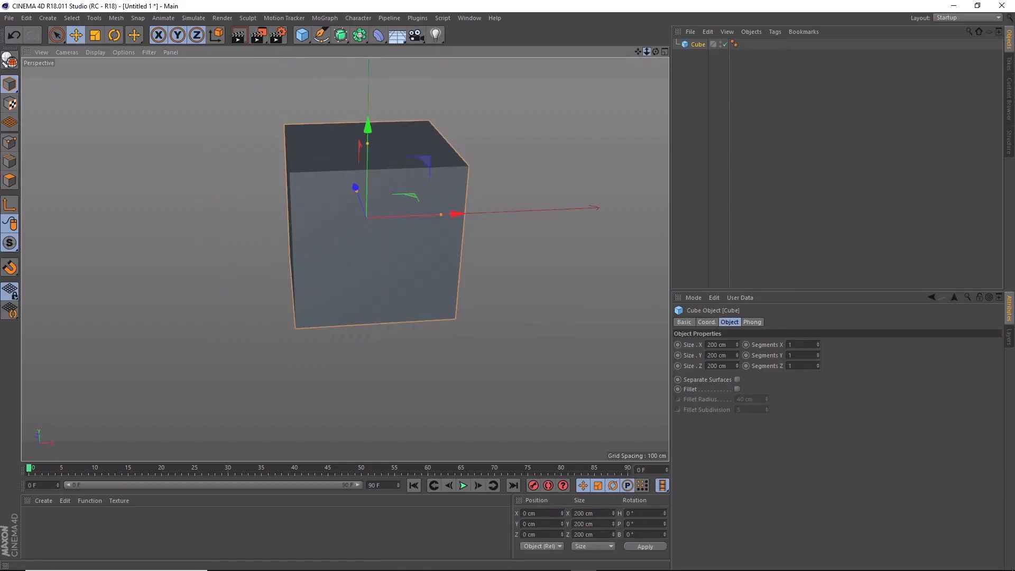
{"action": "scroll", "coordinate": [345, 260], "scroll_direction": "up", "scroll_amount": 5}
{"action": "scroll", "coordinate": [345, 259], "scroll_direction": "down", "scroll_amount": 8}
{"action": "scroll", "coordinate": [345, 259], "scroll_direction": "up", "scroll_amount": 5}
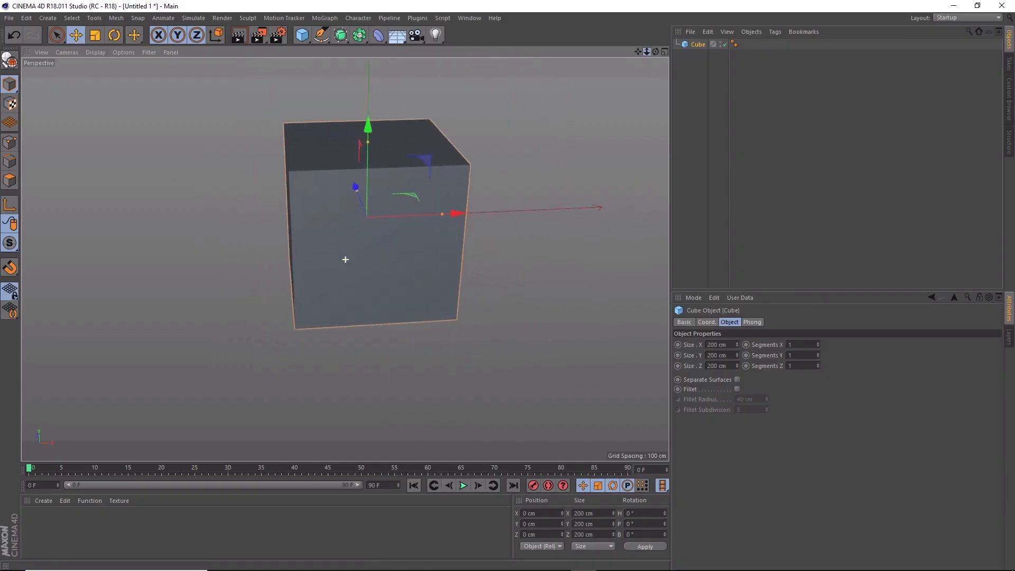
{"action": "left_click_drag", "start_coordinate": [655, 52], "coordinate": [740, 87]}
{"action": "left_click_drag", "start_coordinate": [344, 259], "coordinate": [660, 50]}
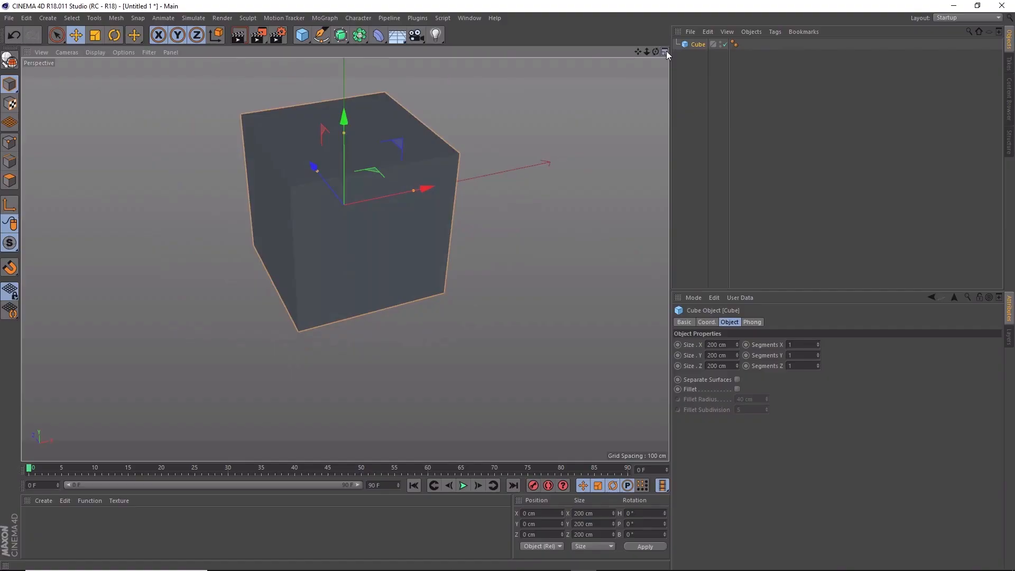
Step: Show the cube in all four views, then maximize the Front view
{"action": "left_click", "coordinate": [665, 51]}
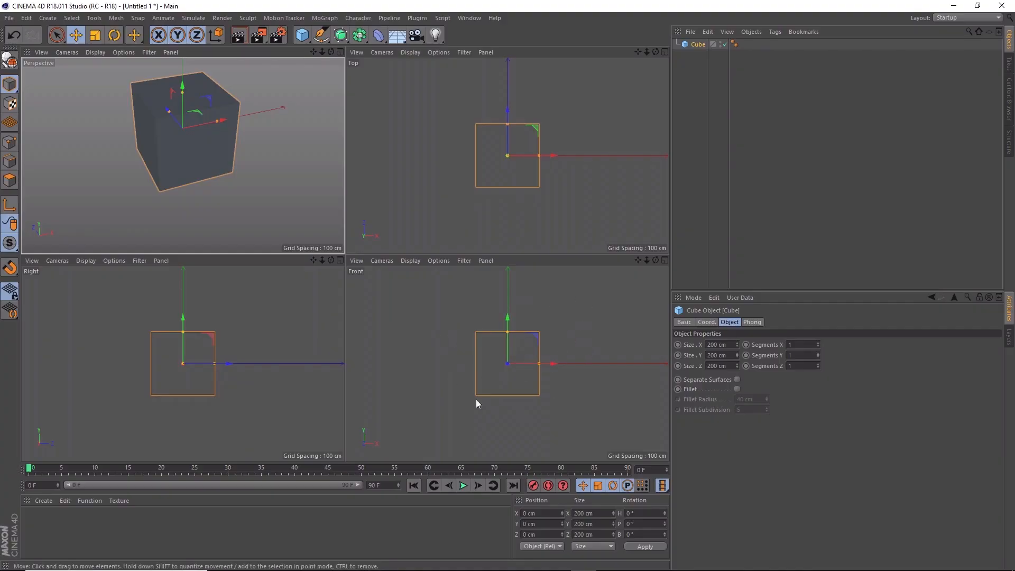
{"action": "middle_click", "coordinate": [579, 378]}
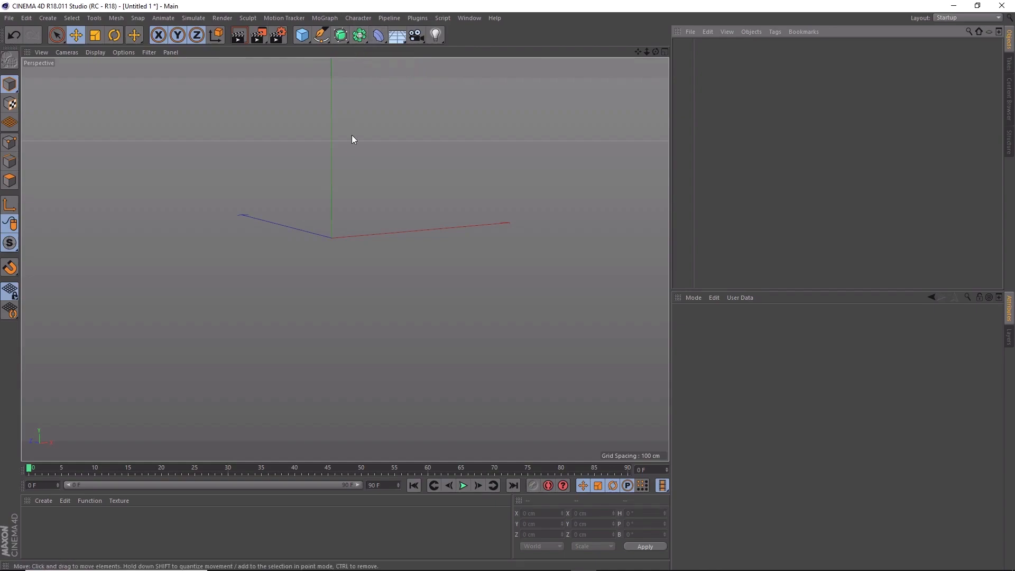
Step: Add a sphere to the empty scene and rename it Moon
{"action": "left_click", "coordinate": [302, 36]}
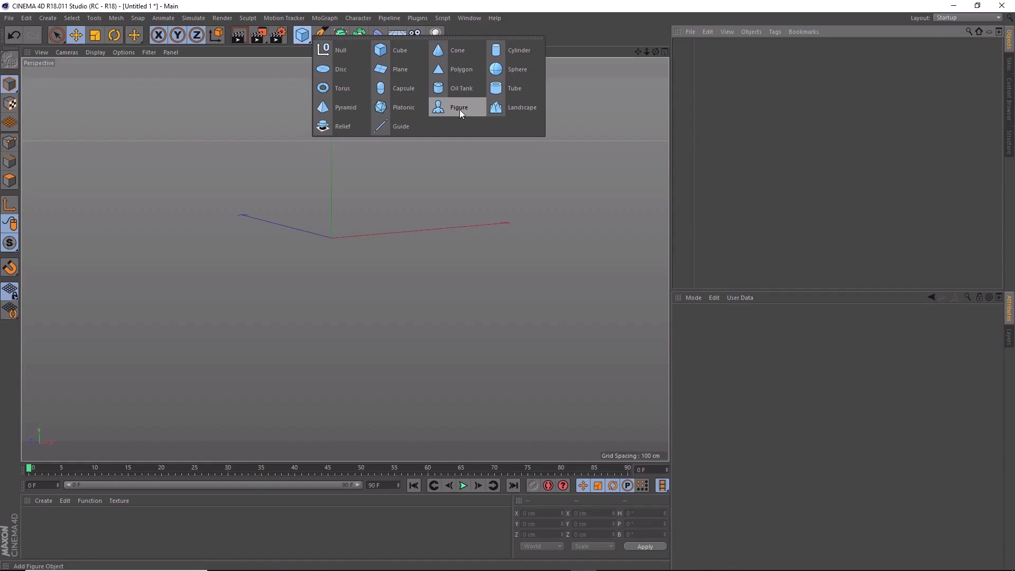
{"action": "left_click", "coordinate": [506, 74]}
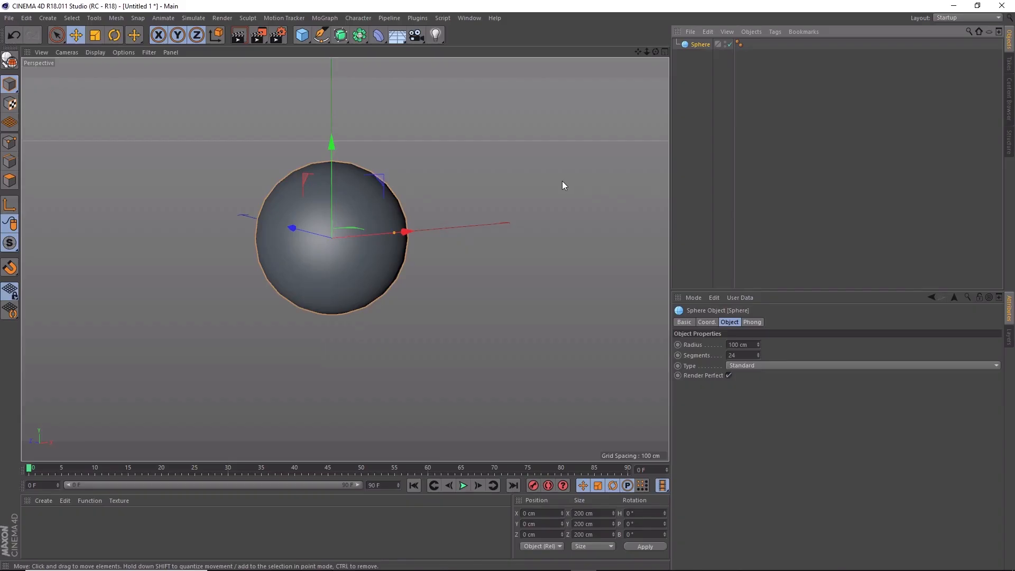
{"action": "double_click", "coordinate": [702, 46]}
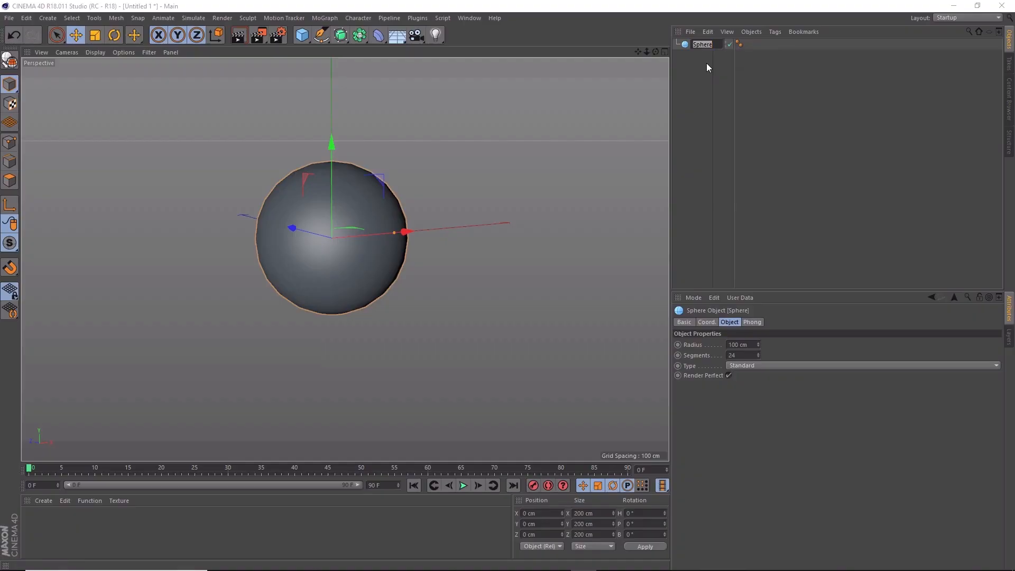
{"action": "type", "text": "Moon"}
{"action": "key", "text": "Return"}
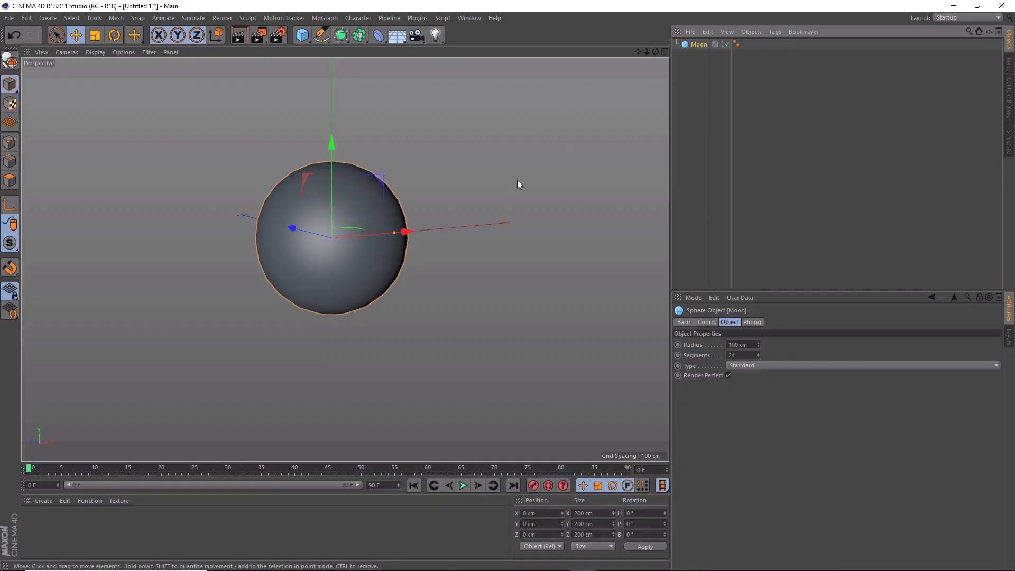
Step: Hide and show the Moon sphere in the viewport several times, leaving it shown
{"action": "left_click", "coordinate": [724, 45]}
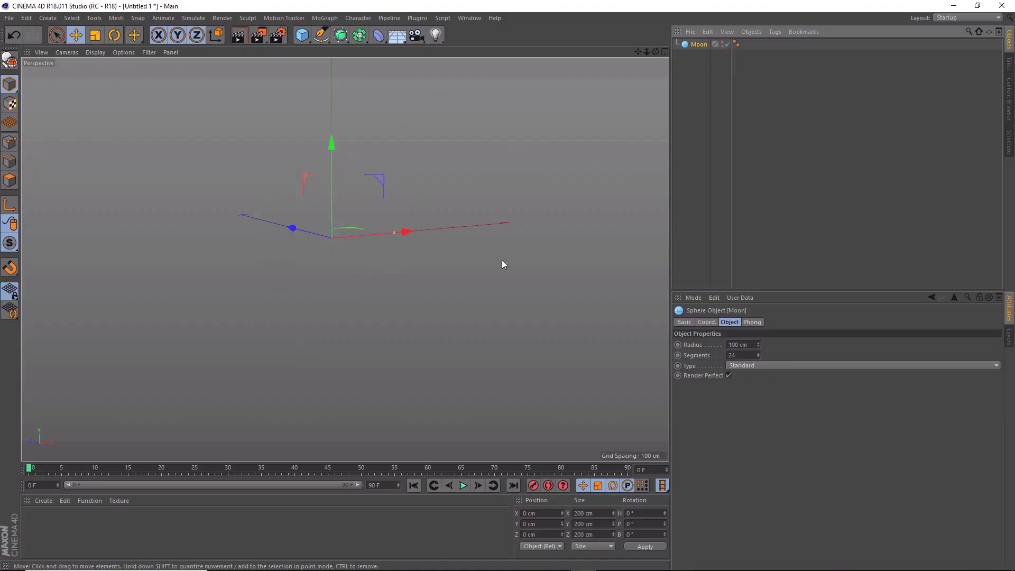
{"action": "left_click", "coordinate": [724, 44]}
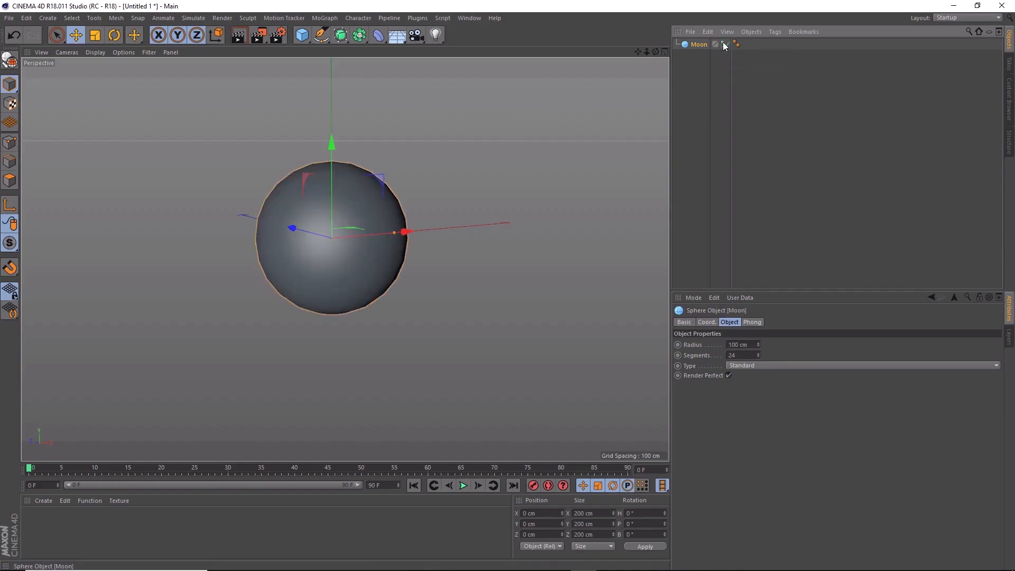
{"action": "left_click", "coordinate": [724, 45]}
{"action": "left_click", "coordinate": [724, 45]}
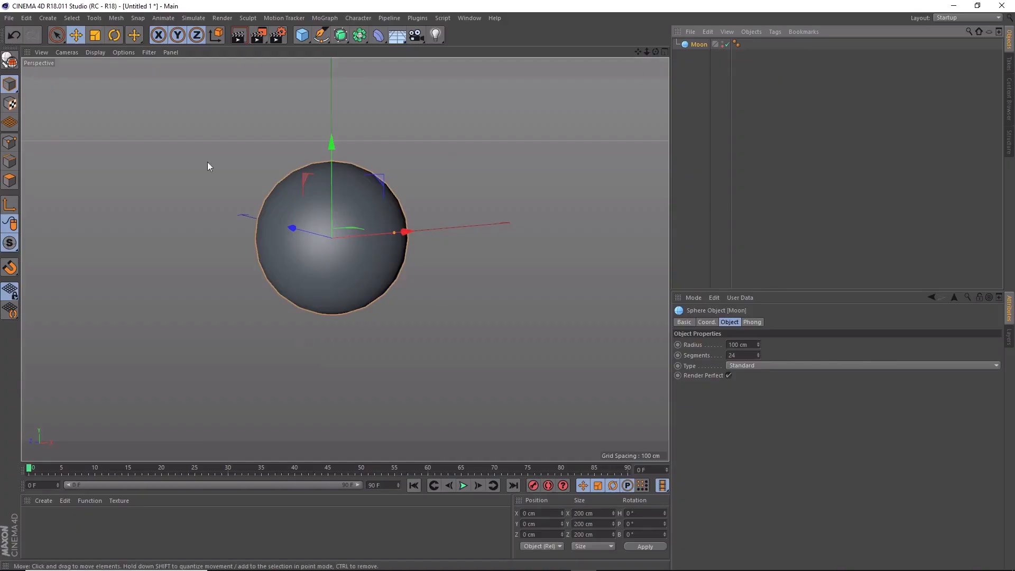
{"action": "left_click", "coordinate": [725, 45]}
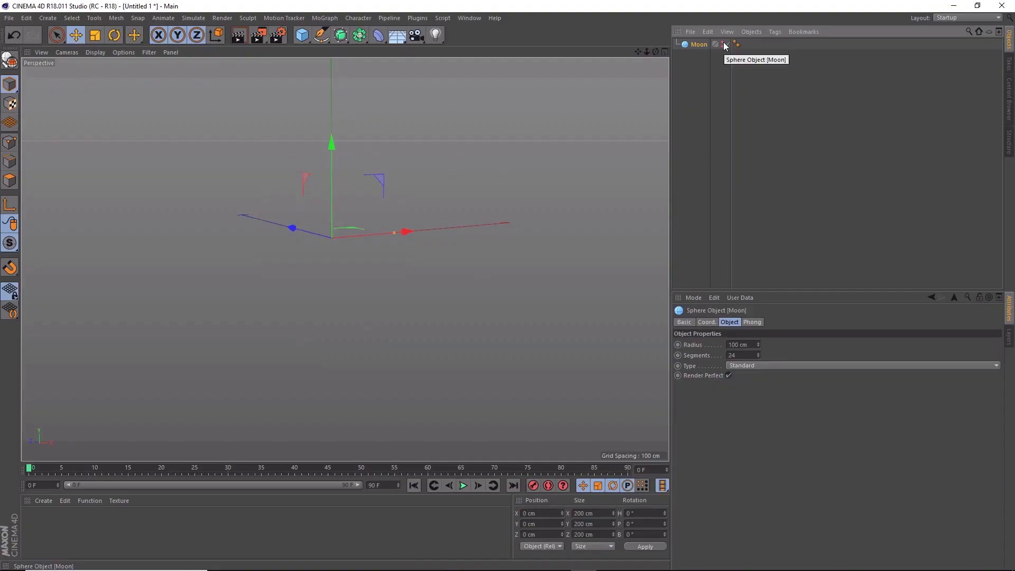
{"action": "left_click", "coordinate": [724, 45]}
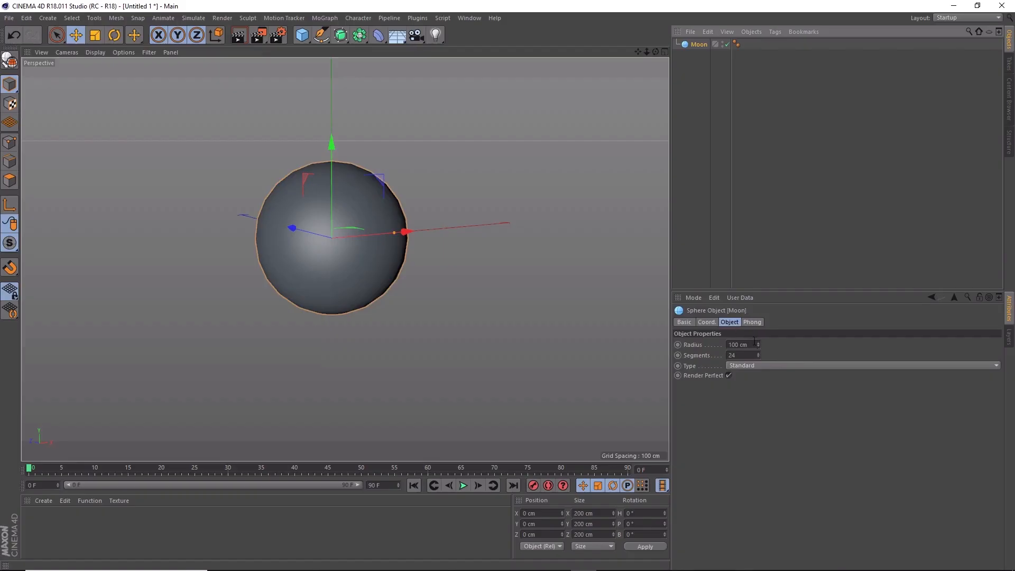
Step: Switch the perspective view's display mode to Gouraud Shading (Lines)
{"action": "mouse_move", "coordinate": [757, 344]}
{"action": "left_mouse_down"}
{"action": "mouse_move", "coordinate": [758, 303]}
{"action": "mouse_move", "coordinate": [758, 374]}
{"action": "mouse_move", "coordinate": [758, 346]}
{"action": "left_mouse_up"}
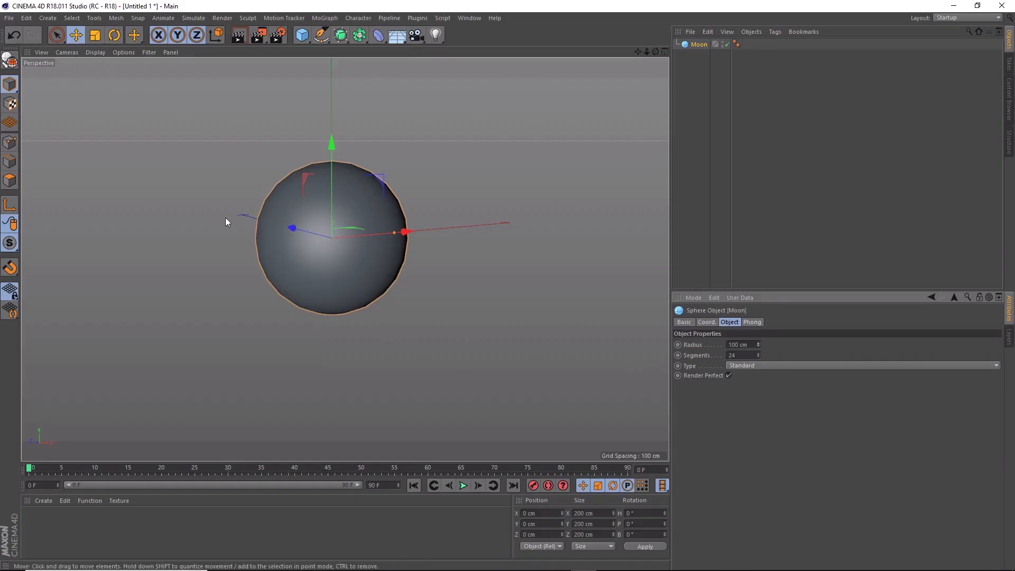
{"action": "left_click", "coordinate": [95, 53]}
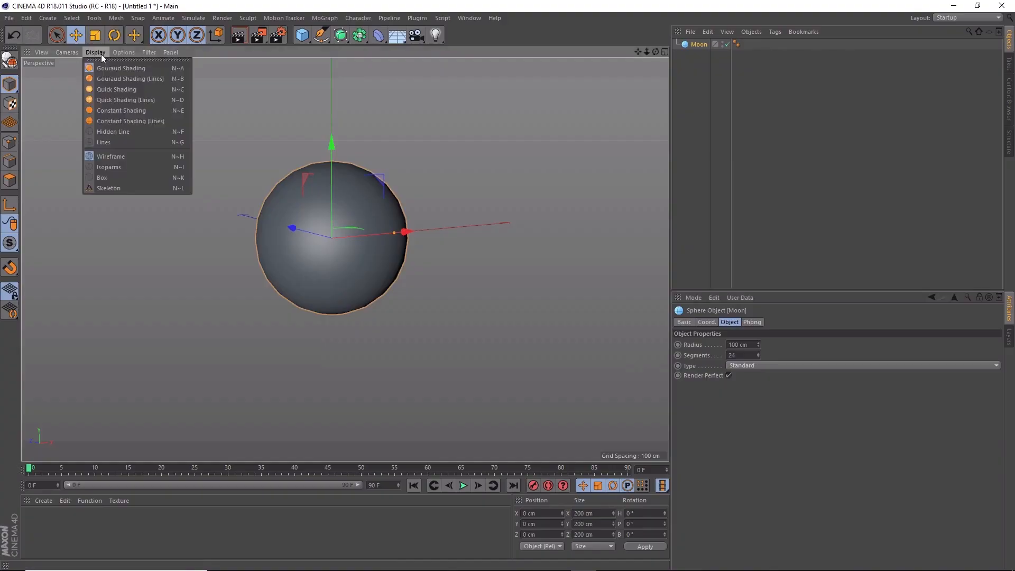
{"action": "left_click", "coordinate": [144, 81]}
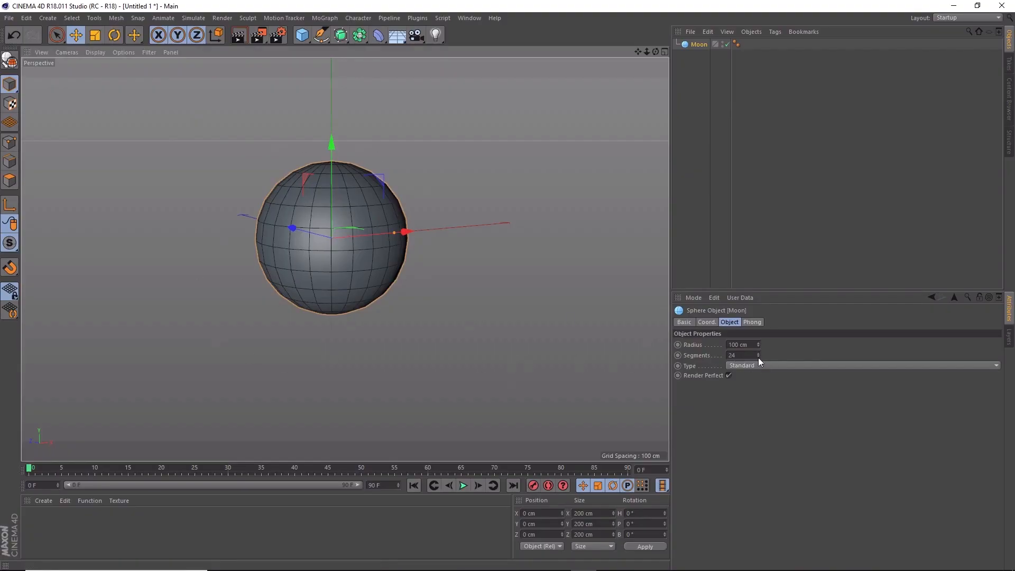
Step: Try 100 and 3 segments on the Moon sphere, restoring the count to 24 each time
{"action": "left_click", "coordinate": [743, 355]}
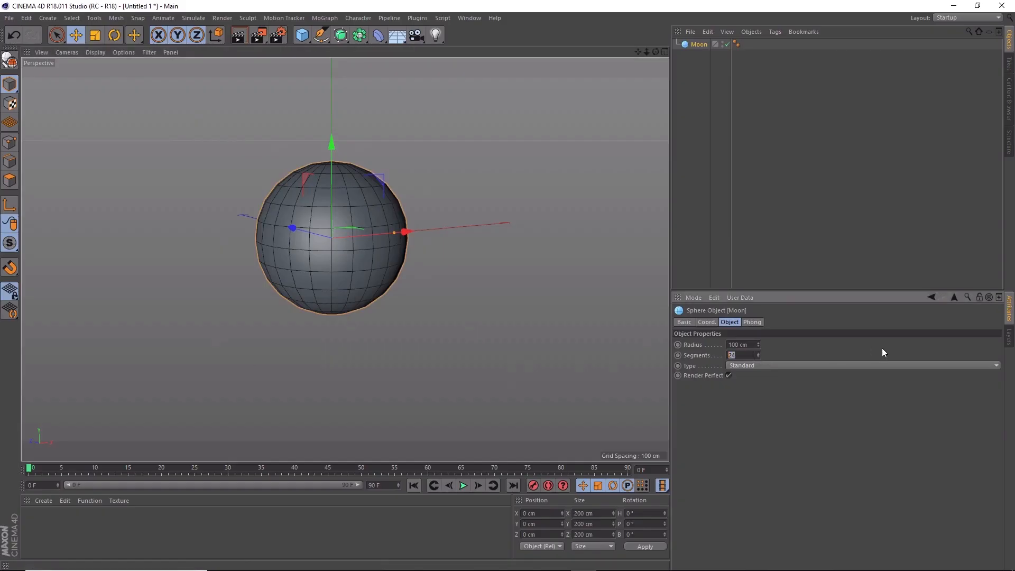
{"action": "type", "text": "100"}
{"action": "key", "text": "Return"}
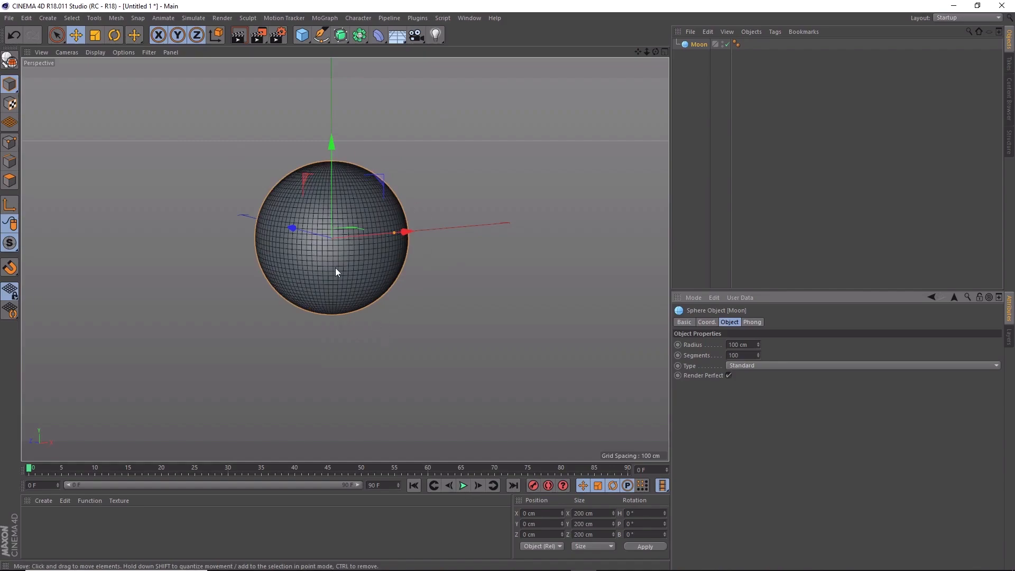
{"action": "left_click_drag", "start_coordinate": [748, 357], "coordinate": [683, 350]}
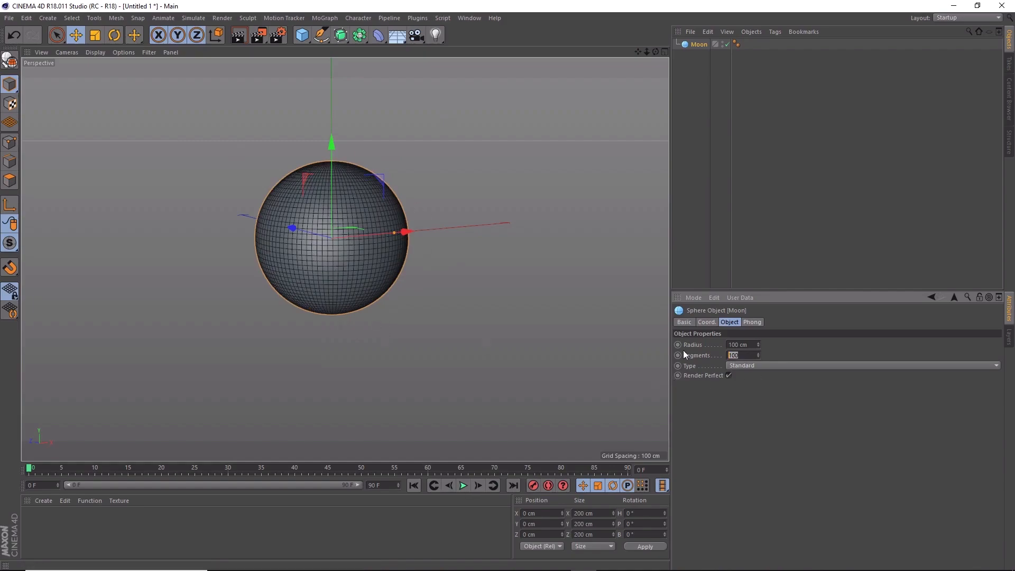
{"action": "type", "text": "24"}
{"action": "key", "text": "Return"}
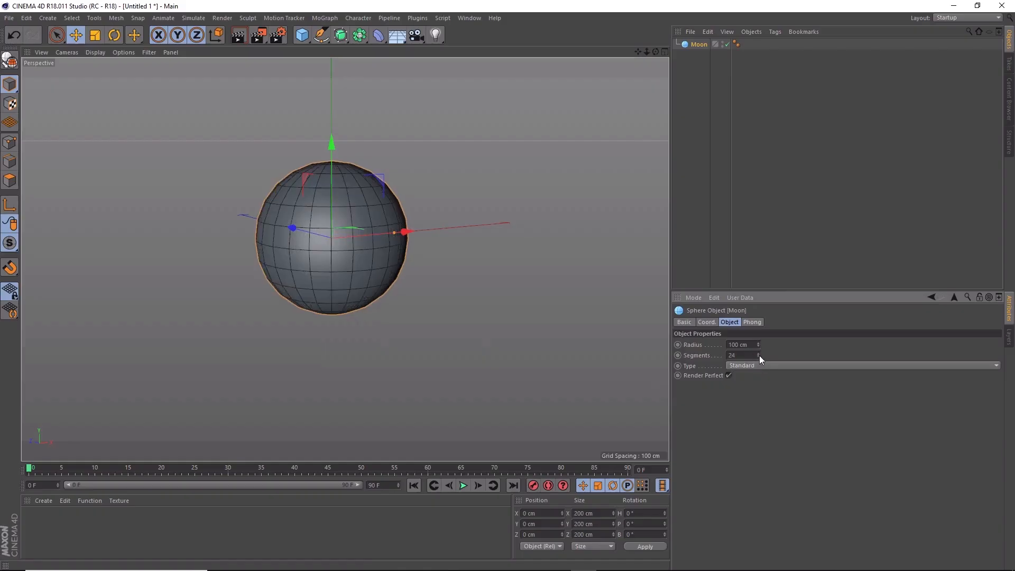
{"action": "left_click_drag", "start_coordinate": [759, 354], "coordinate": [759, 380]}
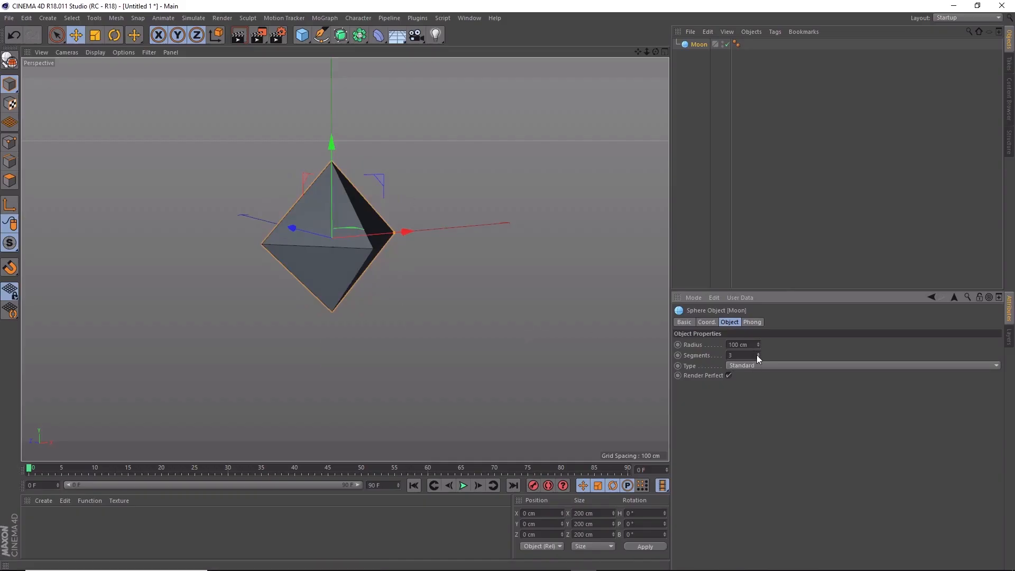
{"action": "left_click_drag", "start_coordinate": [757, 355], "coordinate": [758, 342]}
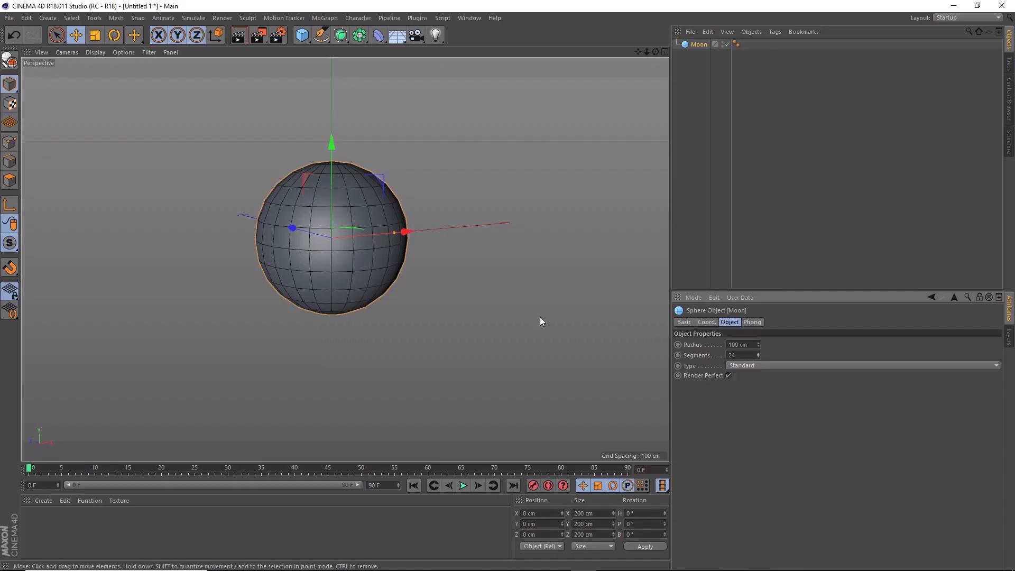
Step: Hide the Moon sphere and add a cube sized 281 cm in X, 337 cm in Y and 243 cm in Z
{"action": "double_click", "coordinate": [721, 42]}
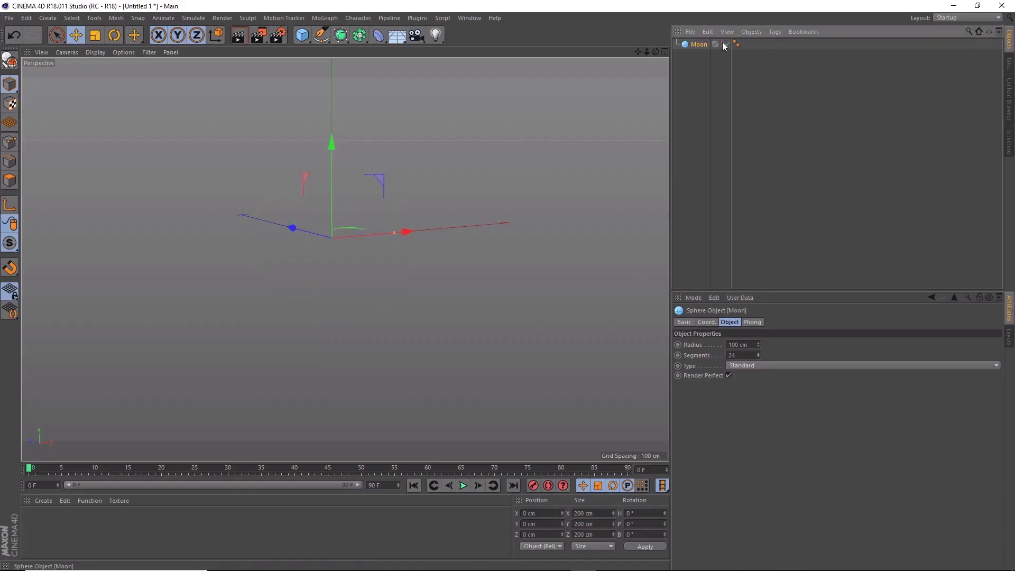
{"action": "left_click", "coordinate": [303, 37]}
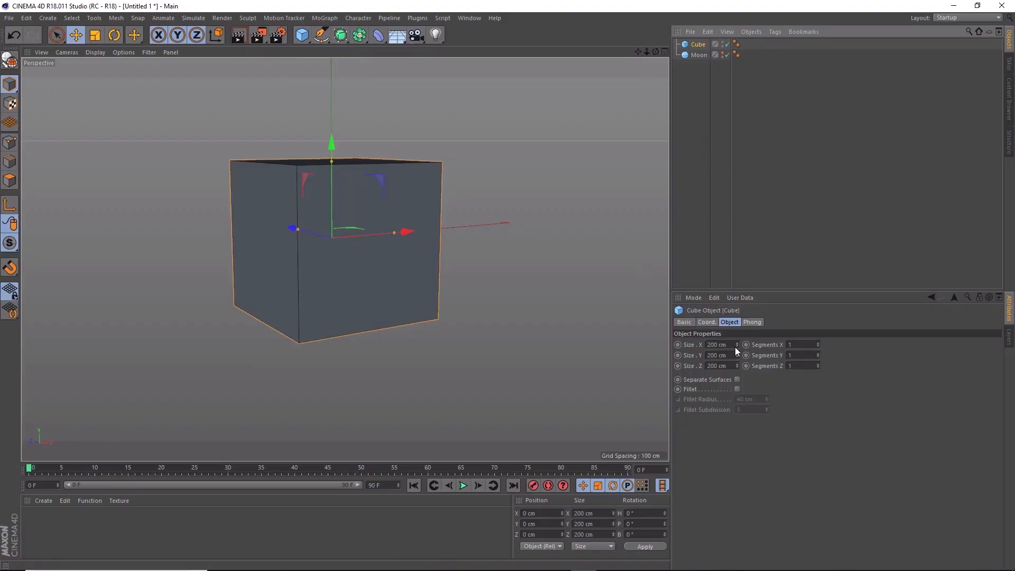
{"action": "left_click_drag", "start_coordinate": [737, 344], "coordinate": [776, 413]}
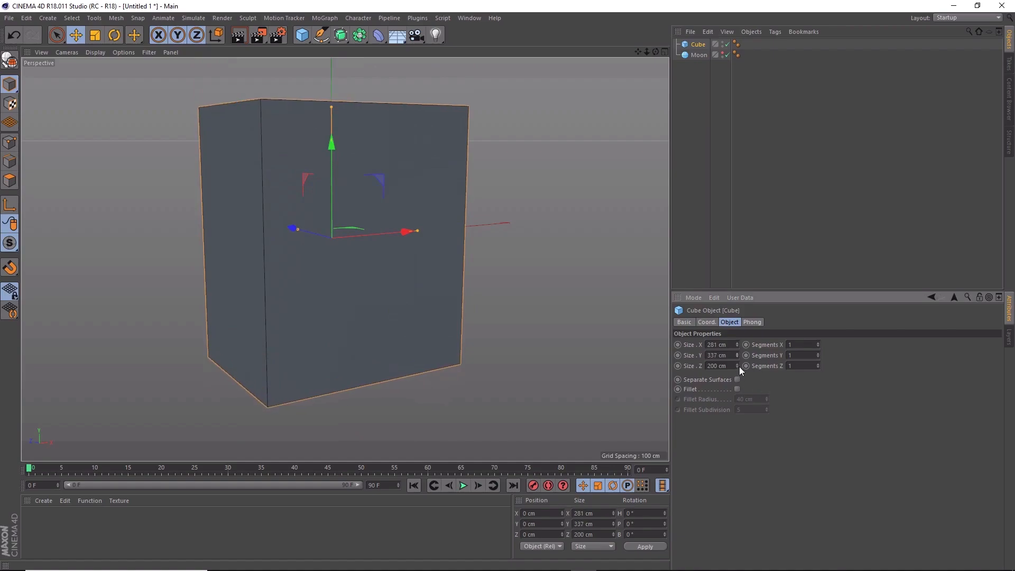
{"action": "mouse_move", "coordinate": [737, 366]}
{"action": "left_mouse_down"}
{"action": "mouse_move", "coordinate": [738, 351]}
{"action": "mouse_move", "coordinate": [738, 367]}
{"action": "left_mouse_up"}
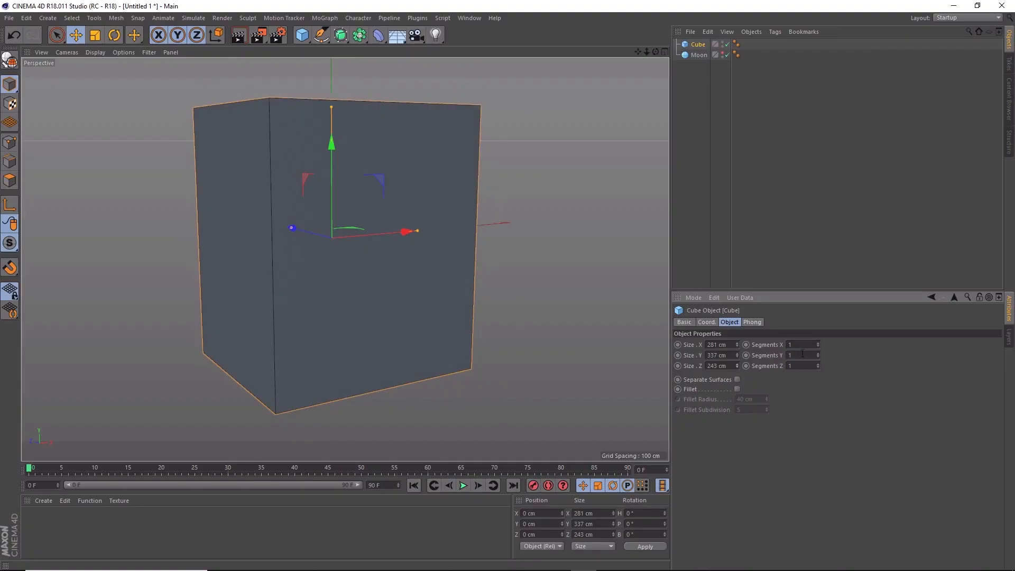
Step: Set the cube's segments to 6 in X, 5 in Y and 5 in Z, and delete the cube
{"action": "left_click_drag", "start_coordinate": [817, 344], "coordinate": [817, 344]}
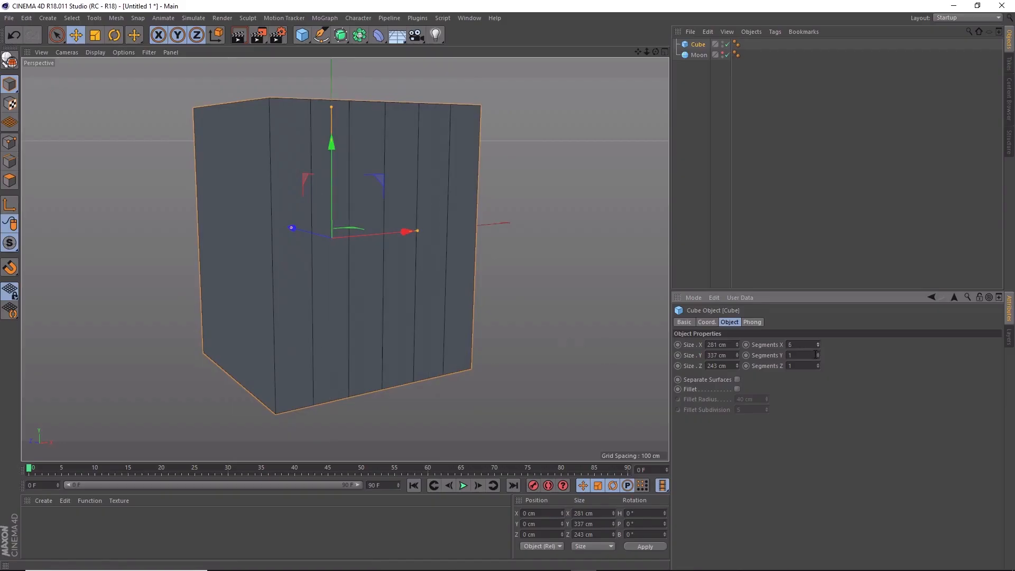
{"action": "left_click_drag", "start_coordinate": [816, 354], "coordinate": [817, 366]}
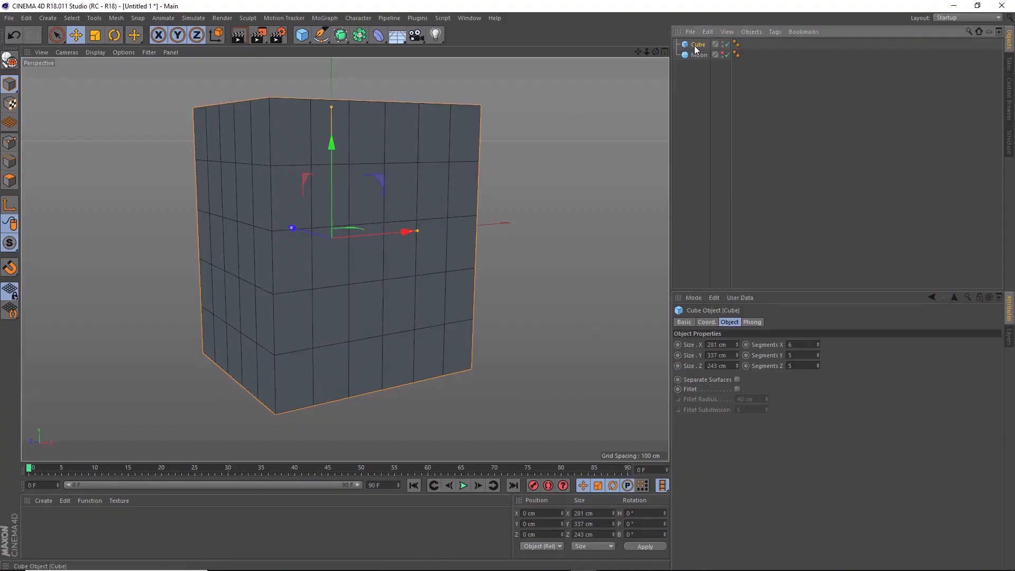
{"action": "key", "text": "Delete"}
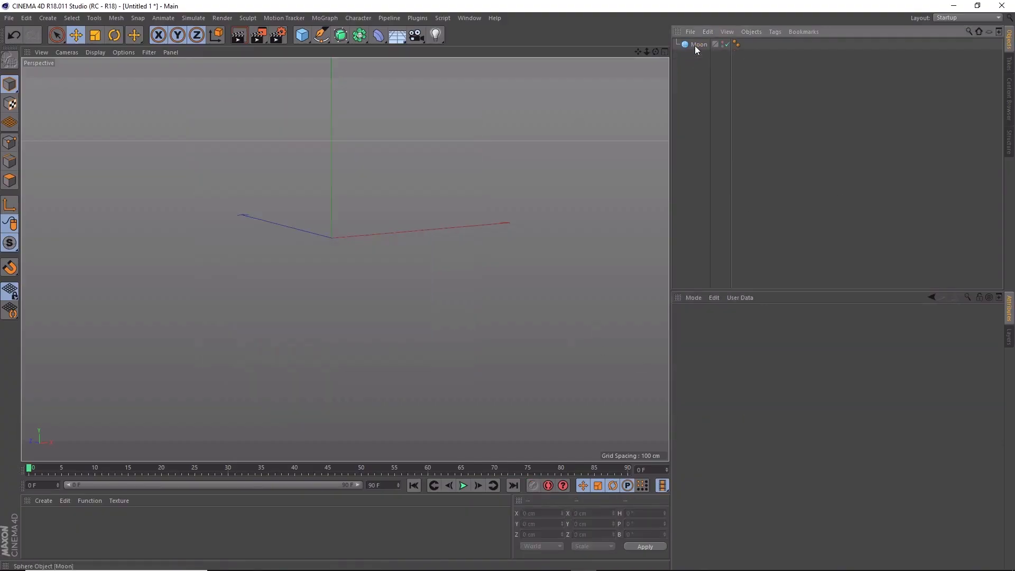
Step: Add a torus with ring radius 178 cm, 65 ring segments, pipe radius 71 cm and 44 pipe segments, and delete it
{"action": "left_click", "coordinate": [303, 35]}
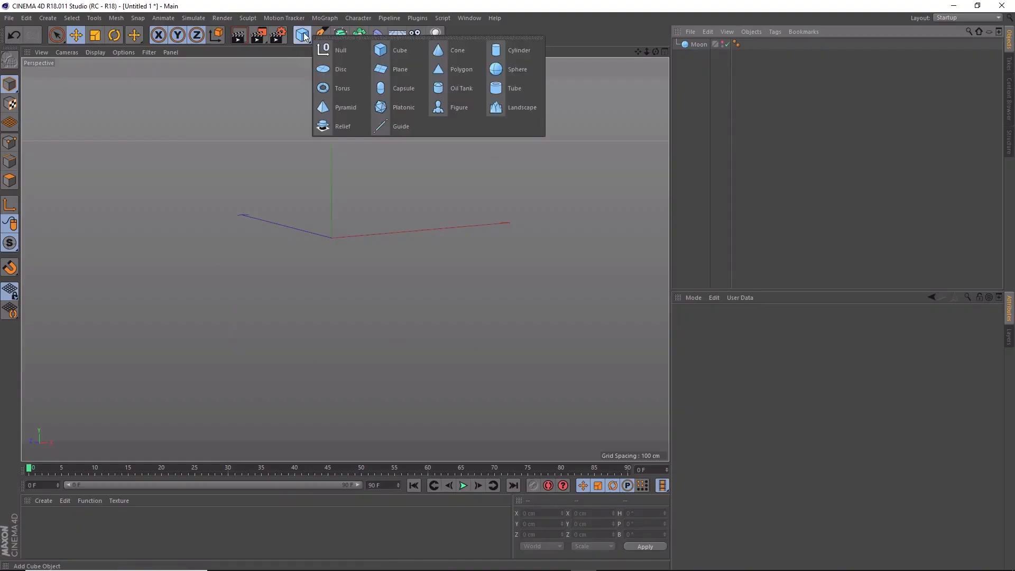
{"action": "left_click", "coordinate": [344, 87]}
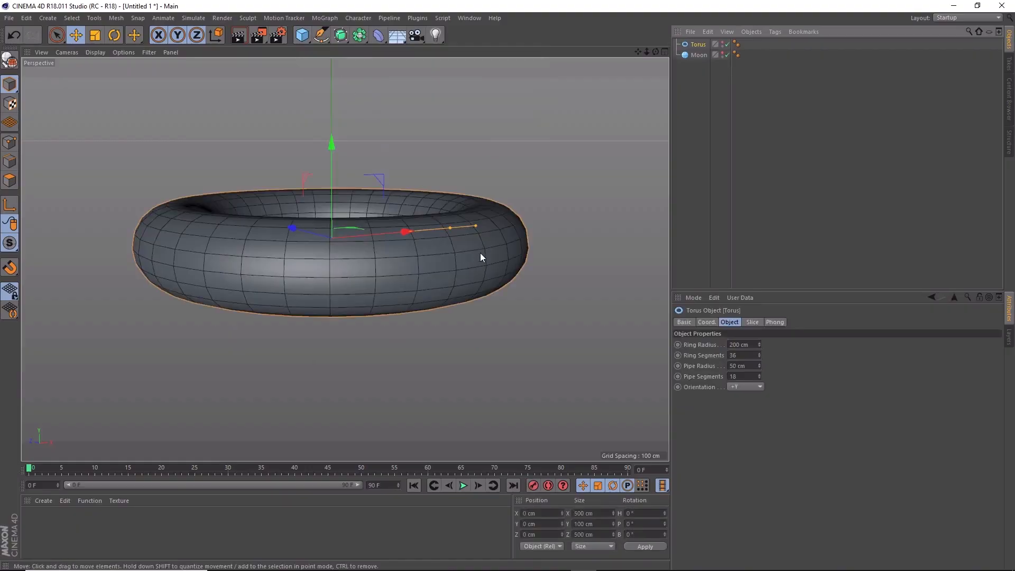
{"action": "left_click_drag", "start_coordinate": [759, 345], "coordinate": [759, 383]}
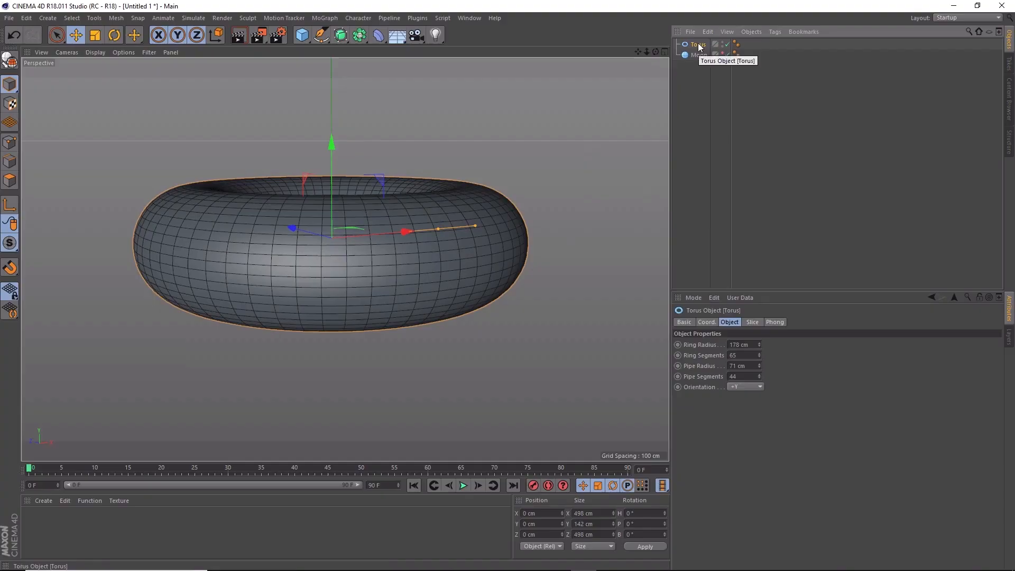
{"action": "key", "text": "Delete"}
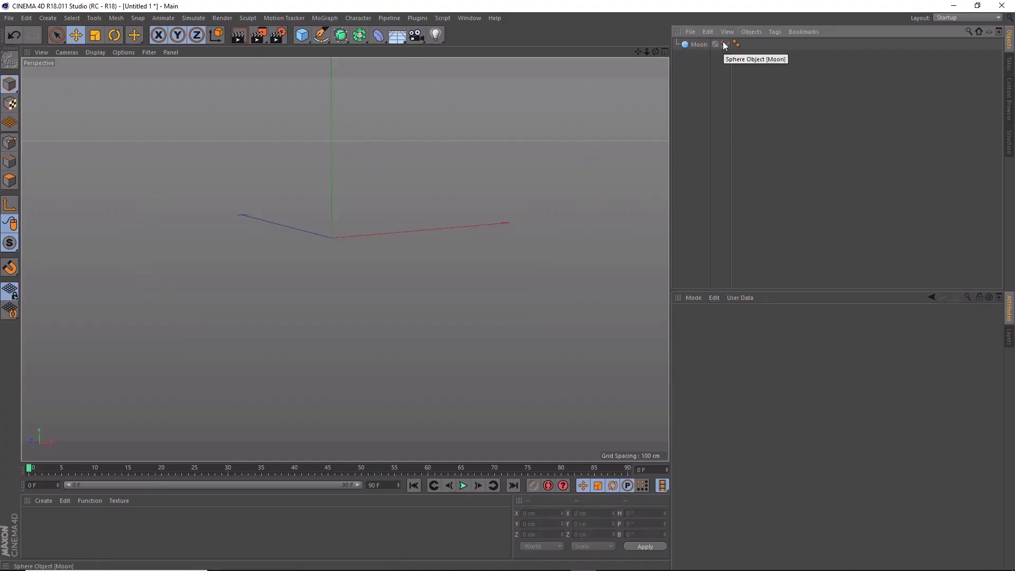
Step: Show the Moon sphere in the viewport again and select it
{"action": "left_click", "coordinate": [724, 44]}
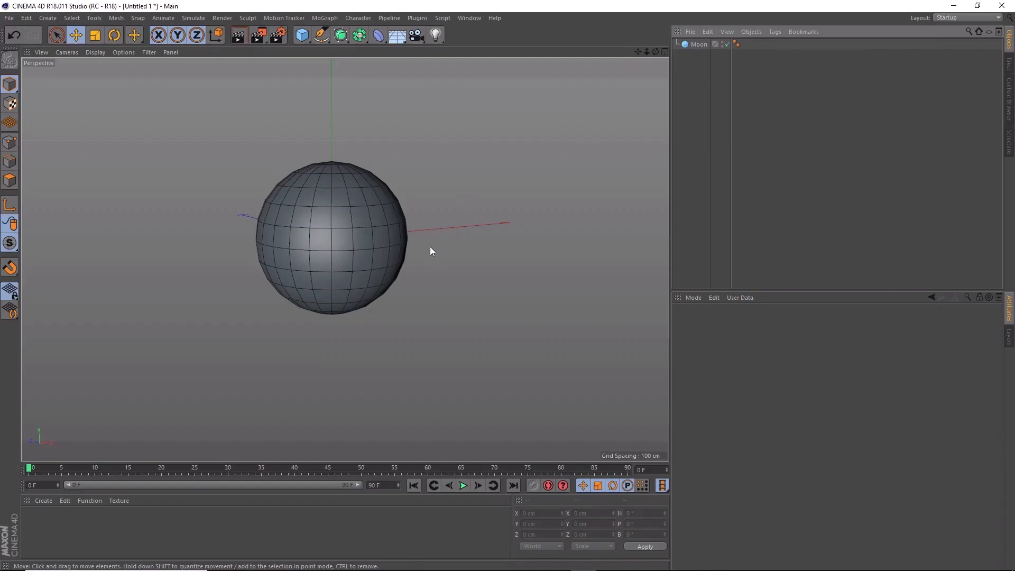
{"action": "left_click", "coordinate": [403, 236]}
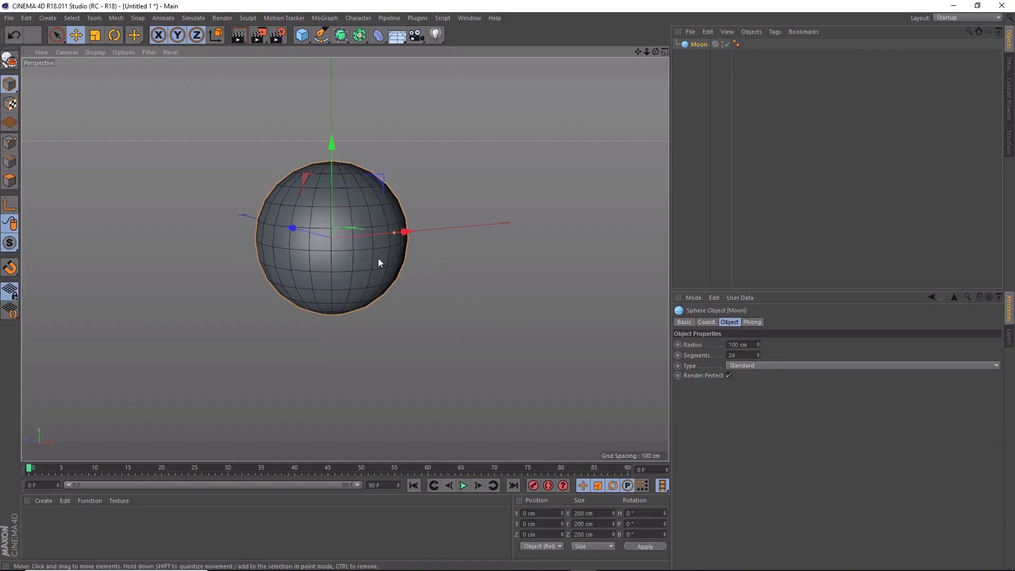
Step: Try the Tetrahedron, Hexahedron, Octahedron, Icosahedron and Hemisphere types on the Moon sphere in turn
{"action": "left_click", "coordinate": [782, 364]}
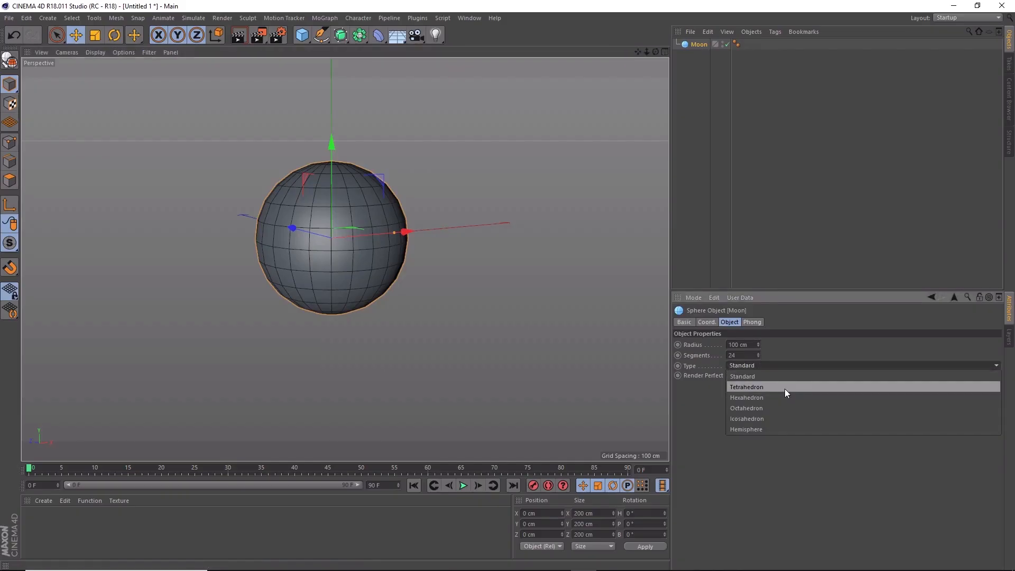
{"action": "left_click", "coordinate": [784, 388]}
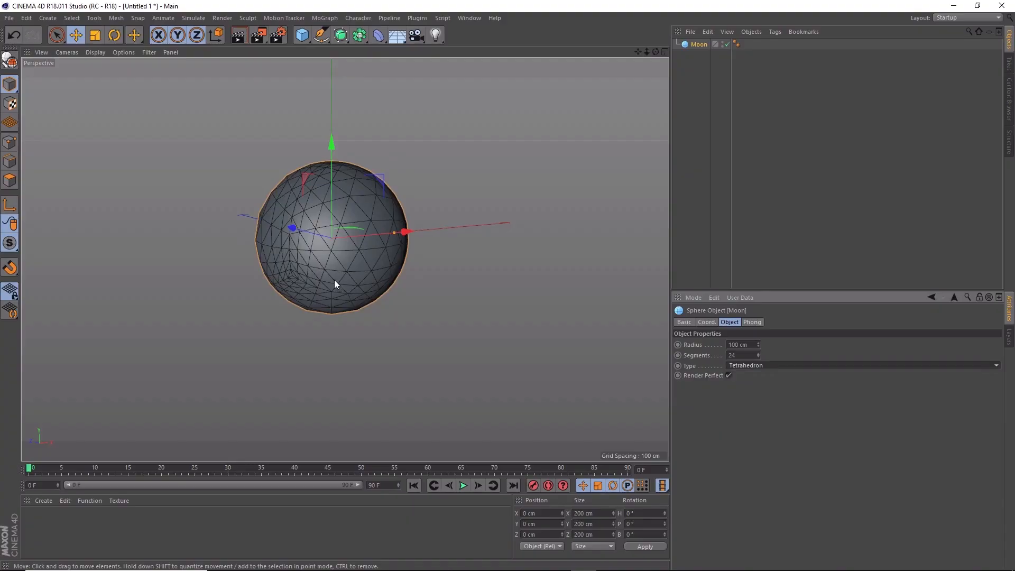
{"action": "left_click", "coordinate": [754, 365]}
{"action": "left_click", "coordinate": [762, 394]}
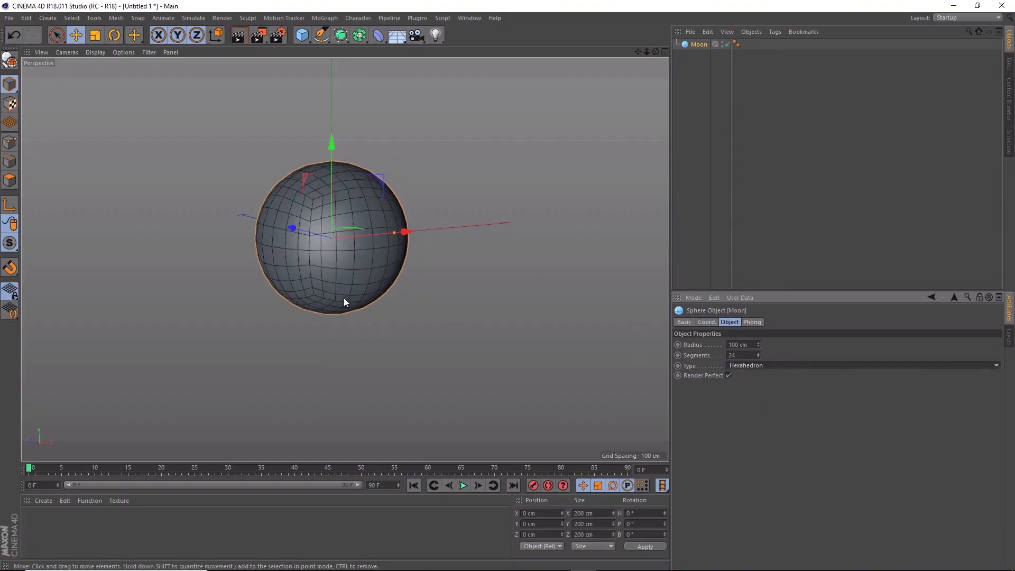
{"action": "left_click", "coordinate": [790, 365]}
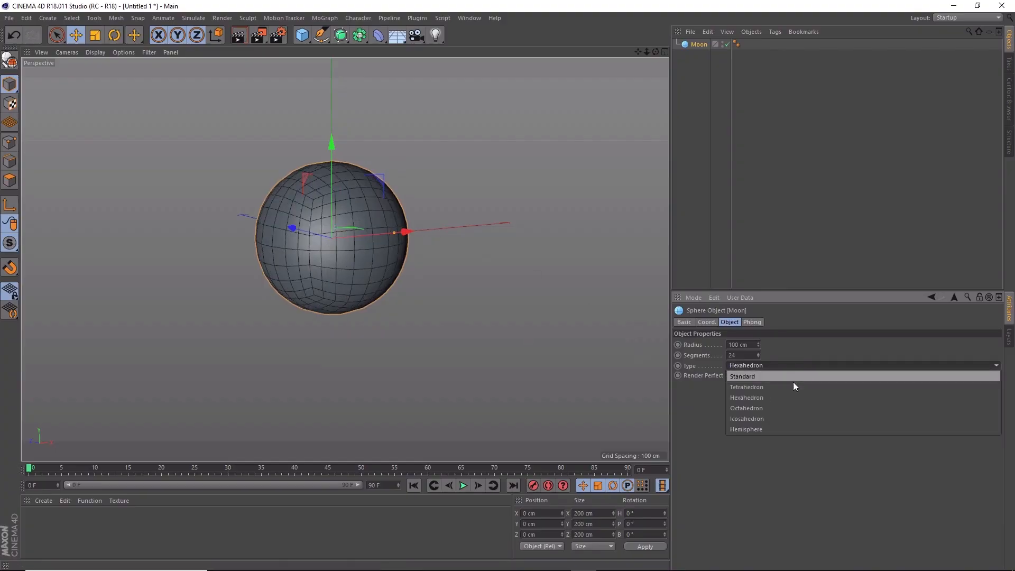
{"action": "left_click", "coordinate": [797, 408]}
{"action": "left_click", "coordinate": [804, 367]}
{"action": "left_click", "coordinate": [800, 421]}
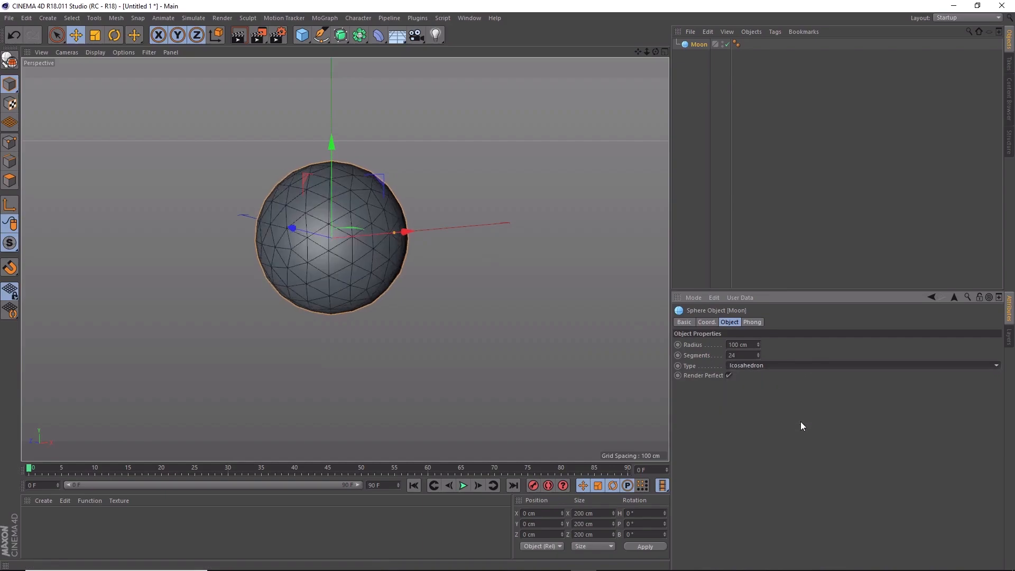
{"action": "left_click", "coordinate": [777, 366]}
{"action": "left_click", "coordinate": [795, 431]}
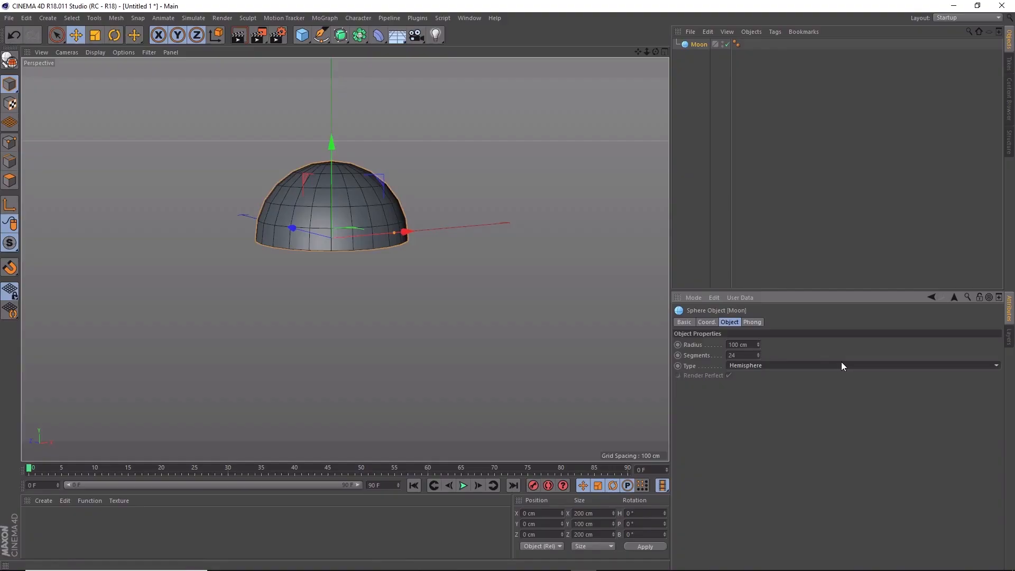
Step: Set the Moon sphere's type from Hemisphere to Icosahedron
{"action": "left_click", "coordinate": [854, 365]}
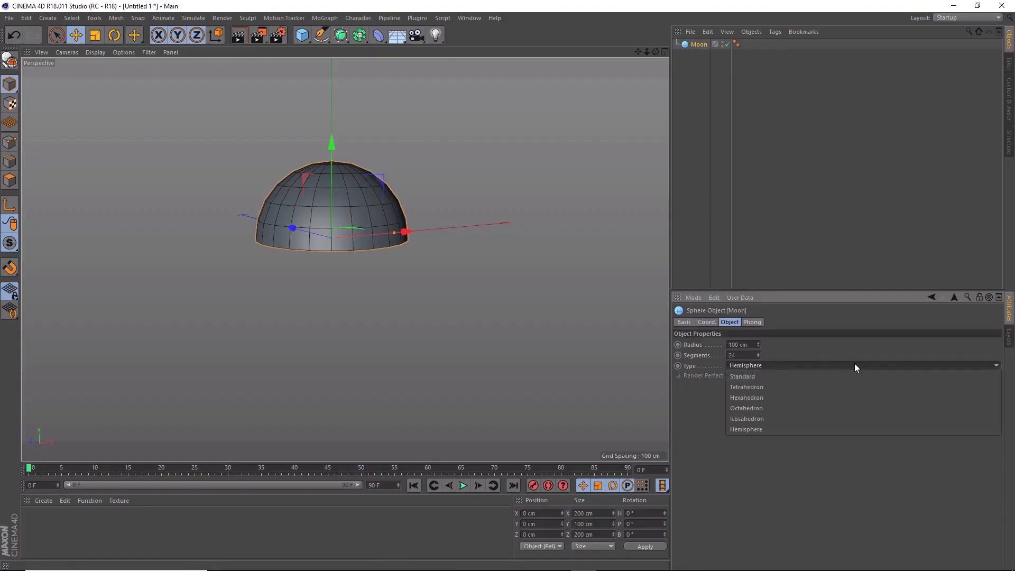
{"action": "left_click", "coordinate": [829, 420]}
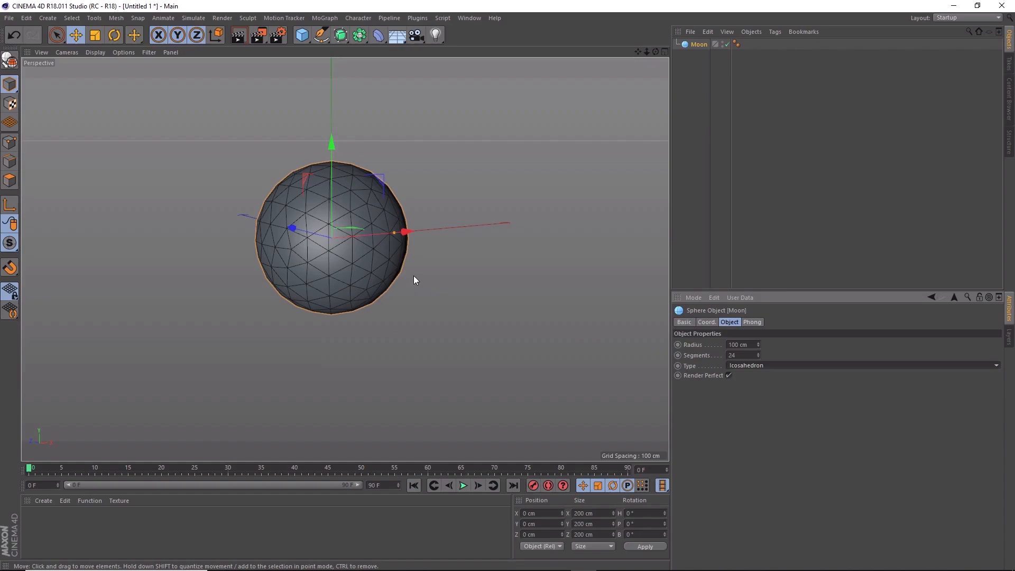
{"action": "mouse_move", "coordinate": [656, 51]}
{"action": "left_mouse_down"}
{"action": "mouse_move", "coordinate": [561, 62]}
{"action": "mouse_move", "coordinate": [547, 73]}
{"action": "mouse_move", "coordinate": [561, 83]}
{"action": "mouse_move", "coordinate": [600, 81]}
{"action": "mouse_move", "coordinate": [526, 52]}
{"action": "mouse_move", "coordinate": [413, 101]}
{"action": "mouse_move", "coordinate": [653, 50]}
{"action": "left_mouse_up"}
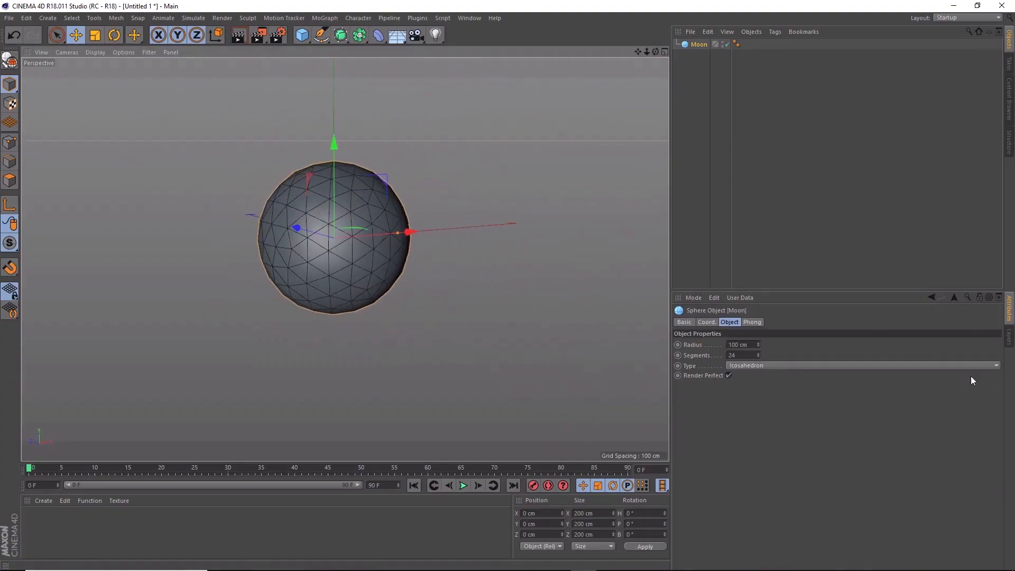
Step: Set the Moon sphere's type to Tetrahedron and examine its mesh from several angles
{"action": "left_click", "coordinate": [935, 365]}
{"action": "left_click", "coordinate": [901, 388]}
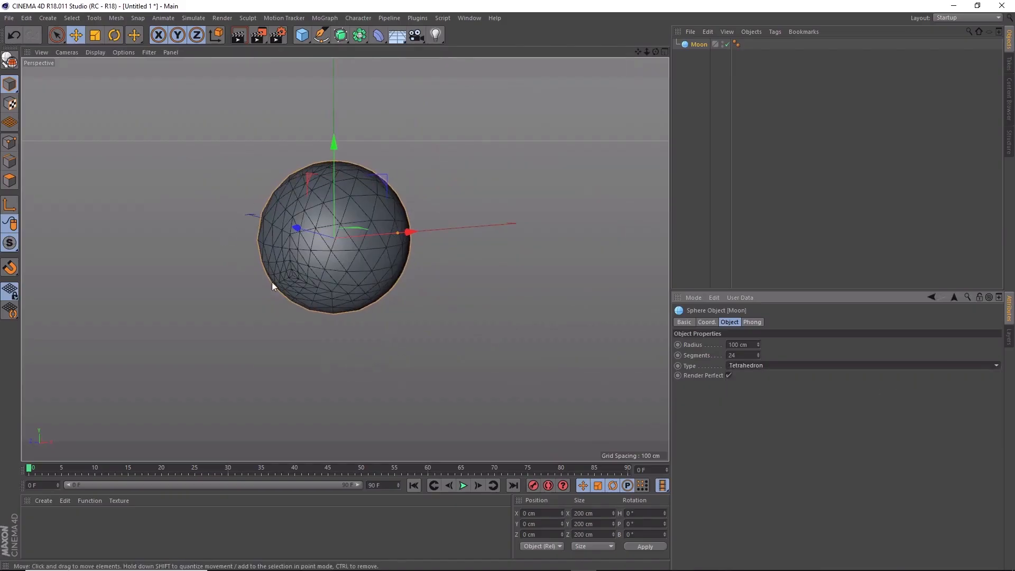
{"action": "left_click_drag", "start_coordinate": [656, 52], "coordinate": [444, 266]}
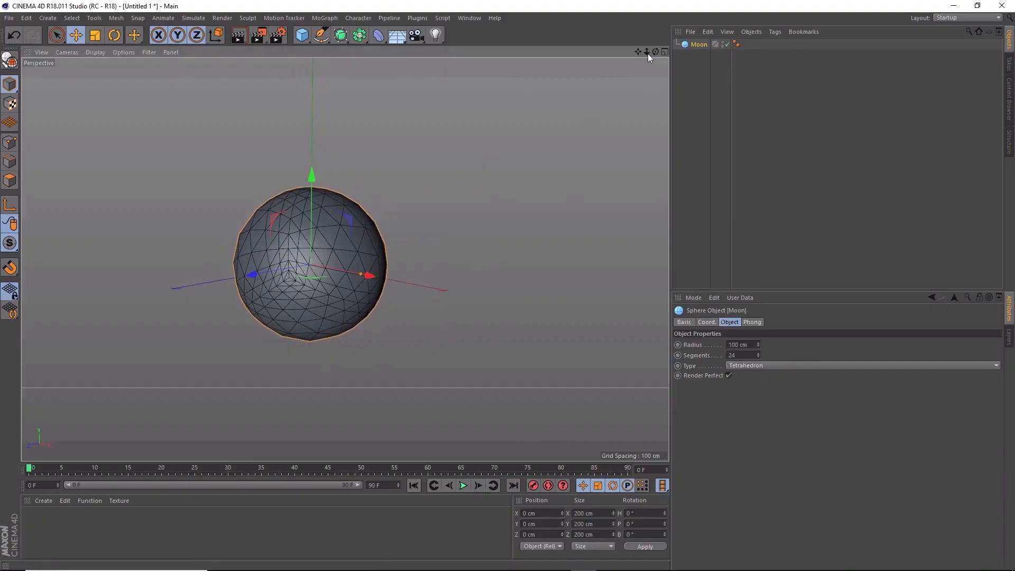
{"action": "left_click_drag", "start_coordinate": [656, 51], "coordinate": [427, 200]}
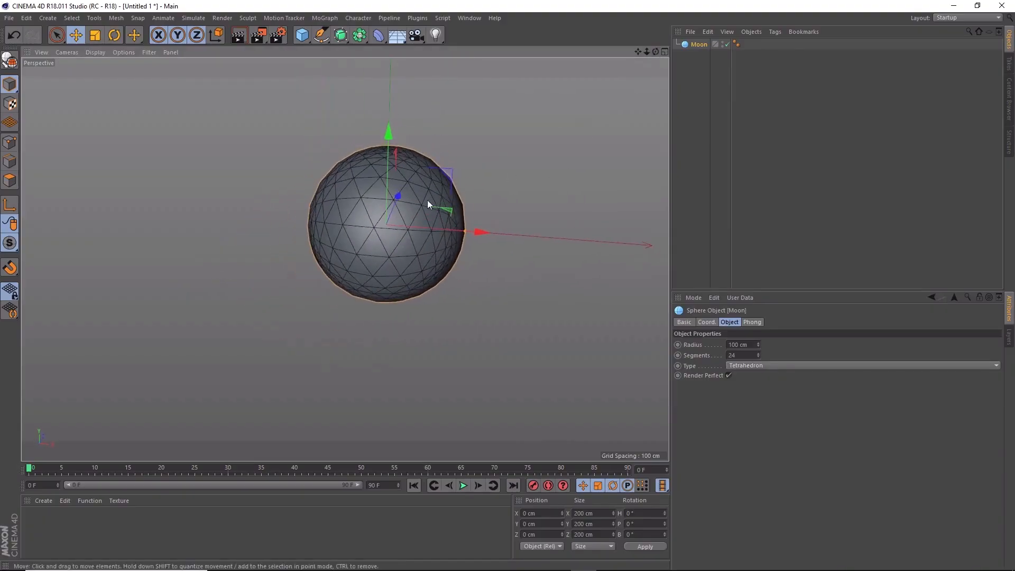
Step: Set the Moon sphere's type back to Standard and examine its polygon layout
{"action": "left_click", "coordinate": [795, 364]}
{"action": "left_click", "coordinate": [795, 376]}
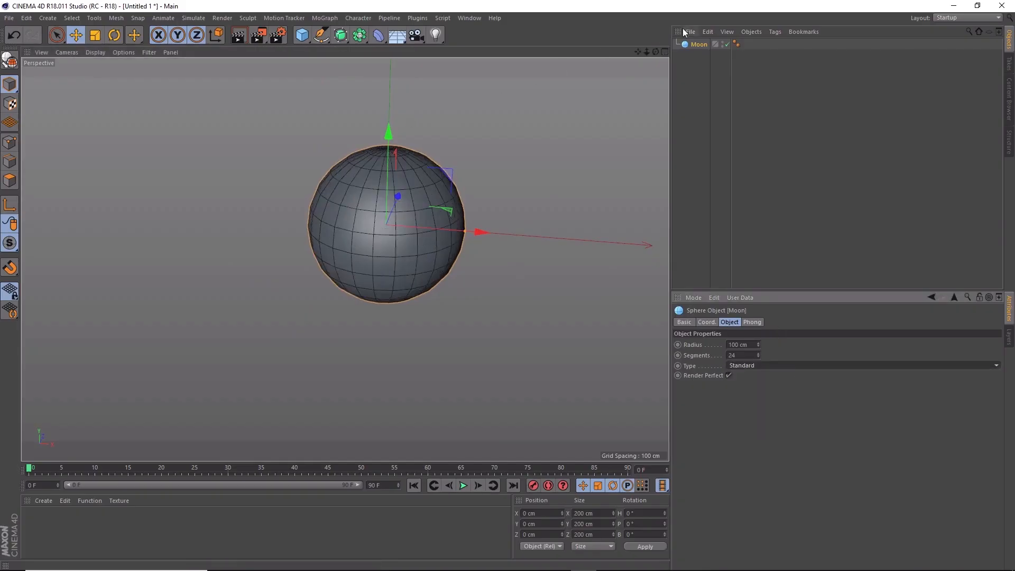
{"action": "left_click_drag", "start_coordinate": [655, 51], "coordinate": [629, 60]}
Step: Set the Moon sphere's type to Icosahedron and its radius to 140 cm
{"action": "left_click", "coordinate": [816, 367]}
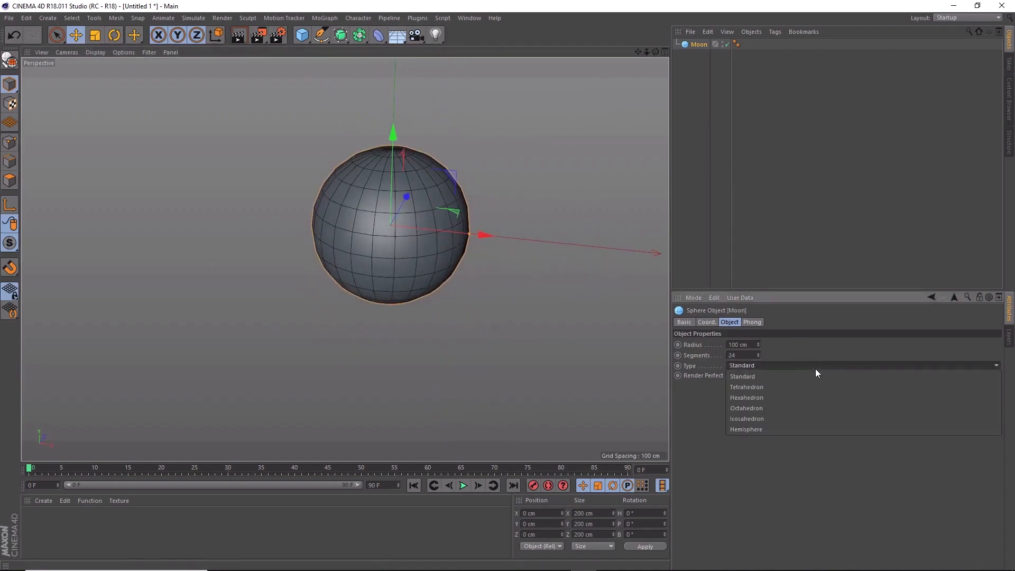
{"action": "left_click", "coordinate": [819, 419]}
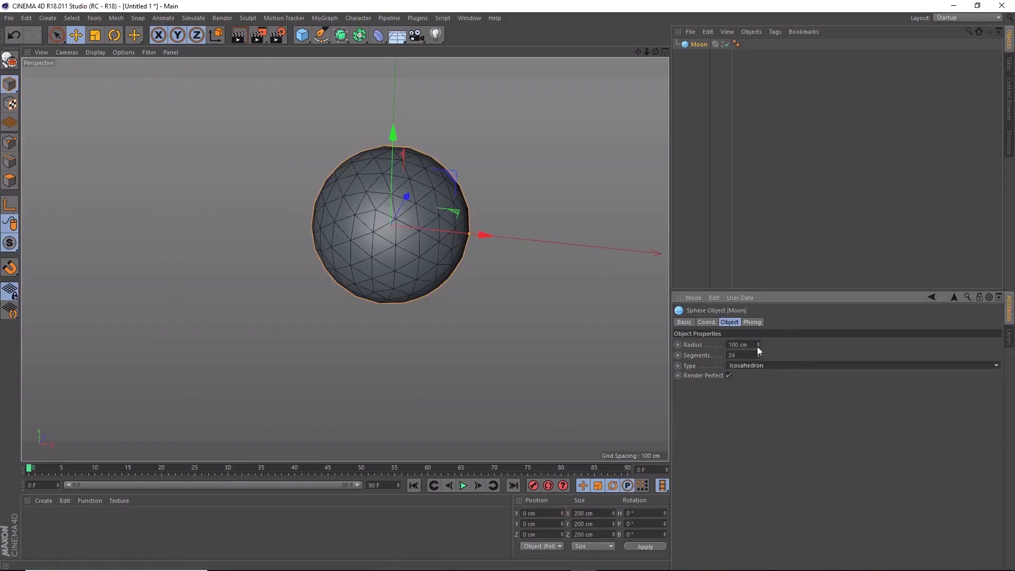
{"action": "left_click_drag", "start_coordinate": [759, 343], "coordinate": [759, 331]}
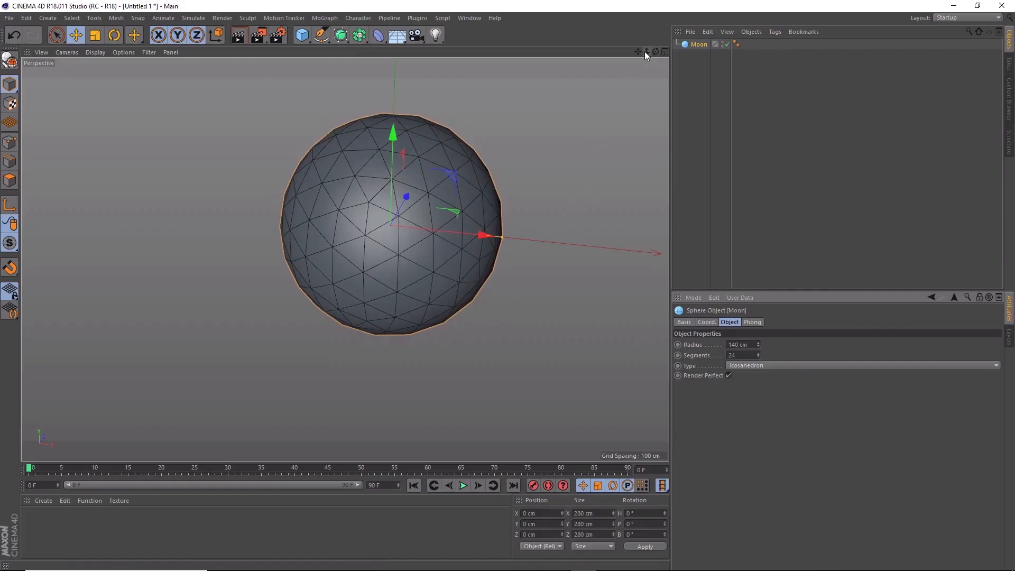
Step: Try 27 segments on the Moon sphere and set the segments back to 24
{"action": "left_click_drag", "start_coordinate": [637, 51], "coordinate": [606, 67]}
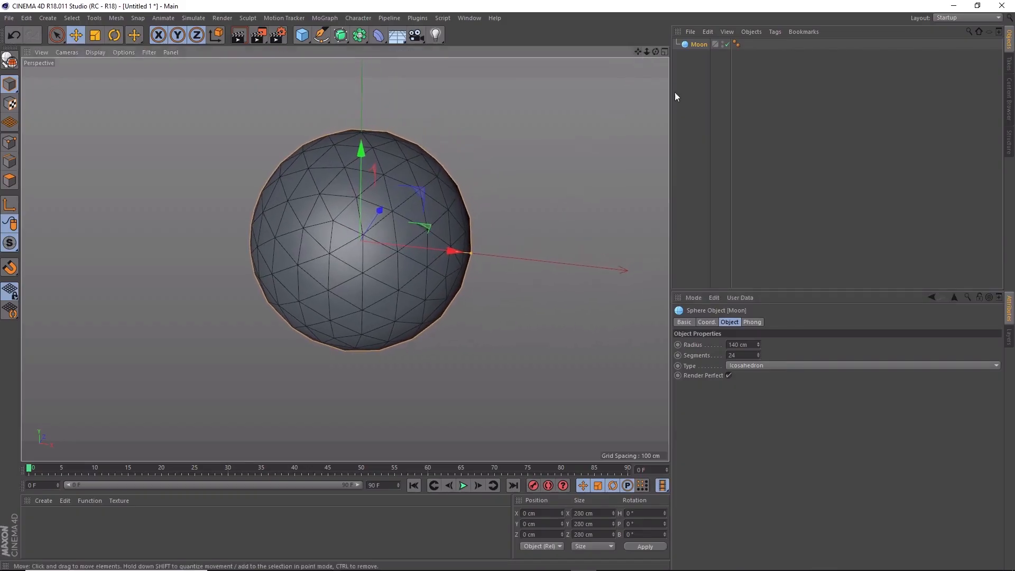
{"action": "left_click", "coordinate": [759, 353]}
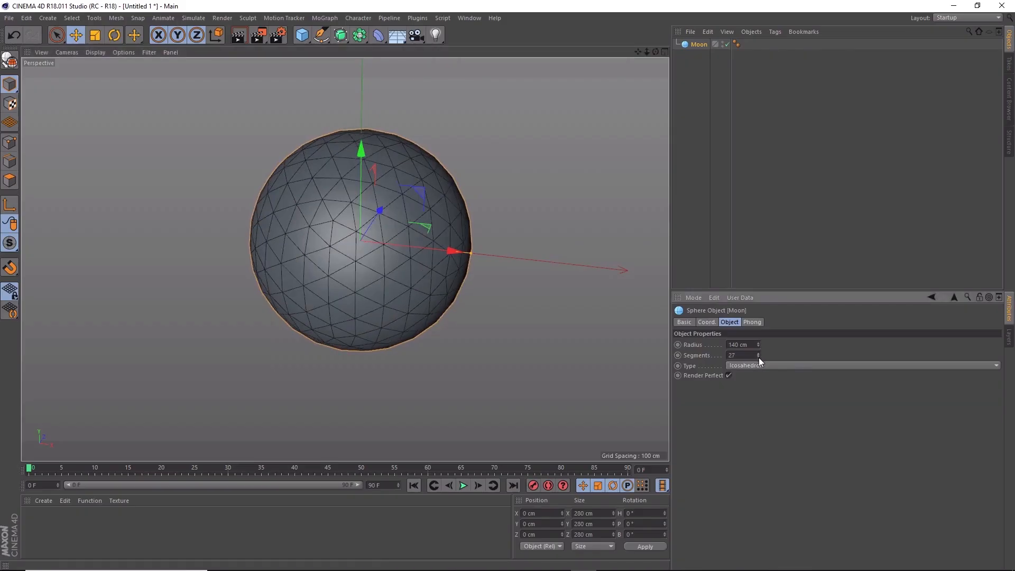
{"action": "left_click", "coordinate": [757, 356]}
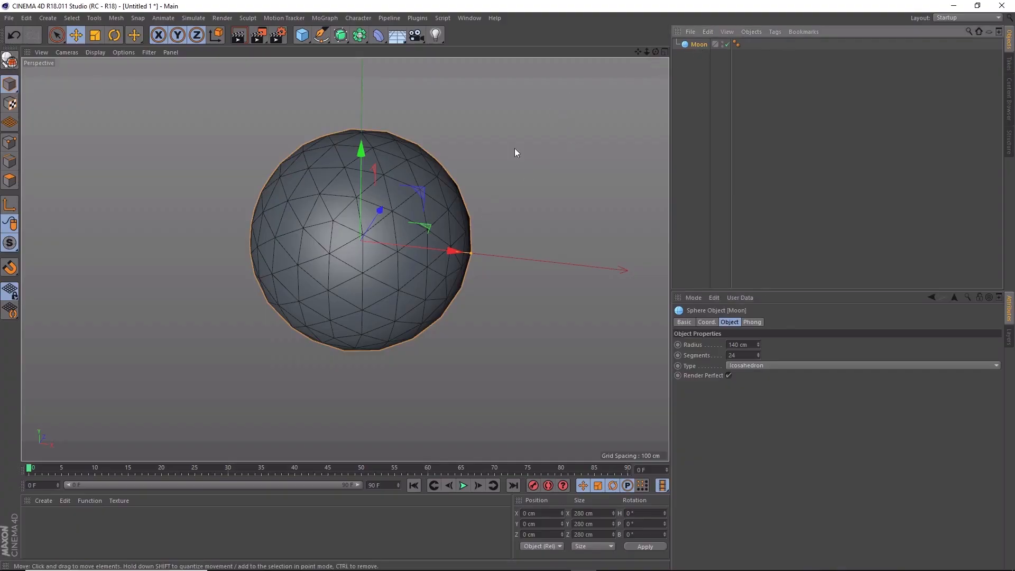
Step: Make the Moon sphere an editable polygon object and look through its Basic, Coord. and Phong properties
{"action": "left_click", "coordinate": [16, 62]}
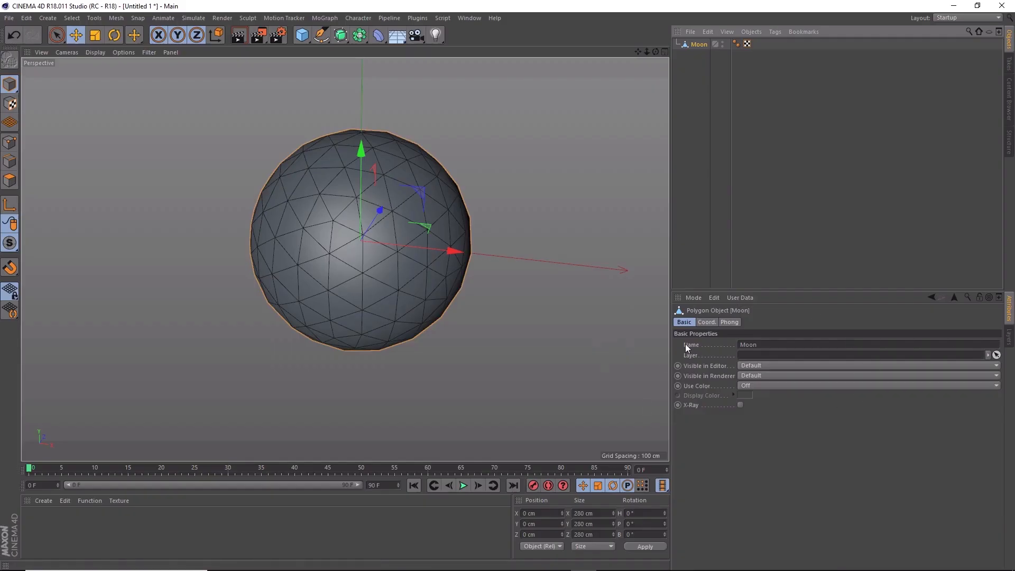
{"action": "left_click", "coordinate": [703, 322]}
{"action": "left_click", "coordinate": [730, 322]}
{"action": "left_click", "coordinate": [711, 322]}
{"action": "left_click", "coordinate": [686, 323]}
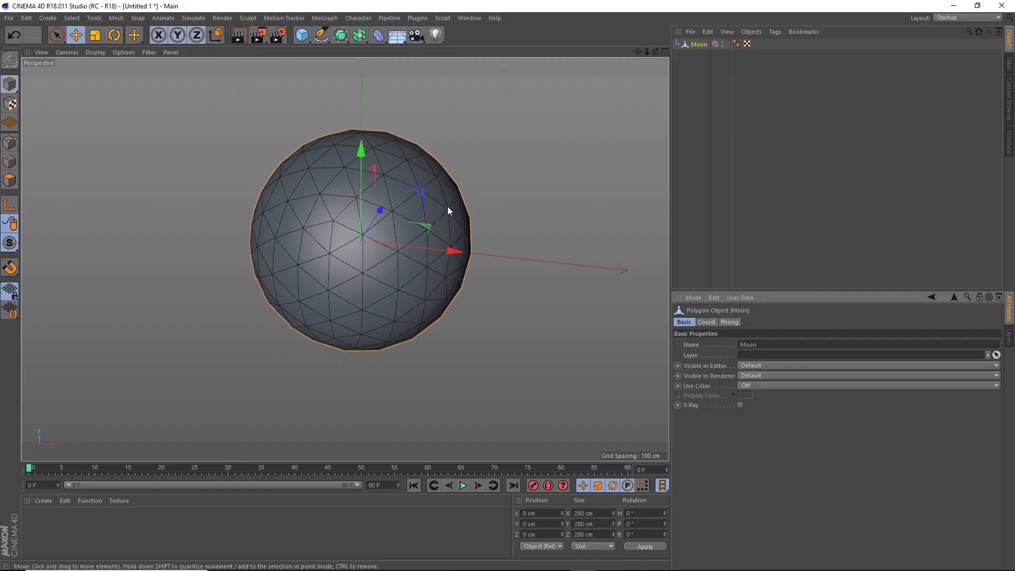
Step: Inspect the Moon's Phong tag and view its surface in Gouraud Shading without lines
{"action": "left_click", "coordinate": [737, 44]}
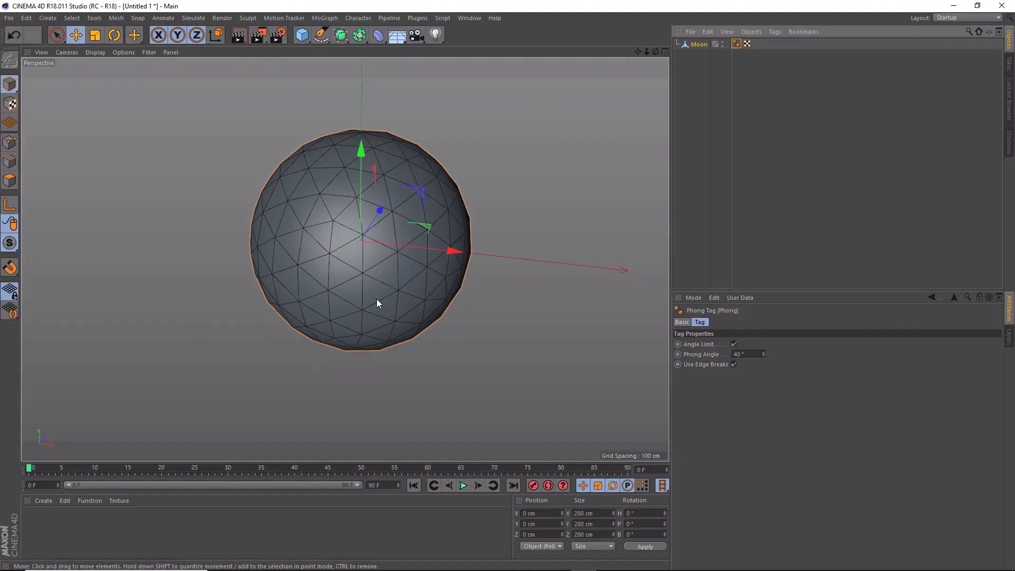
{"action": "left_click", "coordinate": [102, 53]}
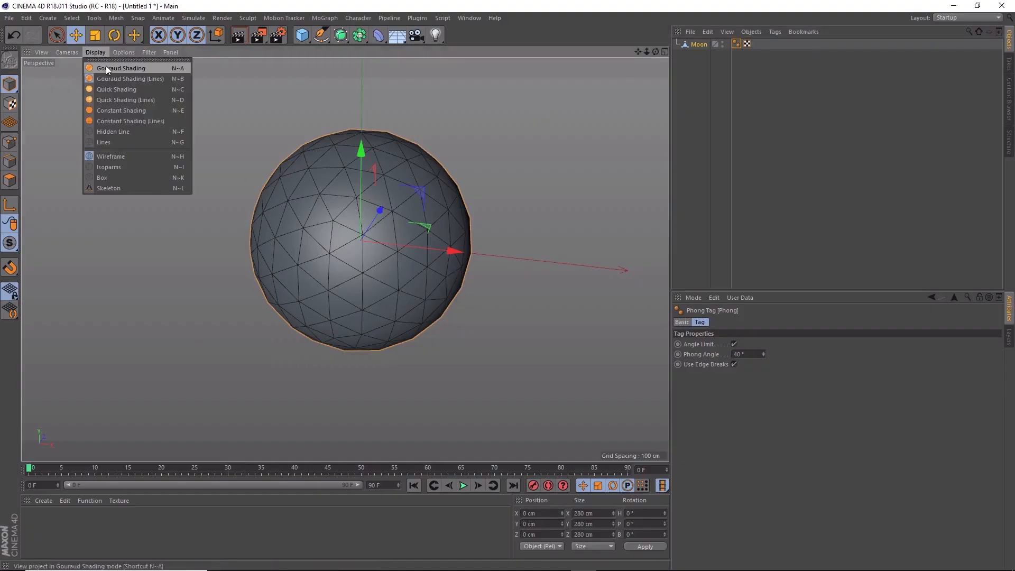
{"action": "left_click", "coordinate": [106, 68]}
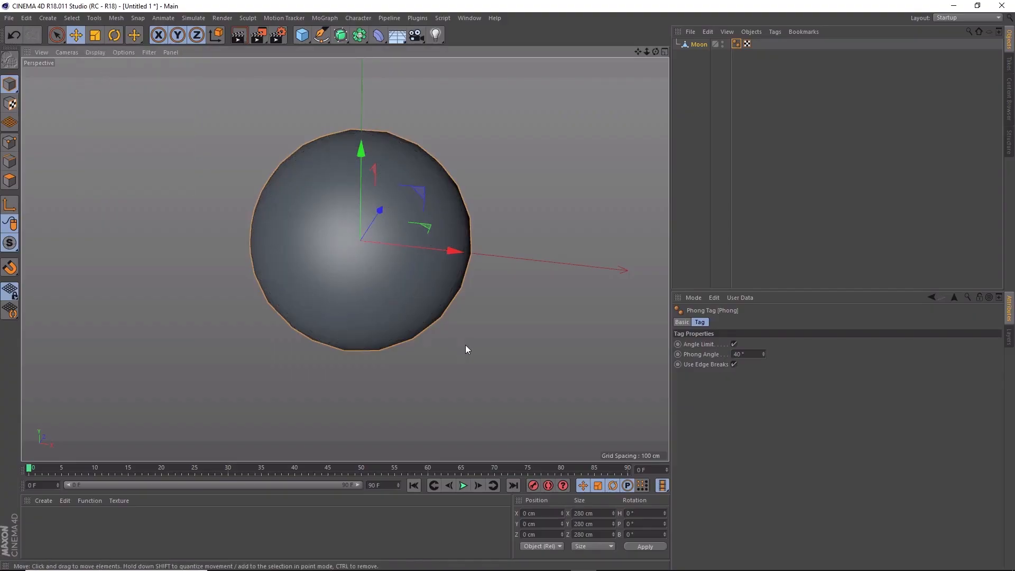
{"action": "mouse_move", "coordinate": [656, 51]}
{"action": "left_mouse_down"}
{"action": "mouse_move", "coordinate": [344, 259]}
{"action": "mouse_move", "coordinate": [642, 64]}
{"action": "left_mouse_up"}
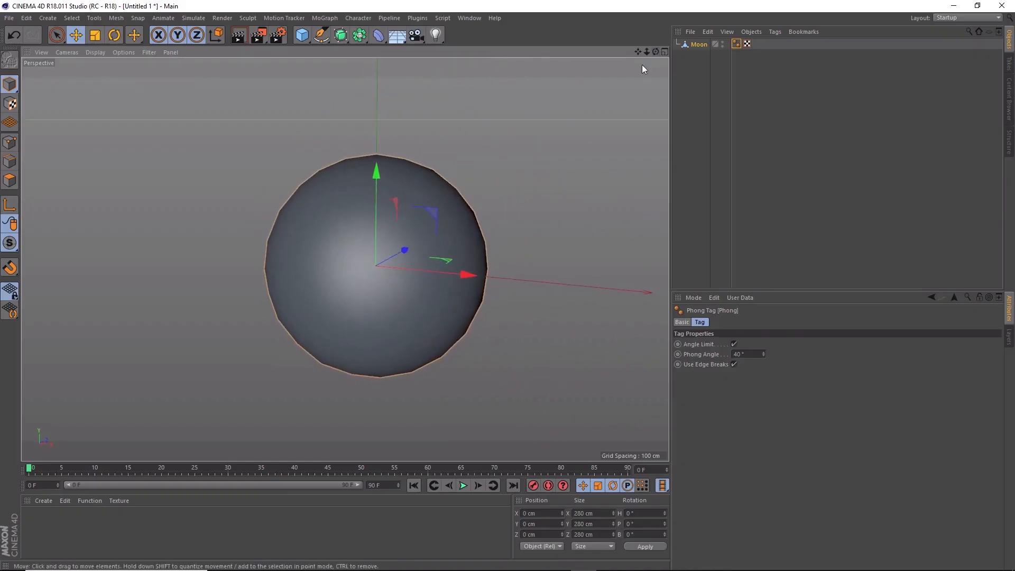
Step: Delete the Phong tag and the UVW tag from the Moon object
{"action": "left_click", "coordinate": [738, 44]}
{"action": "key", "text": "Delete"}
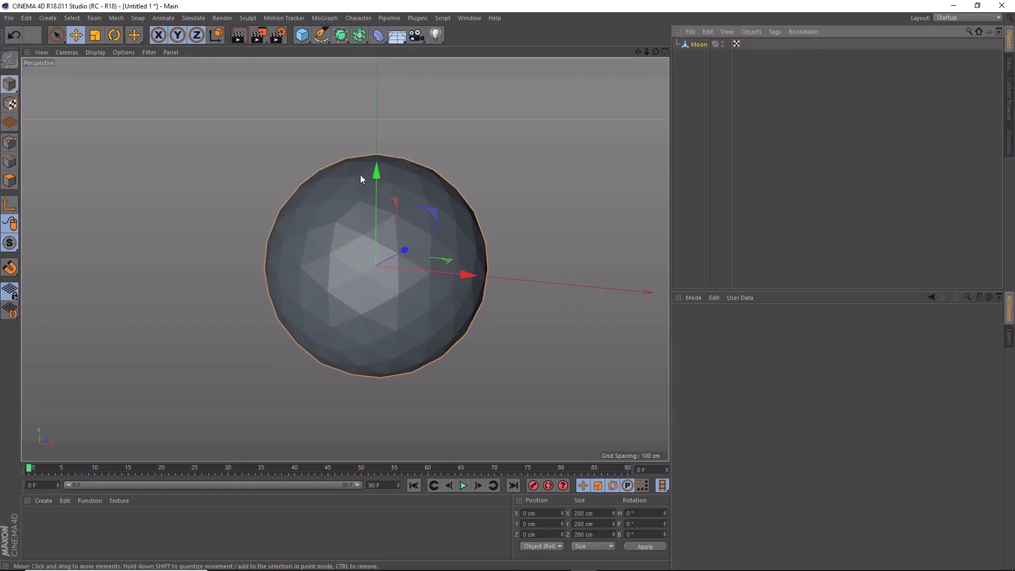
{"action": "left_click", "coordinate": [737, 44]}
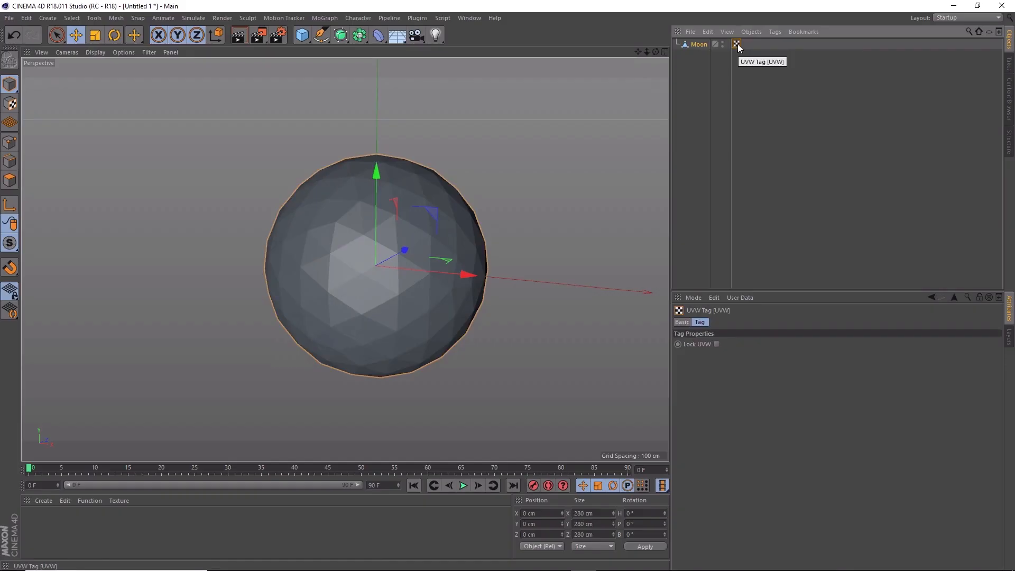
{"action": "key", "text": "Delete"}
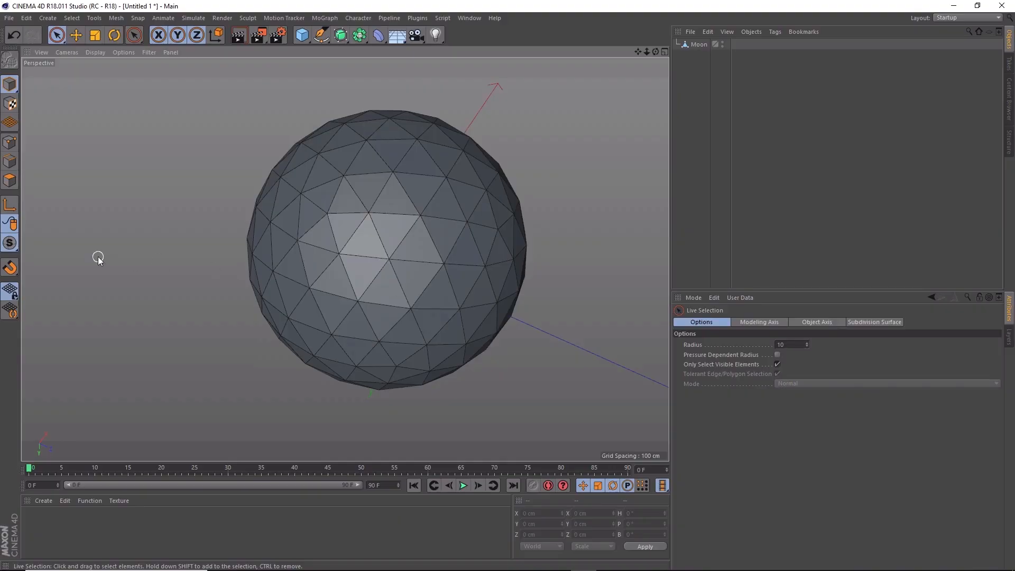
Step: Switch to Points mode with the Move tool and select the Moon object for point editing
{"action": "left_click", "coordinate": [10, 142]}
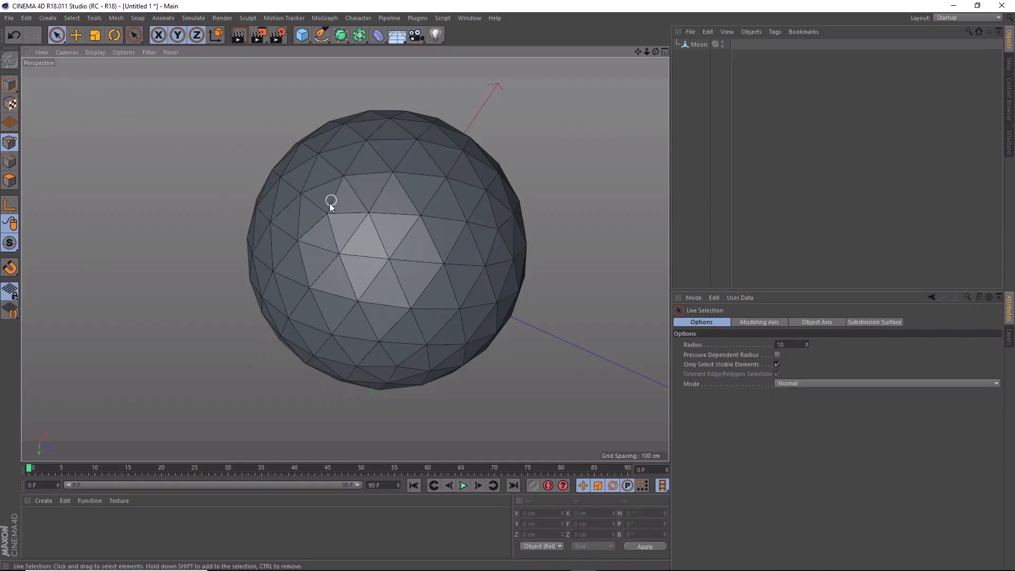
{"action": "left_click", "coordinate": [76, 36]}
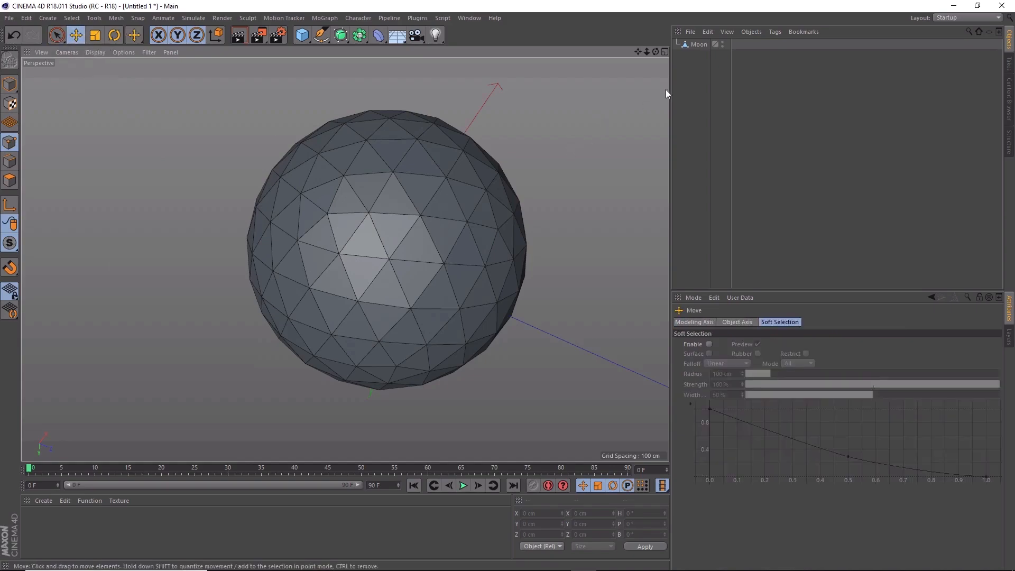
{"action": "left_click", "coordinate": [698, 44]}
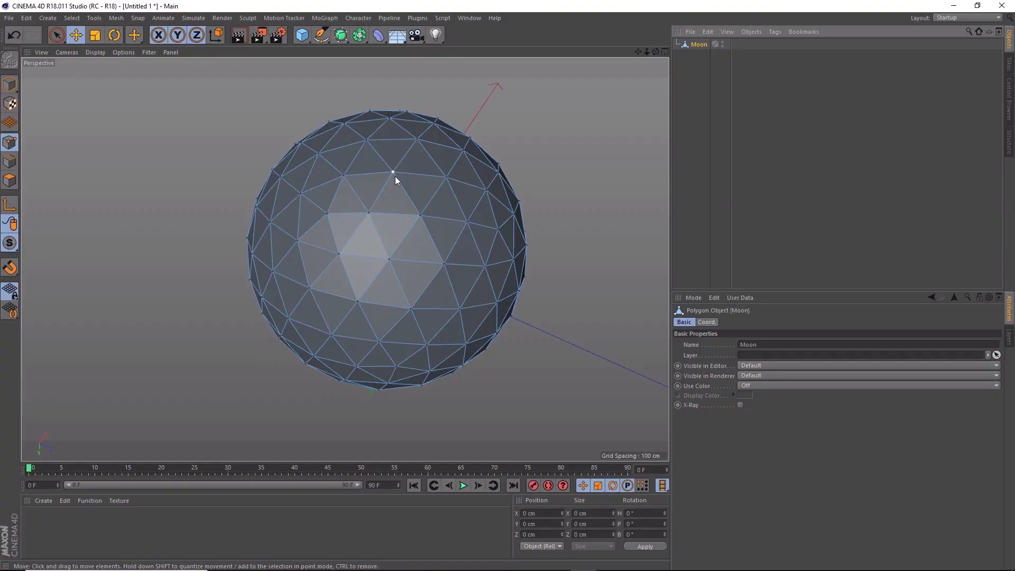
Step: Try pulling a single point near the Moon's upper edge outward to about X 116 cm, and undo the move
{"action": "left_click", "coordinate": [420, 141]}
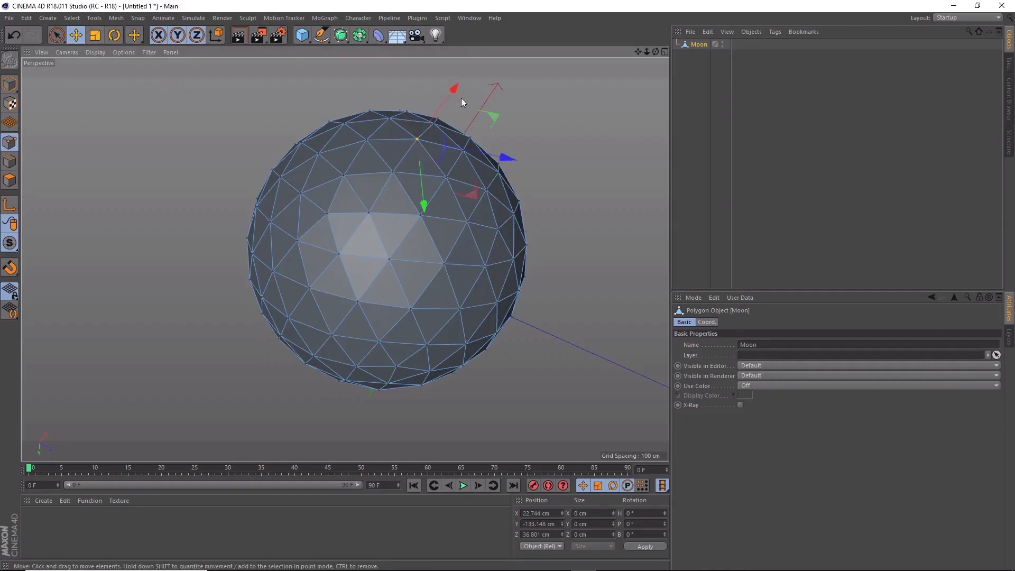
{"action": "left_click_drag", "start_coordinate": [452, 95], "coordinate": [529, 69]}
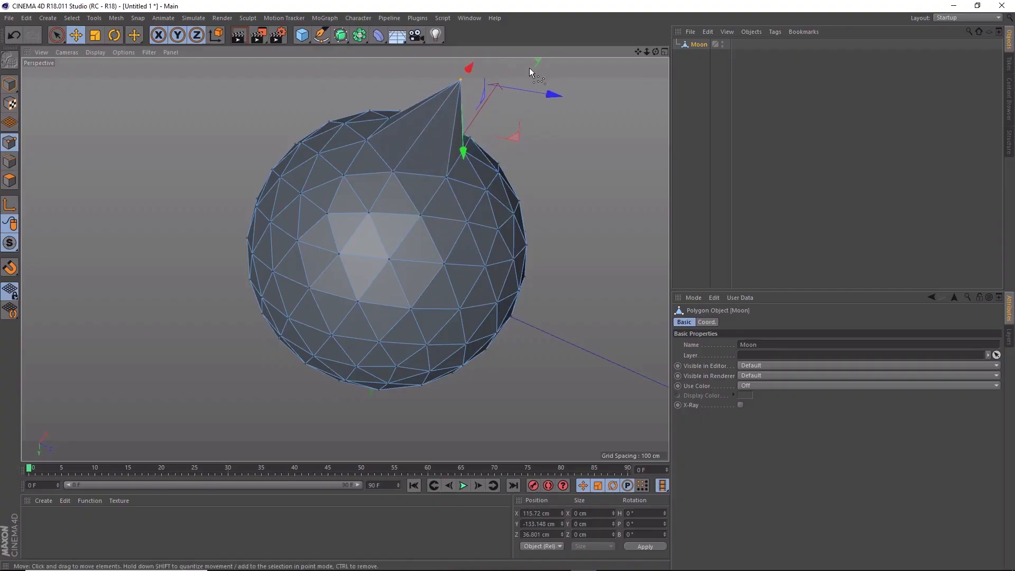
{"action": "key", "text": "ctrl+z"}
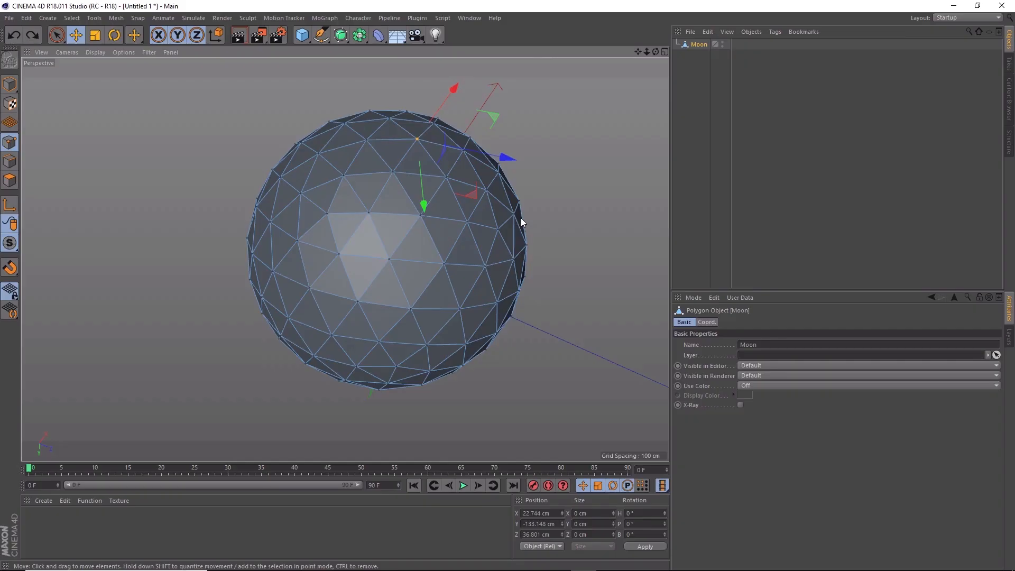
Step: Select a cluster of seven neighbouring points on the upper Moon, try moving them out to about X 120 cm, and undo the move
{"action": "left_click", "coordinate": [395, 171]}
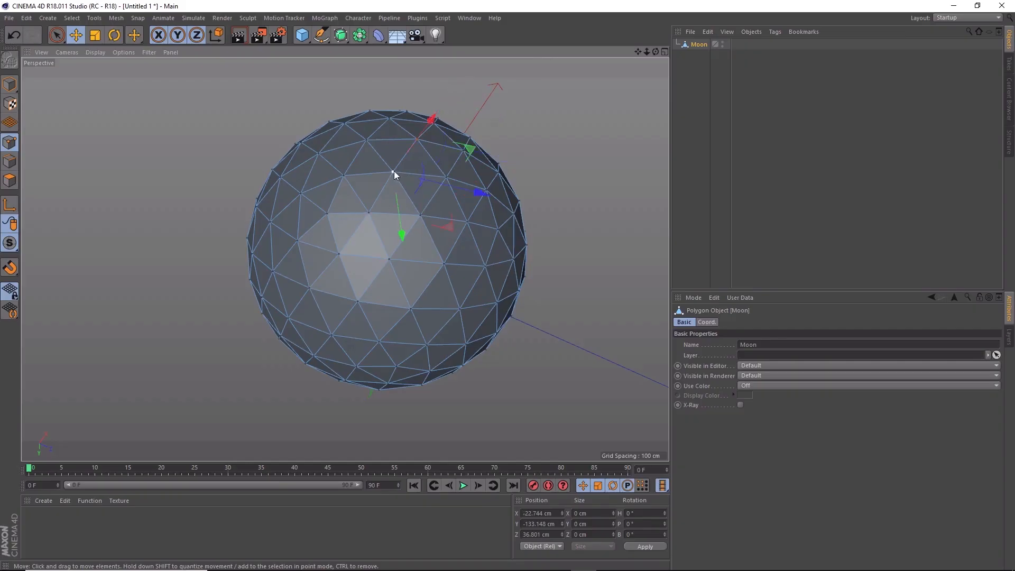
{"action": "left_click", "coordinate": [446, 177], "text": "shift"}
{"action": "left_click", "coordinate": [418, 140], "text": "shift"}
{"action": "left_click", "coordinate": [369, 144], "text": "shift"}
{"action": "left_click", "coordinate": [344, 176], "text": "shift"}
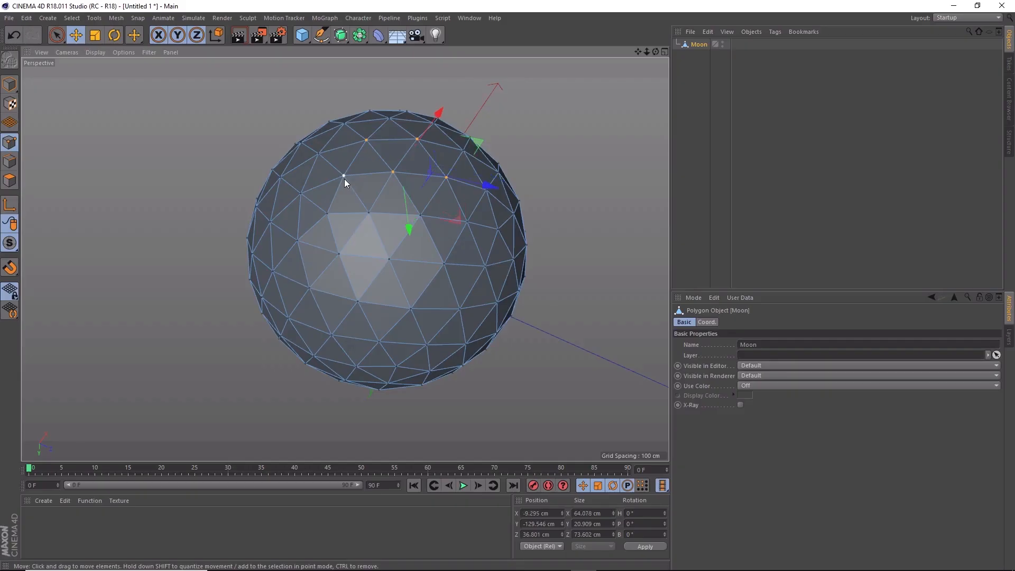
{"action": "left_click", "coordinate": [369, 213], "text": "shift"}
{"action": "left_click", "coordinate": [421, 216], "text": "shift"}
{"action": "left_click_drag", "start_coordinate": [553, 314], "coordinate": [570, 274], "text": "alt"}
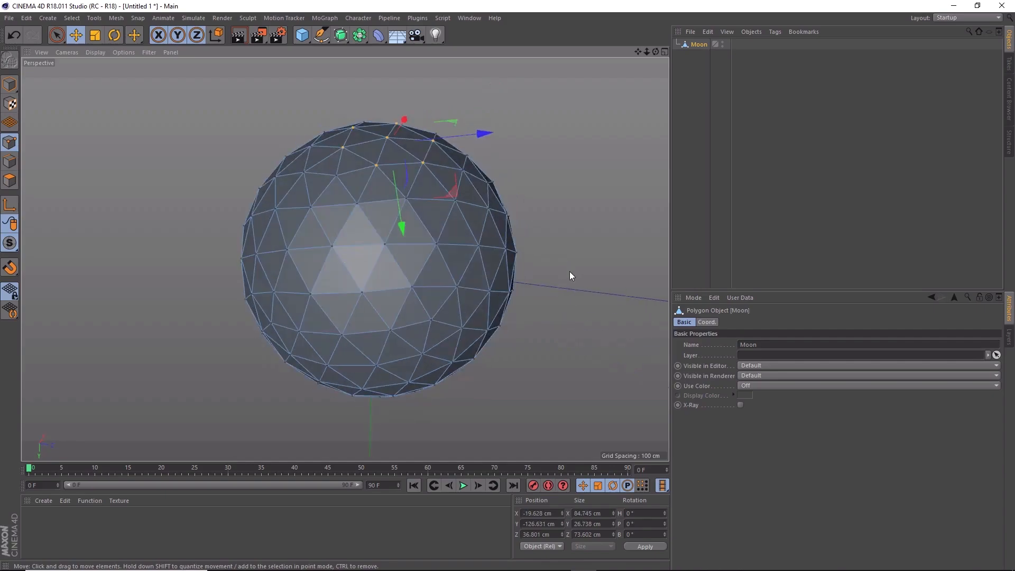
{"action": "left_click_drag", "start_coordinate": [457, 135], "coordinate": [502, 123]}
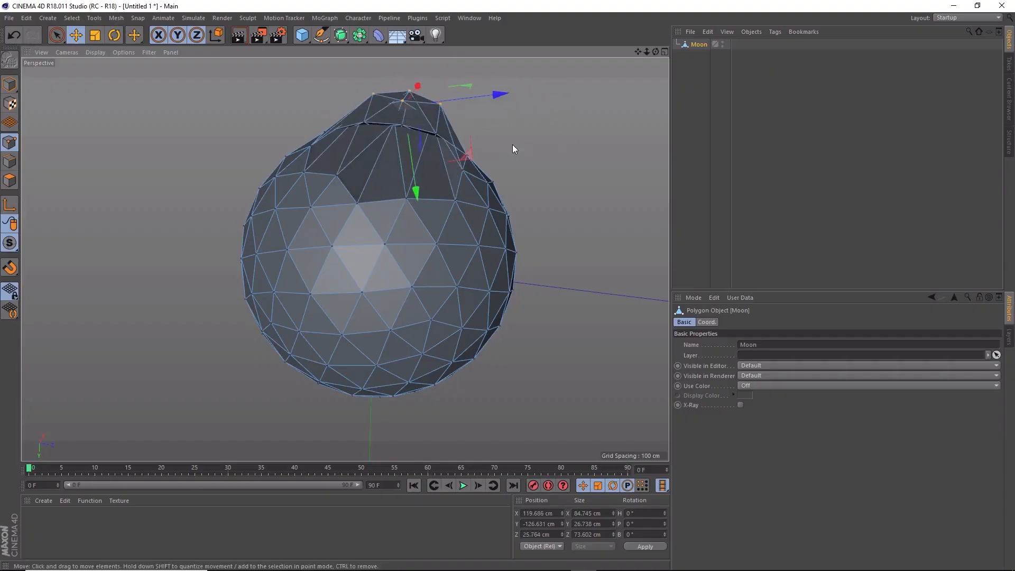
{"action": "key", "text": "ctrl+z"}
{"action": "key", "text": "ctrl+z"}
Step: Try pulling the selected points outward to about Y -176 cm and Z 53 cm, and undo the moves and the latest point selections
{"action": "mouse_move", "coordinate": [556, 184]}
{"action": "left_mouse_down", "text": "alt"}
{"action": "mouse_move", "coordinate": [566, 158]}
{"action": "mouse_move", "coordinate": [565, 168]}
{"action": "left_mouse_up", "text": "alt"}
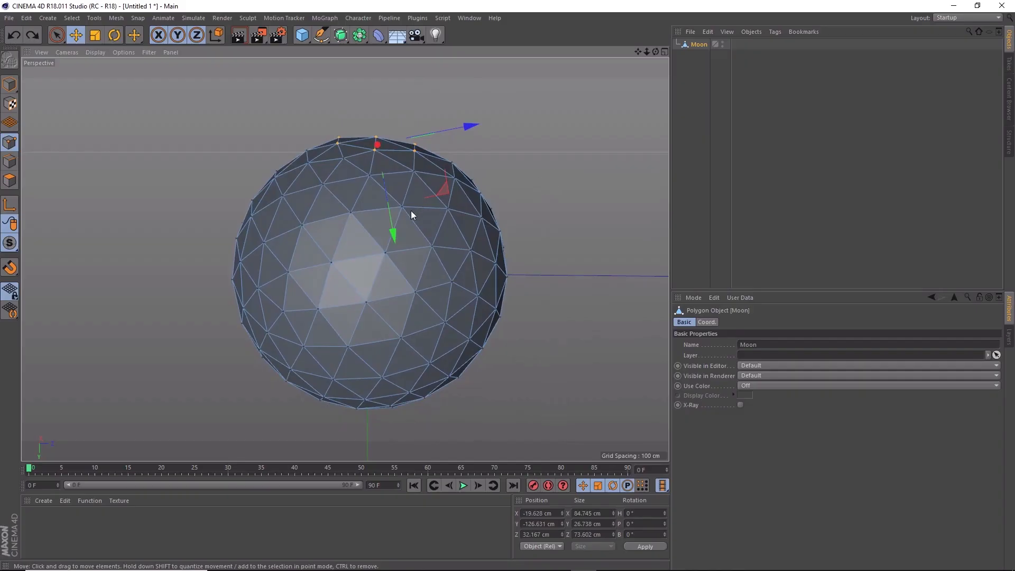
{"action": "left_click_drag", "start_coordinate": [391, 224], "coordinate": [388, 182]}
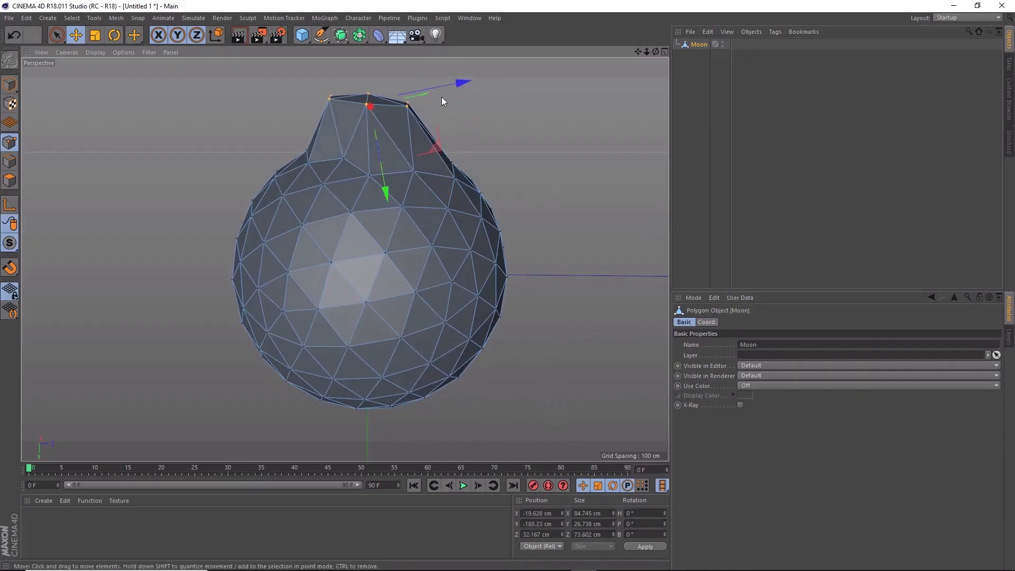
{"action": "left_click_drag", "start_coordinate": [436, 139], "coordinate": [456, 127]}
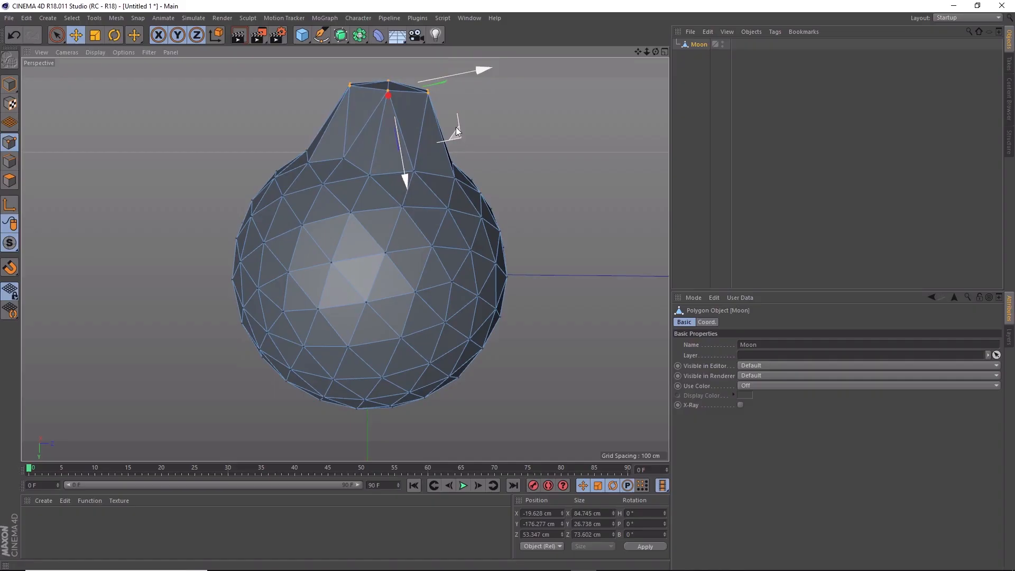
{"action": "key", "text": "ctrl+z"}
{"action": "key", "text": "ctrl+z"}
{"action": "key", "text": "ctrl+z"}
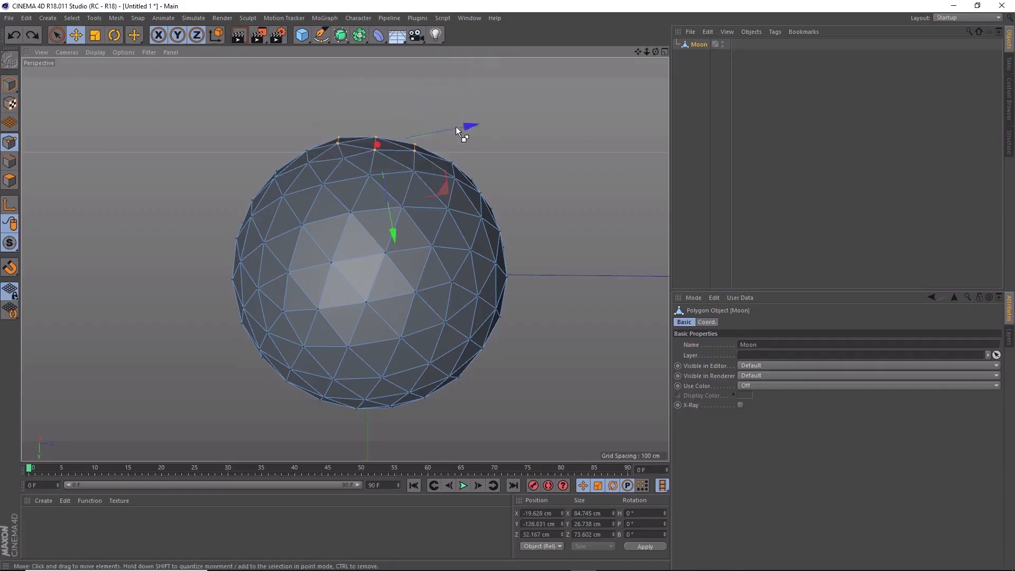
{"action": "key", "text": "ctrl+z"}
{"action": "key", "text": "ctrl+z"}
{"action": "key", "text": "ctrl+z"}
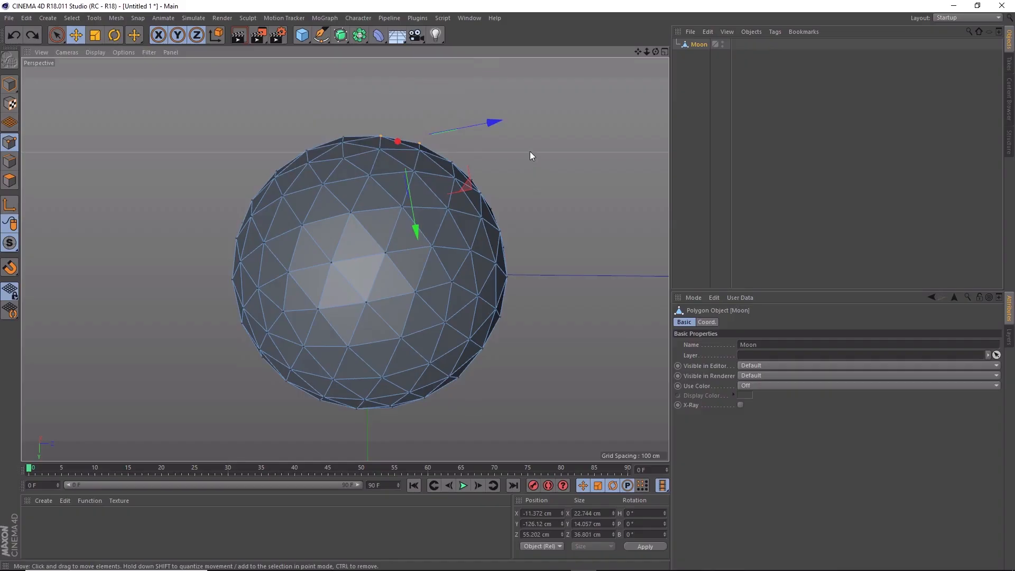
Step: Switch to Edges mode and clear the existing edge selection on the Moon
{"action": "left_click_drag", "start_coordinate": [530, 154], "coordinate": [525, 180], "text": "alt"}
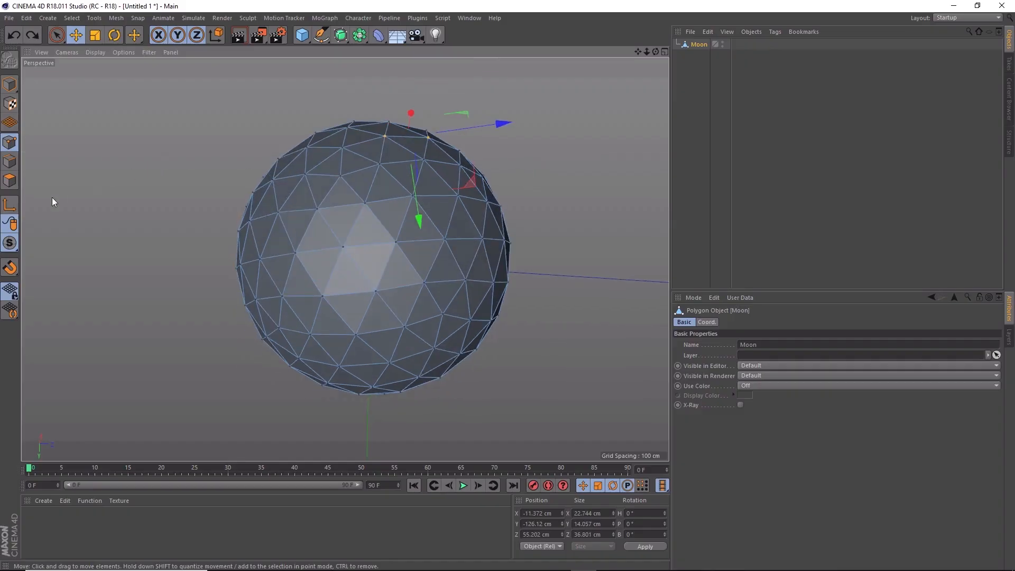
{"action": "left_click", "coordinate": [13, 161]}
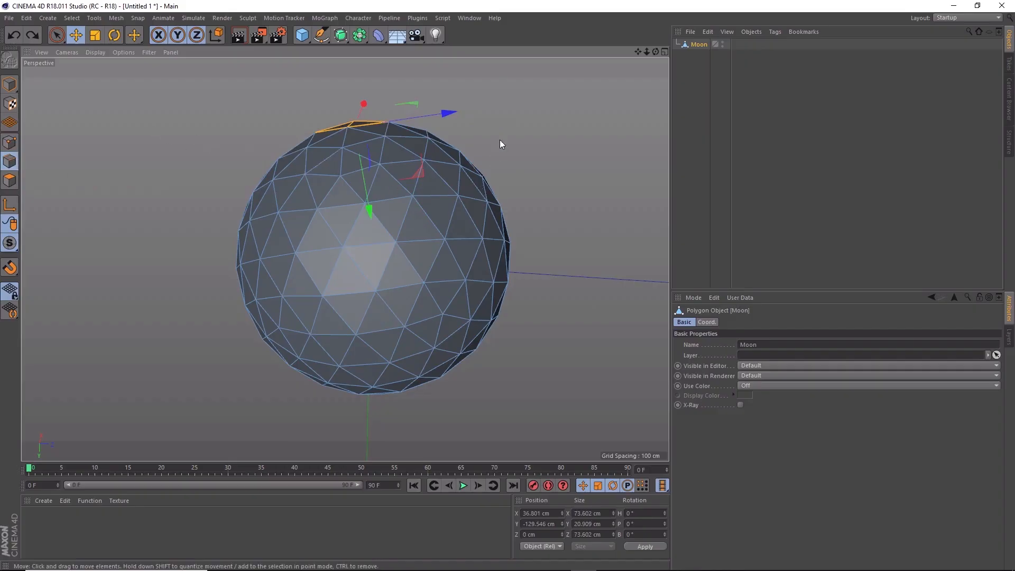
{"action": "left_click_drag", "start_coordinate": [500, 139], "coordinate": [514, 165], "text": "alt"}
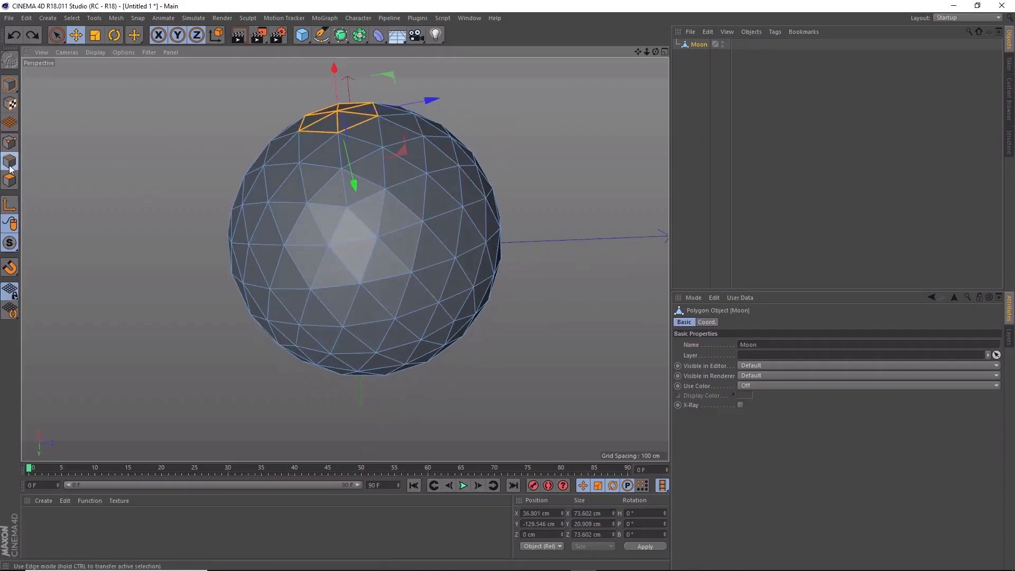
{"action": "left_click", "coordinate": [515, 162]}
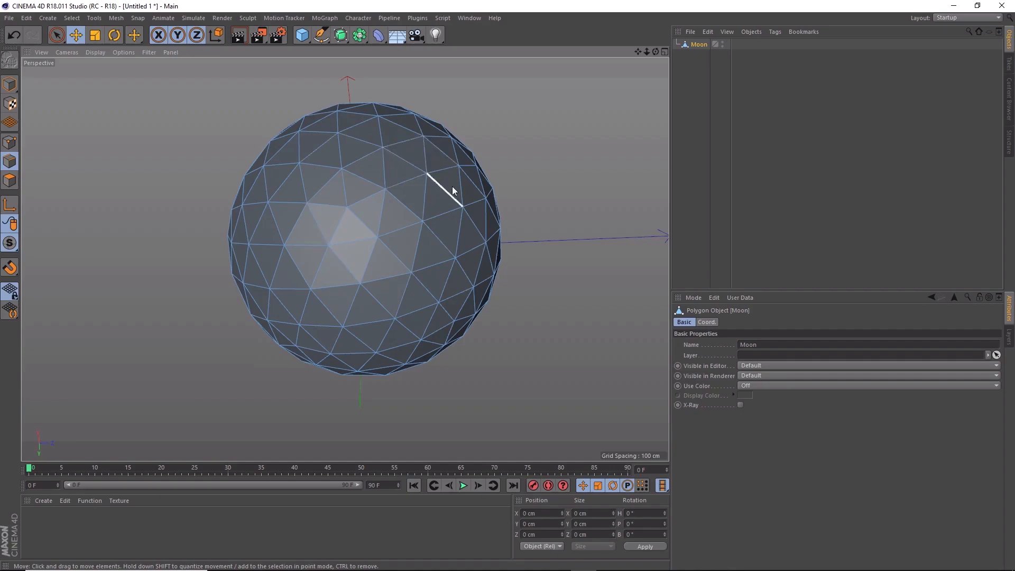
Step: Select a single edge near the top of the Moon, try moving it outward to about Y -138 cm, and undo the move
{"action": "left_click_drag", "start_coordinate": [499, 187], "coordinate": [506, 183], "text": "alt"}
{"action": "left_click", "coordinate": [400, 127]}
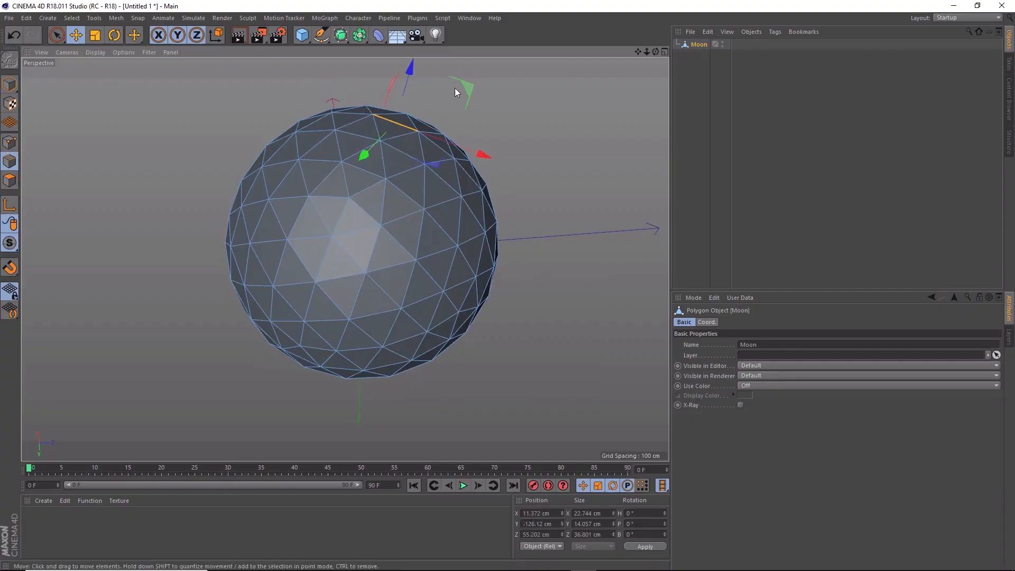
{"action": "left_click_drag", "start_coordinate": [465, 88], "coordinate": [487, 54]}
{"action": "mouse_move", "coordinate": [465, 81]}
{"action": "left_mouse_down"}
{"action": "mouse_move", "coordinate": [444, 114]}
{"action": "mouse_move", "coordinate": [501, 68]}
{"action": "mouse_move", "coordinate": [462, 102]}
{"action": "mouse_move", "coordinate": [477, 78]}
{"action": "left_mouse_up"}
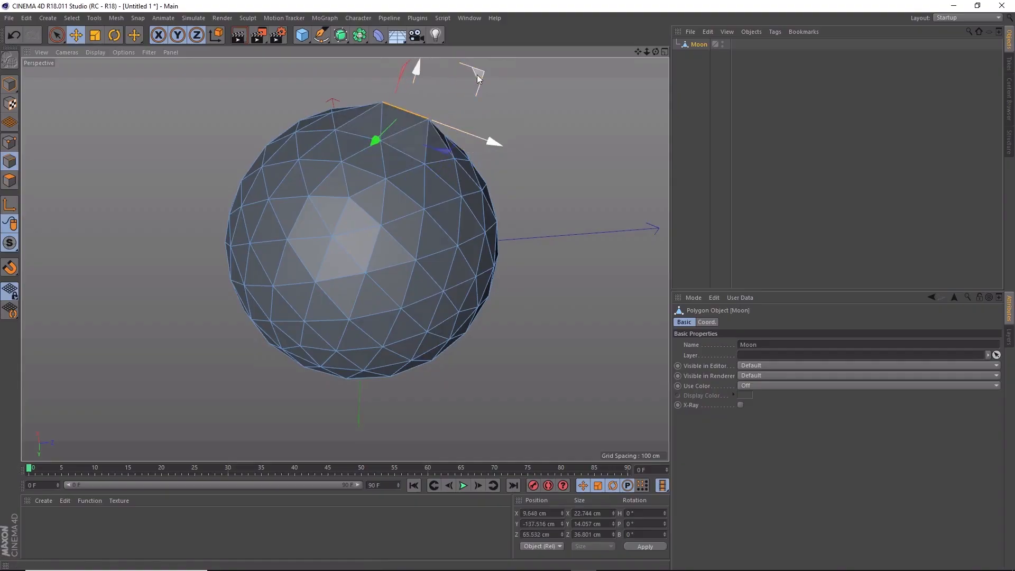
{"action": "key", "text": "ctrl+z"}
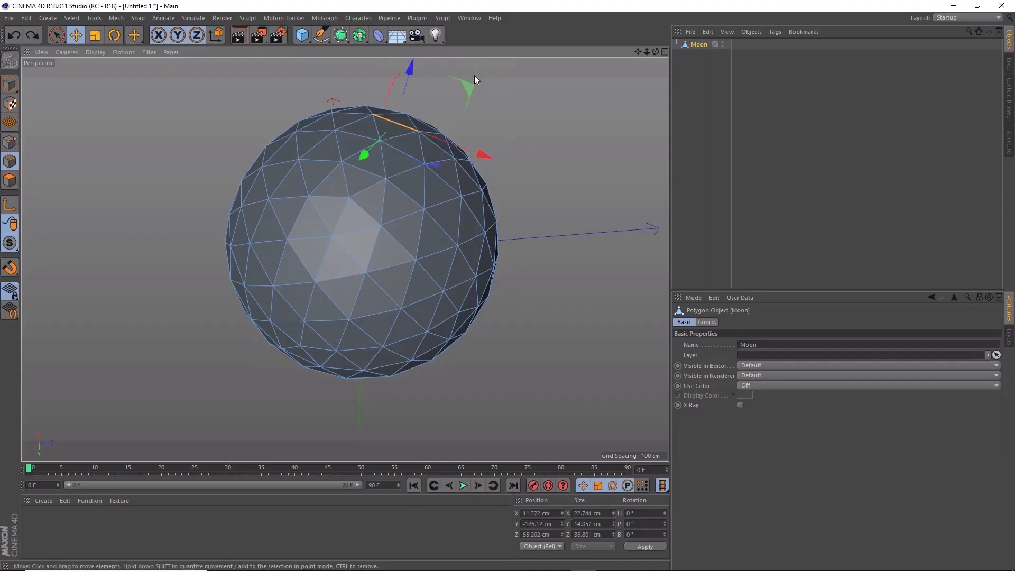
Step: Add two neighbouring edges to complete a triangle, try moving it outward to about Y -147 cm and Z 105 cm, and undo back to no selection
{"action": "left_click", "coordinate": [395, 138], "text": "shift"}
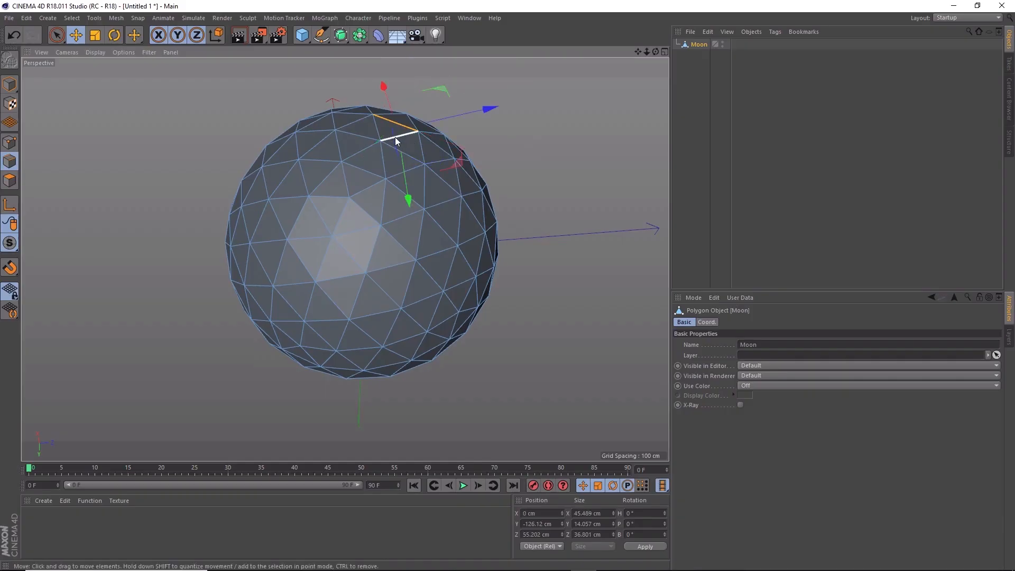
{"action": "left_click", "coordinate": [377, 130], "text": "shift"}
{"action": "left_click_drag", "start_coordinate": [532, 179], "coordinate": [538, 169], "text": "alt"}
{"action": "left_click_drag", "start_coordinate": [401, 202], "coordinate": [413, 159]}
{"action": "left_click_drag", "start_coordinate": [464, 123], "coordinate": [499, 130]}
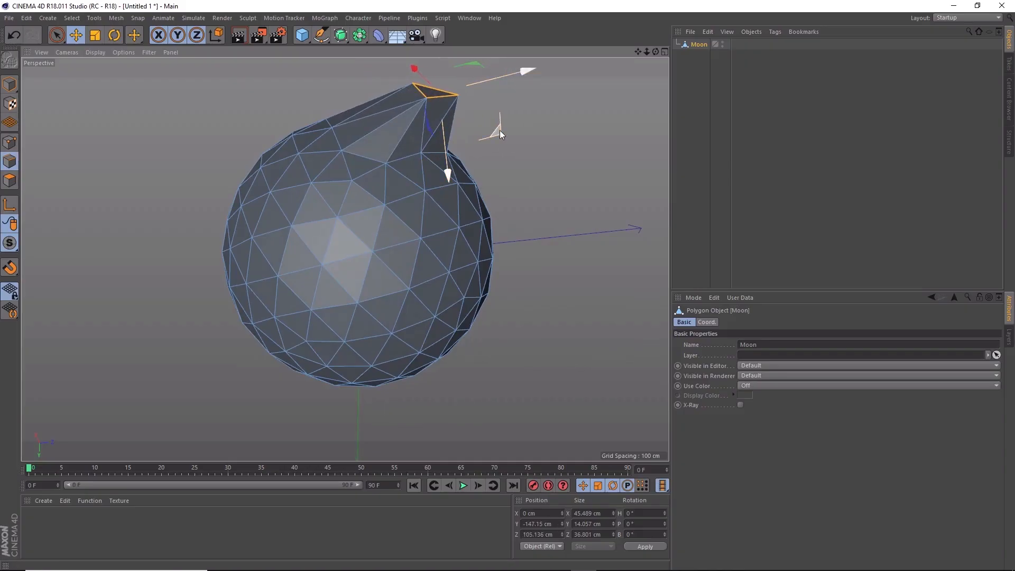
{"action": "key", "text": "ctrl+z"}
{"action": "key", "text": "ctrl+z"}
{"action": "key", "text": "ctrl+z"}
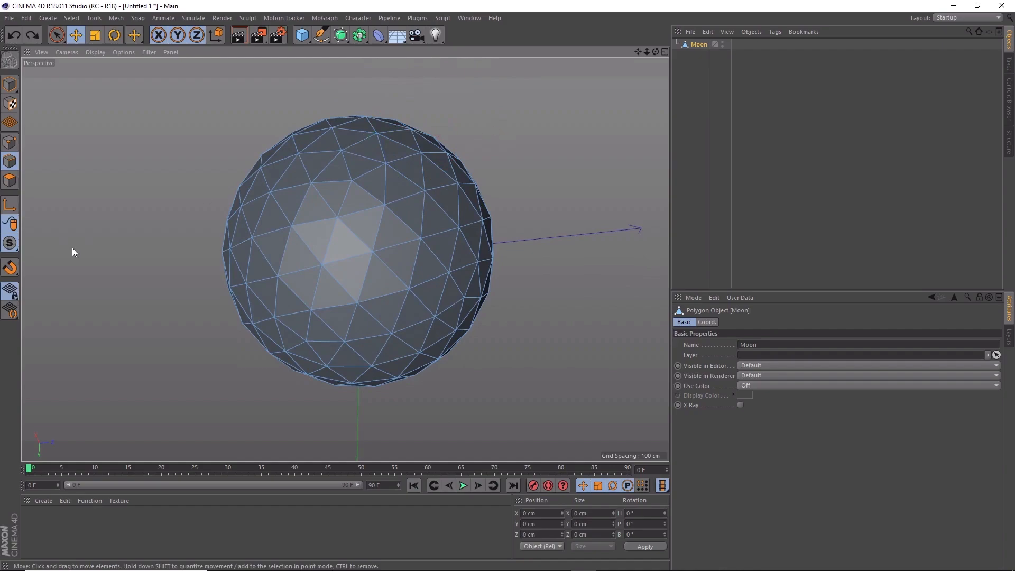
Step: Switch to Polygons mode, select one polygon on the upper Moon, try pushing it inward to about X -63 cm and Y -89 cm, and undo the move
{"action": "left_click", "coordinate": [11, 181]}
{"action": "left_click", "coordinate": [312, 227]}
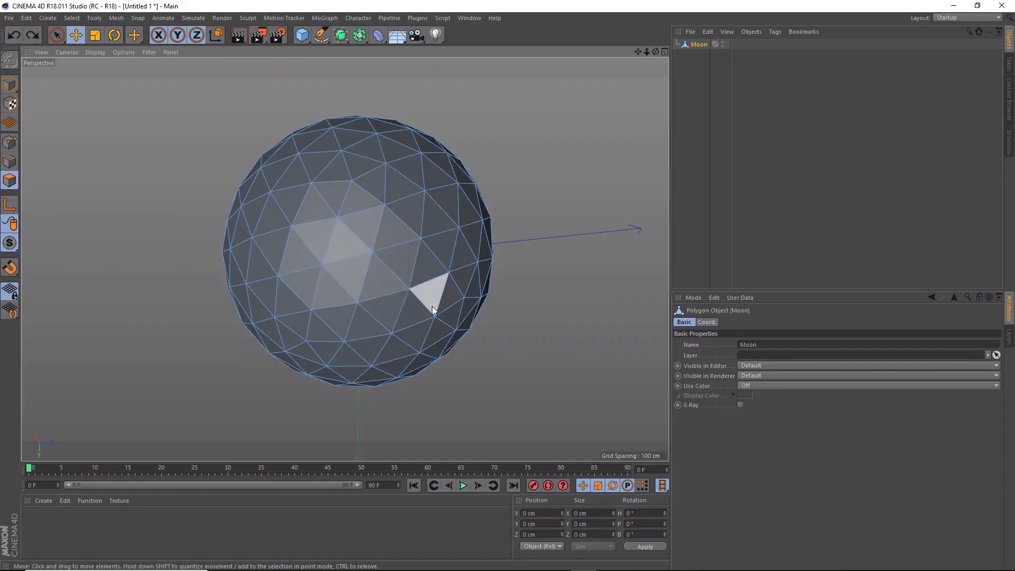
{"action": "left_click", "coordinate": [401, 192]}
{"action": "left_click_drag", "start_coordinate": [509, 360], "coordinate": [475, 261], "text": "alt"}
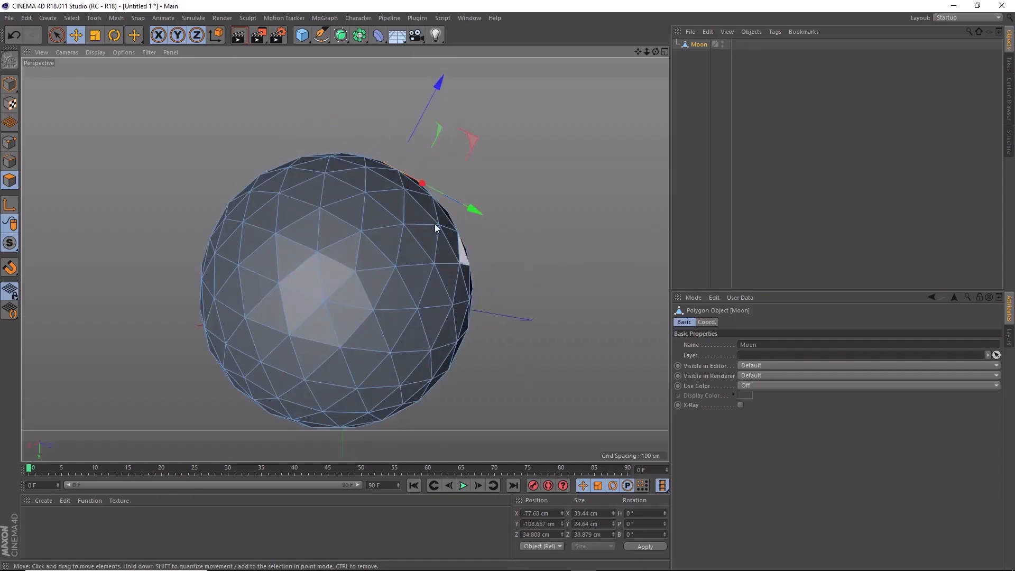
{"action": "left_click_drag", "start_coordinate": [513, 168], "coordinate": [494, 169], "text": "alt"}
{"action": "left_click_drag", "start_coordinate": [421, 112], "coordinate": [410, 136]}
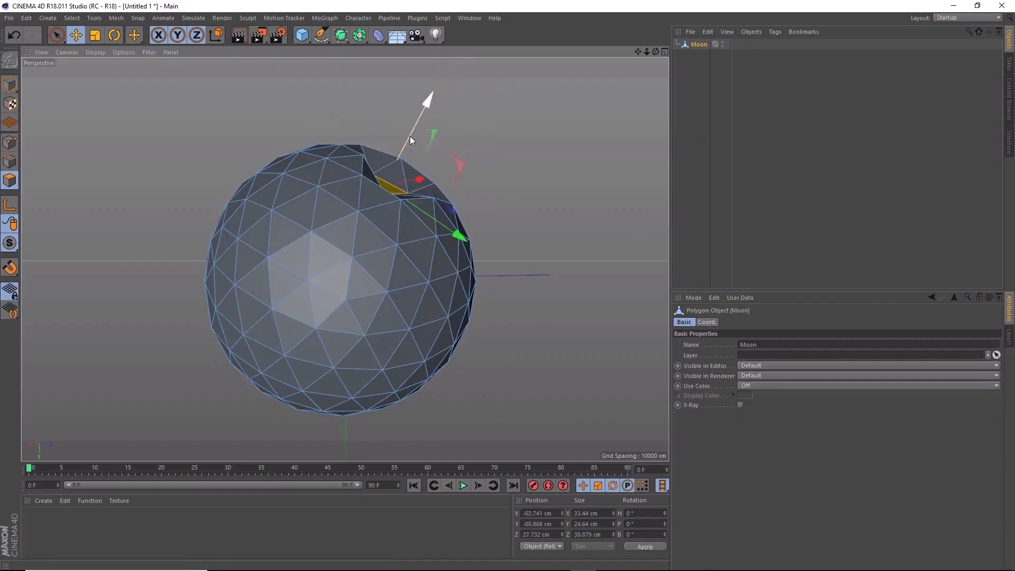
{"action": "key", "text": "ctrl+z"}
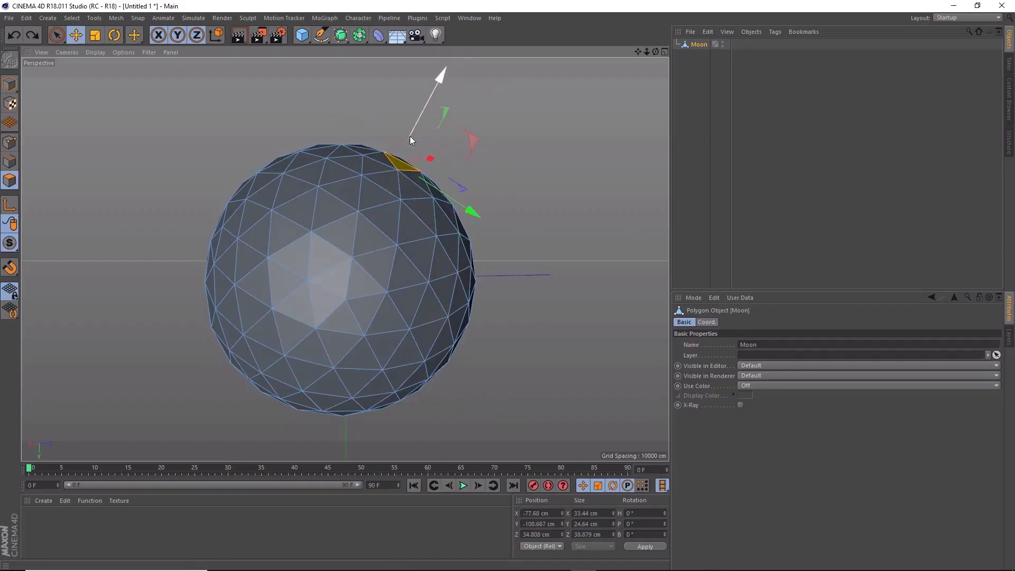
Step: Extend the polygon selection to the surrounding triangles, try moving the group, and undo the move
{"action": "left_click", "coordinate": [386, 159], "text": "shift"}
{"action": "left_click", "coordinate": [378, 169], "text": "shift"}
{"action": "left_click", "coordinate": [386, 181], "text": "shift"}
{"action": "left_click", "coordinate": [406, 186], "text": "shift"}
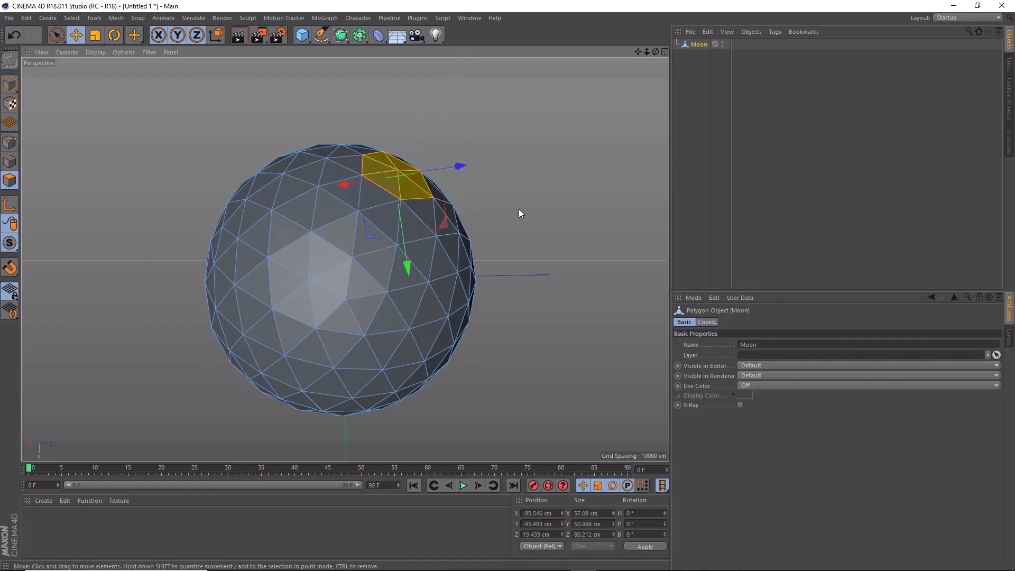
{"action": "left_click_drag", "start_coordinate": [518, 210], "coordinate": [525, 195], "text": "alt"}
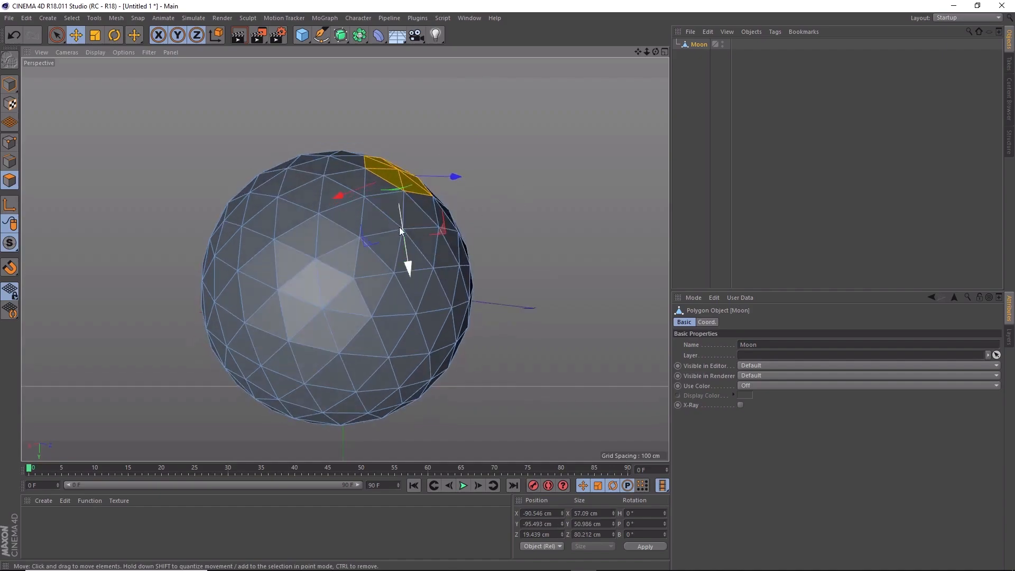
{"action": "left_click_drag", "start_coordinate": [444, 229], "coordinate": [457, 204]}
{"action": "key", "text": "ctrl+z"}
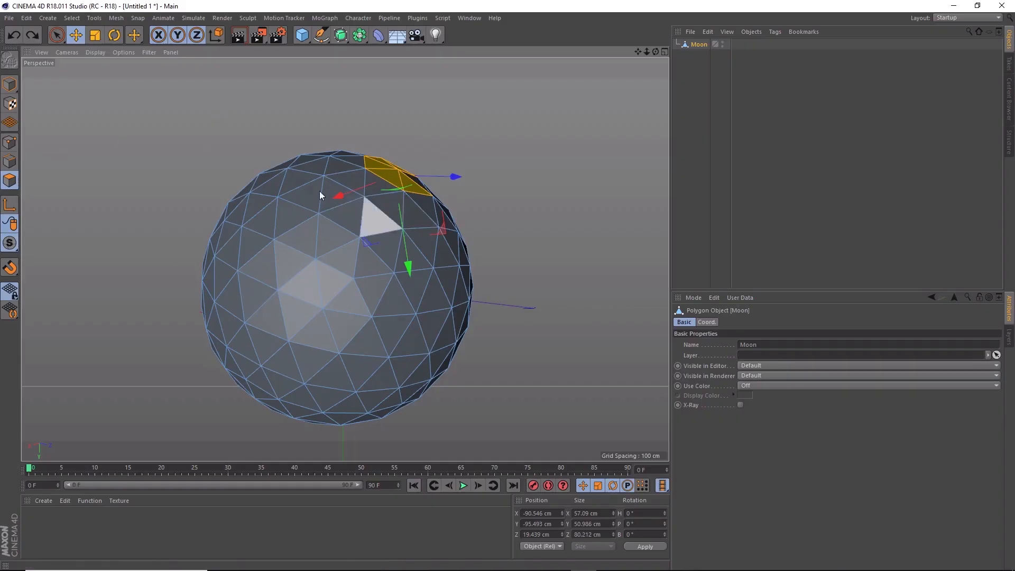
Step: Switch to Model mode and scale the whole Moon down uniformly to about 268 cm
{"action": "left_click", "coordinate": [12, 88]}
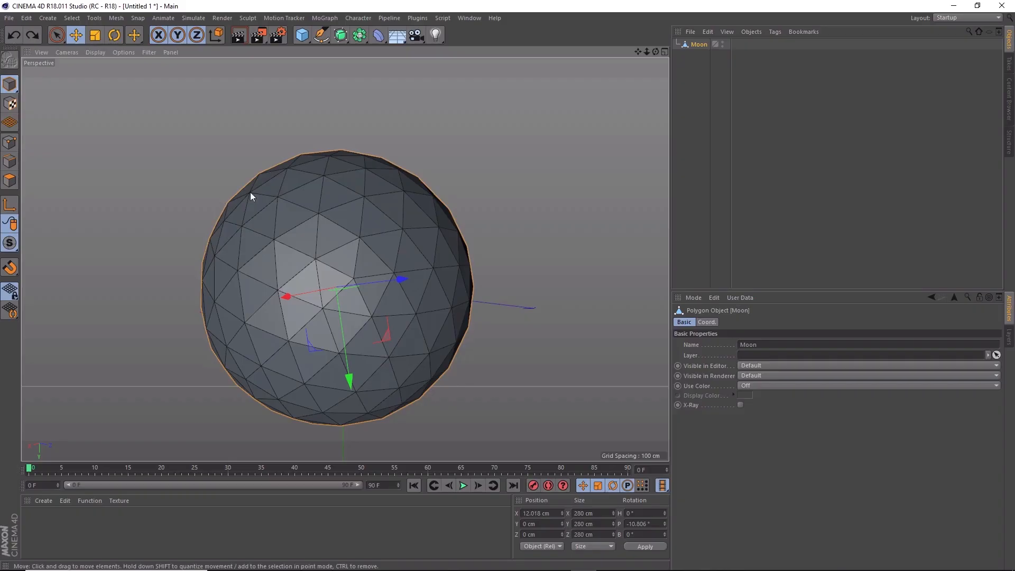
{"action": "left_click", "coordinate": [433, 157]}
{"action": "left_click_drag", "start_coordinate": [512, 317], "coordinate": [338, 186], "text": "alt"}
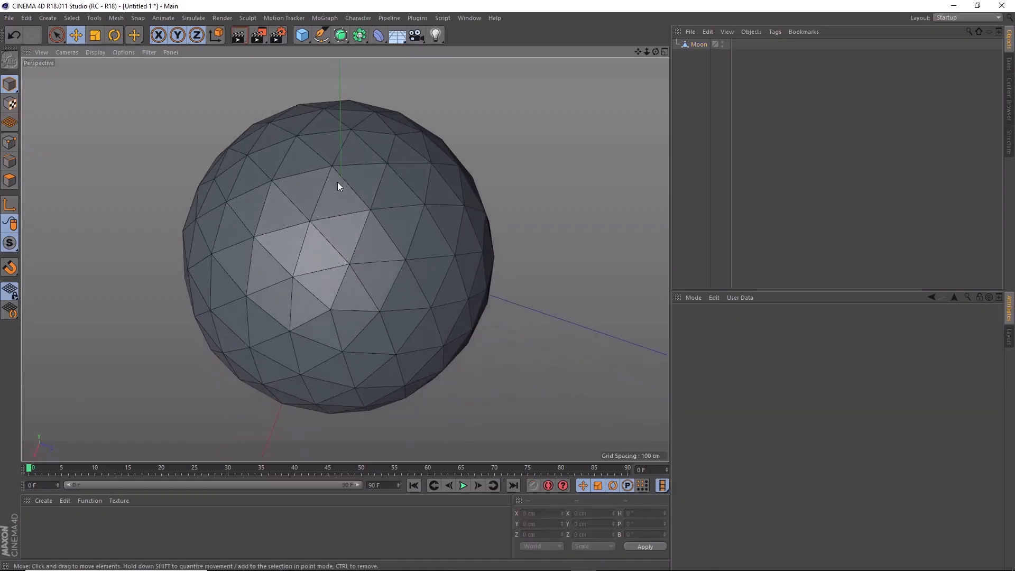
{"action": "key", "text": "t"}
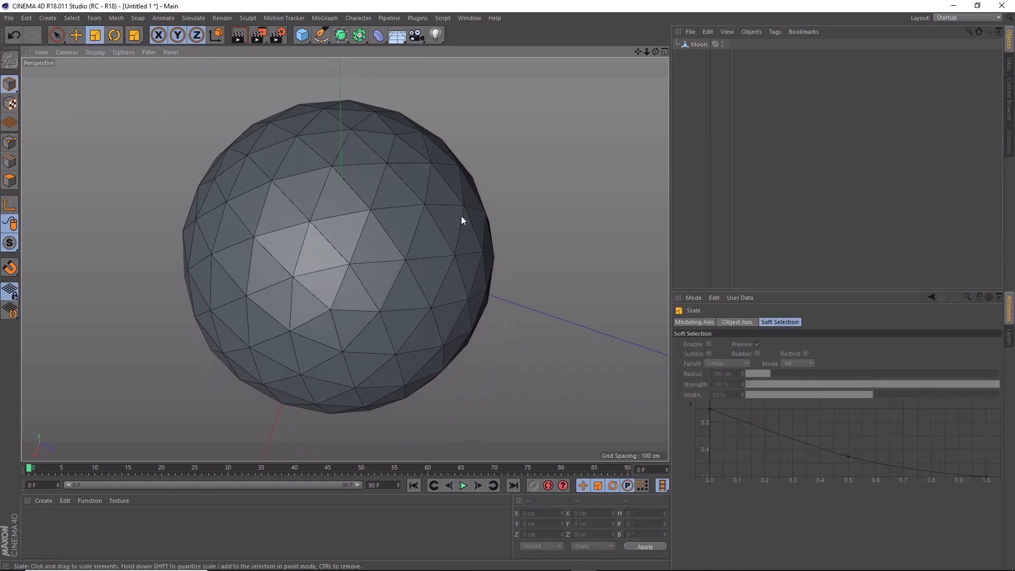
{"action": "left_click", "coordinate": [414, 212]}
{"action": "left_click_drag", "start_coordinate": [550, 217], "coordinate": [478, 267]}
Step: Try moving the whole Moon with the Move tool, and undo the move
{"action": "left_click", "coordinate": [76, 35]}
{"action": "left_click_drag", "start_coordinate": [427, 290], "coordinate": [495, 289]}
{"action": "key", "text": "ctrl+z"}
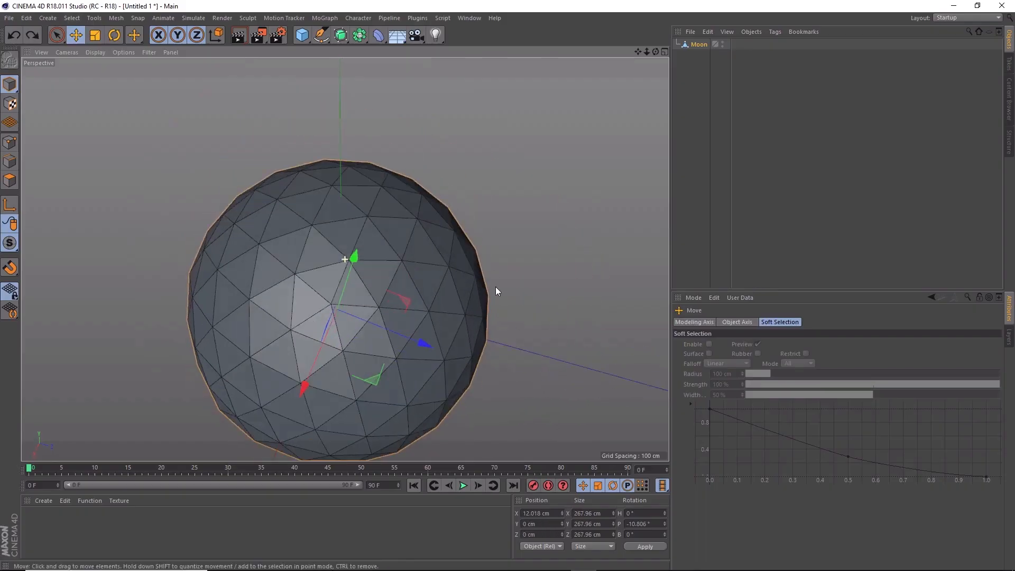
{"action": "scroll", "coordinate": [494, 290], "scroll_direction": "down", "scroll_amount": 2}
{"action": "middle_click_drag", "start_coordinate": [490, 278], "coordinate": [493, 237], "text": "alt"}
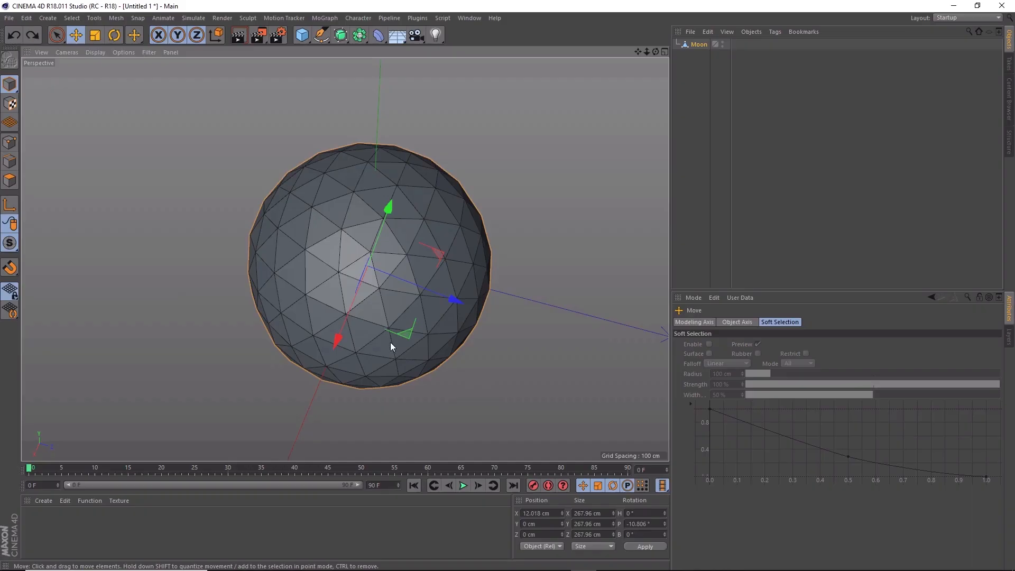
{"action": "scroll", "coordinate": [390, 342], "scroll_direction": "up", "scroll_amount": 3}
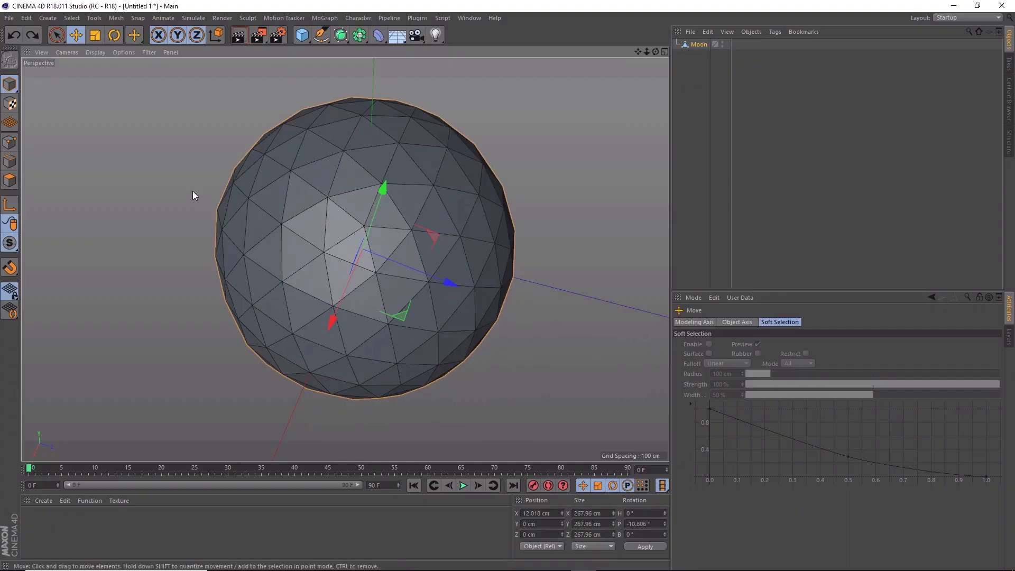
Step: Return to Polygons mode and select the triangles that form a hexagon on the upper Moon
{"action": "left_click", "coordinate": [14, 182]}
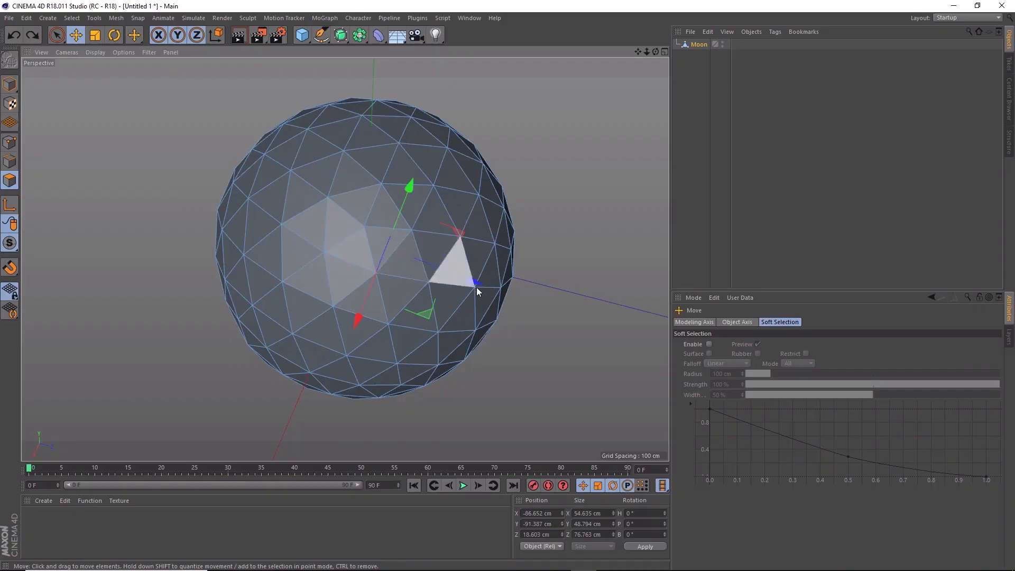
{"action": "left_click_drag", "start_coordinate": [531, 342], "coordinate": [554, 260], "text": "alt"}
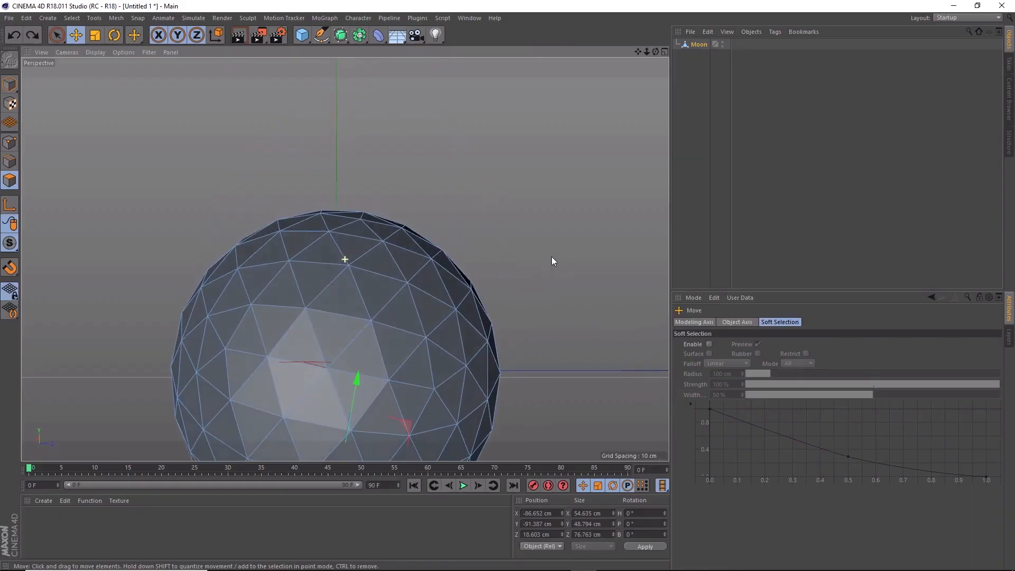
{"action": "middle_click_drag", "start_coordinate": [533, 278], "coordinate": [550, 229], "text": "alt"}
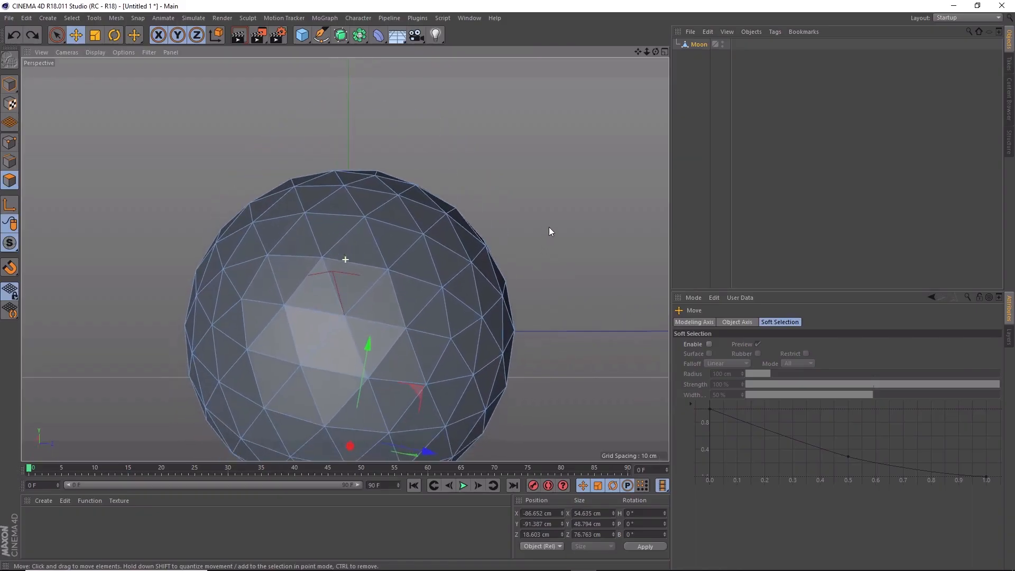
{"action": "left_click", "coordinate": [400, 224]}
{"action": "left_click", "coordinate": [446, 237], "text": "shift"}
{"action": "left_click", "coordinate": [440, 251], "text": "shift"}
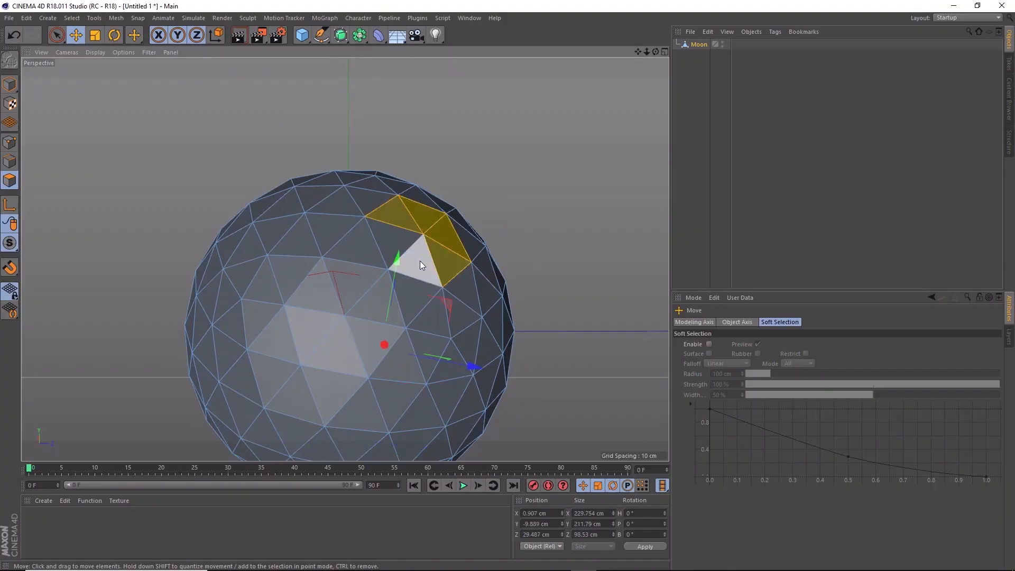
{"action": "left_click", "coordinate": [418, 260], "text": "shift"}
{"action": "left_click", "coordinate": [402, 242], "text": "shift"}
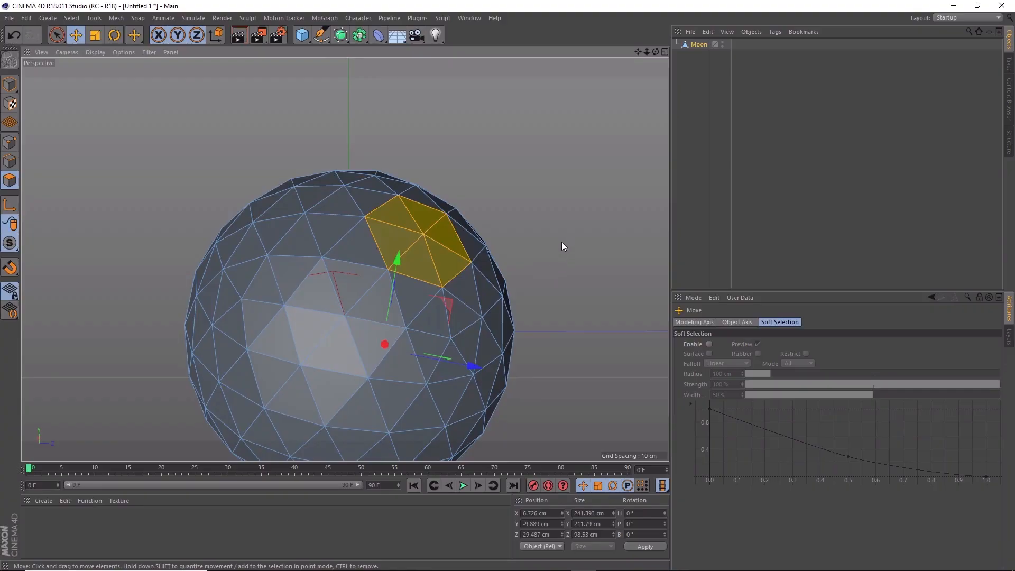
Step: Extrude the selected hexagon of polygons inward with an offset of about -10.2 cm
{"action": "right_click", "coordinate": [424, 253]}
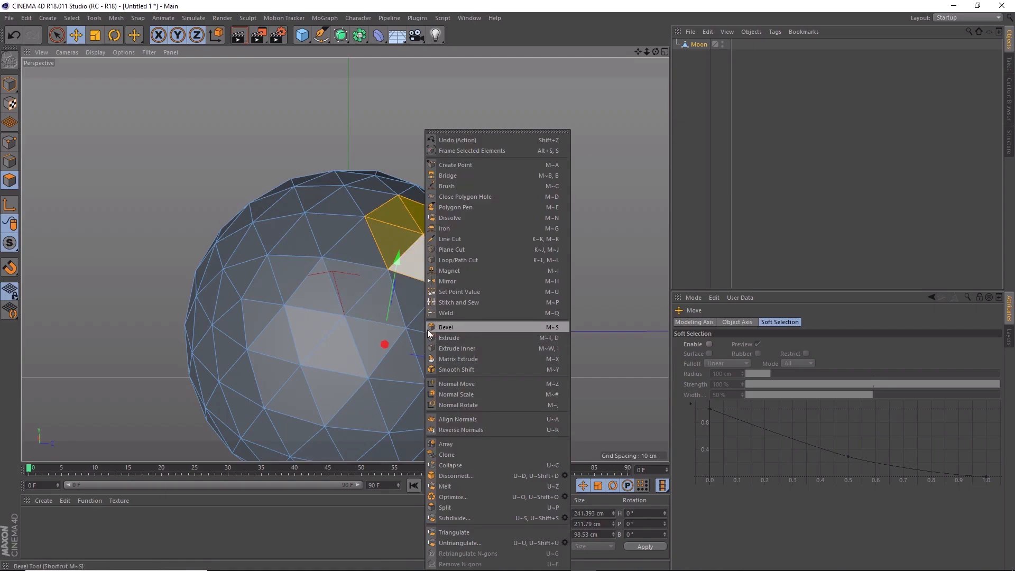
{"action": "left_click", "coordinate": [455, 337]}
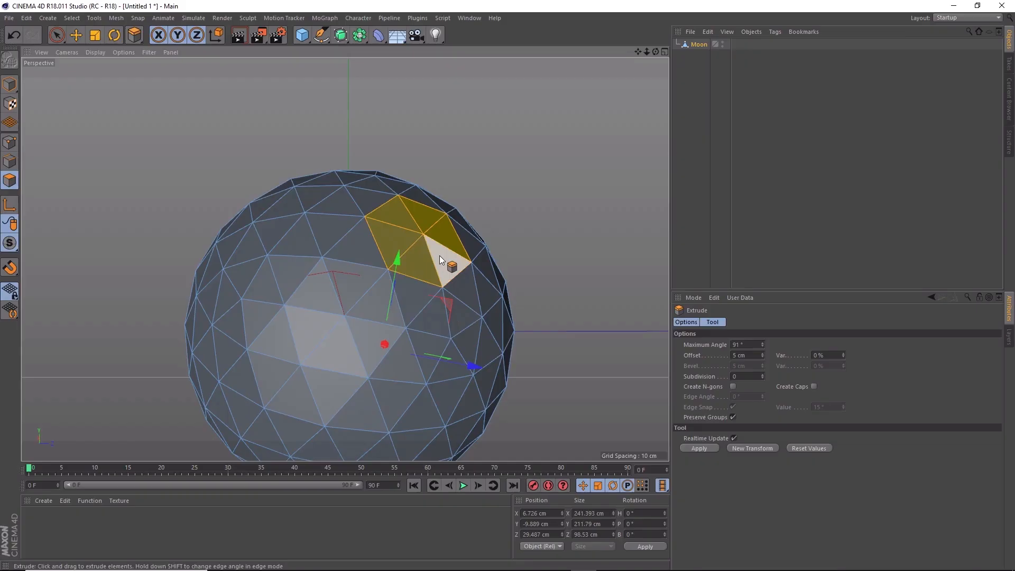
{"action": "mouse_move", "coordinate": [439, 258]}
{"action": "left_mouse_down"}
{"action": "mouse_move", "coordinate": [481, 258]}
{"action": "mouse_move", "coordinate": [418, 258]}
{"action": "left_mouse_up"}
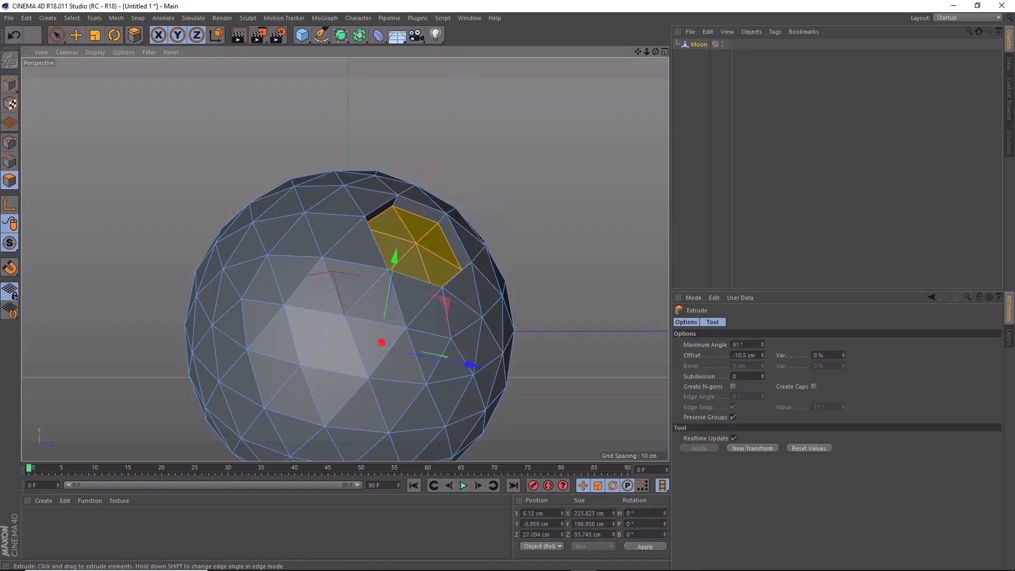
{"action": "mouse_move", "coordinate": [419, 258]}
{"action": "left_mouse_down"}
{"action": "mouse_move", "coordinate": [436, 258]}
{"action": "mouse_move", "coordinate": [421, 257]}
{"action": "left_mouse_up"}
{"action": "left_click_drag", "start_coordinate": [417, 242], "coordinate": [413, 242]}
{"action": "left_click_drag", "start_coordinate": [579, 311], "coordinate": [581, 299], "text": "alt"}
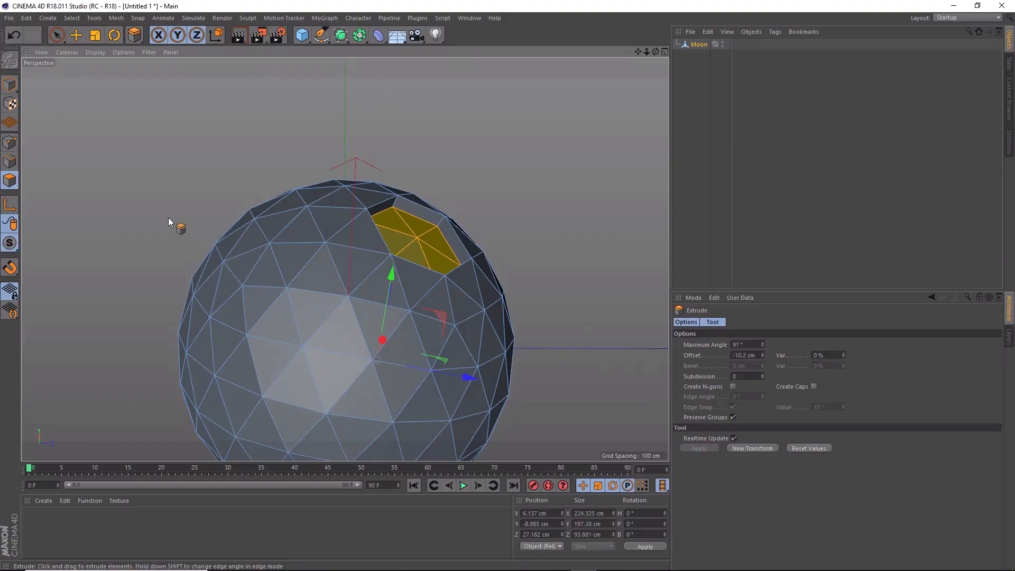
Step: Inspect the recess in Model mode and undo the inward extrusion
{"action": "left_click", "coordinate": [9, 84]}
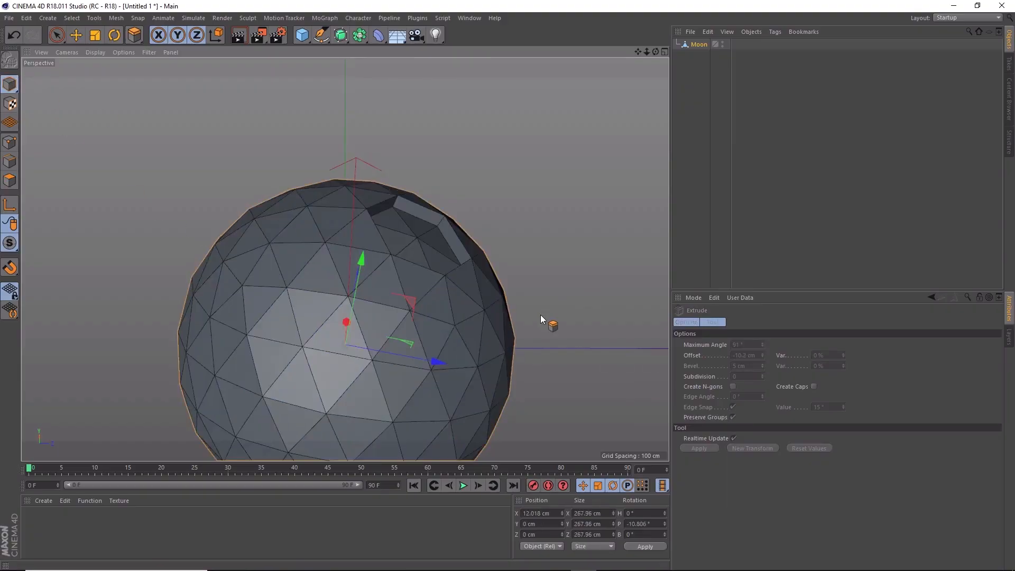
{"action": "mouse_move", "coordinate": [541, 312]}
{"action": "left_mouse_down", "text": "alt"}
{"action": "mouse_move", "coordinate": [544, 301]}
{"action": "mouse_move", "coordinate": [529, 300]}
{"action": "left_mouse_up", "text": "alt"}
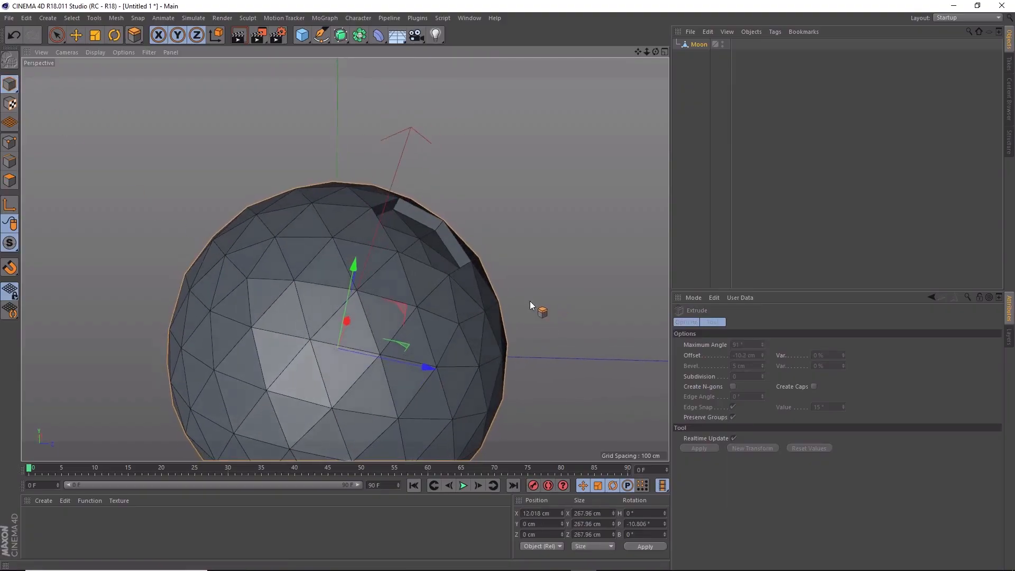
{"action": "key", "text": "ctrl+z"}
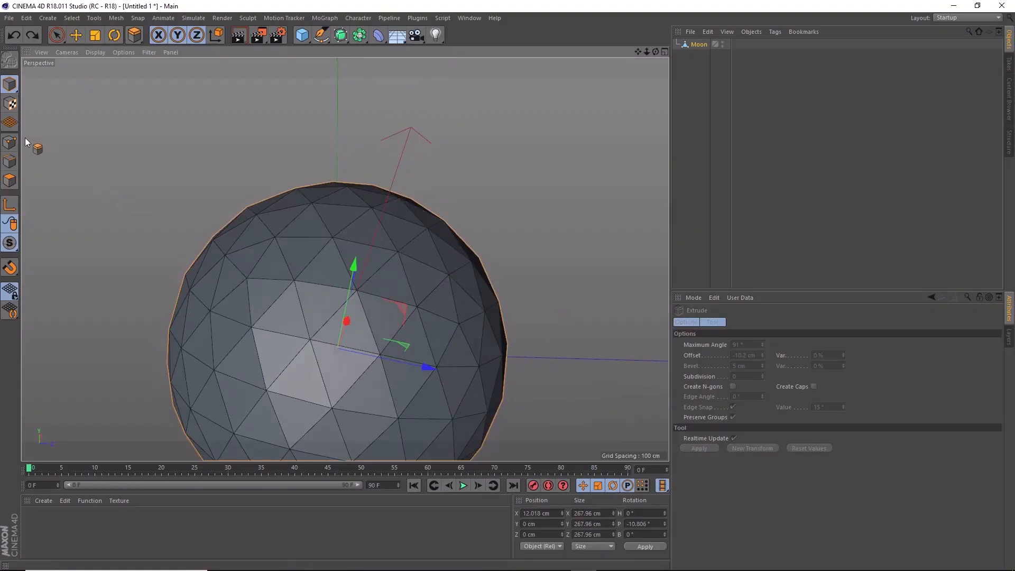
Step: Extrude the selected polygons inward again in Polygons mode, and set the extrusion offset to -10 cm
{"action": "left_click", "coordinate": [9, 180]}
{"action": "left_click_drag", "start_coordinate": [424, 240], "coordinate": [412, 239]}
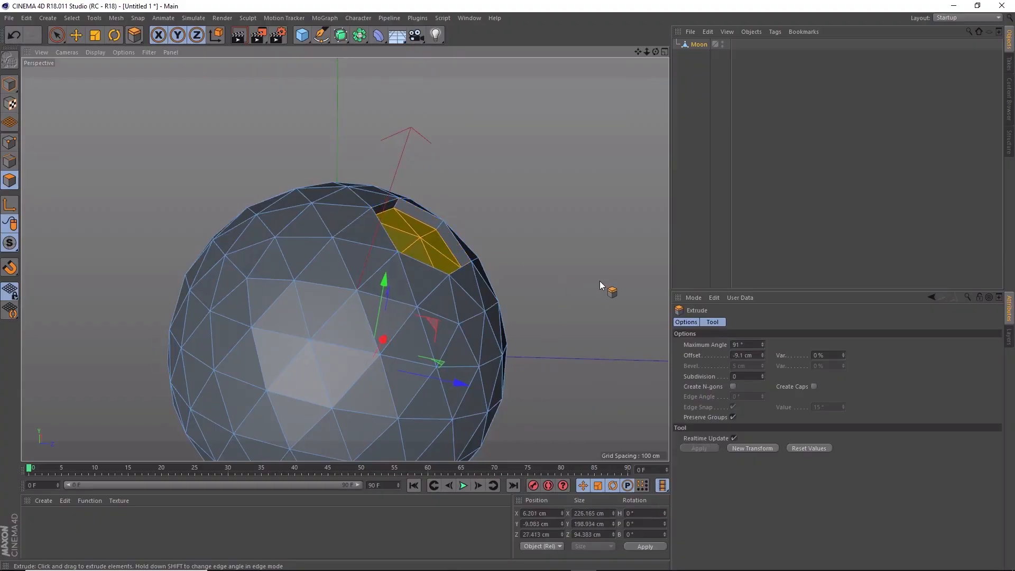
{"action": "left_click_drag", "start_coordinate": [754, 356], "coordinate": [739, 355]}
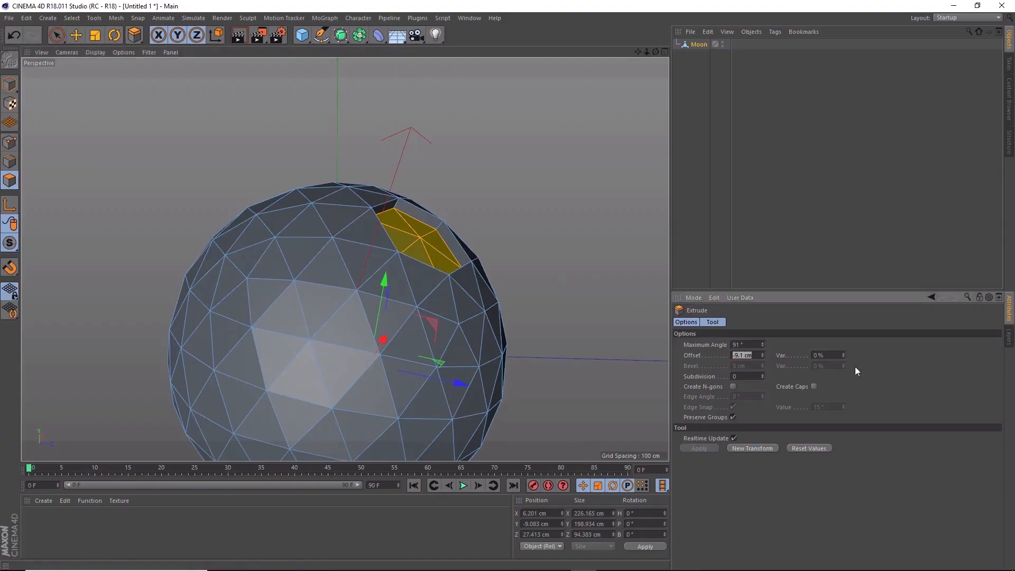
{"action": "key", "text": "BackSpace"}
{"action": "type", "text": "-10"}
{"action": "key", "text": "Return"}
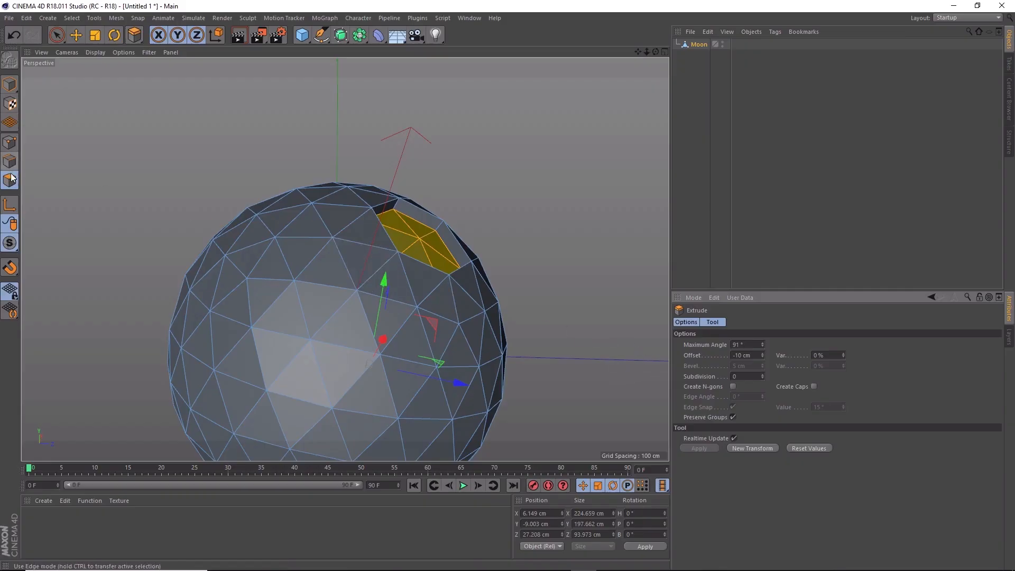
Step: Select another hexagon of triangles near the top of the Moon and inset it with Extrude Inner at an offset of about 8.1 cm
{"action": "left_click", "coordinate": [56, 36]}
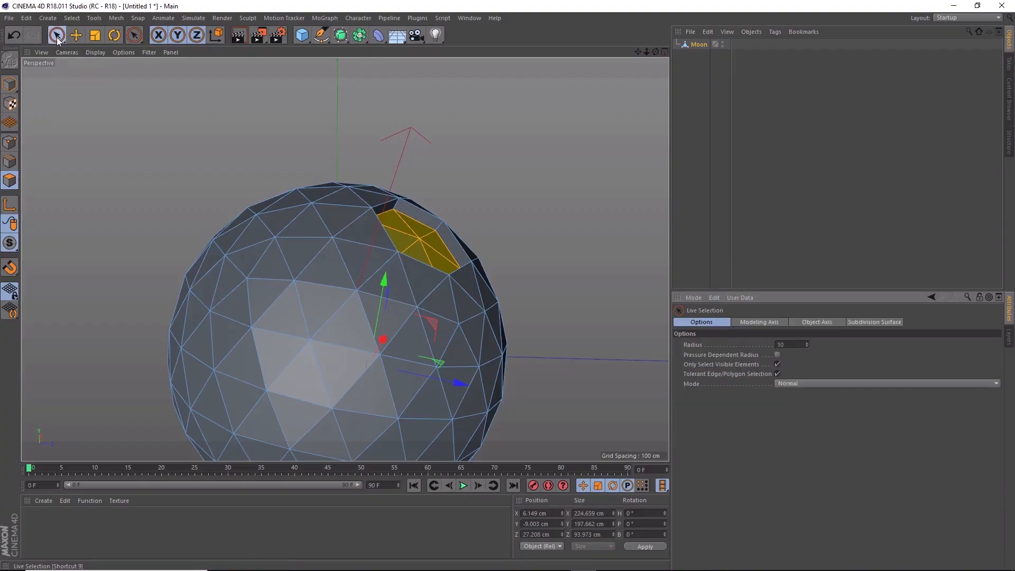
{"action": "middle_click_drag", "start_coordinate": [542, 329], "coordinate": [565, 266], "text": "alt"}
{"action": "left_click_drag", "start_coordinate": [566, 269], "coordinate": [516, 340], "text": "alt"}
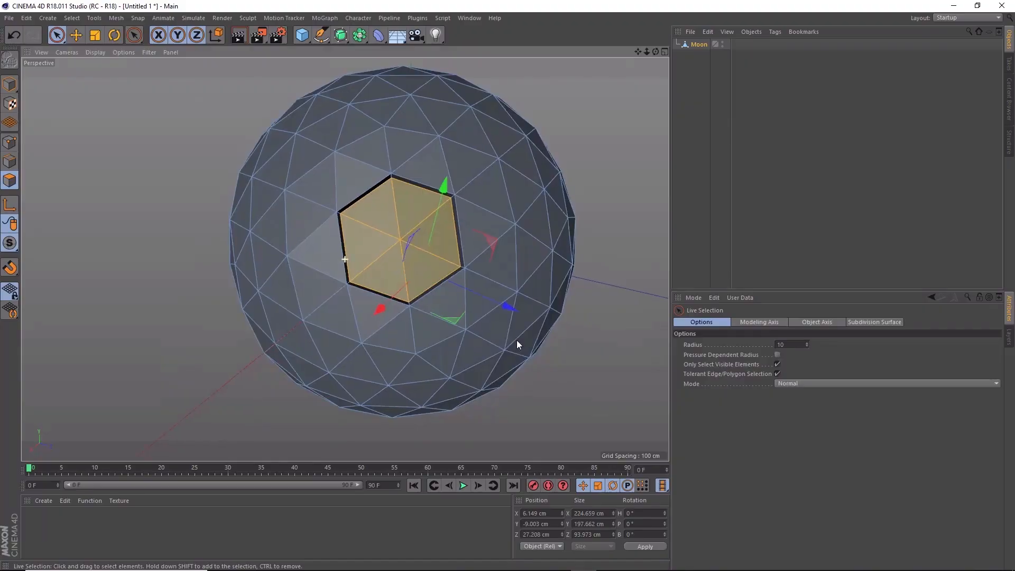
{"action": "left_click", "coordinate": [481, 143]}
{"action": "mouse_move", "coordinate": [499, 134]}
{"action": "left_mouse_down", "text": "shift"}
{"action": "mouse_move", "coordinate": [499, 110]}
{"action": "mouse_move", "coordinate": [444, 95]}
{"action": "left_mouse_up", "text": "shift"}
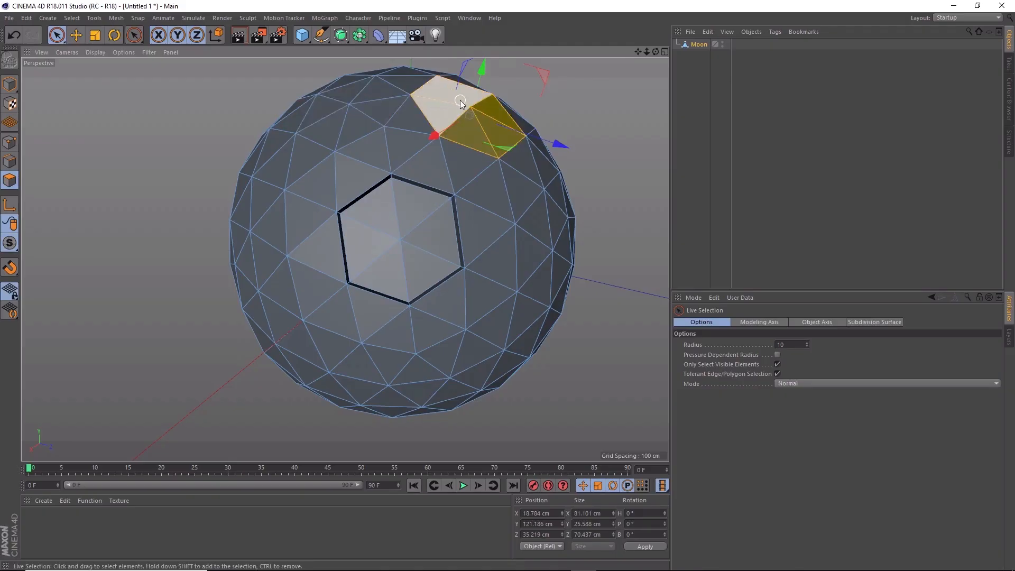
{"action": "right_click", "coordinate": [460, 104]}
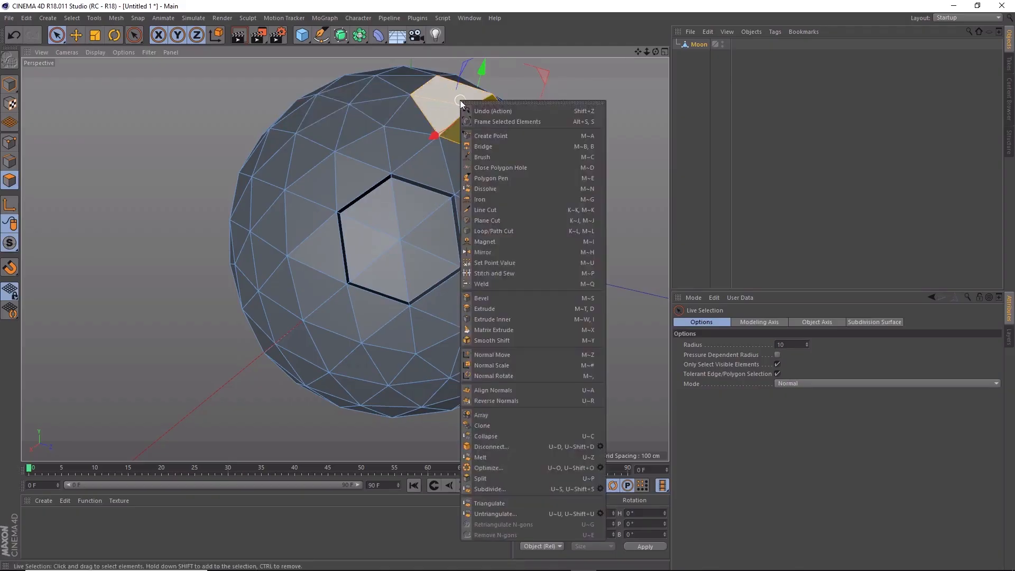
{"action": "left_click", "coordinate": [537, 318]}
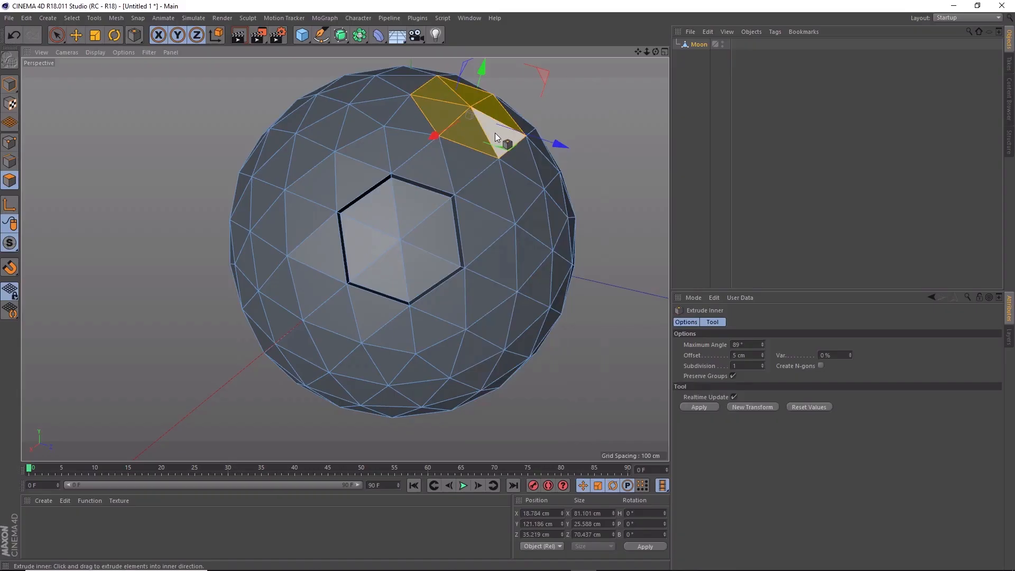
{"action": "left_click_drag", "start_coordinate": [495, 133], "coordinate": [516, 132]}
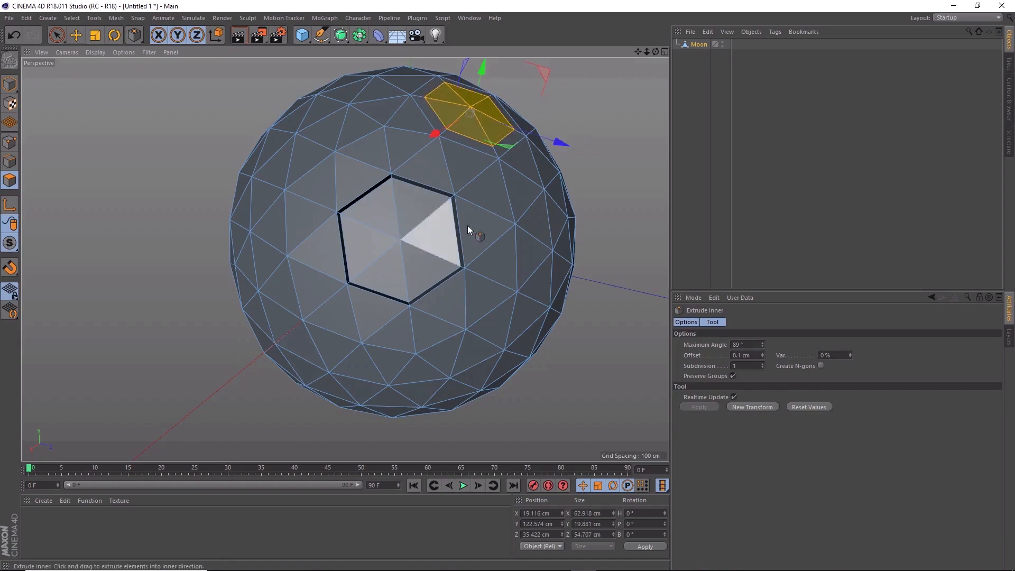
Step: Extrude the inset hexagon into the Moon and set the extrusion offset to -10 cm
{"action": "mouse_move", "coordinate": [587, 123]}
{"action": "left_mouse_down", "text": "alt"}
{"action": "mouse_move", "coordinate": [577, 140]}
{"action": "mouse_move", "coordinate": [590, 131]}
{"action": "left_mouse_up", "text": "alt"}
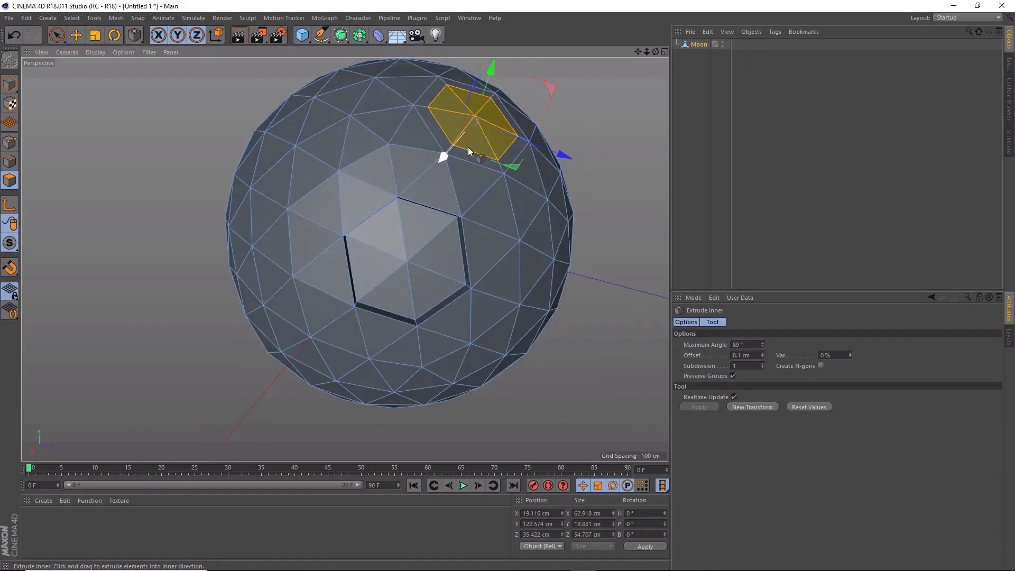
{"action": "right_click", "coordinate": [496, 141]}
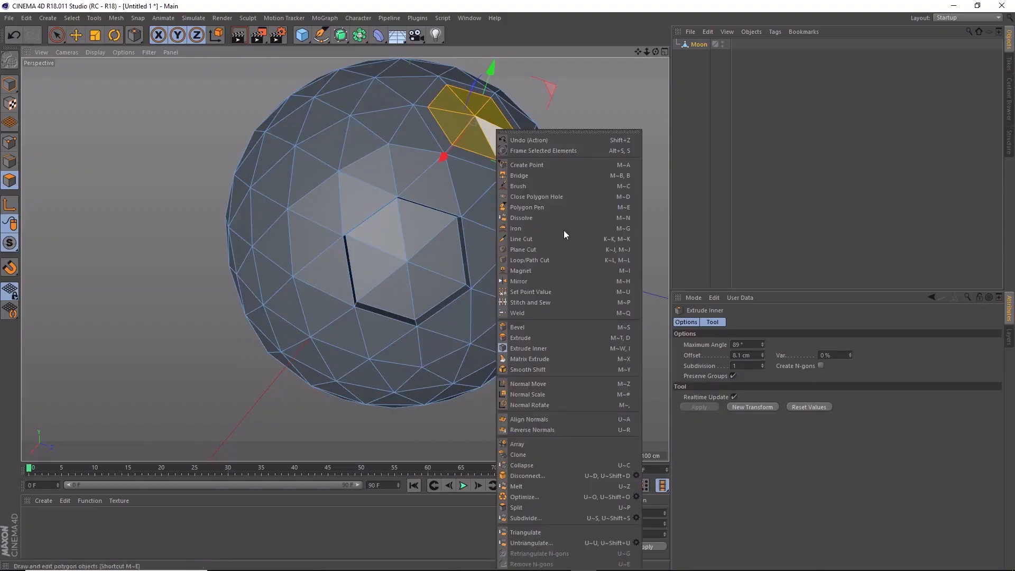
{"action": "left_click", "coordinate": [576, 336]}
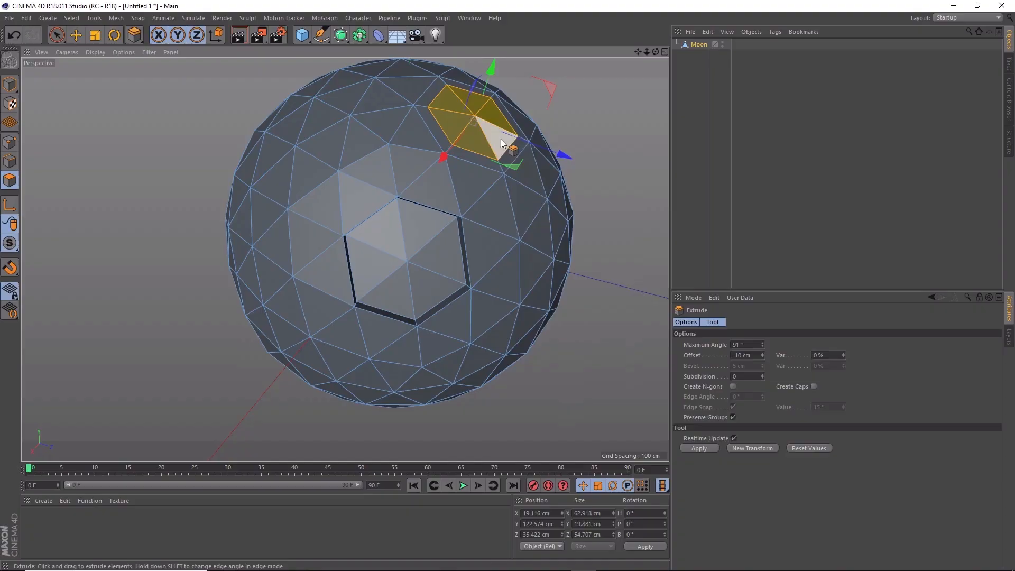
{"action": "left_click_drag", "start_coordinate": [500, 140], "coordinate": [471, 139]}
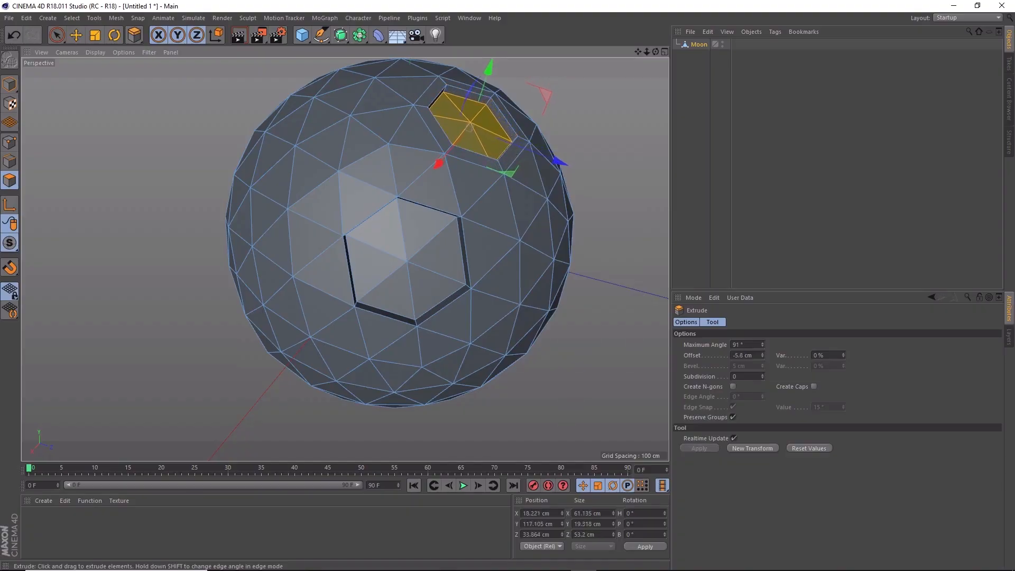
{"action": "left_click", "coordinate": [748, 355]}
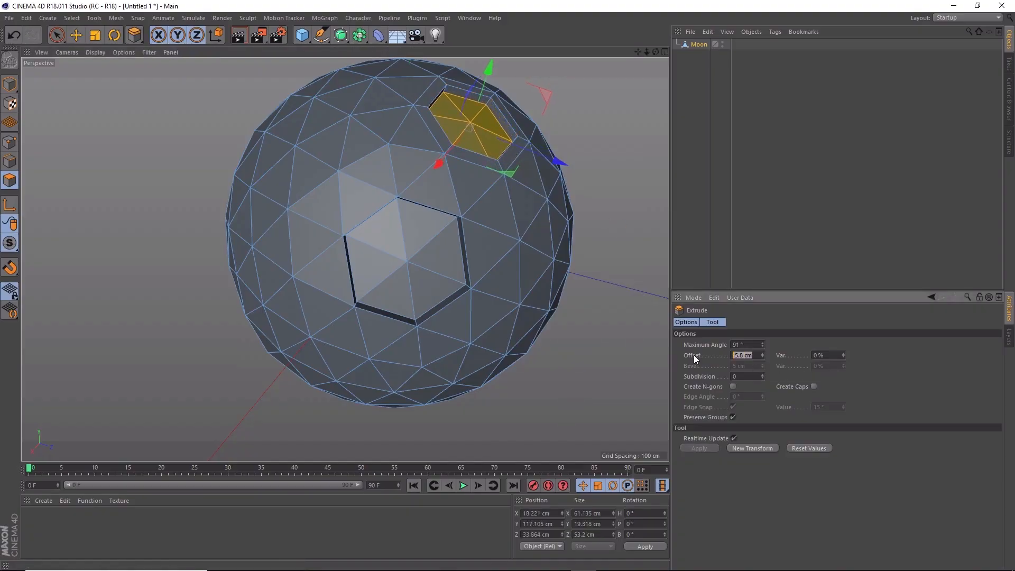
{"action": "type", "text": "-10"}
{"action": "key", "text": "Return"}
Step: Live-select six triangles forming a hexagon on an untouched upper side of the Moon and extrude them outward about 14.6 cm
{"action": "left_click_drag", "start_coordinate": [588, 227], "coordinate": [559, 178], "text": "alt"}
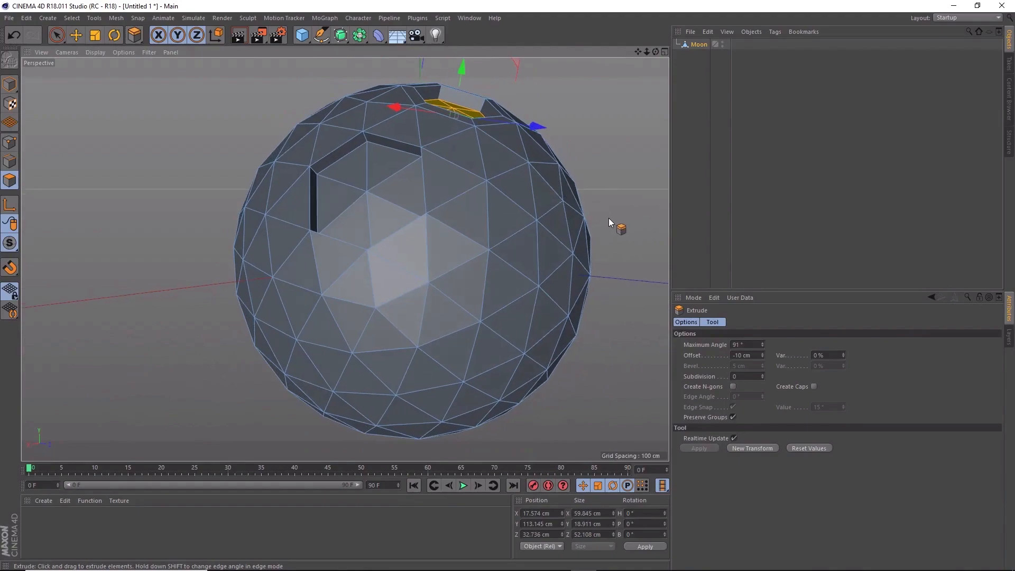
{"action": "left_click_drag", "start_coordinate": [606, 236], "coordinate": [581, 203], "text": "alt"}
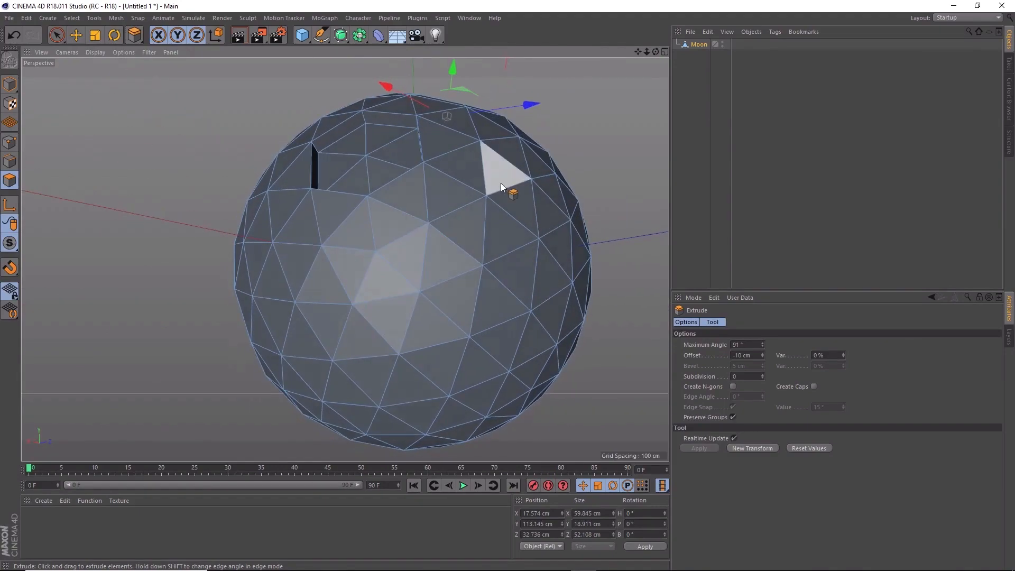
{"action": "left_click", "coordinate": [59, 35]}
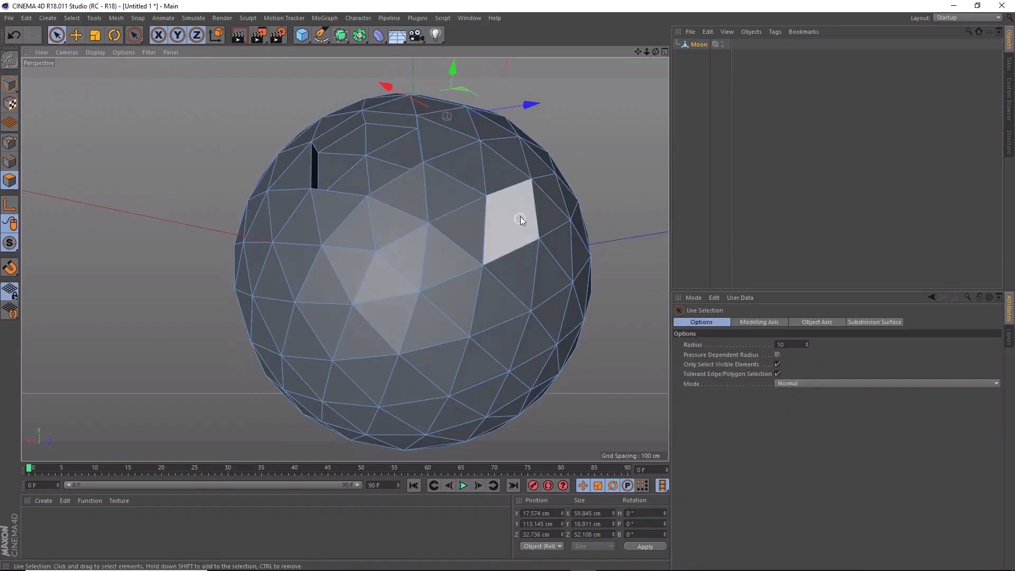
{"action": "left_click", "coordinate": [515, 191]}
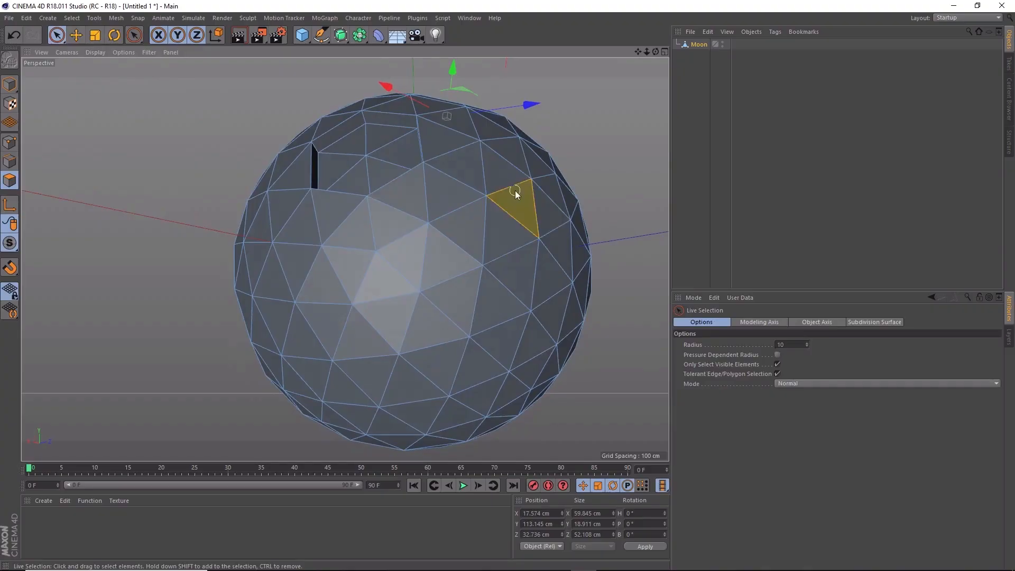
{"action": "left_click", "coordinate": [511, 177], "text": "shift"}
{"action": "left_click", "coordinate": [519, 167], "text": "shift"}
{"action": "left_click", "coordinate": [537, 173], "text": "shift"}
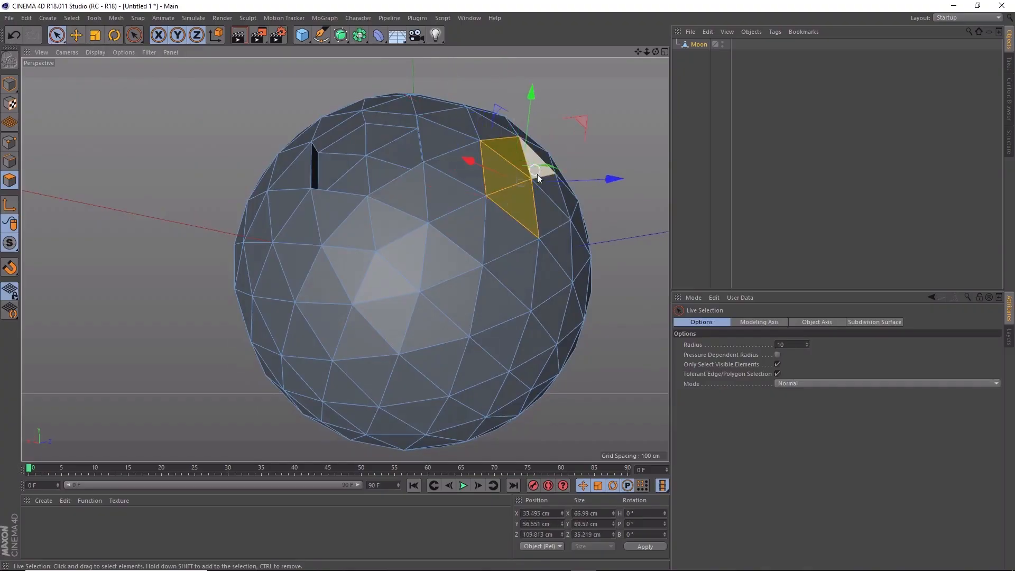
{"action": "left_click", "coordinate": [543, 186], "text": "shift"}
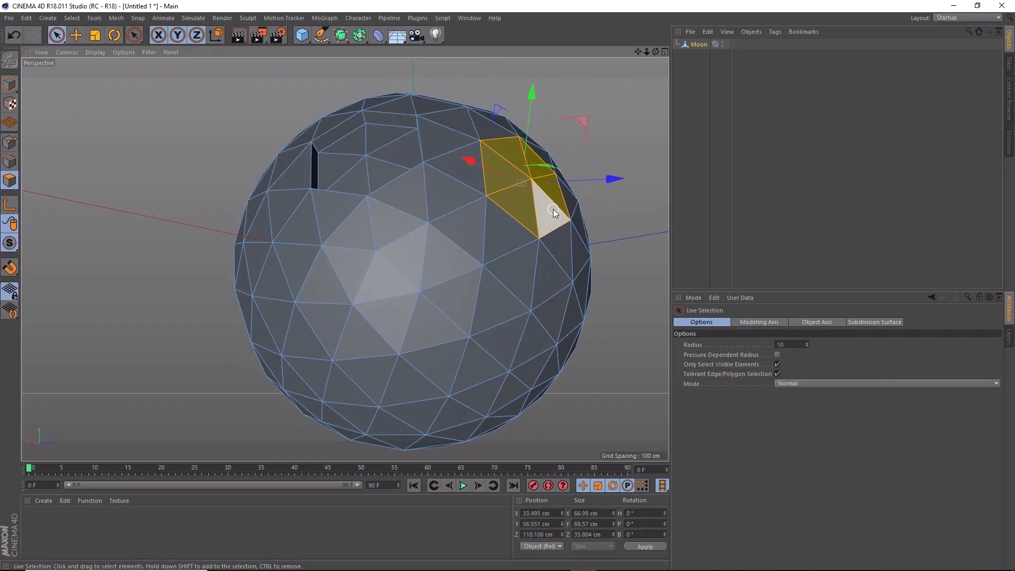
{"action": "right_click", "coordinate": [553, 208]}
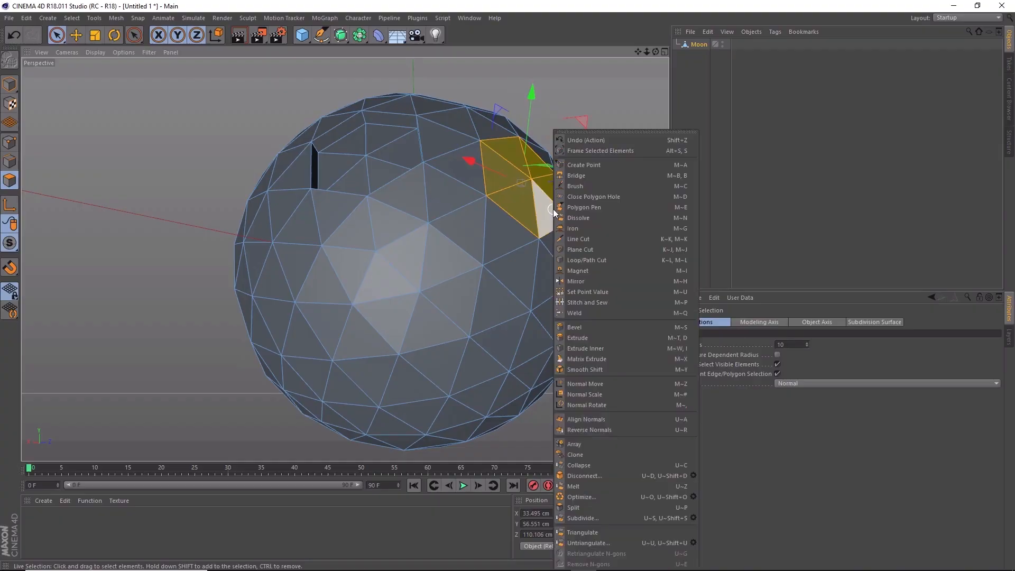
{"action": "left_click", "coordinate": [658, 337]}
{"action": "left_click_drag", "start_coordinate": [544, 218], "coordinate": [582, 217]}
Step: Scale the raised hexagonal cap down uniformly to about 59 × 62 × 32 cm so its walls taper
{"action": "left_click_drag", "start_coordinate": [611, 361], "coordinate": [607, 326], "text": "alt"}
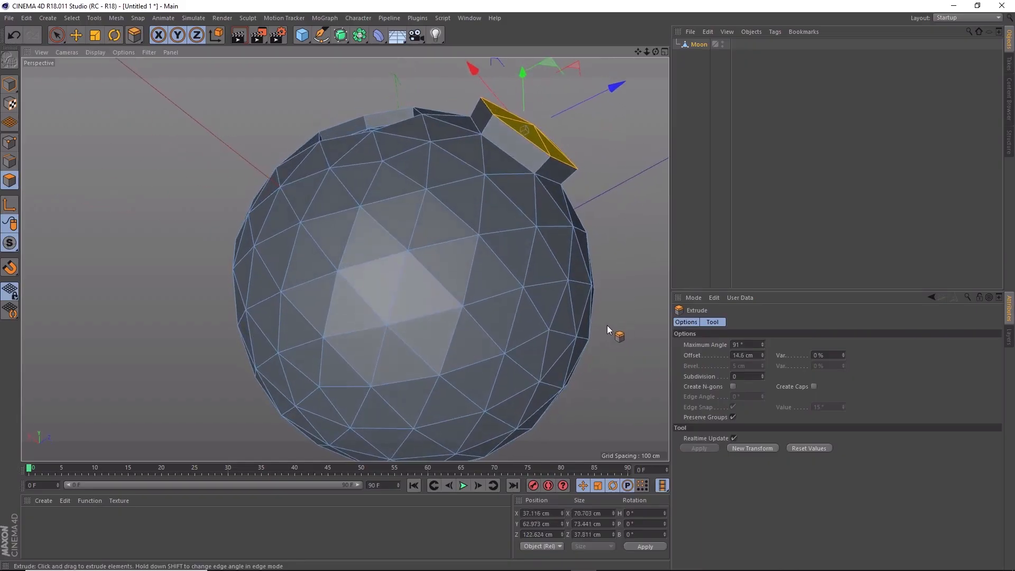
{"action": "left_click", "coordinate": [100, 36]}
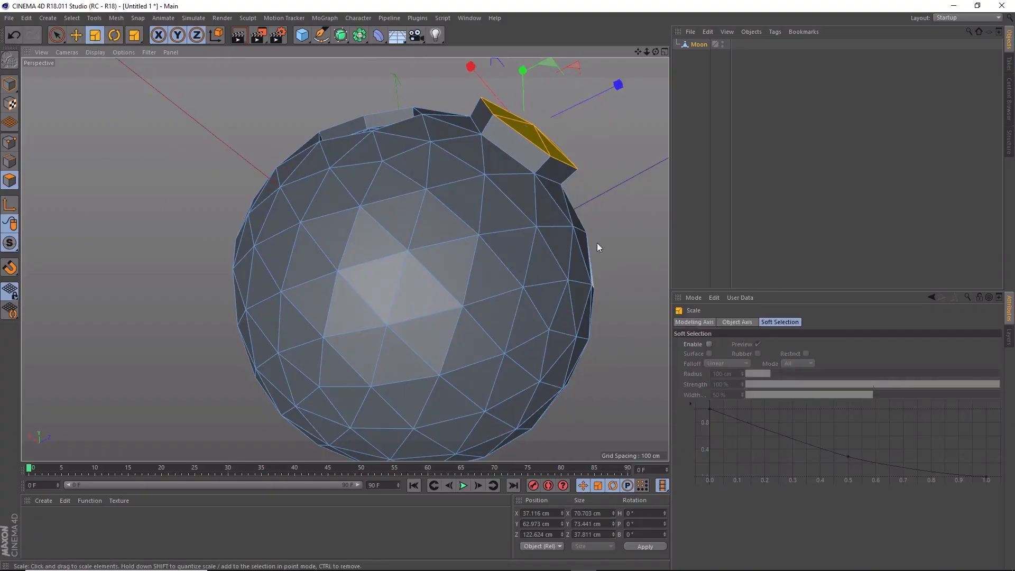
{"action": "mouse_move", "coordinate": [639, 263]}
{"action": "left_mouse_down"}
{"action": "mouse_move", "coordinate": [676, 382]}
{"action": "mouse_move", "coordinate": [660, 365]}
{"action": "mouse_move", "coordinate": [638, 265]}
{"action": "left_mouse_up"}
Step: Inset the raised cap's polygons with Extrude Inner at an offset of about 6.9 cm to form a rim
{"action": "left_click_drag", "start_coordinate": [576, 101], "coordinate": [578, 192], "text": "alt"}
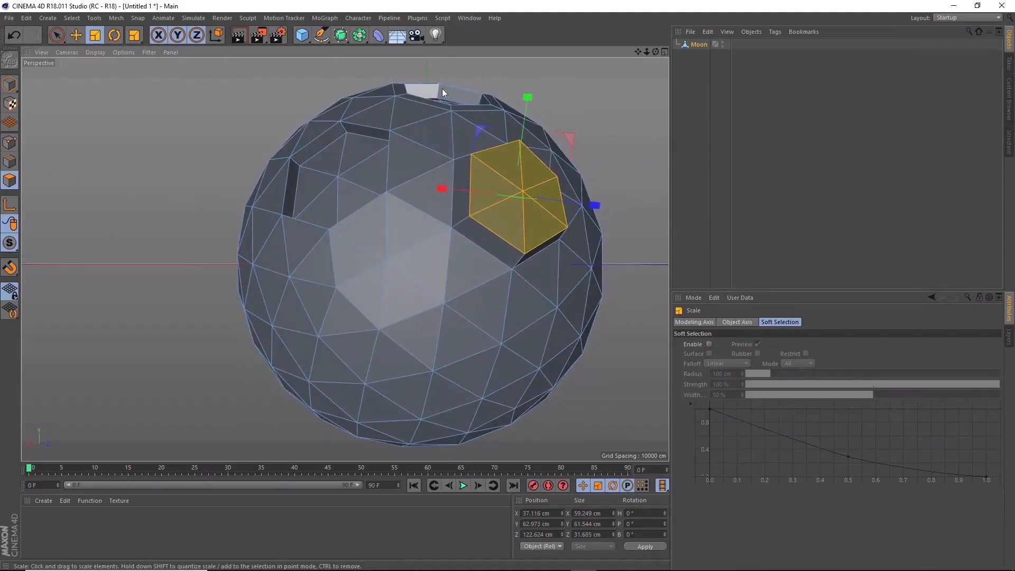
{"action": "right_click", "coordinate": [509, 178]}
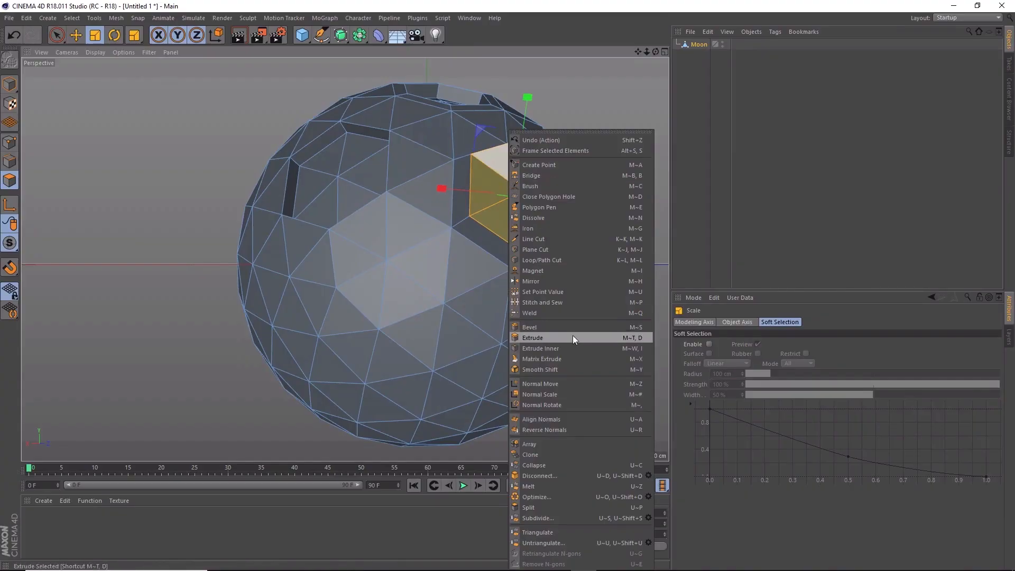
{"action": "left_click", "coordinate": [576, 348]}
{"action": "left_click_drag", "start_coordinate": [534, 229], "coordinate": [566, 230]}
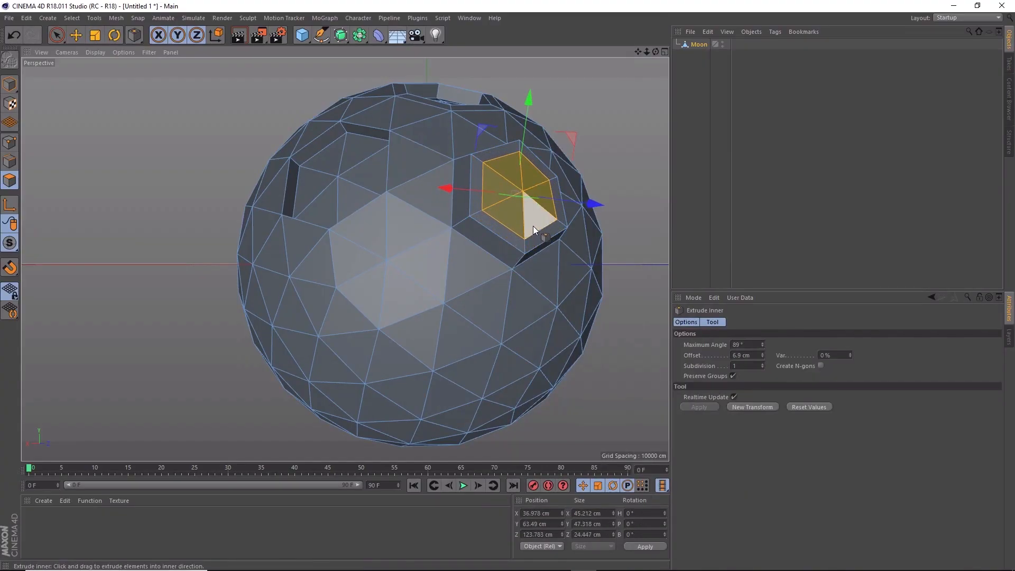
Step: Extrude the polygons inside the raised rim inward with an offset of about -7.5 cm
{"action": "left_click_drag", "start_coordinate": [611, 223], "coordinate": [618, 189], "text": "alt"}
{"action": "right_click", "coordinate": [534, 160]}
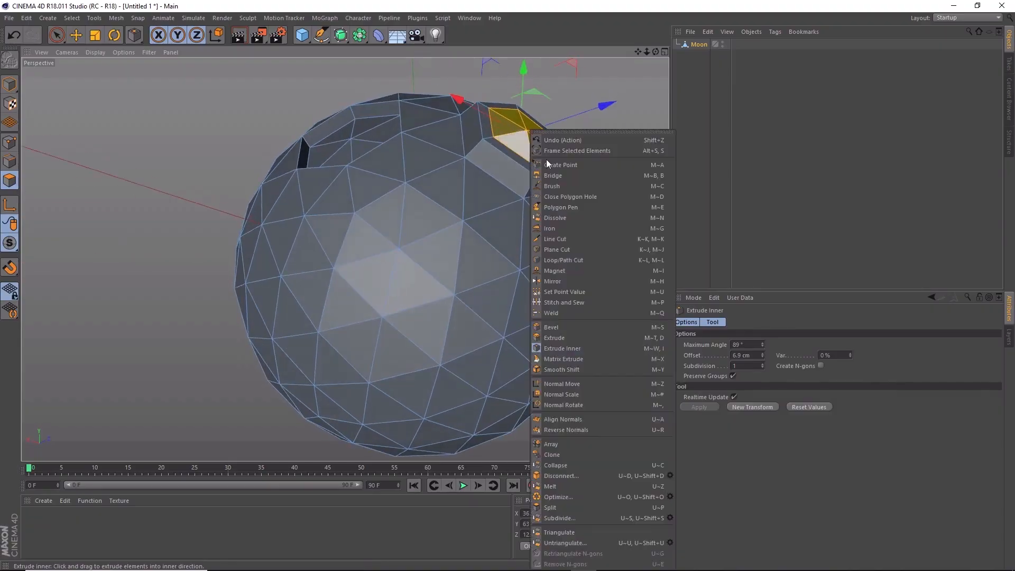
{"action": "left_click", "coordinate": [611, 337]}
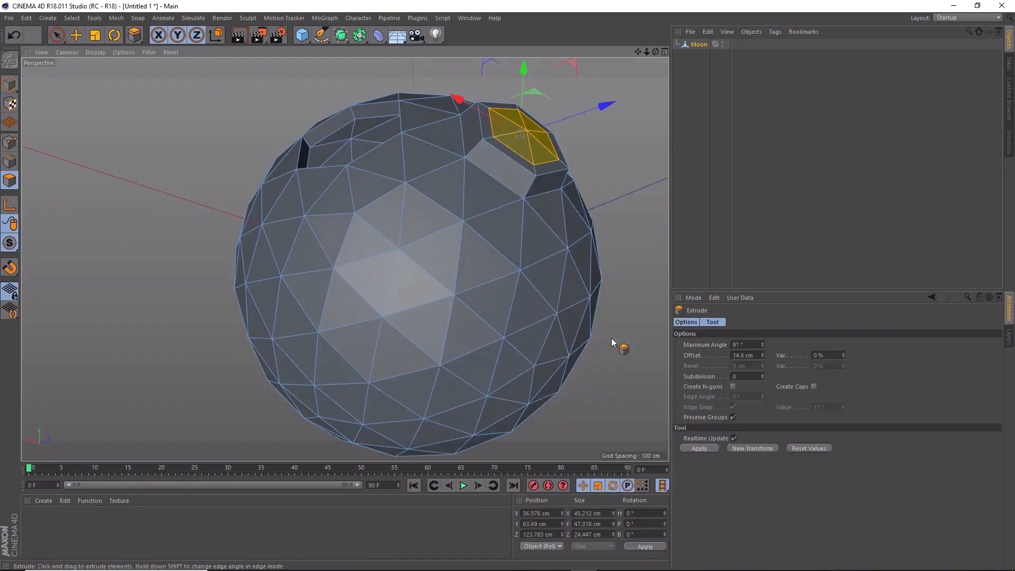
{"action": "left_click_drag", "start_coordinate": [542, 159], "coordinate": [520, 160]}
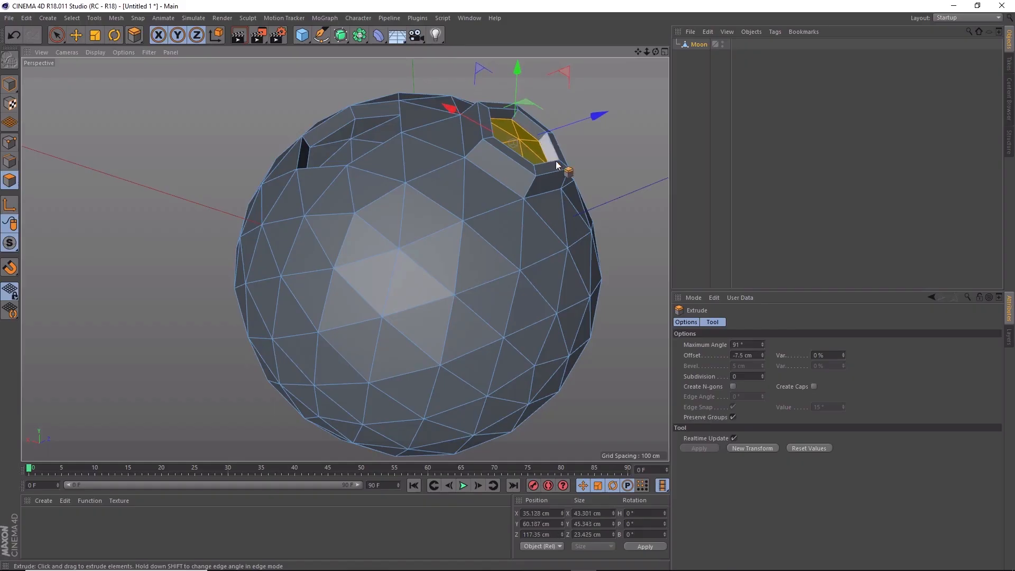
Step: Select a hexagon of triangles on the lower side of the Moon, away from the existing craters, and extrude it inward about -11.2 cm
{"action": "left_click_drag", "start_coordinate": [614, 170], "coordinate": [581, 174], "text": "alt"}
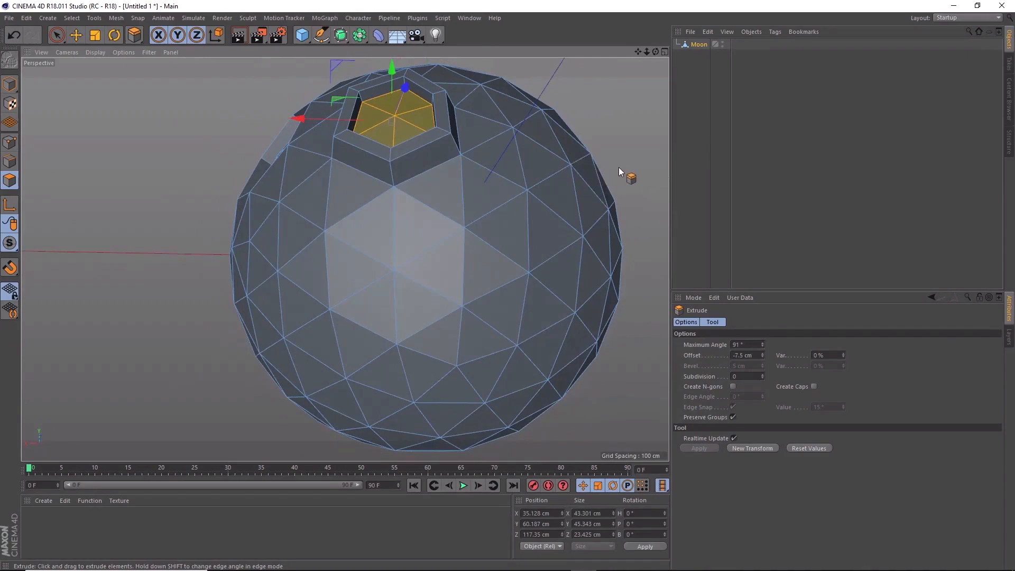
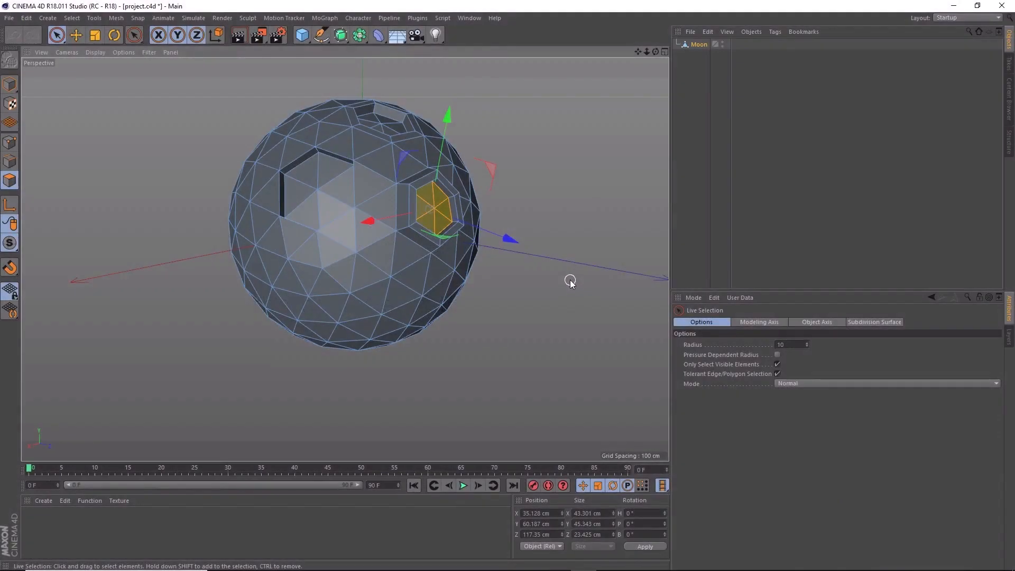
{"action": "mouse_move", "coordinate": [561, 294]}
{"action": "left_mouse_down", "text": "alt"}
{"action": "mouse_move", "coordinate": [548, 291]}
{"action": "mouse_move", "coordinate": [569, 279]}
{"action": "mouse_move", "coordinate": [567, 292]}
{"action": "left_mouse_up", "text": "alt"}
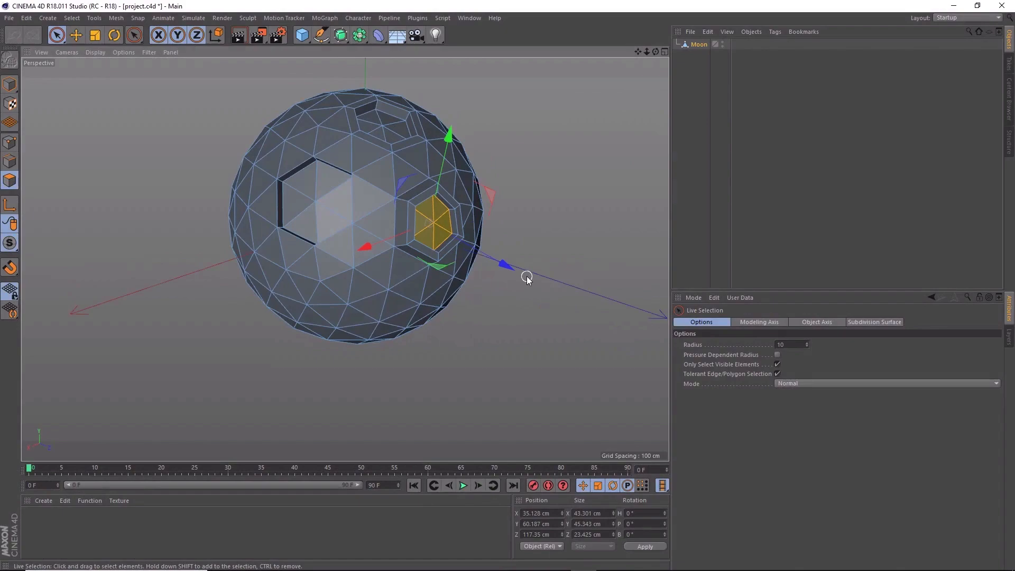
{"action": "mouse_move", "coordinate": [521, 275]}
{"action": "left_mouse_down", "text": "alt"}
{"action": "mouse_move", "coordinate": [522, 283]}
{"action": "mouse_move", "coordinate": [549, 263]}
{"action": "left_mouse_up", "text": "alt"}
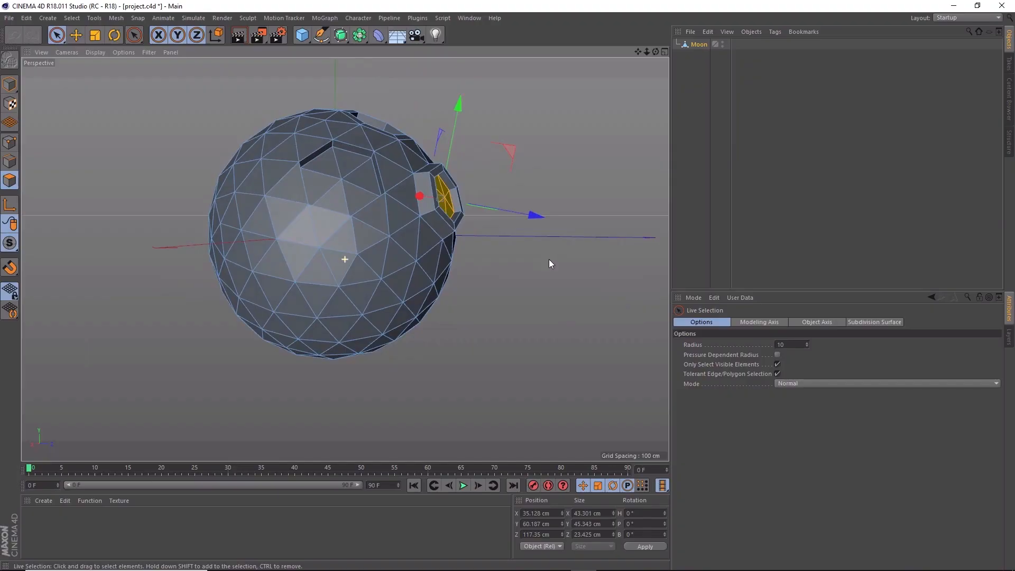
{"action": "left_click_drag", "start_coordinate": [548, 264], "coordinate": [539, 265], "text": "alt"}
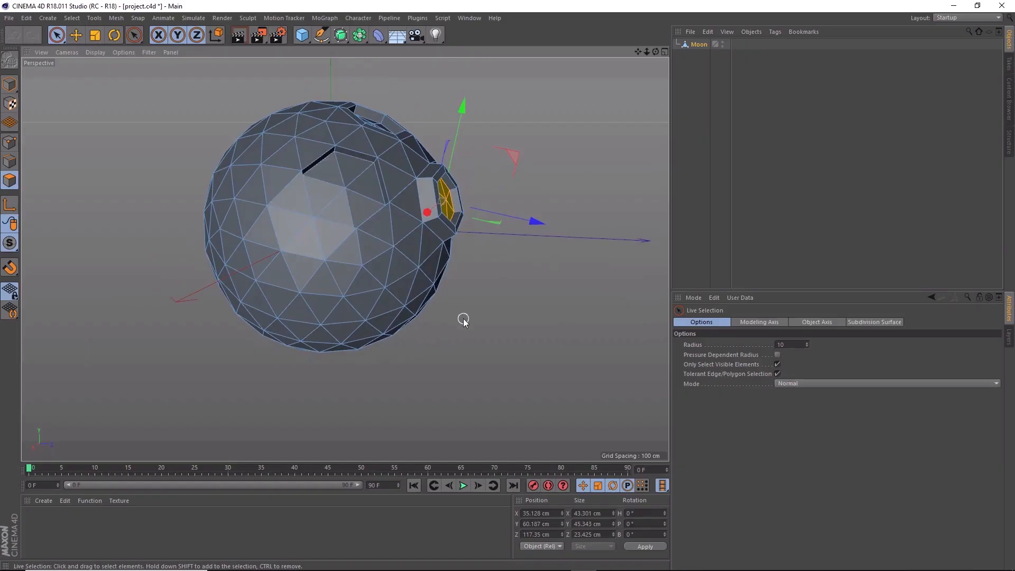
{"action": "left_click_drag", "start_coordinate": [464, 319], "coordinate": [513, 269], "text": "alt"}
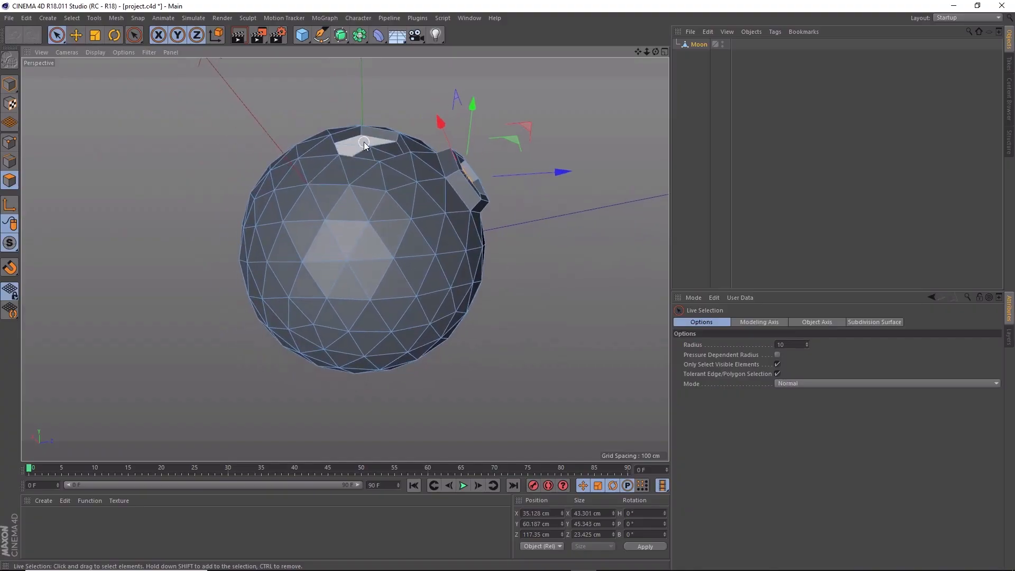
{"action": "left_click", "coordinate": [309, 251]}
{"action": "mouse_move", "coordinate": [284, 256]}
{"action": "left_mouse_down", "text": "shift"}
{"action": "mouse_move", "coordinate": [306, 273]}
{"action": "mouse_move", "coordinate": [315, 269]}
{"action": "left_mouse_up", "text": "shift"}
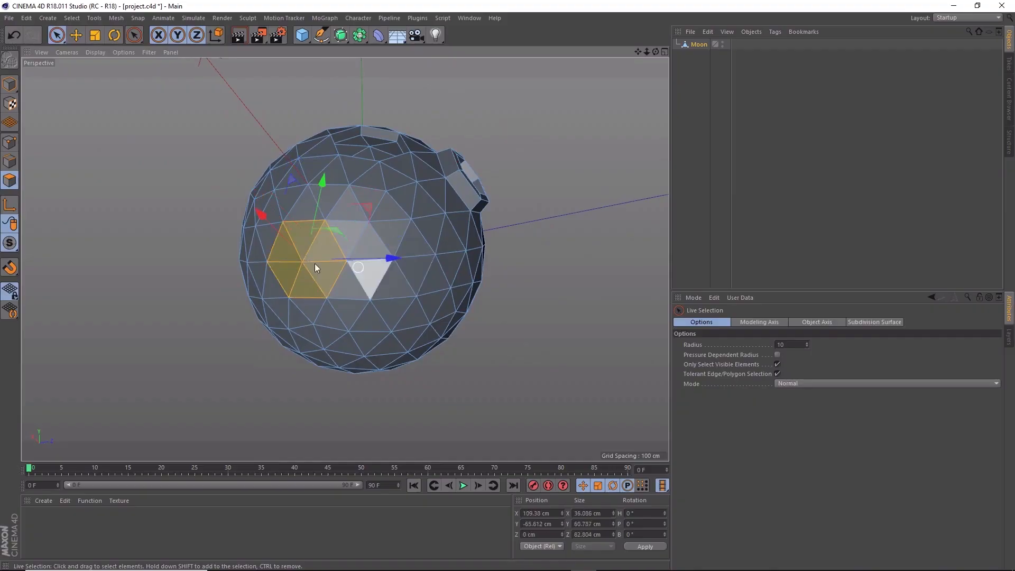
{"action": "right_click", "coordinate": [315, 264]}
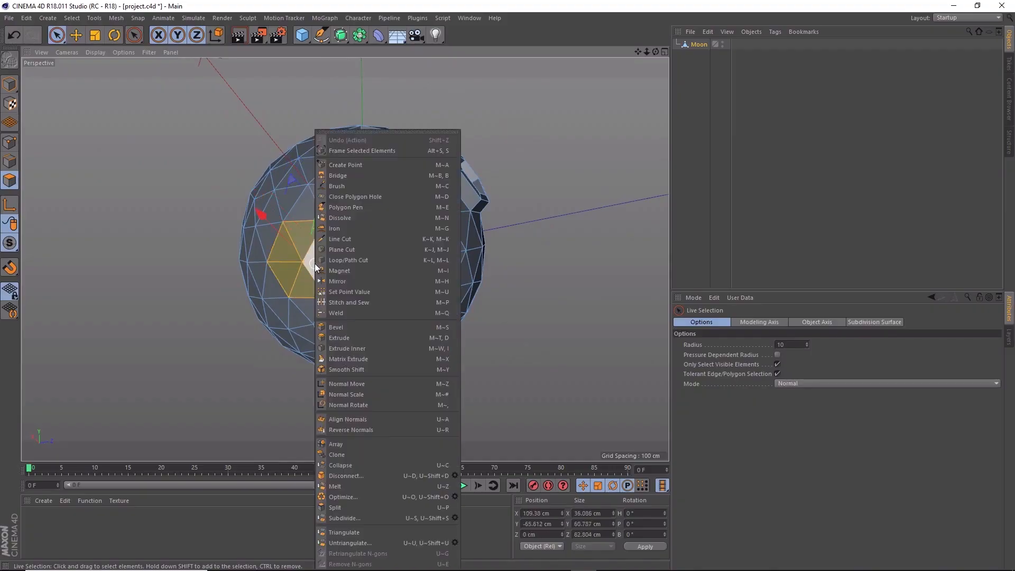
{"action": "left_click", "coordinate": [381, 337]}
{"action": "left_click_drag", "start_coordinate": [325, 277], "coordinate": [295, 276]}
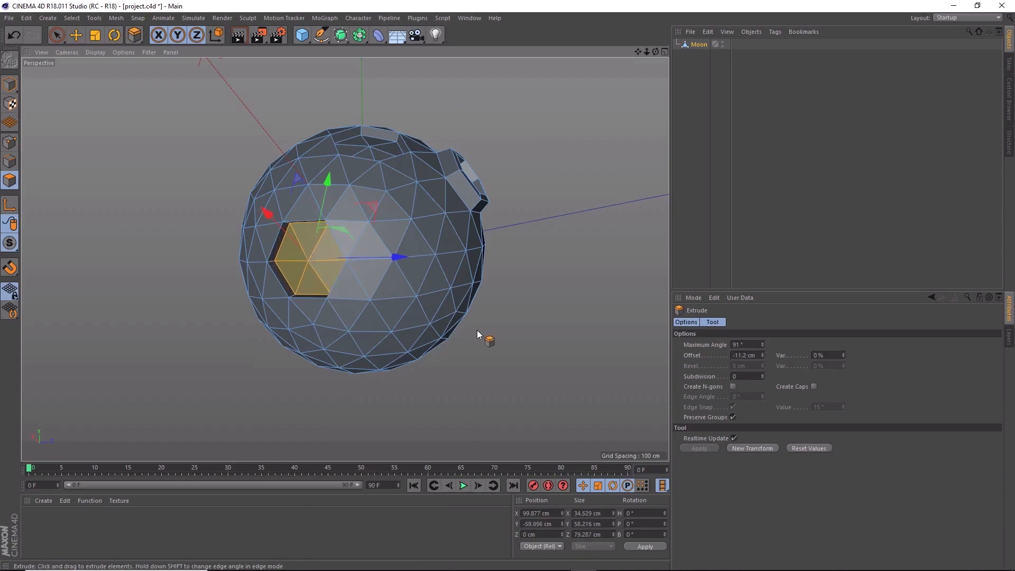
Step: Select a hexagon of triangles on the Moon's lower side, beside the recessed crater, and extrude it inward about -6.6 cm
{"action": "left_click_drag", "start_coordinate": [511, 341], "coordinate": [502, 333], "text": "alt"}
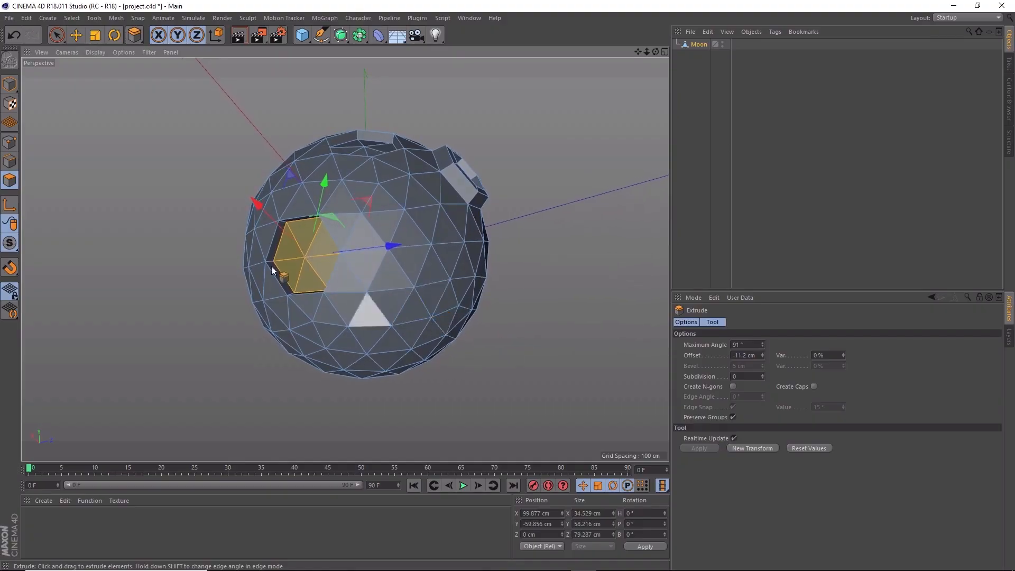
{"action": "left_click", "coordinate": [56, 35]}
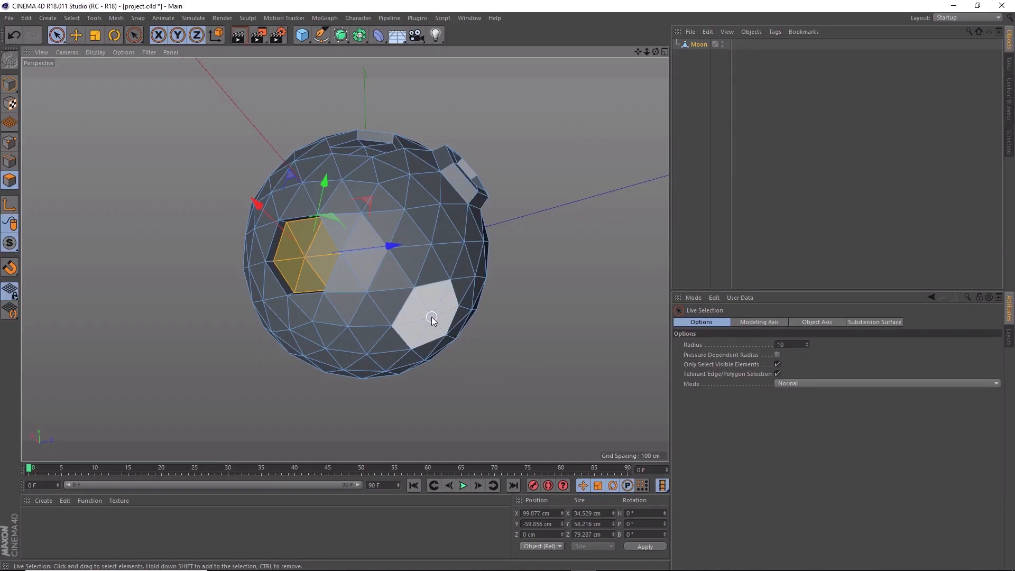
{"action": "left_click", "coordinate": [432, 316]}
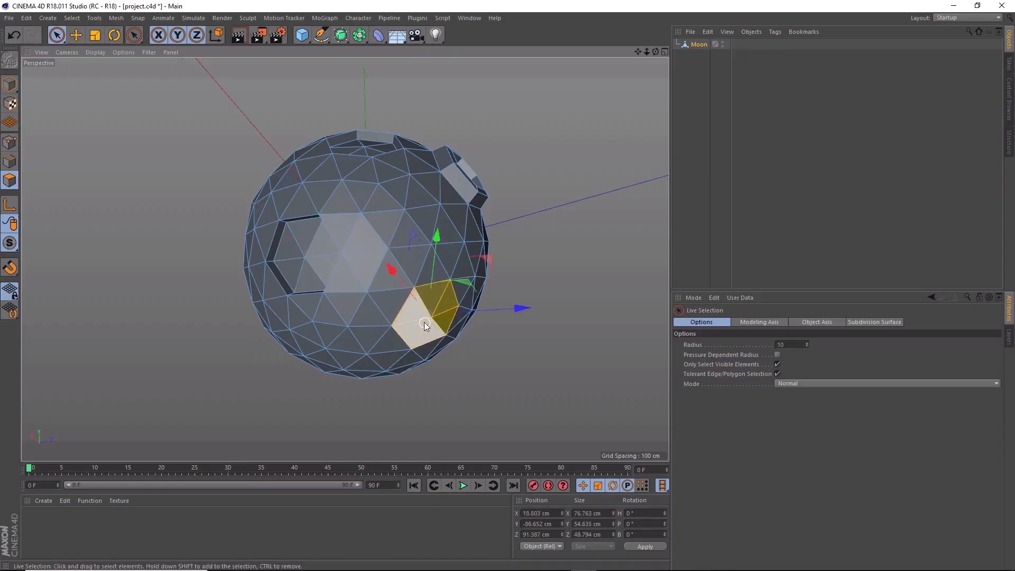
{"action": "right_click", "coordinate": [430, 325]}
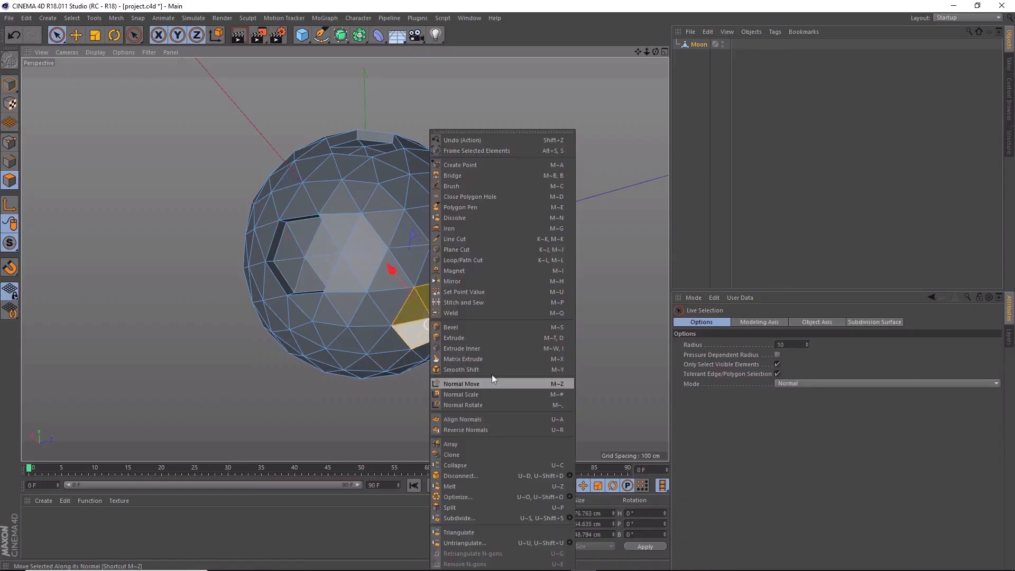
{"action": "left_click", "coordinate": [488, 338]}
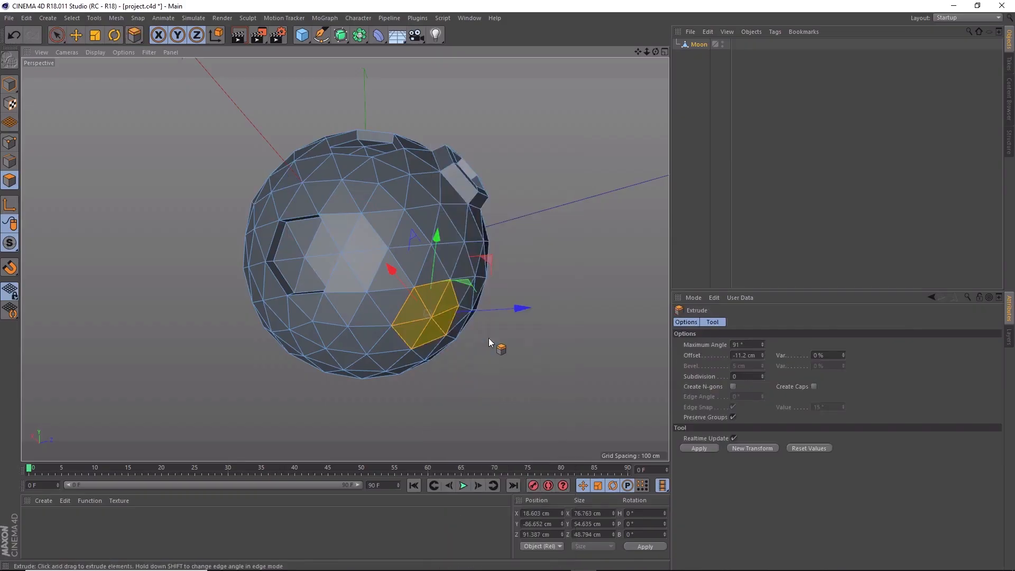
{"action": "left_click_drag", "start_coordinate": [435, 328], "coordinate": [419, 328]}
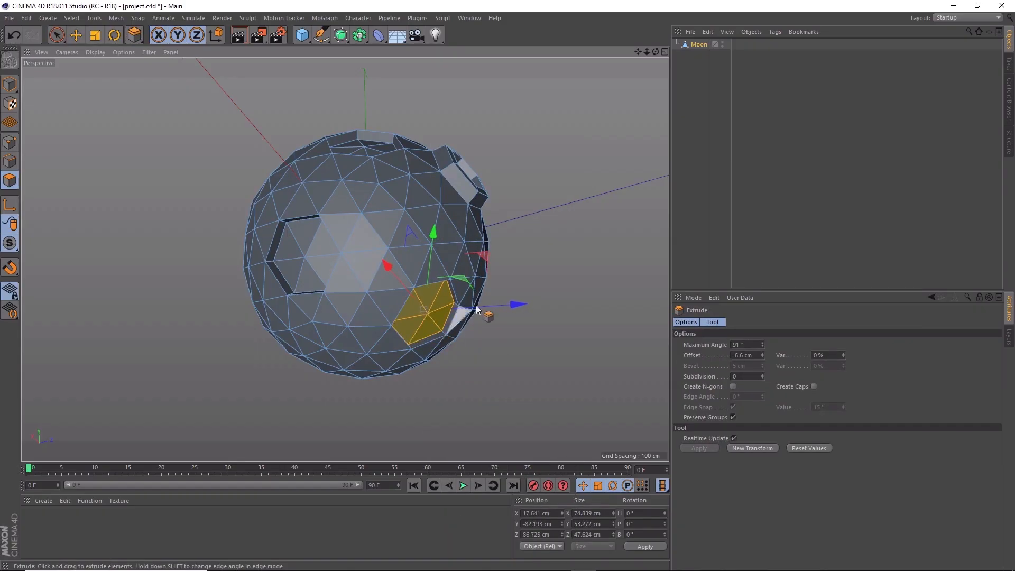
{"action": "mouse_move", "coordinate": [521, 248]}
{"action": "left_mouse_down", "text": "alt"}
{"action": "mouse_move", "coordinate": [541, 257]}
{"action": "mouse_move", "coordinate": [518, 241]}
{"action": "left_mouse_up", "text": "alt"}
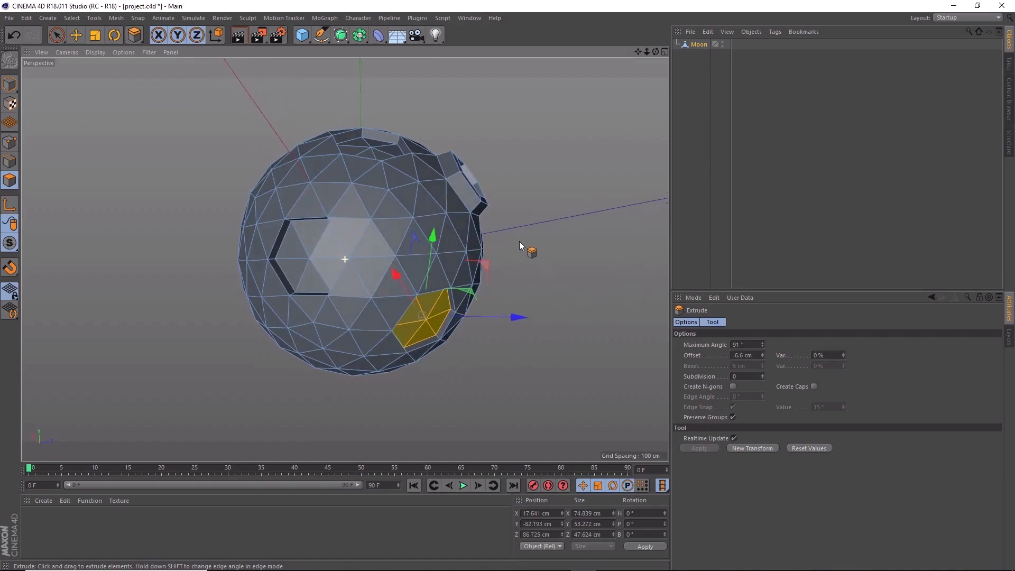
{"action": "left_click", "coordinate": [51, 35]}
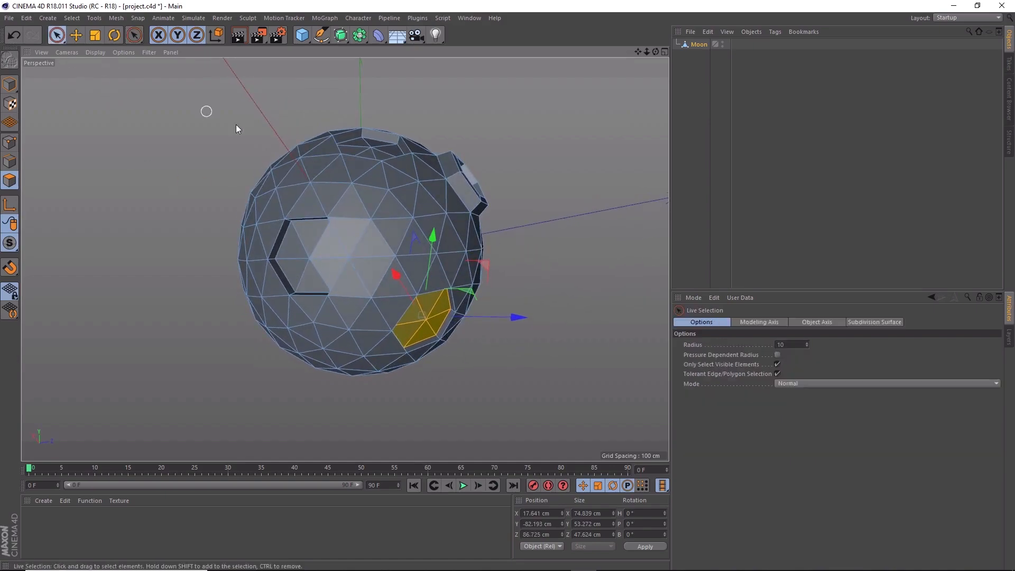
{"action": "left_click", "coordinate": [300, 157]}
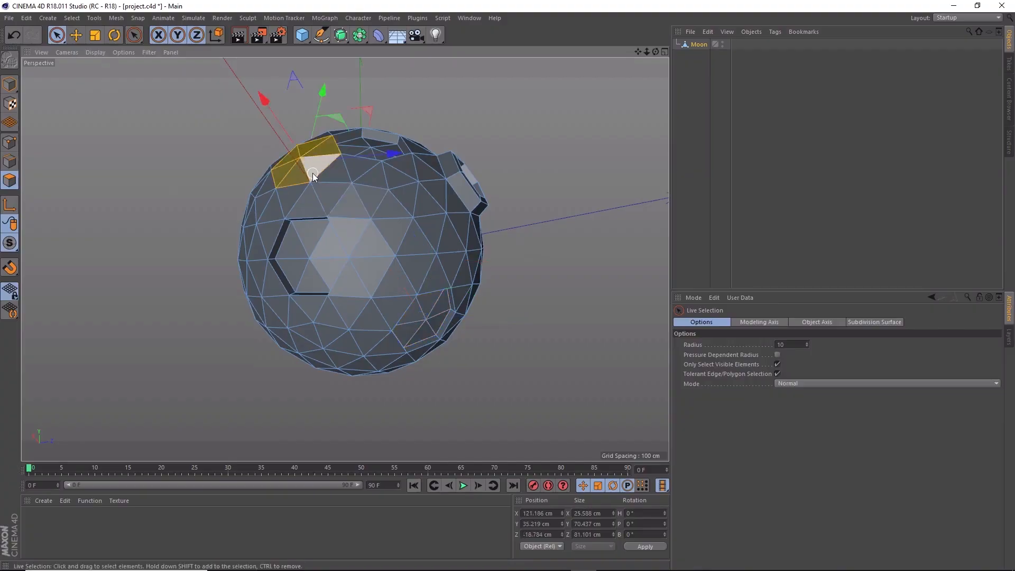
{"action": "right_click", "coordinate": [313, 167]}
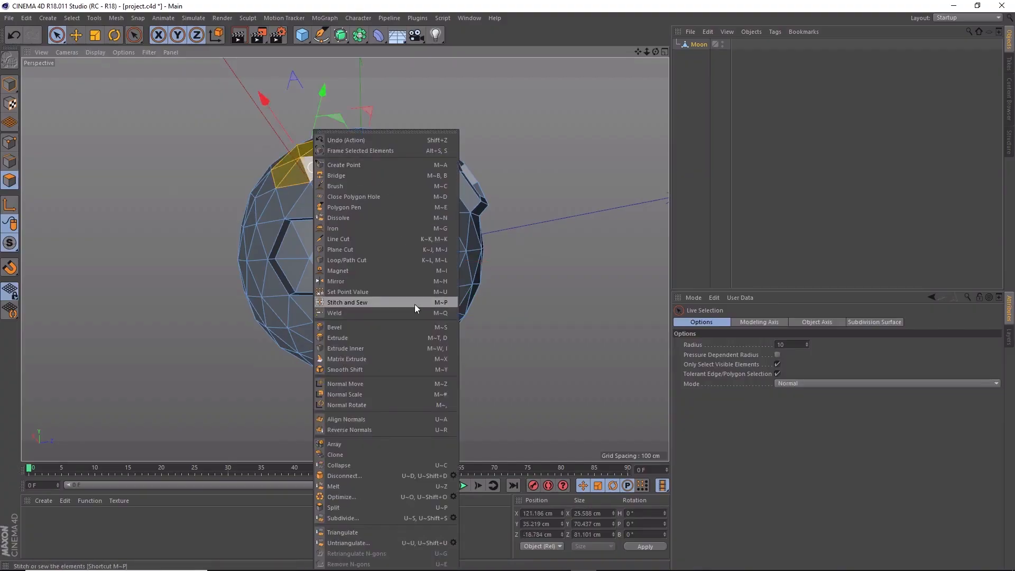
{"action": "left_click", "coordinate": [407, 337]}
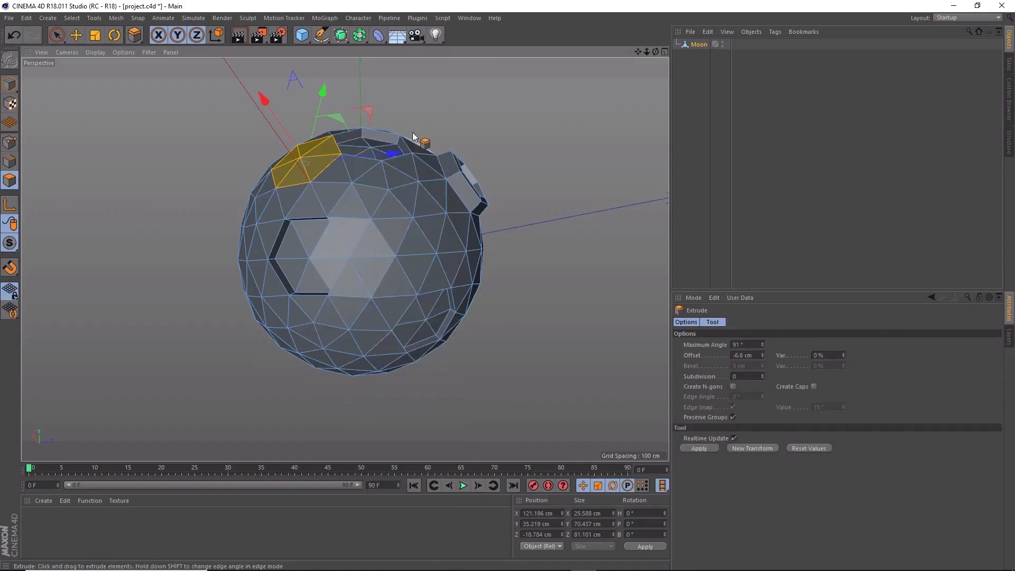
{"action": "left_click_drag", "start_coordinate": [313, 170], "coordinate": [330, 145], "text": "alt"}
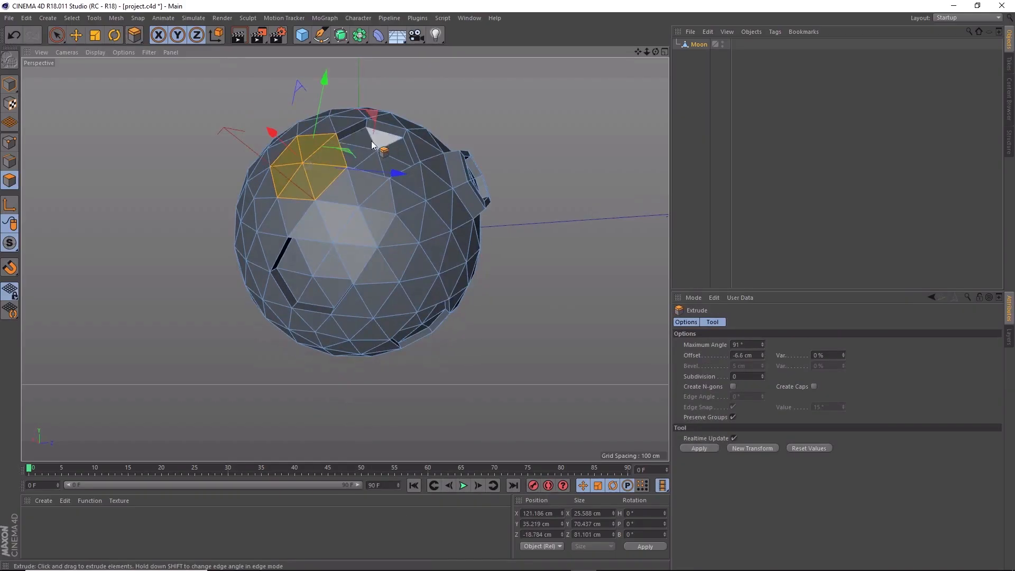
{"action": "left_click_drag", "start_coordinate": [538, 262], "coordinate": [536, 241], "text": "alt"}
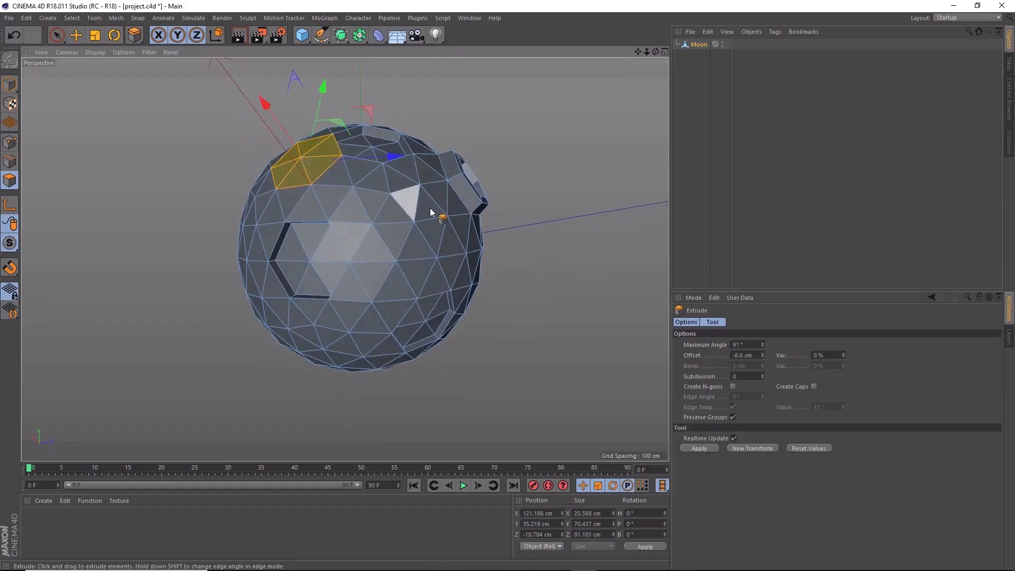
{"action": "left_click_drag", "start_coordinate": [505, 164], "coordinate": [509, 152], "text": "alt"}
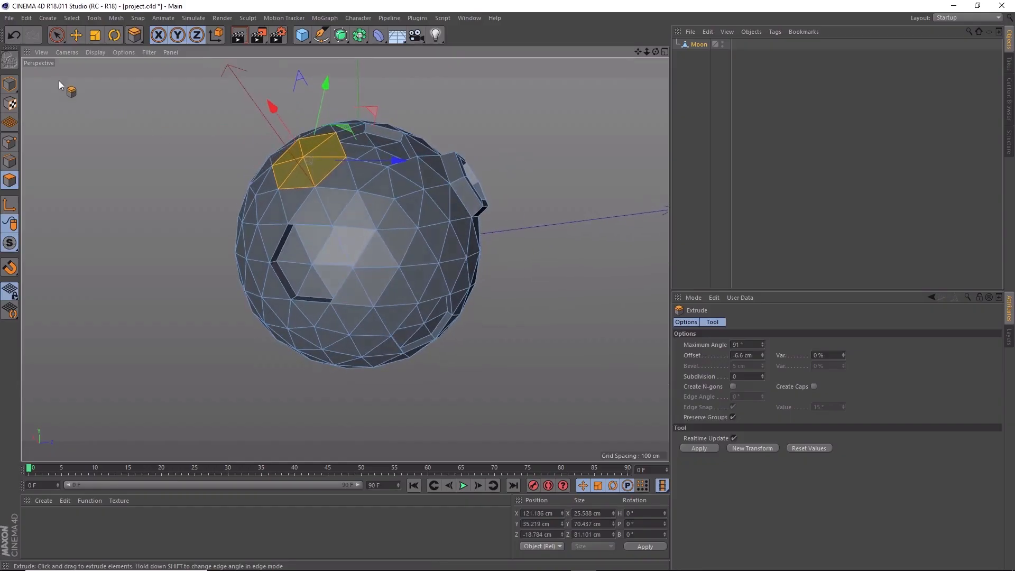
Step: Select a hexagon of triangles on the Moon's upper side, just above the recessed crater, and extrude it outward about 13.5 cm
{"action": "left_click", "coordinate": [53, 40]}
{"action": "left_click_drag", "start_coordinate": [137, 135], "coordinate": [140, 129], "text": "alt"}
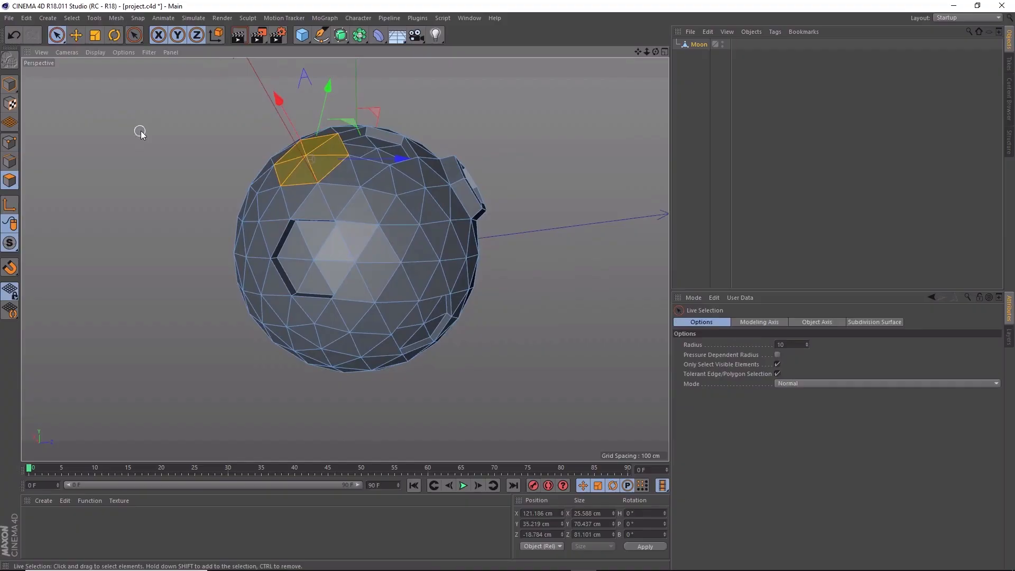
{"action": "left_click", "coordinate": [272, 166]}
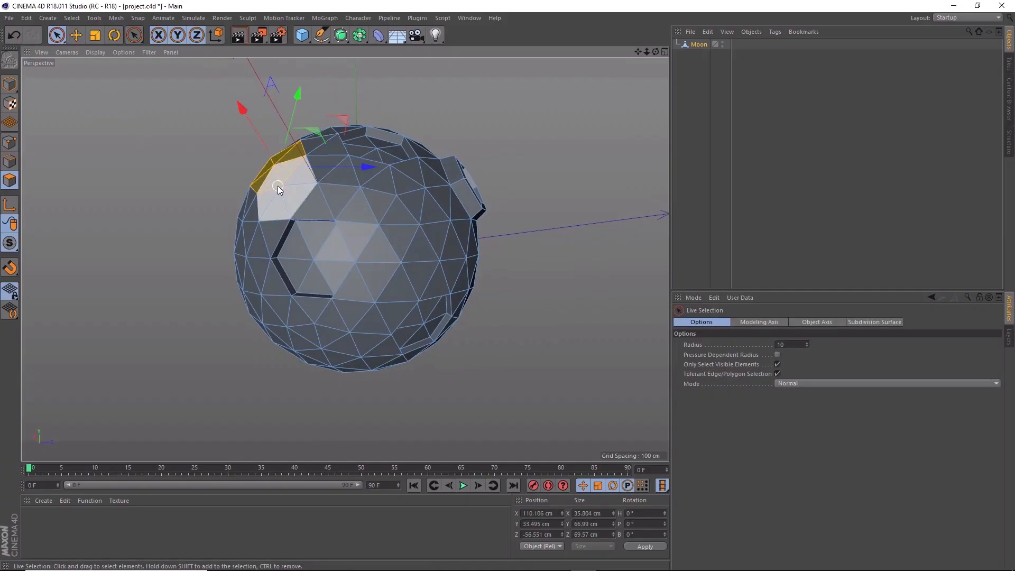
{"action": "left_click_drag", "start_coordinate": [222, 188], "coordinate": [225, 168], "text": "alt"}
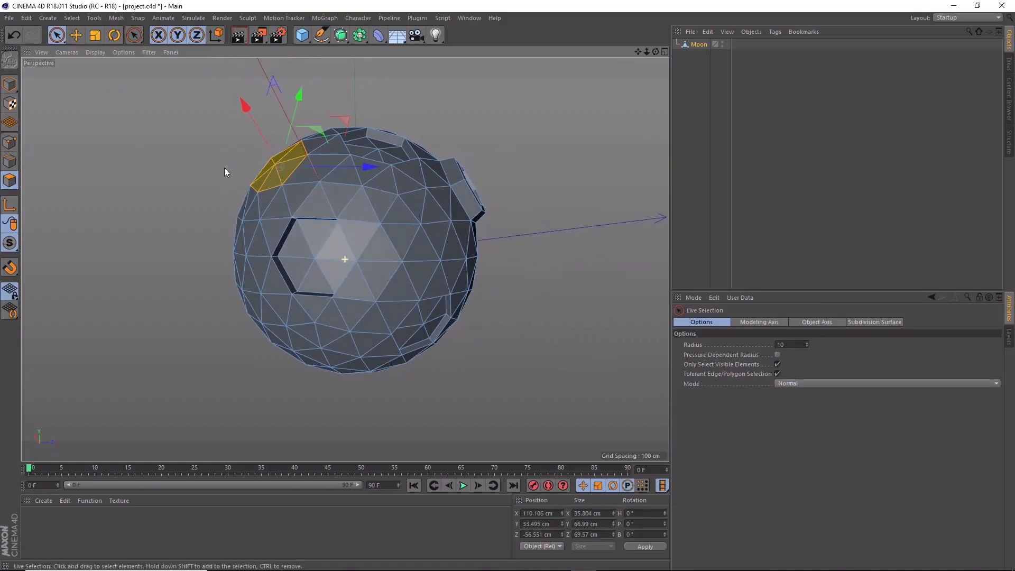
{"action": "right_click", "coordinate": [274, 171]}
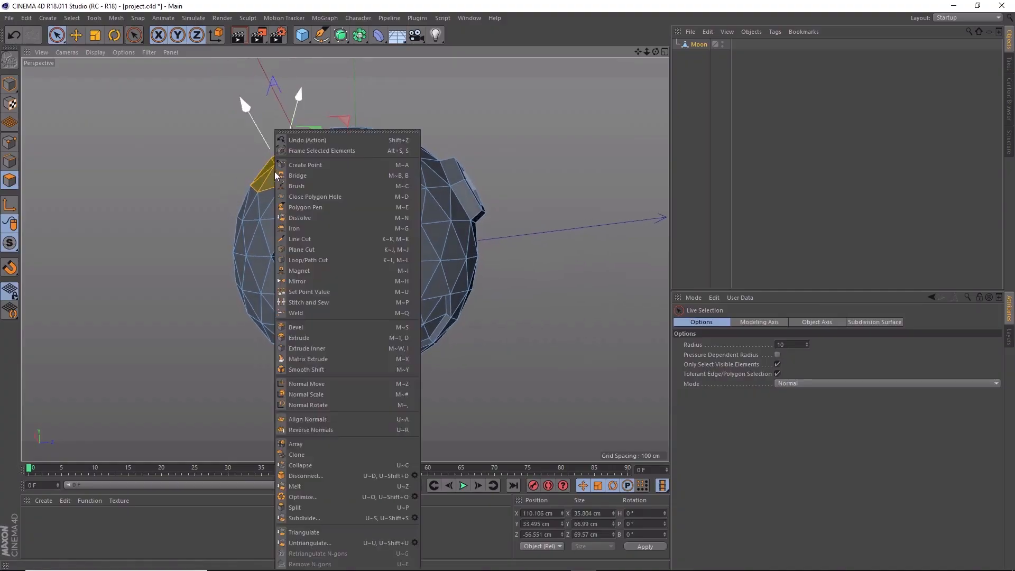
{"action": "left_click", "coordinate": [371, 338]}
{"action": "mouse_move", "coordinate": [277, 173]}
{"action": "left_mouse_down"}
{"action": "mouse_move", "coordinate": [258, 179]}
{"action": "mouse_move", "coordinate": [279, 166]}
{"action": "mouse_move", "coordinate": [269, 154]}
{"action": "mouse_move", "coordinate": [274, 176]}
{"action": "left_mouse_up"}
Step: Scale the raised cap down uniformly to about 34 × 64 × 66 cm and inset its polygons about 7.2 cm with Extrude Inner
{"action": "right_click", "coordinate": [254, 176]}
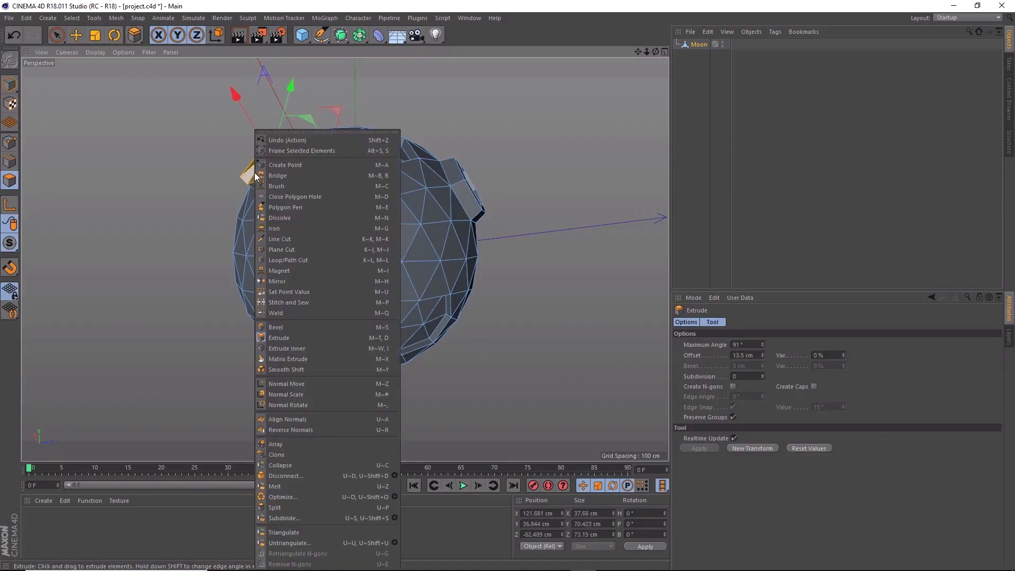
{"action": "left_click", "coordinate": [174, 2]}
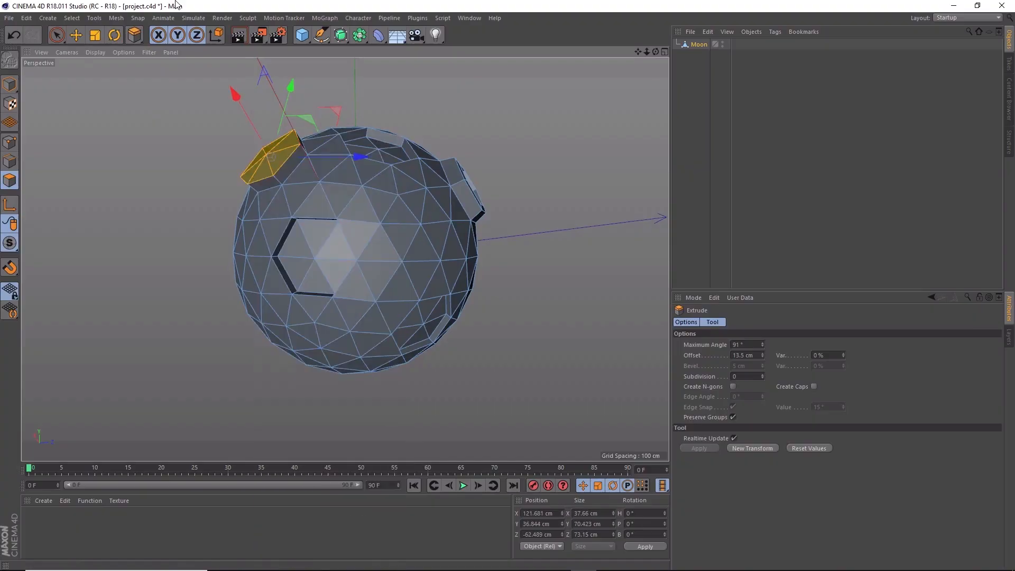
{"action": "left_click", "coordinate": [92, 39]}
{"action": "left_click_drag", "start_coordinate": [170, 162], "coordinate": [222, 202]}
{"action": "right_click", "coordinate": [288, 173]}
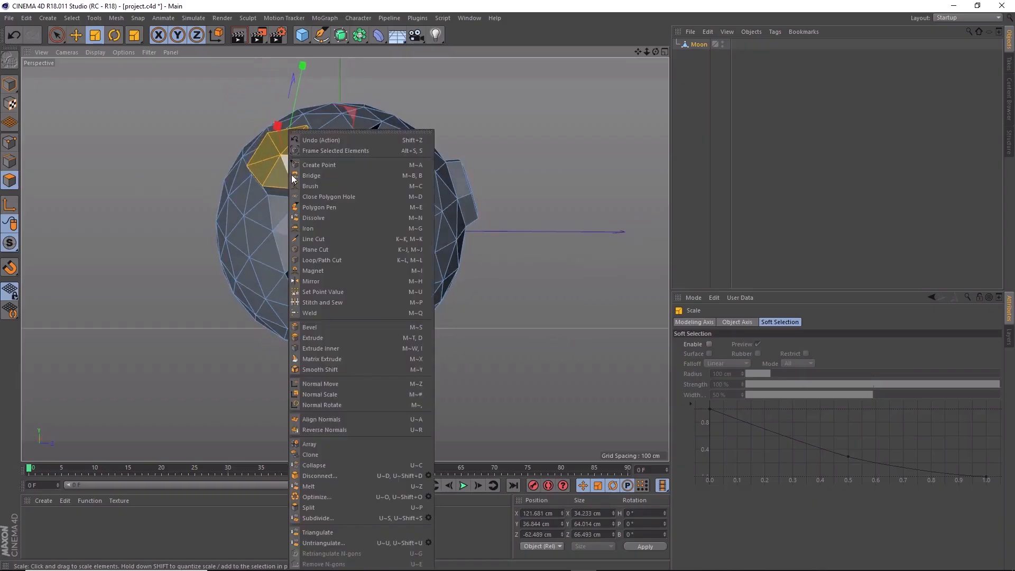
{"action": "left_click", "coordinate": [388, 345]}
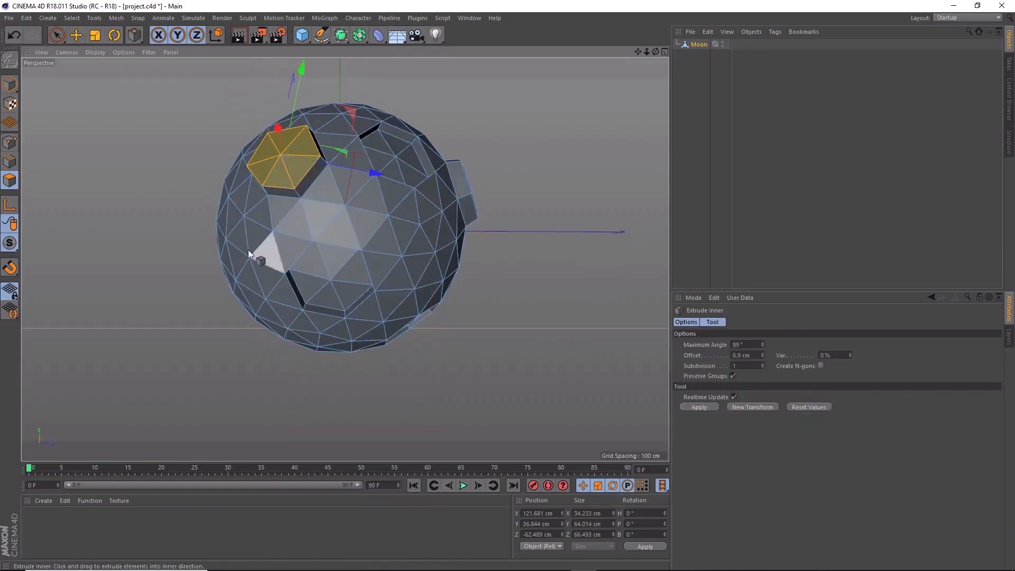
{"action": "left_click_drag", "start_coordinate": [295, 173], "coordinate": [263, 174]}
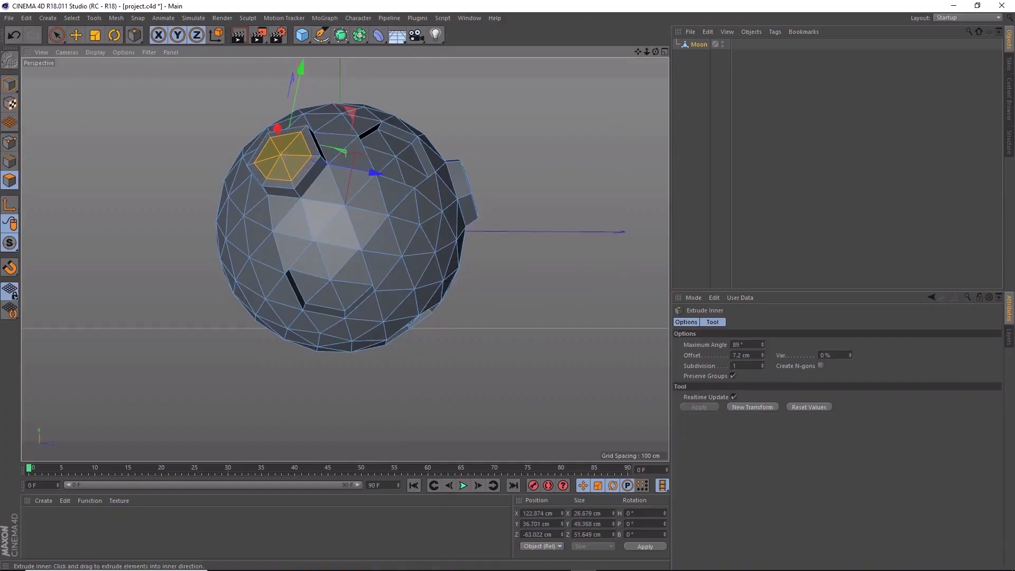
Step: Extrude the polygons inside the upper cap's new rim inward with an offset of about -7.1 cm
{"action": "right_click", "coordinate": [291, 167]}
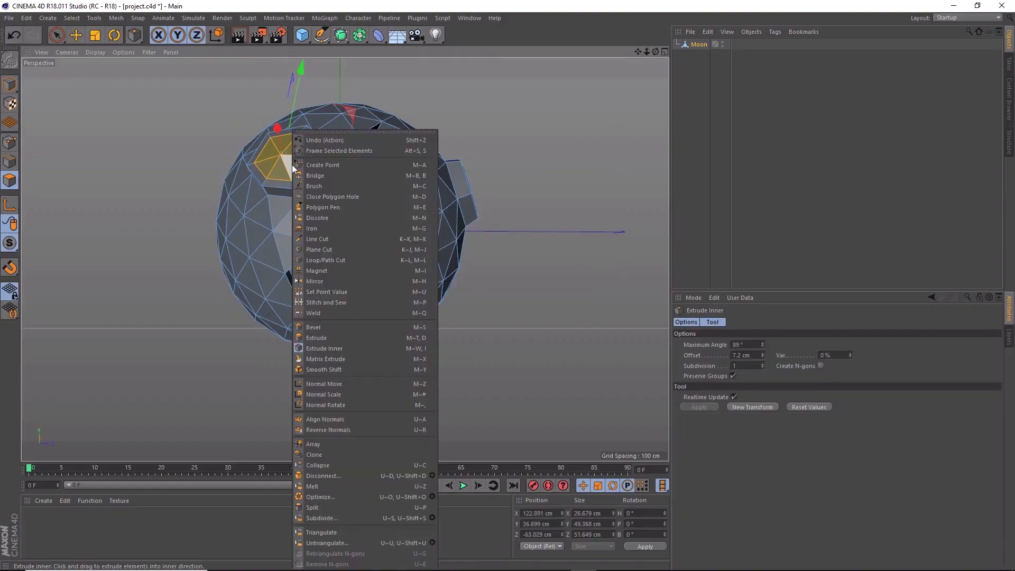
{"action": "left_click", "coordinate": [394, 337]}
{"action": "left_click_drag", "start_coordinate": [293, 160], "coordinate": [266, 161]}
{"action": "left_click_drag", "start_coordinate": [535, 271], "coordinate": [507, 255], "text": "alt"}
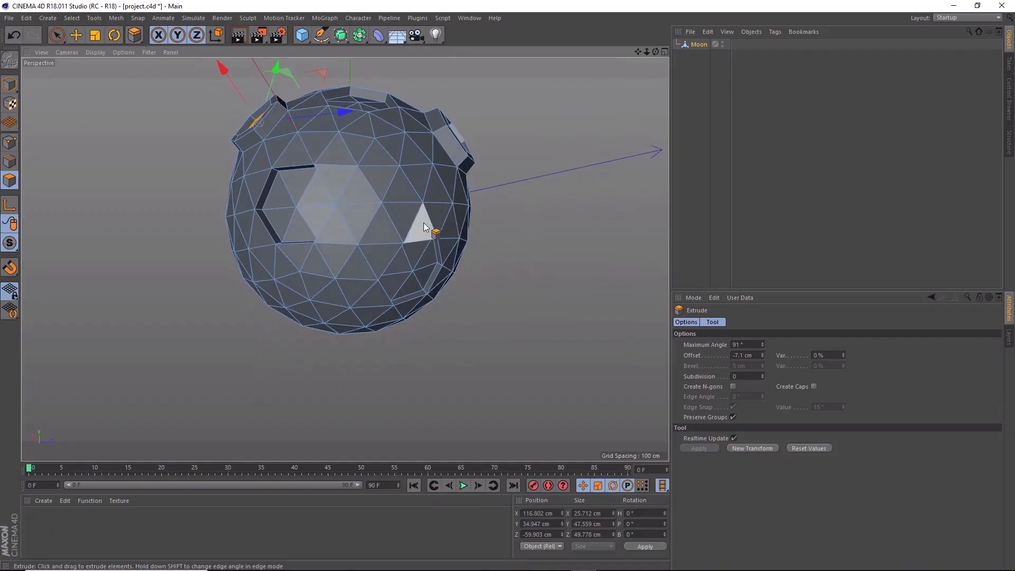
Step: Select a hexagon of triangles low on the Moon's undecorated side and extrude it outward about 21.2 cm
{"action": "left_click_drag", "start_coordinate": [432, 214], "coordinate": [499, 250], "text": "alt"}
{"action": "middle_click_drag", "start_coordinate": [499, 249], "coordinate": [541, 258], "text": "alt"}
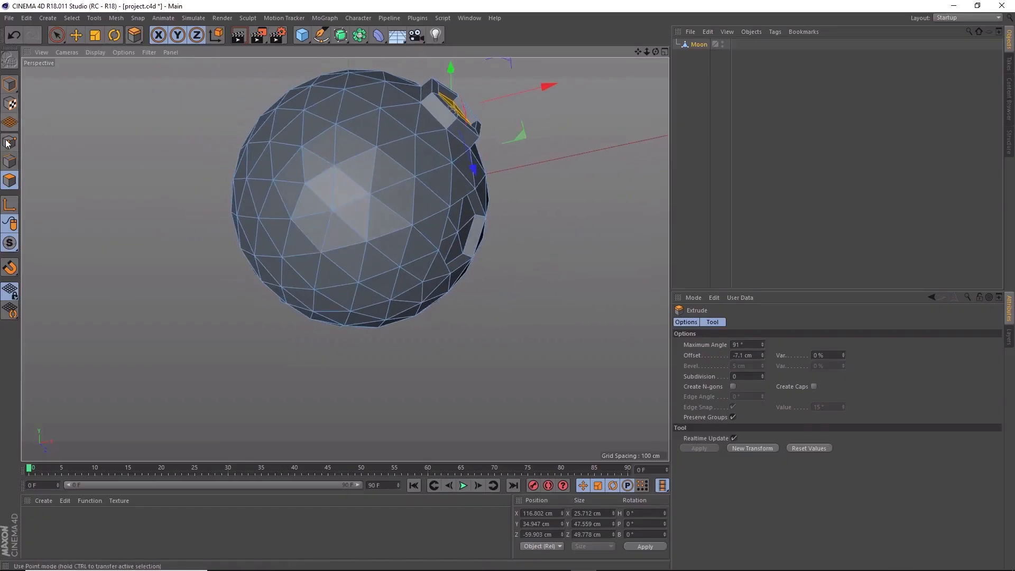
{"action": "left_click", "coordinate": [56, 35]}
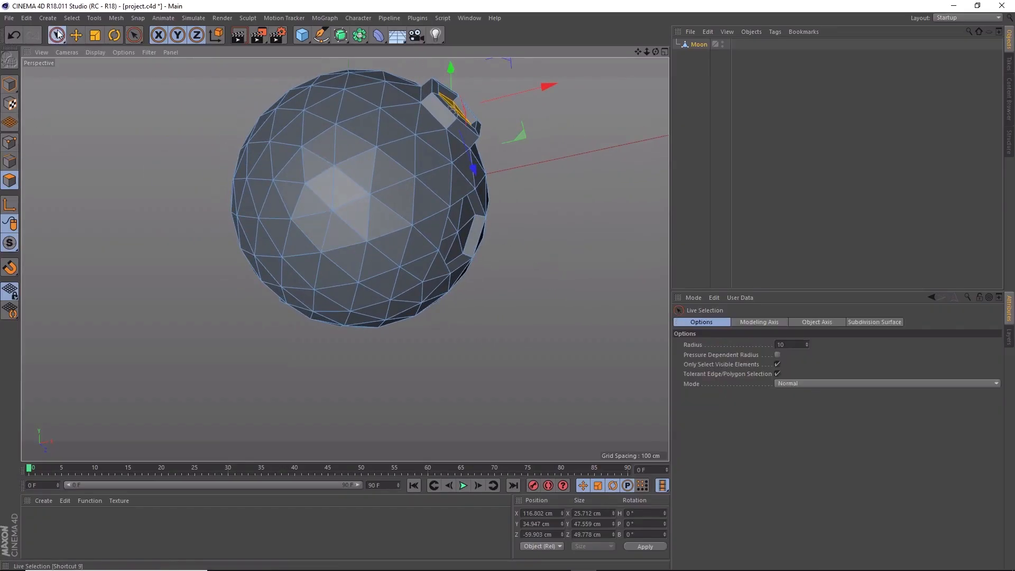
{"action": "left_click", "coordinate": [322, 257]}
{"action": "right_click", "coordinate": [329, 252]}
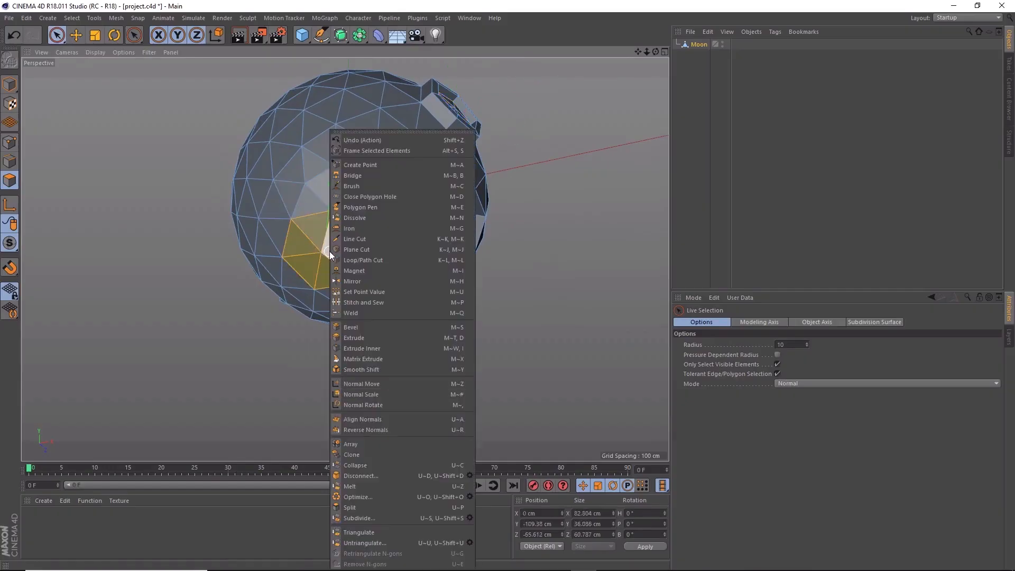
{"action": "left_click", "coordinate": [420, 338]}
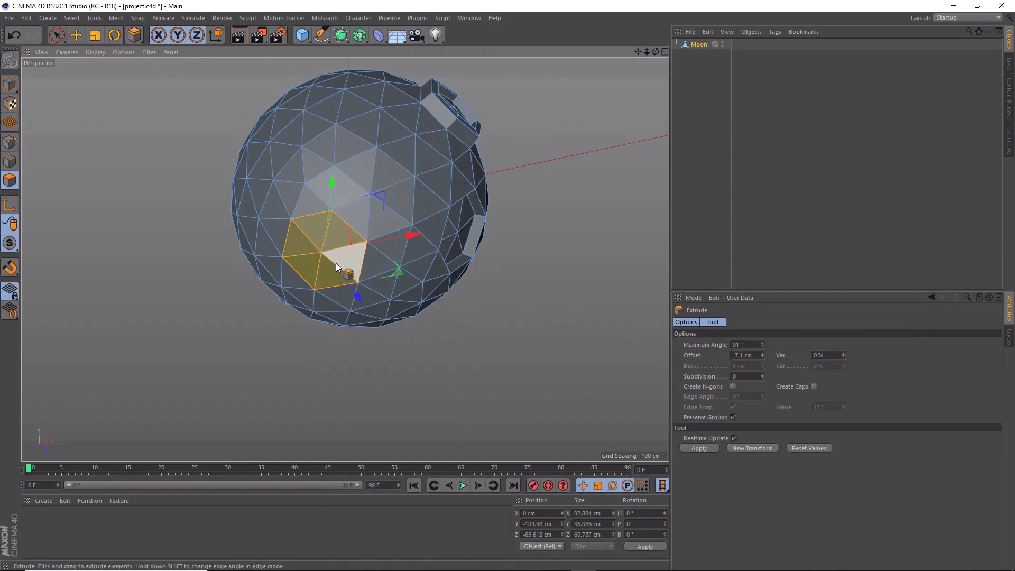
{"action": "left_click_drag", "start_coordinate": [354, 264], "coordinate": [370, 264]}
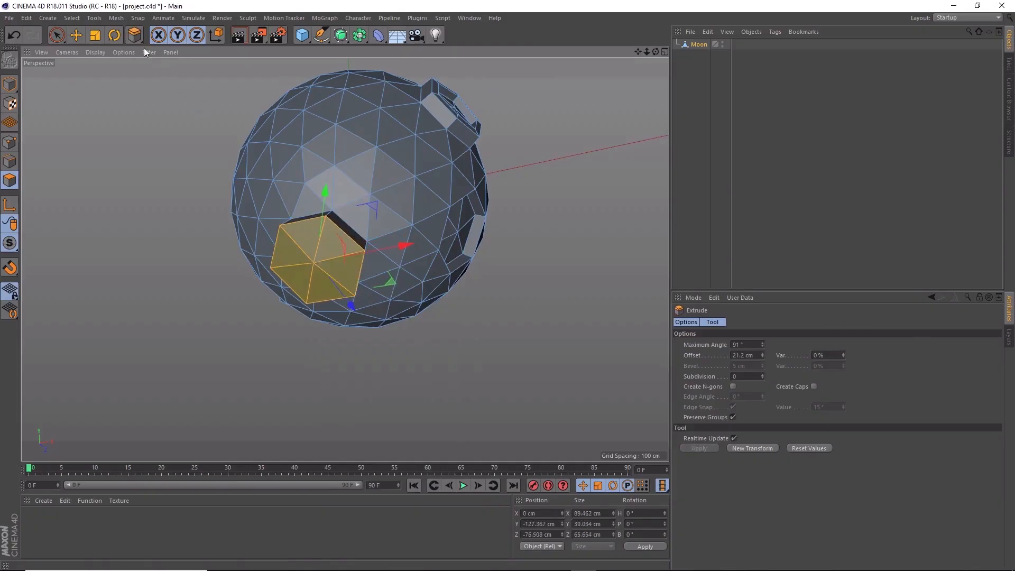
Step: Scale the low raised cap down uniformly to about 82 × 36 × 60 cm and inset its polygons about 8.1 cm with Extrude Inner
{"action": "left_click", "coordinate": [96, 35]}
{"action": "left_click_drag", "start_coordinate": [509, 320], "coordinate": [445, 315]}
{"action": "right_click", "coordinate": [315, 256]}
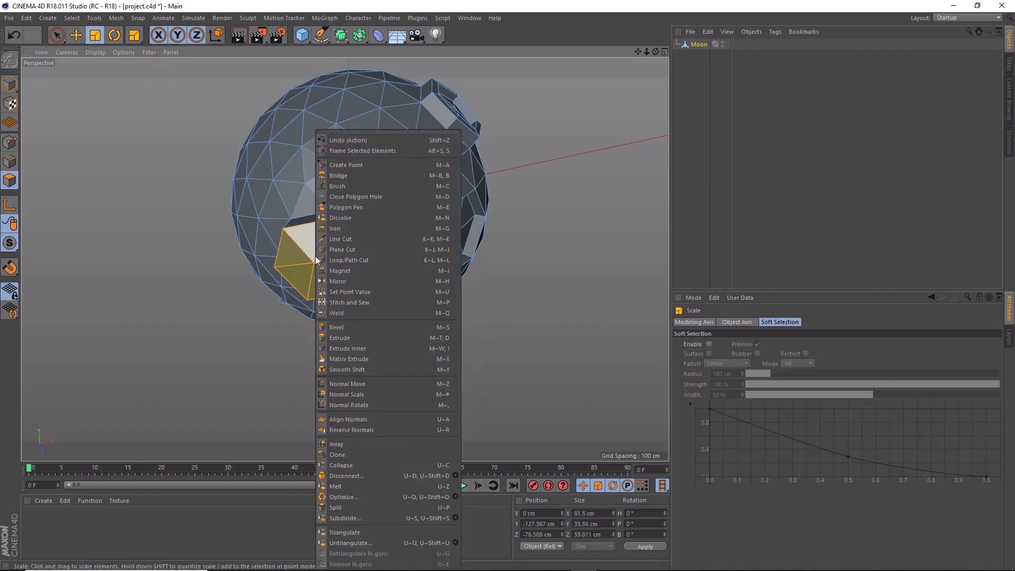
{"action": "left_click", "coordinate": [436, 347]}
{"action": "left_click_drag", "start_coordinate": [342, 271], "coordinate": [324, 272]}
Step: Extrude the polygons inside the low cap's rim inward with an offset of about -11.6 cm
{"action": "right_click", "coordinate": [341, 265]}
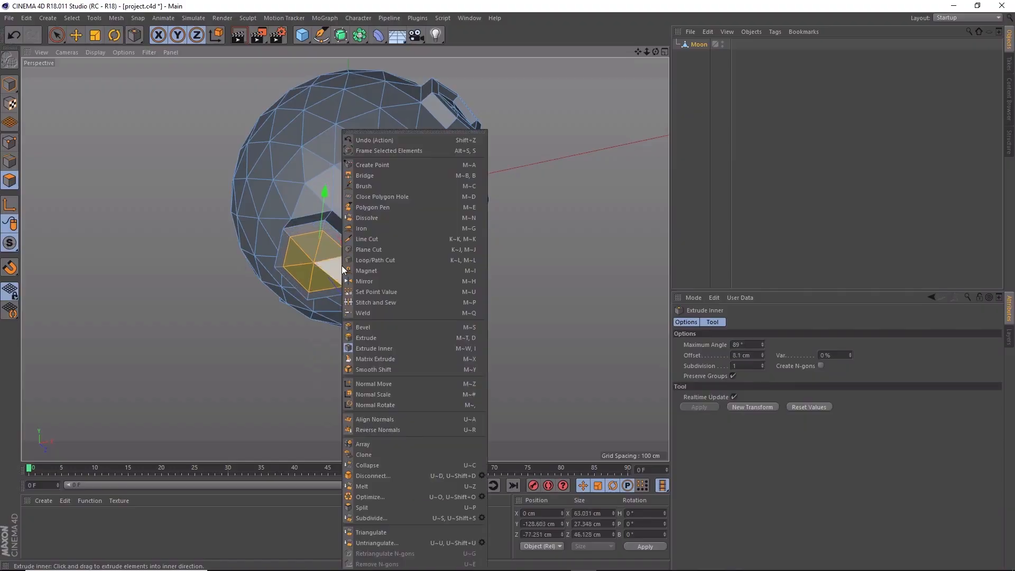
{"action": "left_click", "coordinate": [433, 337]}
{"action": "left_click_drag", "start_coordinate": [338, 269], "coordinate": [316, 270]}
{"action": "mouse_move", "coordinate": [542, 233]}
{"action": "left_mouse_down", "text": "alt"}
{"action": "mouse_move", "coordinate": [516, 199]}
{"action": "mouse_move", "coordinate": [559, 237]}
{"action": "left_mouse_up", "text": "alt"}
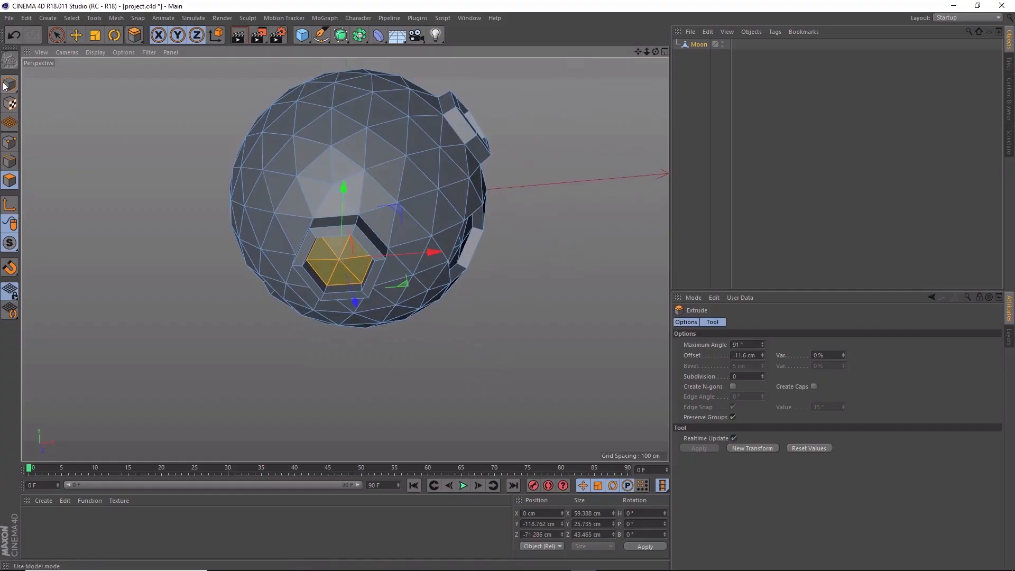
Step: Select a hexagon of triangles on an undecorated area above the low crater and extrude it outward about 12.2 cm
{"action": "left_click", "coordinate": [56, 35]}
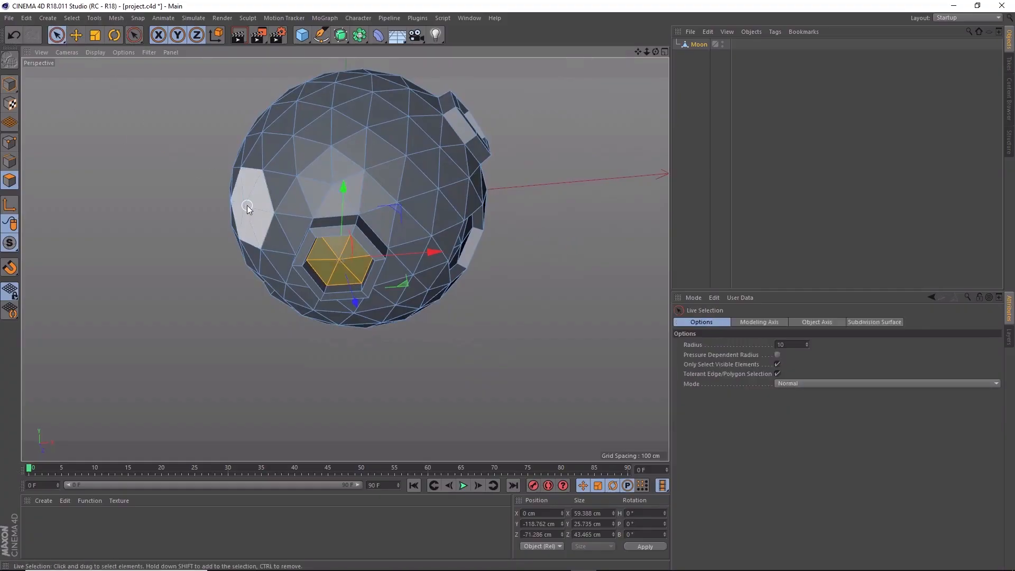
{"action": "left_click", "coordinate": [296, 103]}
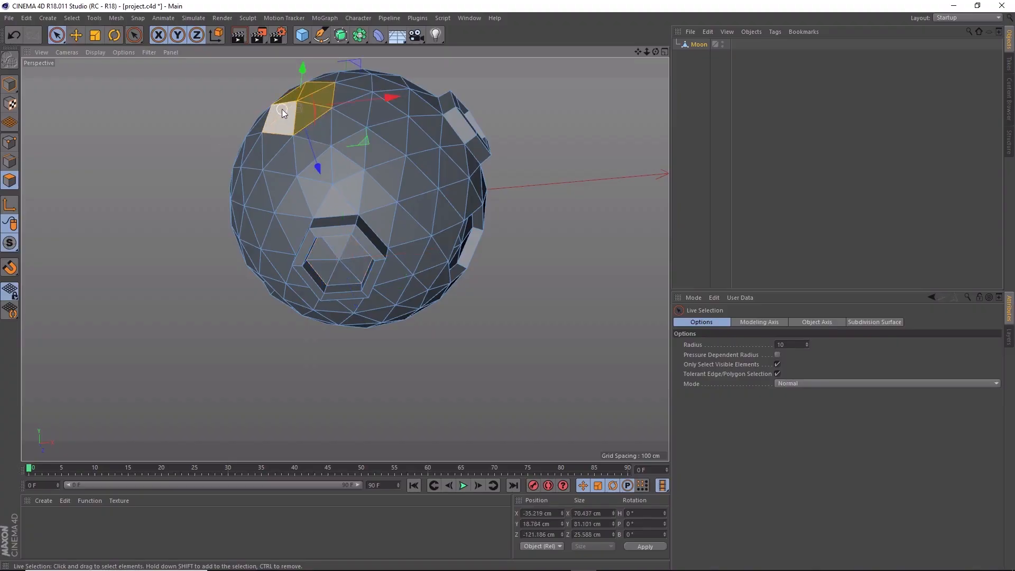
{"action": "right_click", "coordinate": [286, 109]}
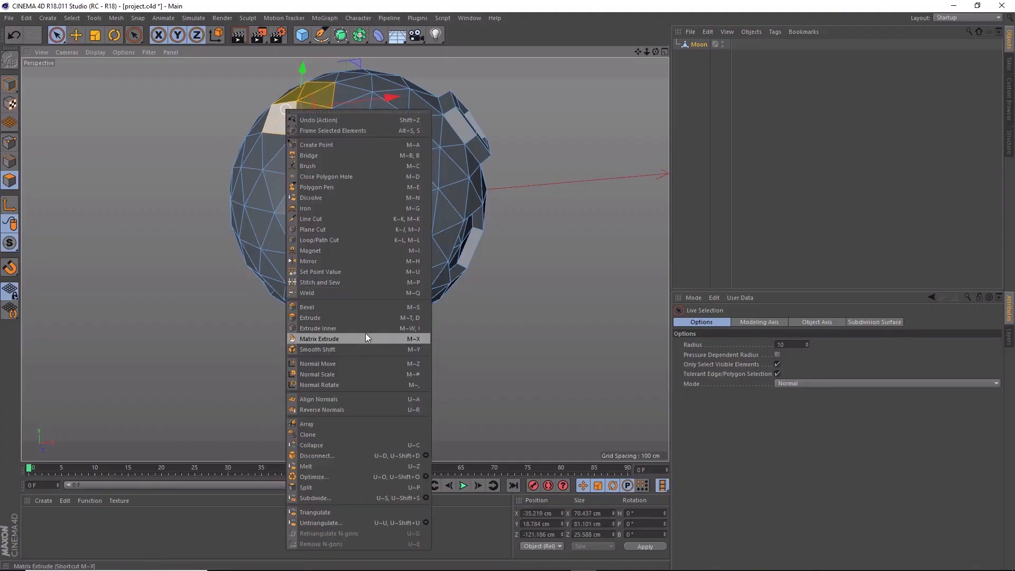
{"action": "left_click", "coordinate": [369, 318]}
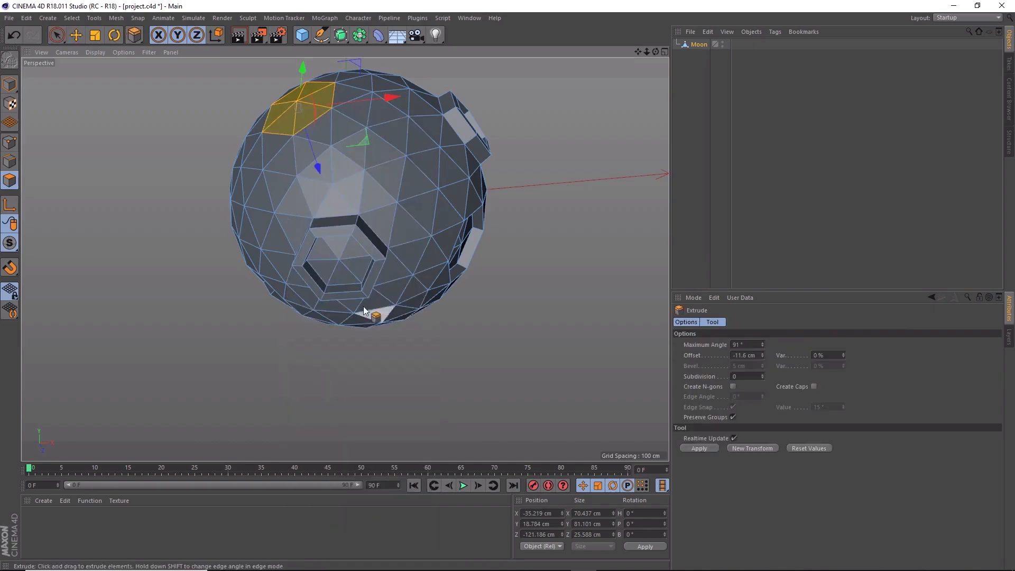
{"action": "left_click_drag", "start_coordinate": [296, 123], "coordinate": [323, 123]}
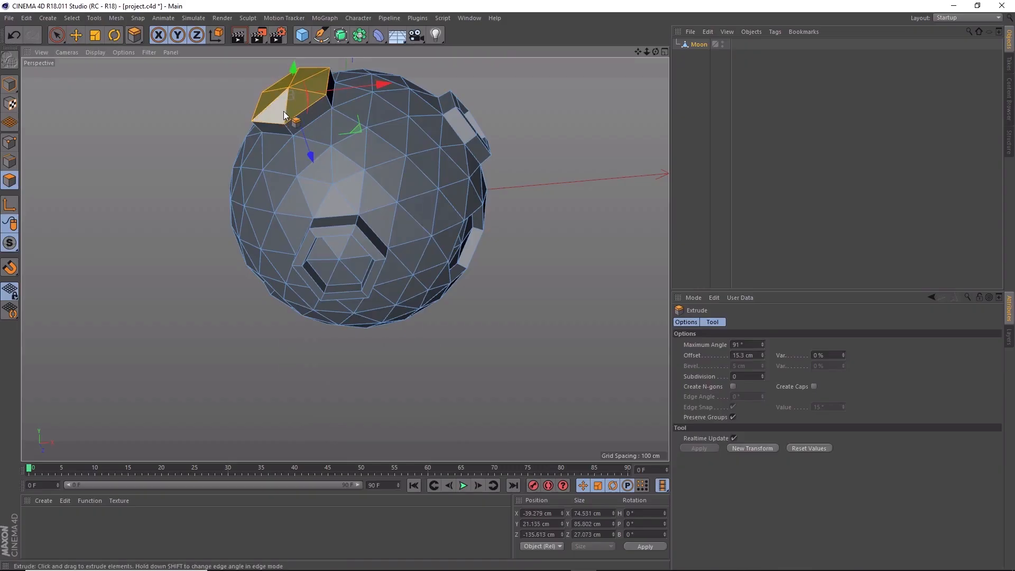
{"action": "key", "text": "ctrl+z"}
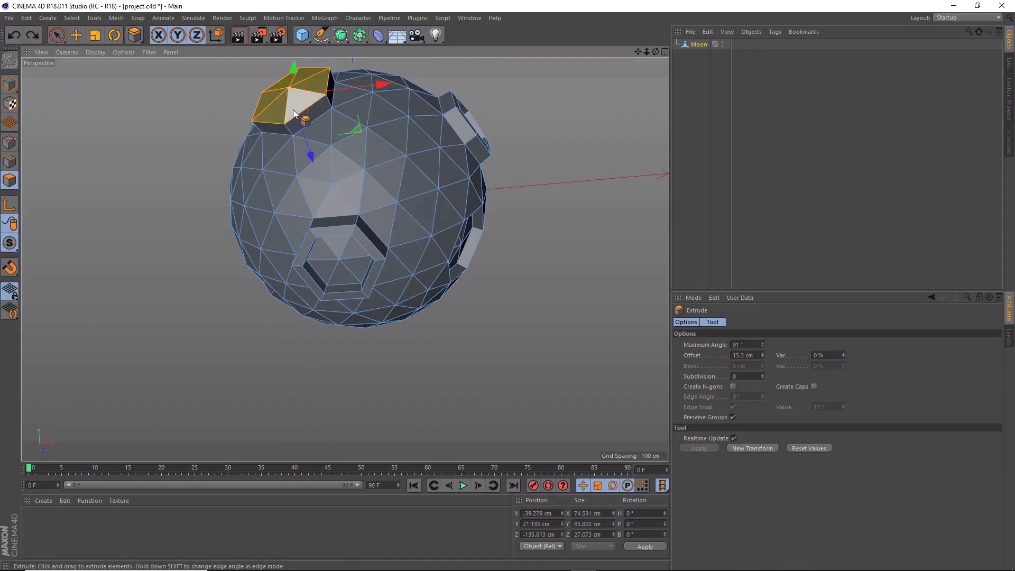
{"action": "mouse_move", "coordinate": [297, 110]}
{"action": "left_mouse_down"}
{"action": "mouse_move", "coordinate": [277, 119]}
{"action": "mouse_move", "coordinate": [308, 115]}
{"action": "mouse_move", "coordinate": [284, 117]}
{"action": "mouse_move", "coordinate": [292, 96]}
{"action": "left_mouse_up"}
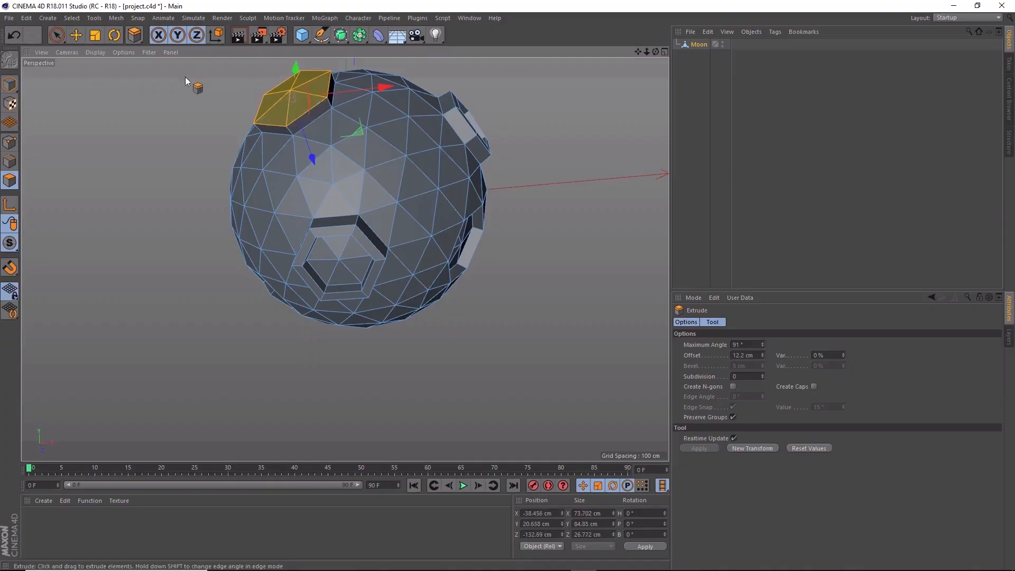
Step: Scale the new raised cap down uniformly to about 67 × 77 × 24 cm and inset its polygons about 7.9 cm with Extrude Inner
{"action": "left_click", "coordinate": [94, 36]}
{"action": "left_click_drag", "start_coordinate": [196, 132], "coordinate": [163, 143]}
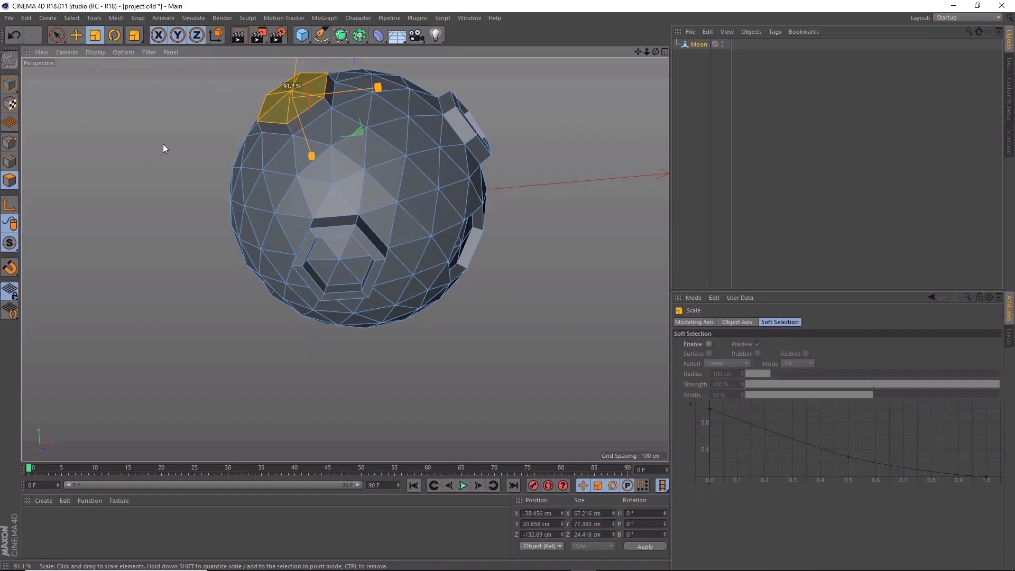
{"action": "right_click", "coordinate": [275, 109]}
{"action": "left_click", "coordinate": [348, 319]}
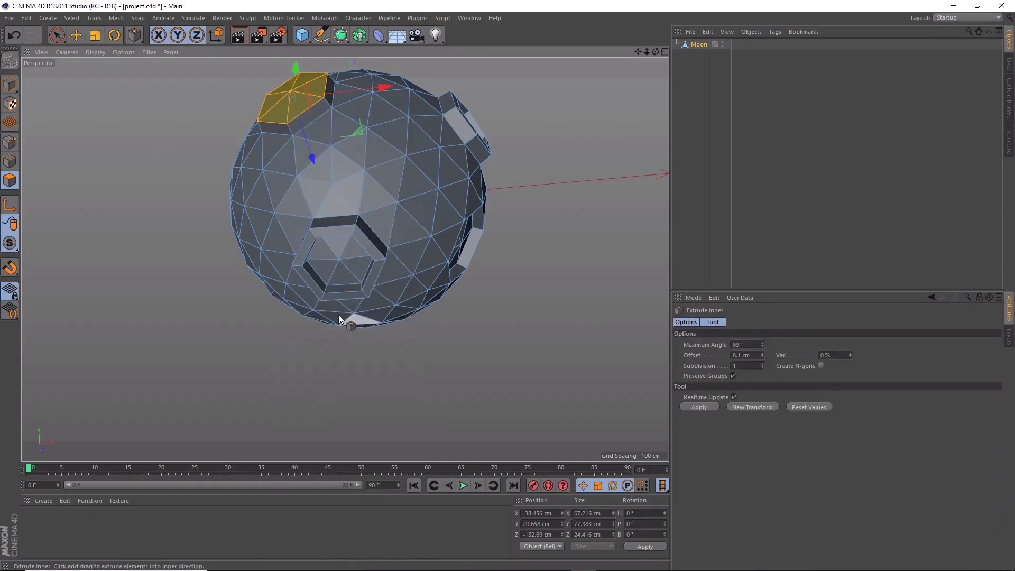
{"action": "left_click_drag", "start_coordinate": [290, 111], "coordinate": [309, 112]}
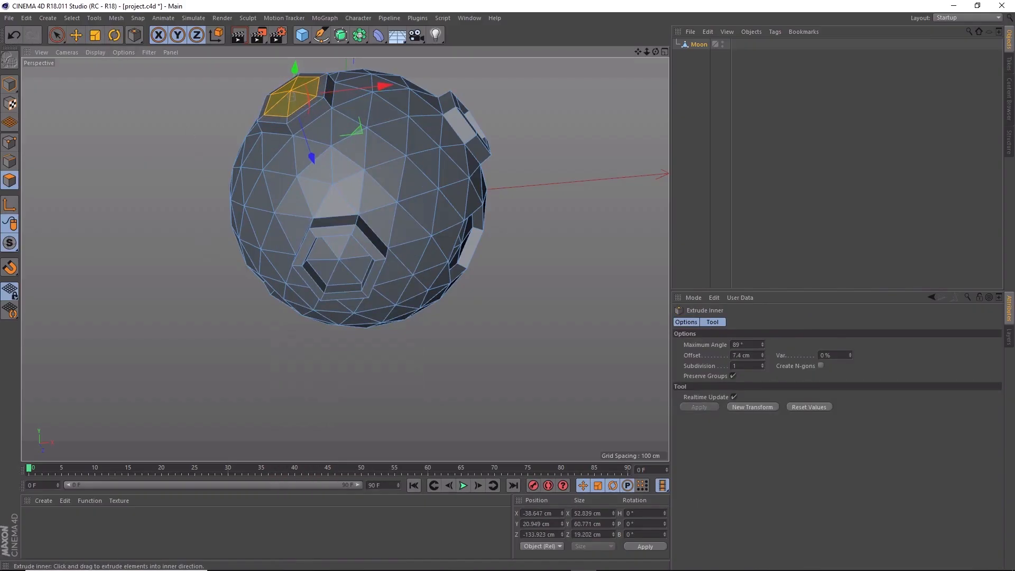
Step: Extrude the polygons inside the new cap's rim inward with an offset of about -6.4 cm
{"action": "right_click", "coordinate": [300, 106]}
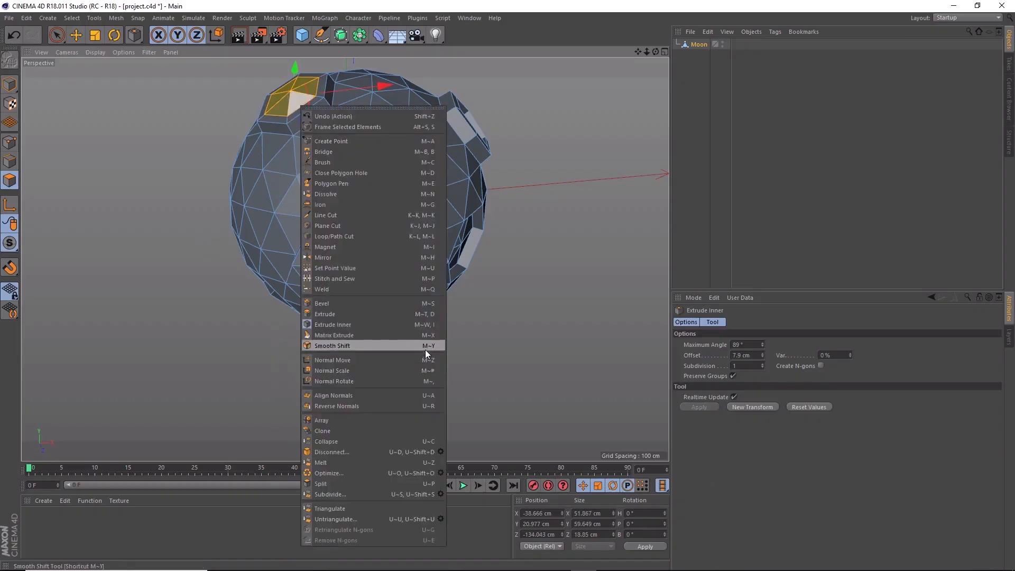
{"action": "left_click", "coordinate": [393, 314]}
{"action": "left_click_drag", "start_coordinate": [275, 110], "coordinate": [259, 111]}
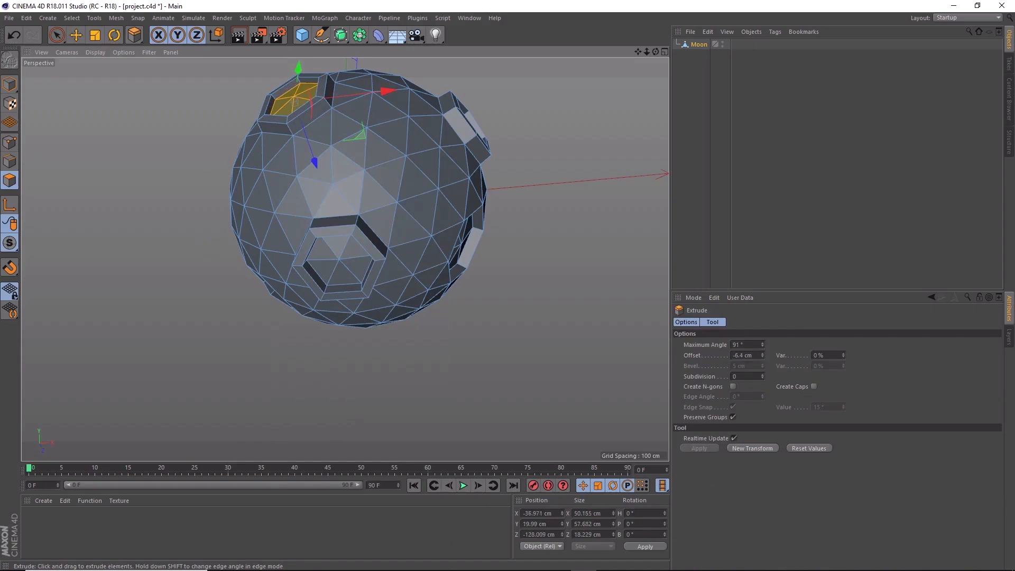
Step: Select a single triangle in the floor of the recessed hexagonal crater and try to extrude it
{"action": "left_click_drag", "start_coordinate": [507, 260], "coordinate": [612, 253], "text": "alt"}
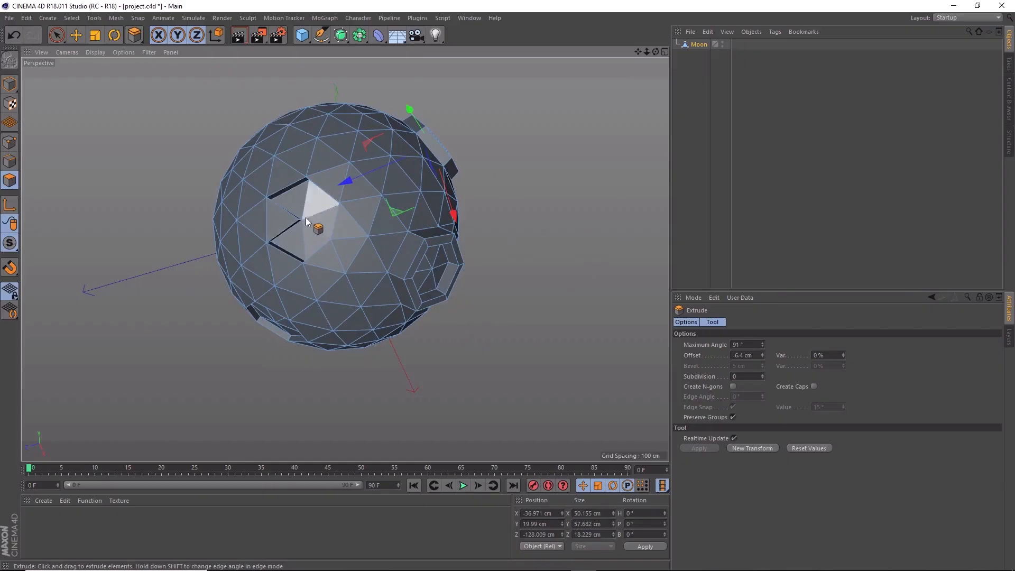
{"action": "left_click_drag", "start_coordinate": [376, 240], "coordinate": [515, 224], "text": "alt"}
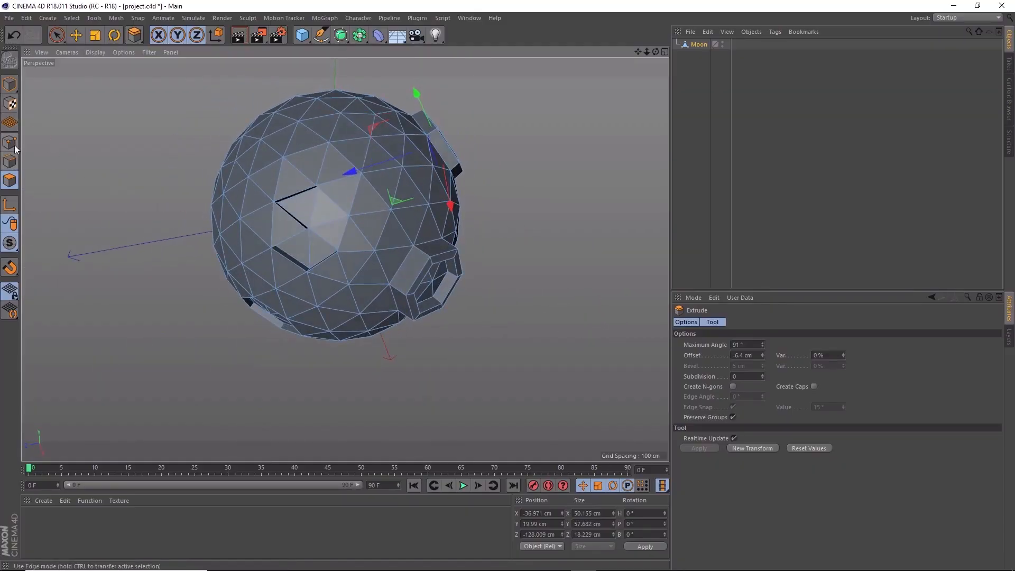
{"action": "left_click", "coordinate": [55, 38]}
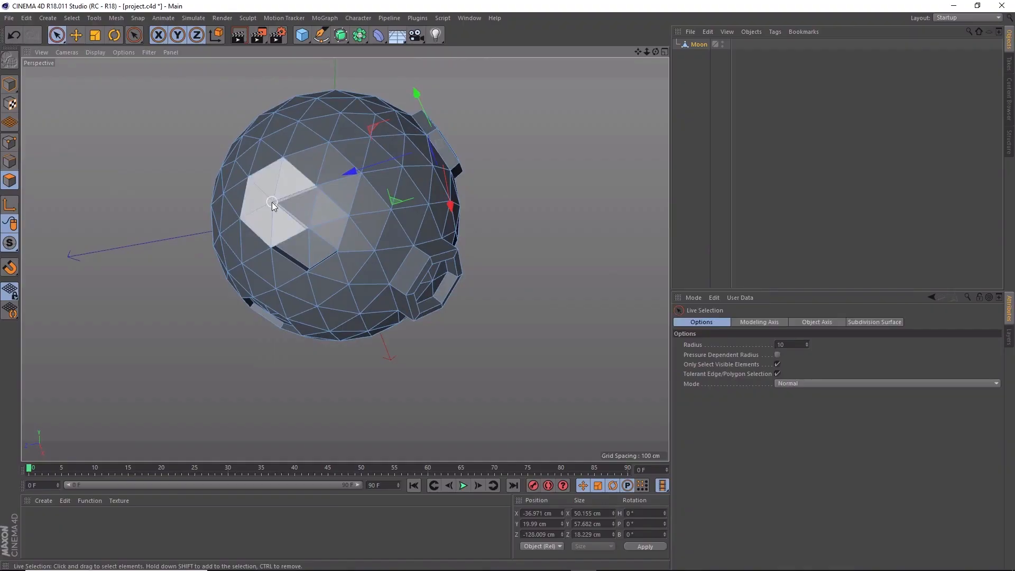
{"action": "left_click", "coordinate": [294, 228]}
{"action": "left_click_drag", "start_coordinate": [466, 261], "coordinate": [380, 208], "text": "alt"}
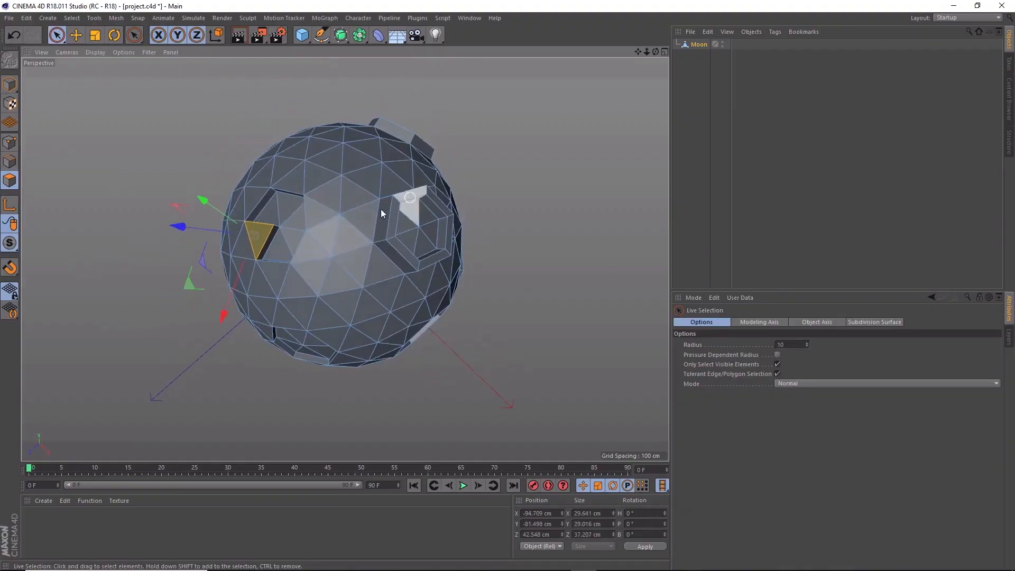
{"action": "right_click", "coordinate": [264, 234]}
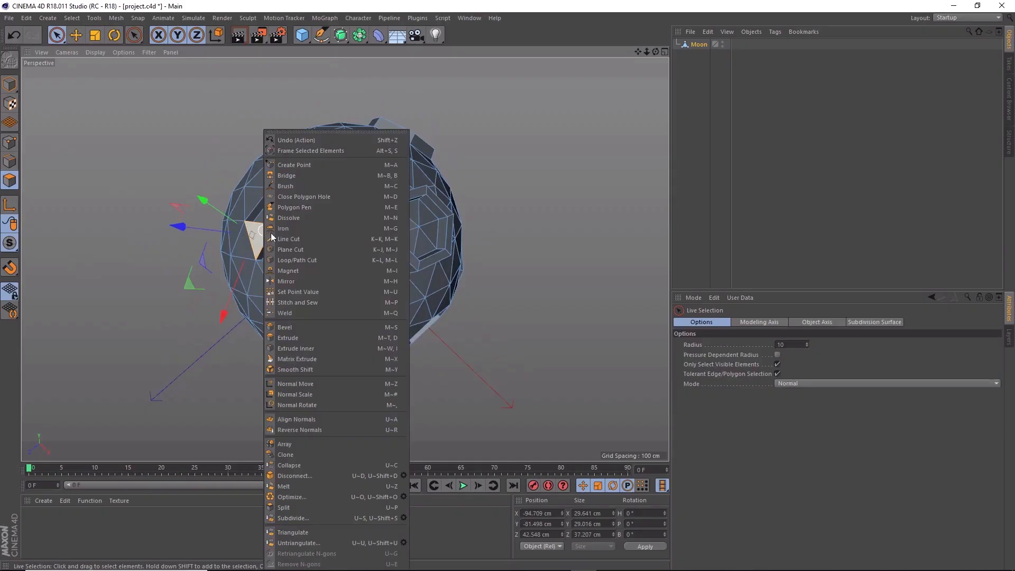
{"action": "left_click", "coordinate": [335, 341]}
{"action": "mouse_move", "coordinate": [259, 247]}
{"action": "left_mouse_down"}
{"action": "mouse_move", "coordinate": [256, 235]}
{"action": "mouse_move", "coordinate": [245, 260]}
{"action": "left_mouse_up"}
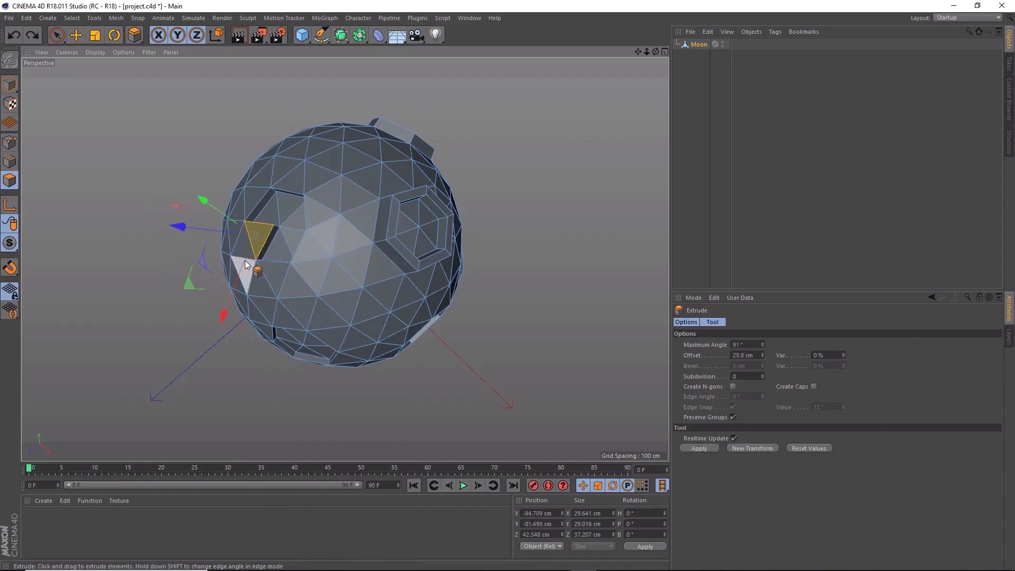
Step: Delete the selected triangle from the recessed crater's floor and remove the stray wall polygons around the resulting hole
{"action": "left_click_drag", "start_coordinate": [163, 271], "coordinate": [301, 266], "text": "alt"}
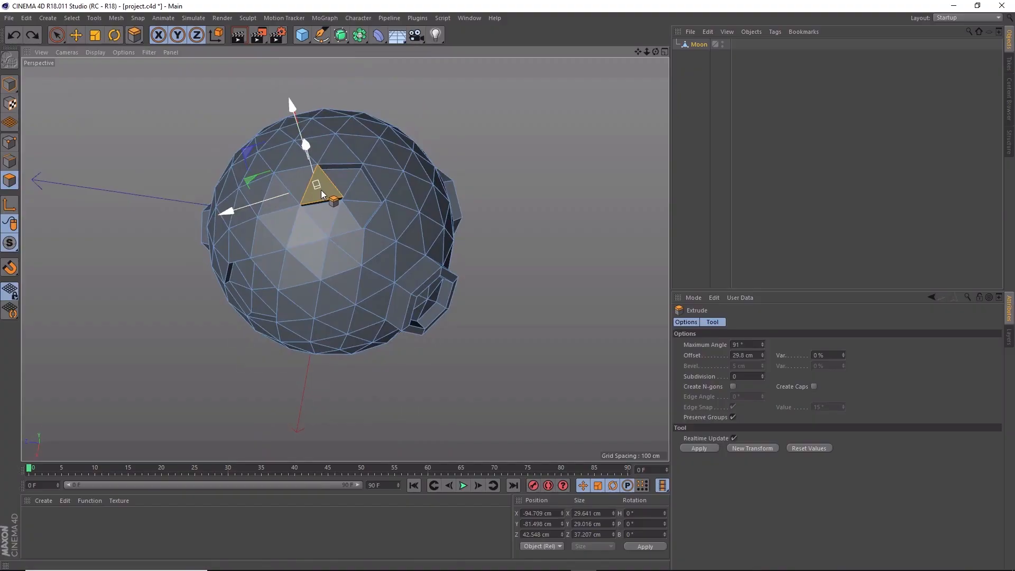
{"action": "key", "text": "Delete"}
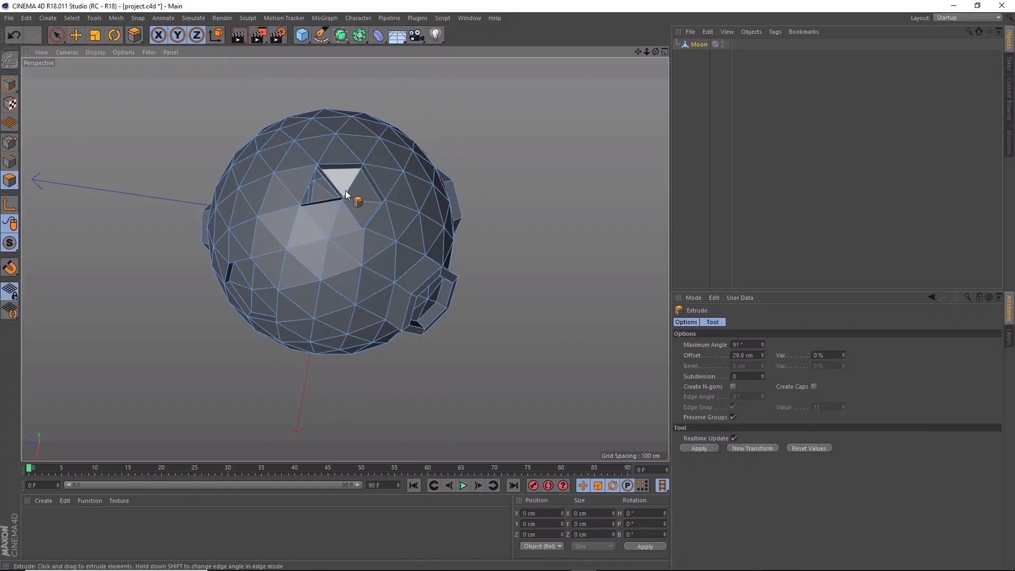
{"action": "scroll", "coordinate": [345, 190], "scroll_direction": "up", "scroll_amount": 5}
{"action": "left_click_drag", "start_coordinate": [516, 144], "coordinate": [323, 217], "text": "alt"}
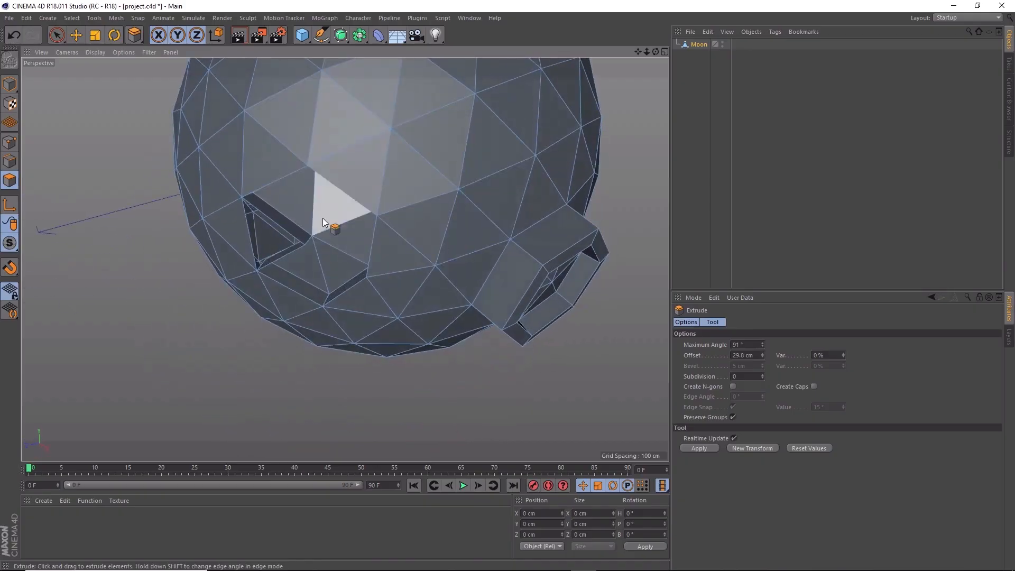
{"action": "left_click", "coordinate": [291, 226]}
{"action": "left_click_drag", "start_coordinate": [364, 343], "coordinate": [310, 231], "text": "alt"}
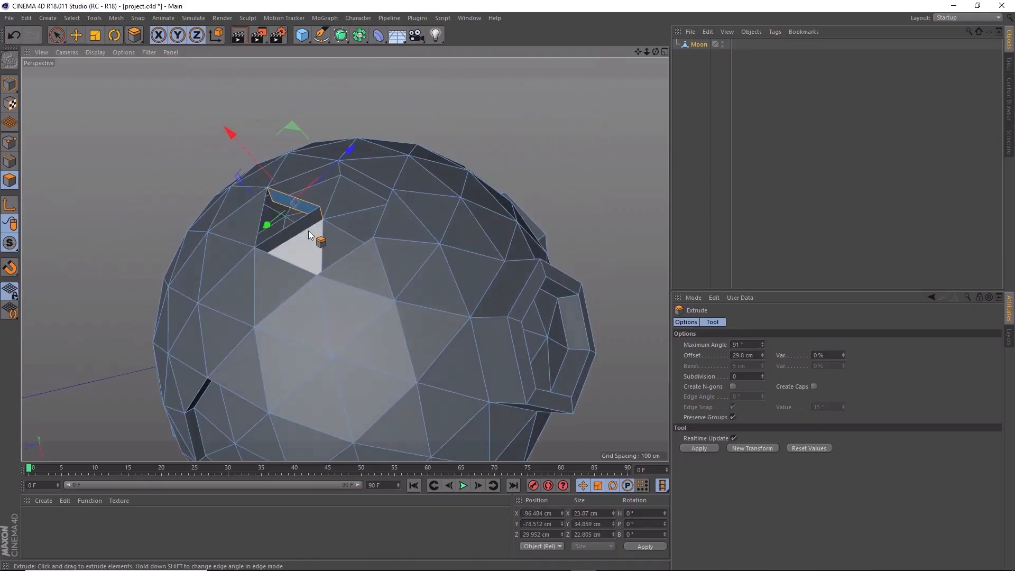
{"action": "left_click", "coordinate": [308, 219]}
{"action": "left_click_drag", "start_coordinate": [509, 113], "coordinate": [489, 194], "text": "alt"}
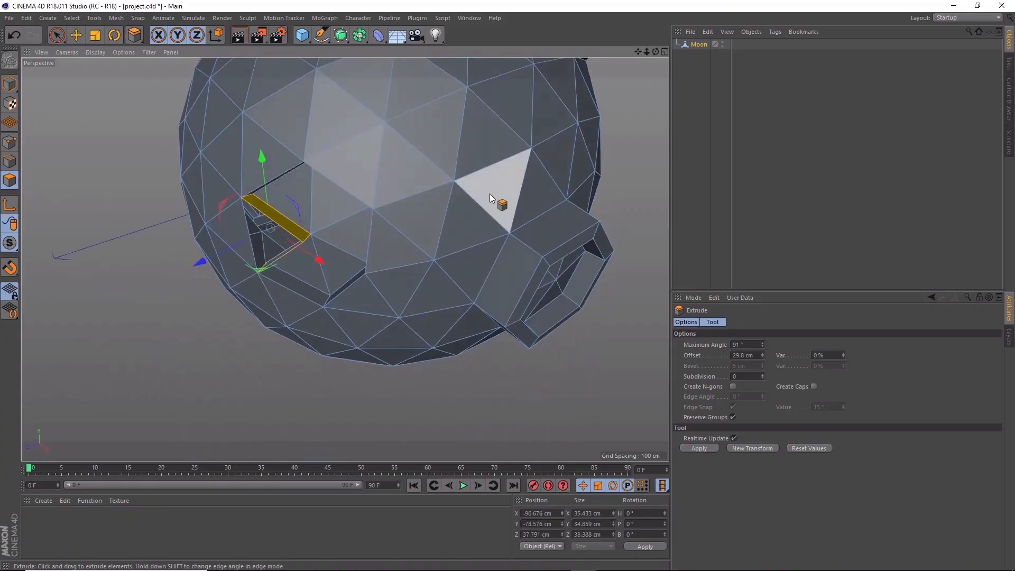
{"action": "key", "text": "ctrl+shift+a"}
{"action": "left_click_drag", "start_coordinate": [420, 287], "coordinate": [147, 338], "text": "alt"}
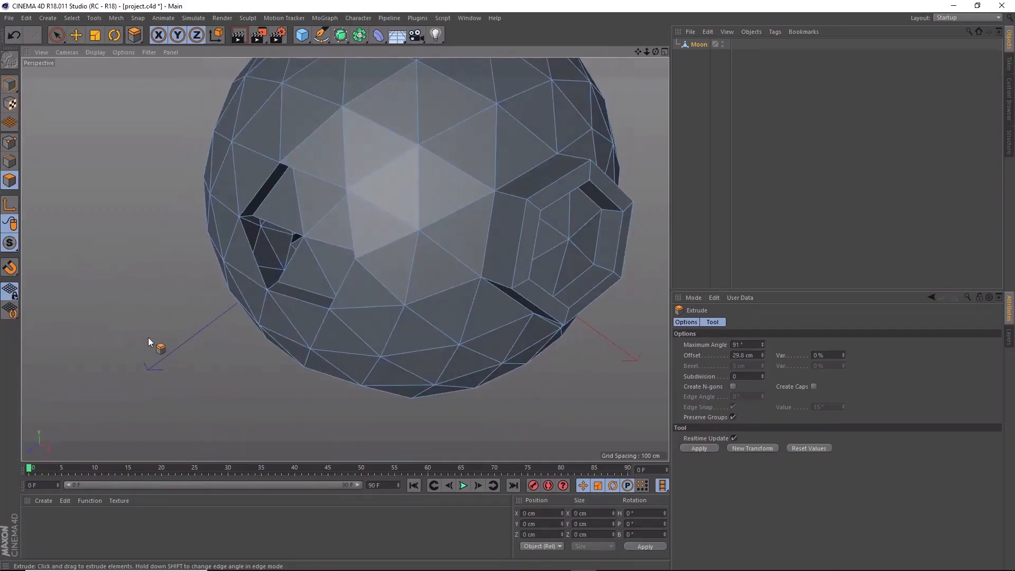
Step: In edge mode with a Live Selection radius of 6, select the short edge at the hole's corner and try to bridge it to the next corner's edge
{"action": "left_click", "coordinate": [10, 161]}
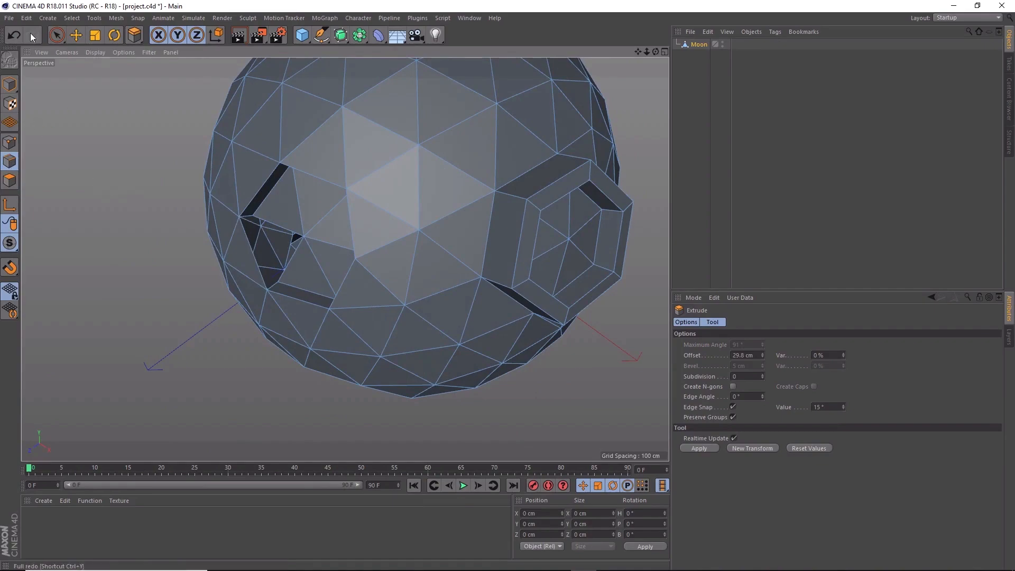
{"action": "left_click", "coordinate": [56, 36]}
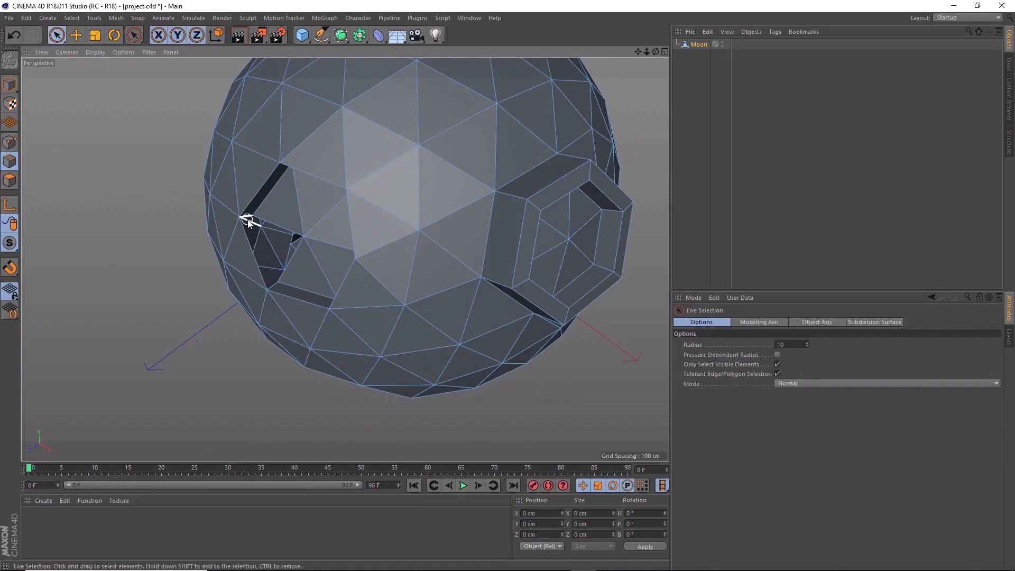
{"action": "middle_click_drag", "start_coordinate": [257, 206], "coordinate": [256, 206]}
{"action": "middle_click_drag", "start_coordinate": [248, 214], "coordinate": [247, 217]}
{"action": "left_click", "coordinate": [246, 216]}
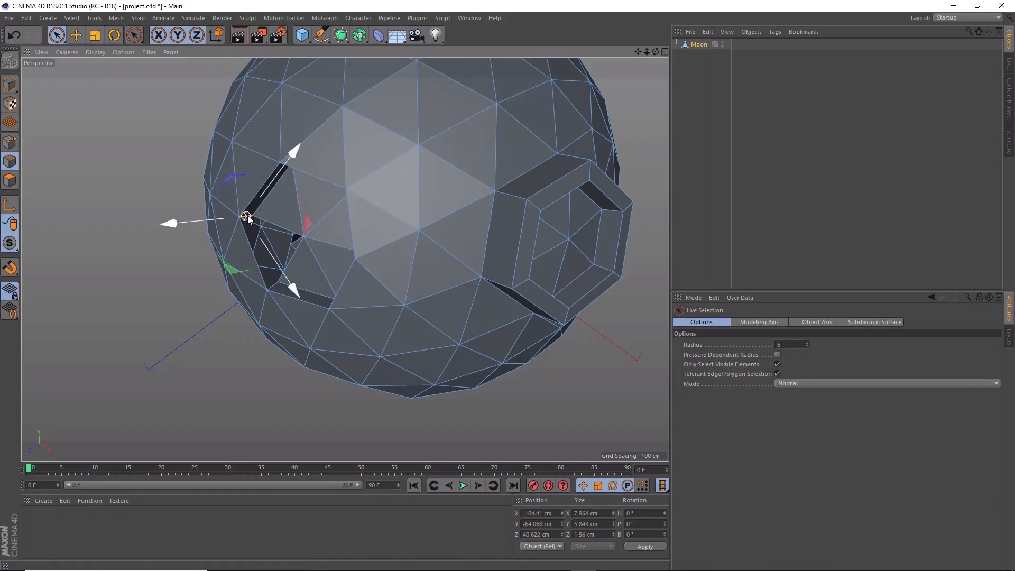
{"action": "scroll", "coordinate": [250, 218], "scroll_direction": "up", "scroll_amount": 5}
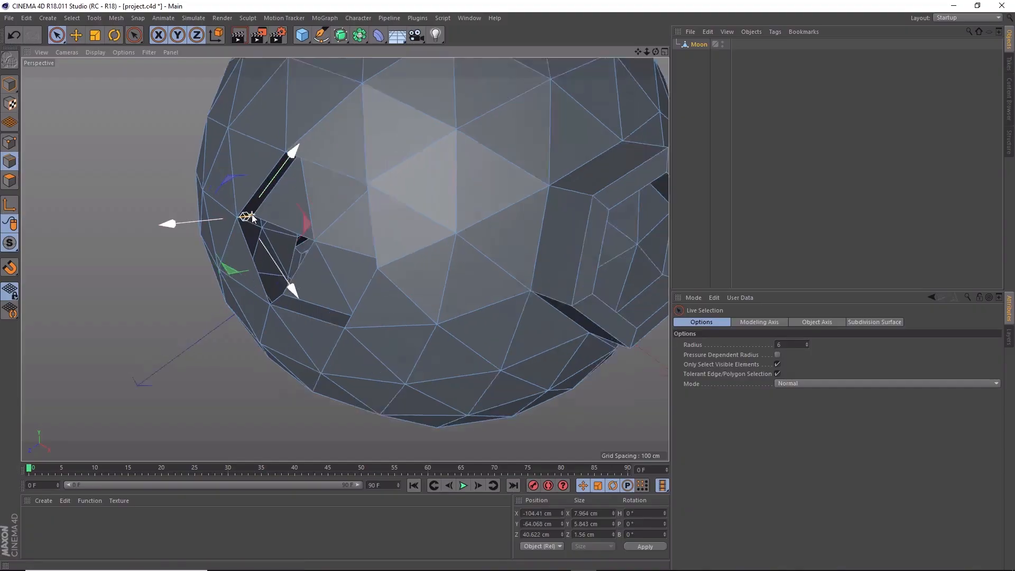
{"action": "right_click", "coordinate": [249, 217]}
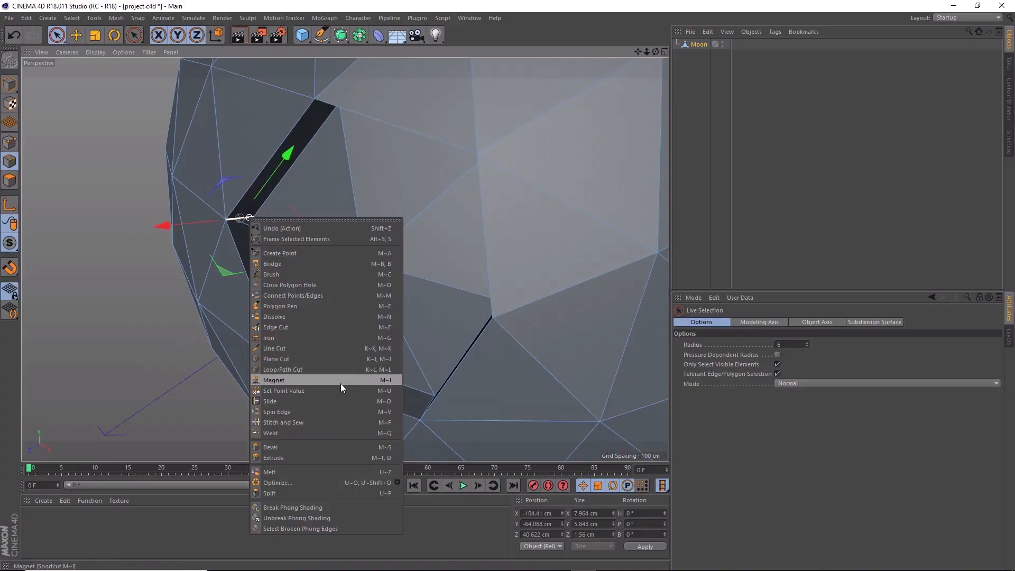
{"action": "left_click", "coordinate": [299, 264]}
{"action": "left_click_drag", "start_coordinate": [241, 218], "coordinate": [305, 354]}
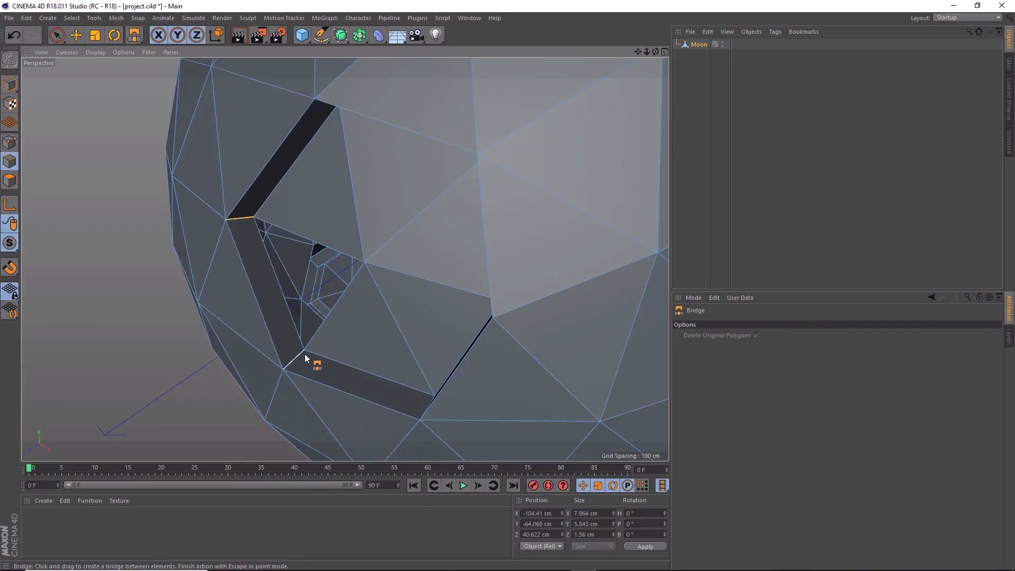
{"action": "left_click_drag", "start_coordinate": [144, 363], "coordinate": [173, 316], "text": "alt"}
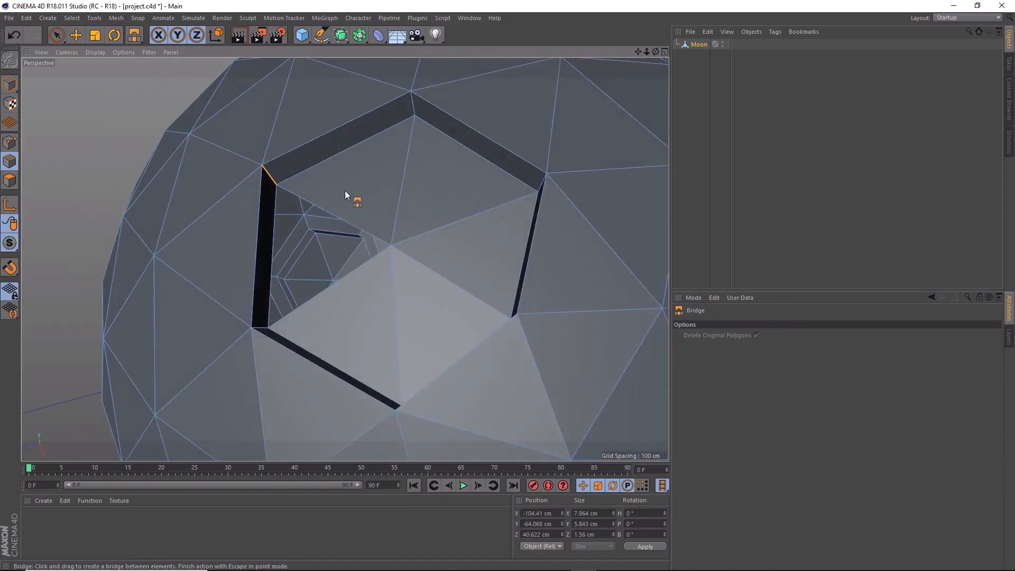
Step: Fill the triangular hole in the recessed crater's floor with the Close Polygon Hole tool
{"action": "left_click", "coordinate": [57, 36]}
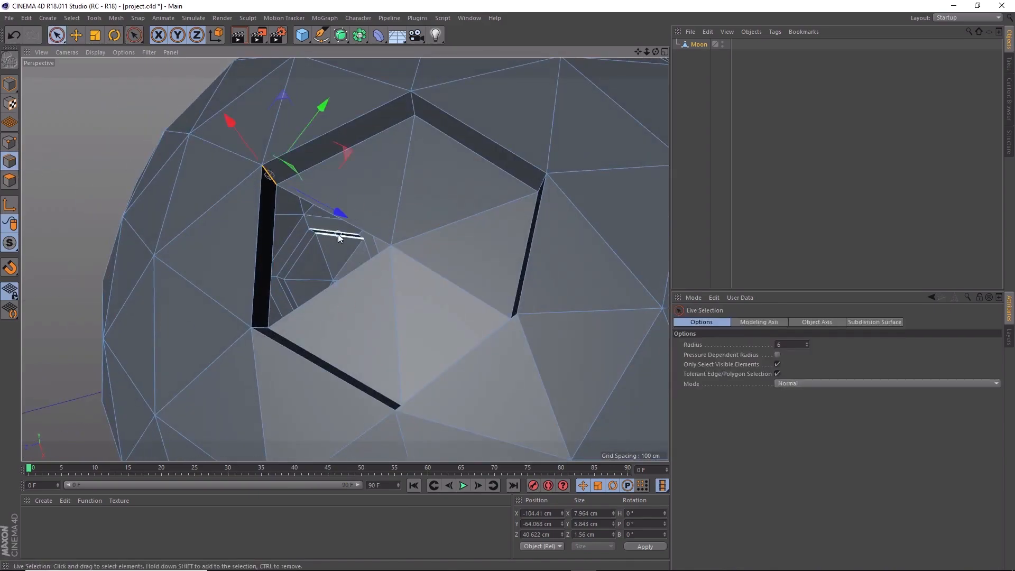
{"action": "right_click", "coordinate": [369, 231]}
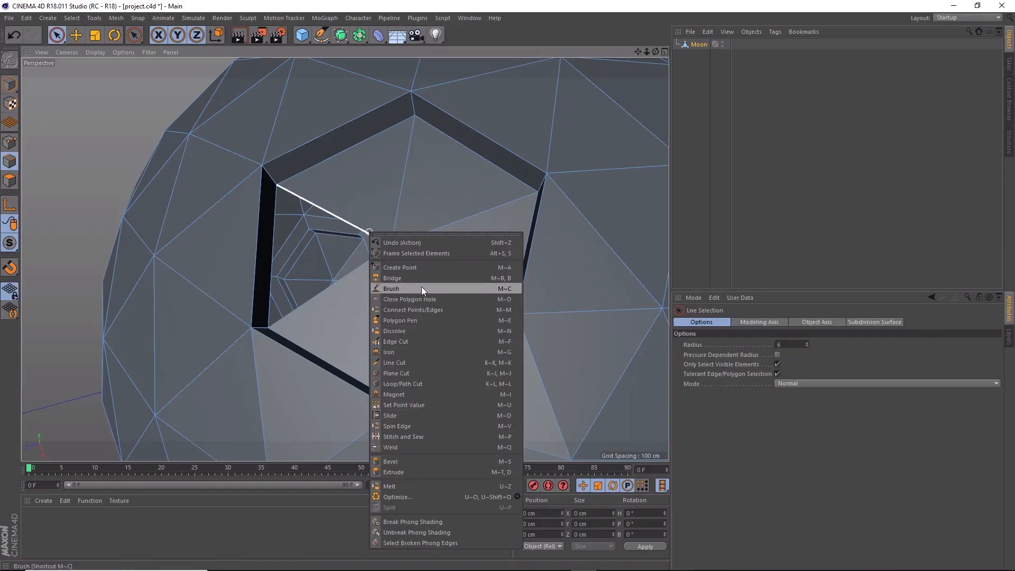
{"action": "left_click", "coordinate": [441, 299]}
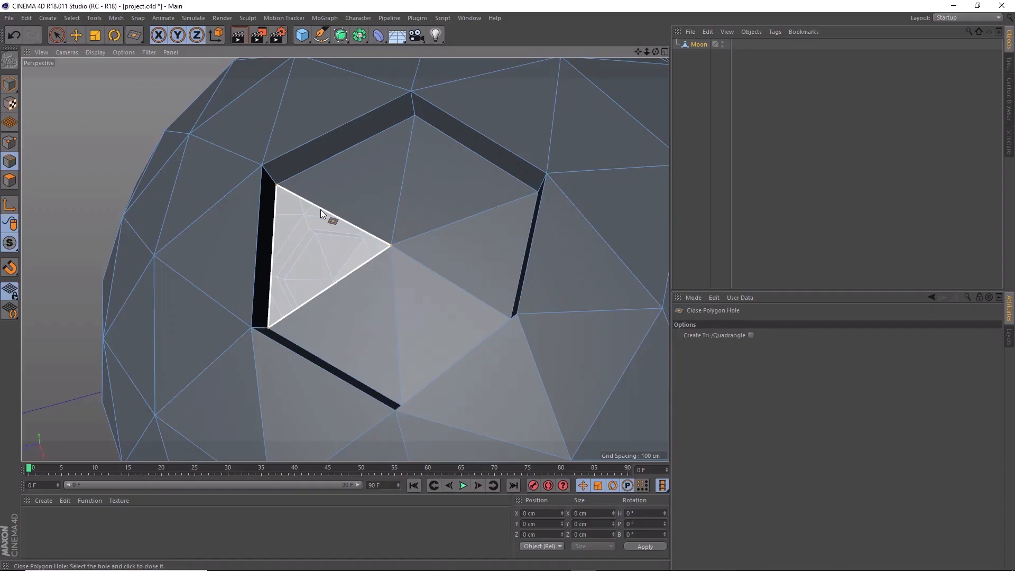
{"action": "left_click", "coordinate": [321, 211]}
{"action": "scroll", "coordinate": [335, 330], "scroll_direction": "down", "scroll_amount": 8}
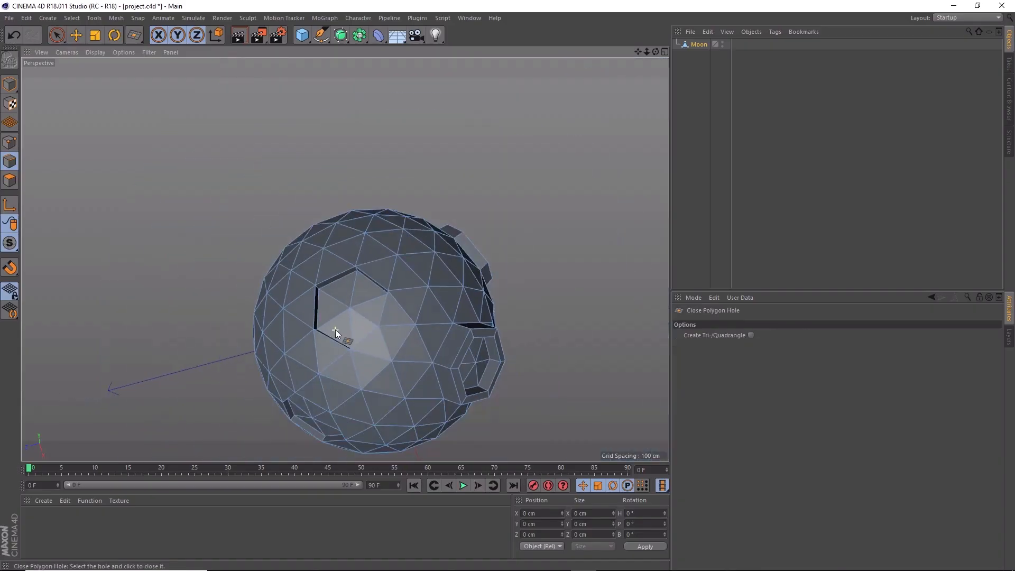
Step: In polygon mode, select a hexagonal group of triangles on a plain area near the moon's top and extrude it outward about 10.8 cm
{"action": "left_click_drag", "start_coordinate": [492, 327], "coordinate": [381, 269], "text": "alt"}
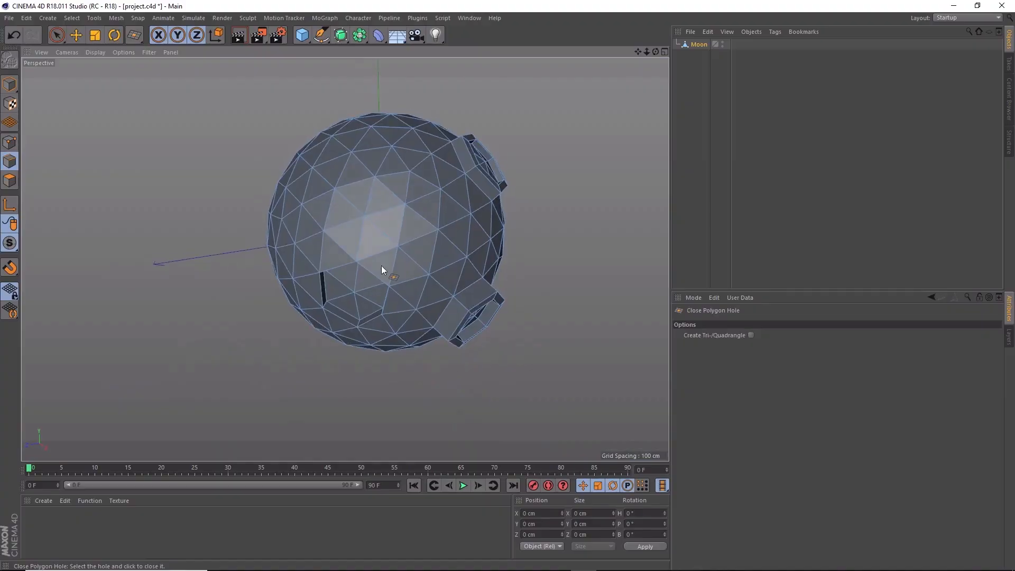
{"action": "left_click_drag", "start_coordinate": [511, 339], "coordinate": [341, 246], "text": "alt"}
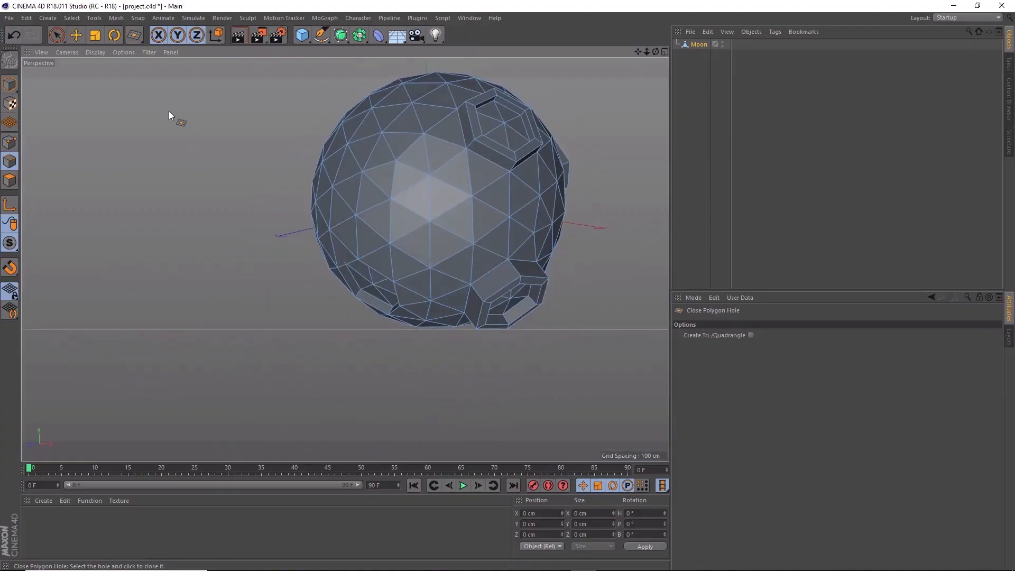
{"action": "left_click", "coordinate": [9, 181]}
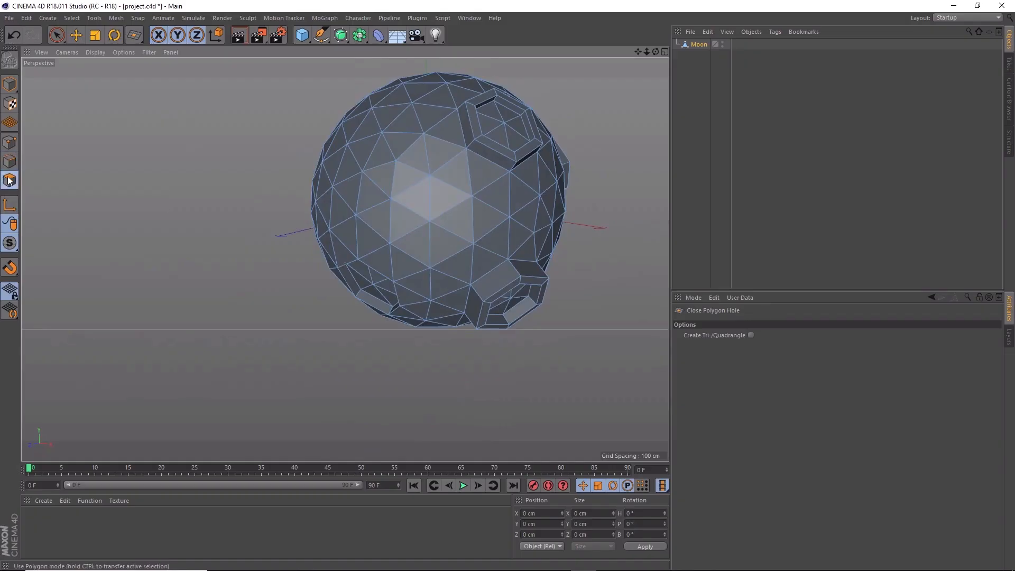
{"action": "left_click", "coordinate": [57, 36]}
{"action": "mouse_move", "coordinate": [363, 254]}
{"action": "left_mouse_down", "text": "alt"}
{"action": "mouse_move", "coordinate": [204, 290]}
{"action": "mouse_move", "coordinate": [237, 220]}
{"action": "mouse_move", "coordinate": [336, 288]}
{"action": "mouse_move", "coordinate": [163, 293]}
{"action": "mouse_move", "coordinate": [127, 236]}
{"action": "mouse_move", "coordinate": [165, 214]}
{"action": "mouse_move", "coordinate": [229, 284]}
{"action": "mouse_move", "coordinate": [182, 326]}
{"action": "mouse_move", "coordinate": [186, 335]}
{"action": "mouse_move", "coordinate": [195, 322]}
{"action": "mouse_move", "coordinate": [271, 331]}
{"action": "mouse_move", "coordinate": [259, 329]}
{"action": "mouse_move", "coordinate": [319, 306]}
{"action": "mouse_move", "coordinate": [347, 199]}
{"action": "mouse_move", "coordinate": [273, 144]}
{"action": "mouse_move", "coordinate": [233, 159]}
{"action": "mouse_move", "coordinate": [212, 127]}
{"action": "mouse_move", "coordinate": [186, 113]}
{"action": "mouse_move", "coordinate": [217, 109]}
{"action": "mouse_move", "coordinate": [281, 106]}
{"action": "mouse_move", "coordinate": [342, 145]}
{"action": "mouse_move", "coordinate": [375, 186]}
{"action": "mouse_move", "coordinate": [457, 221]}
{"action": "mouse_move", "coordinate": [420, 246]}
{"action": "mouse_move", "coordinate": [492, 214]}
{"action": "mouse_move", "coordinate": [501, 199]}
{"action": "left_mouse_up", "text": "alt"}
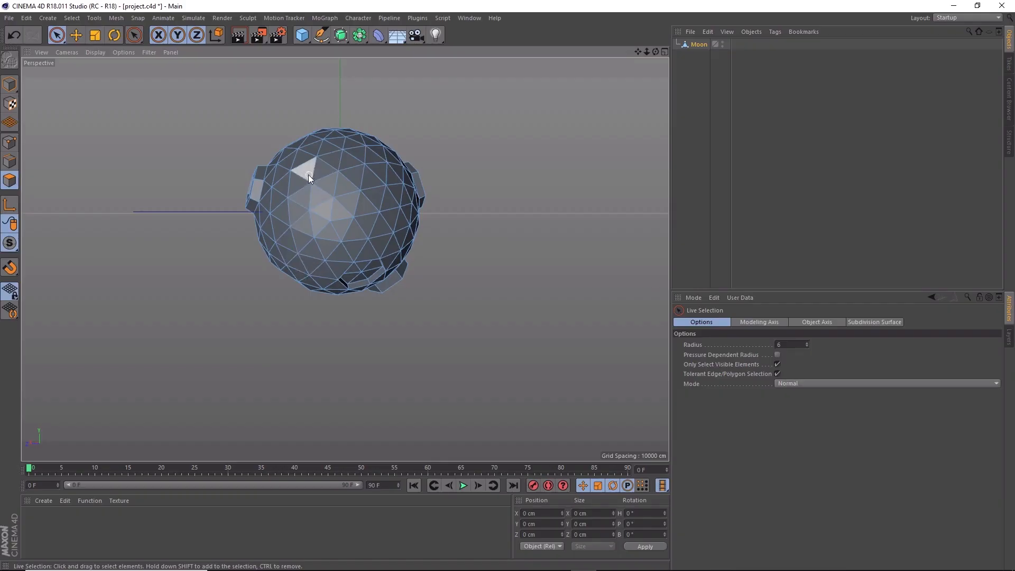
{"action": "left_click", "coordinate": [324, 141]}
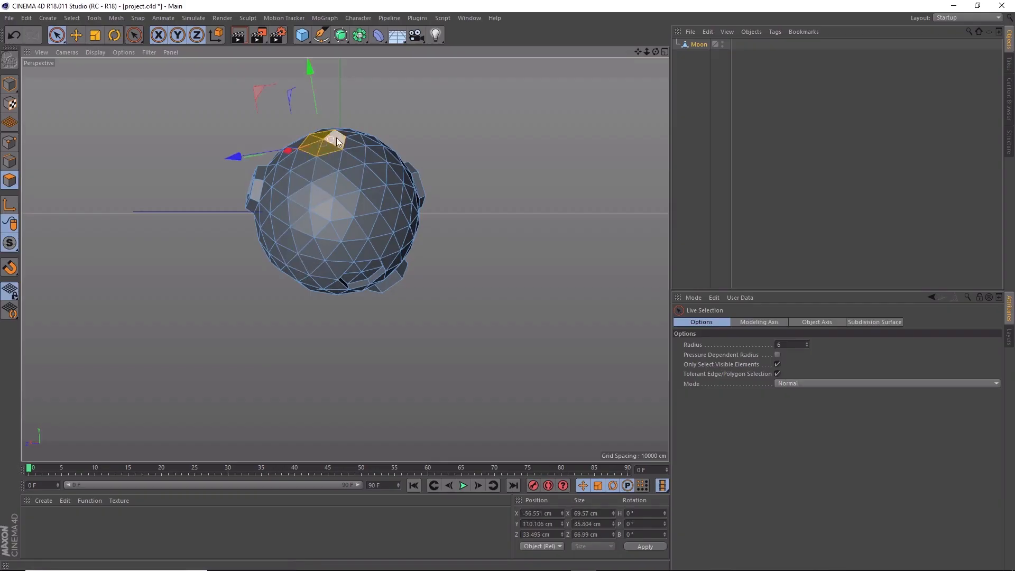
{"action": "right_click", "coordinate": [329, 141]}
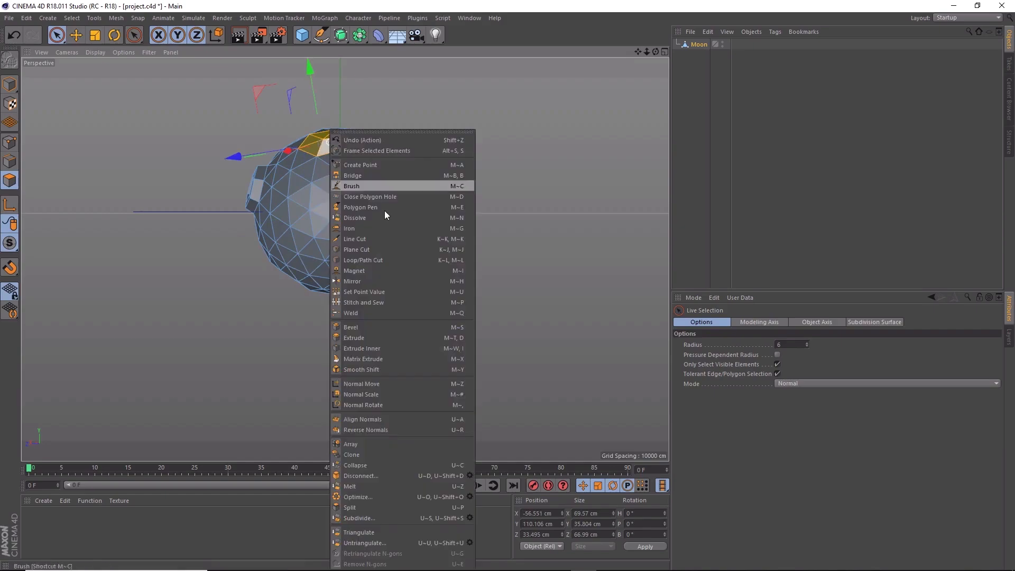
{"action": "left_click", "coordinate": [416, 337]}
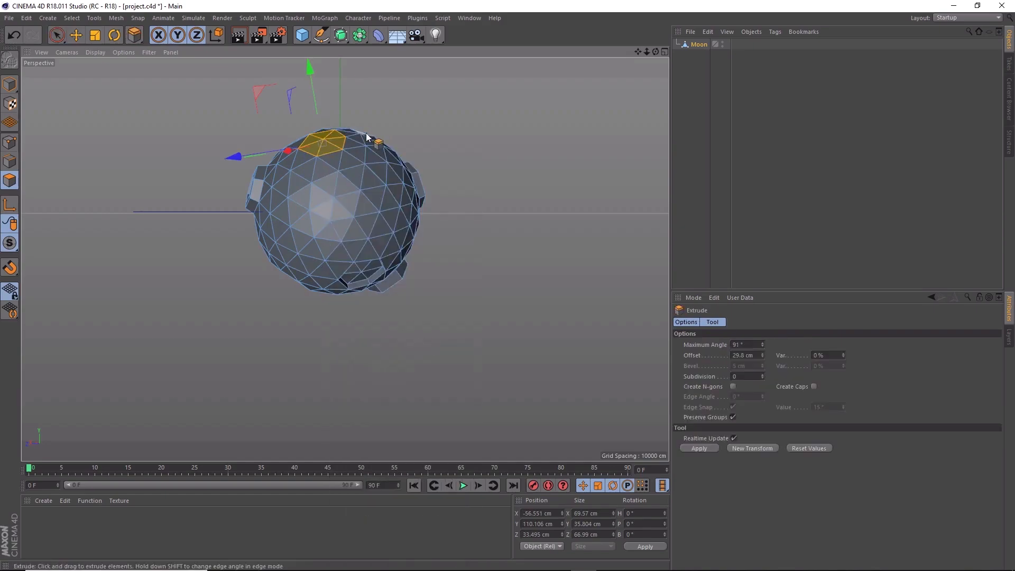
{"action": "left_click_drag", "start_coordinate": [339, 141], "coordinate": [366, 140]}
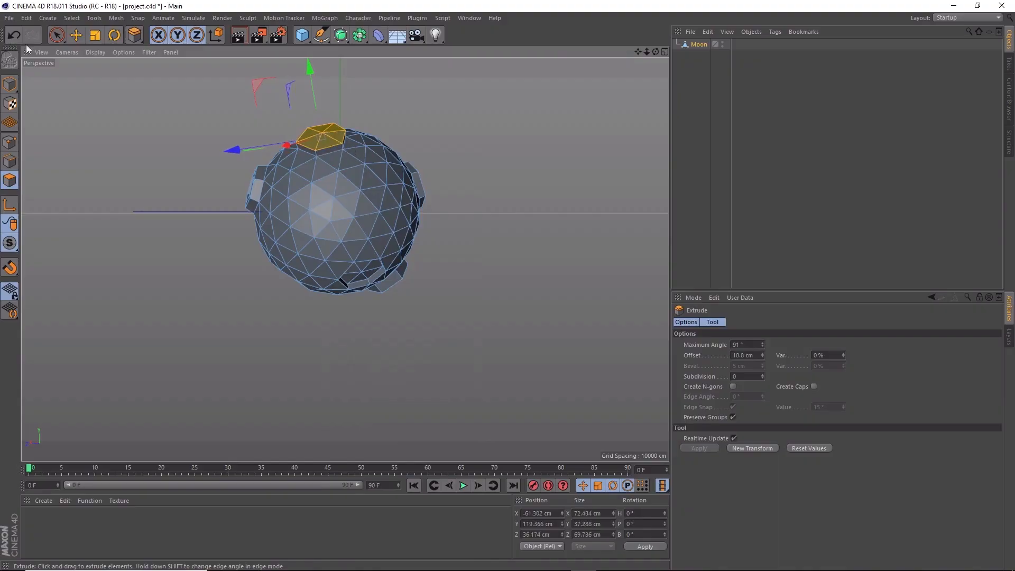
Step: Scale the raised hexagon down to about 67 × 35 × 65 cm and inset it about 7.2 cm with Extrude Inner
{"action": "left_click", "coordinate": [95, 35]}
{"action": "left_click_drag", "start_coordinate": [128, 80], "coordinate": [170, 136]}
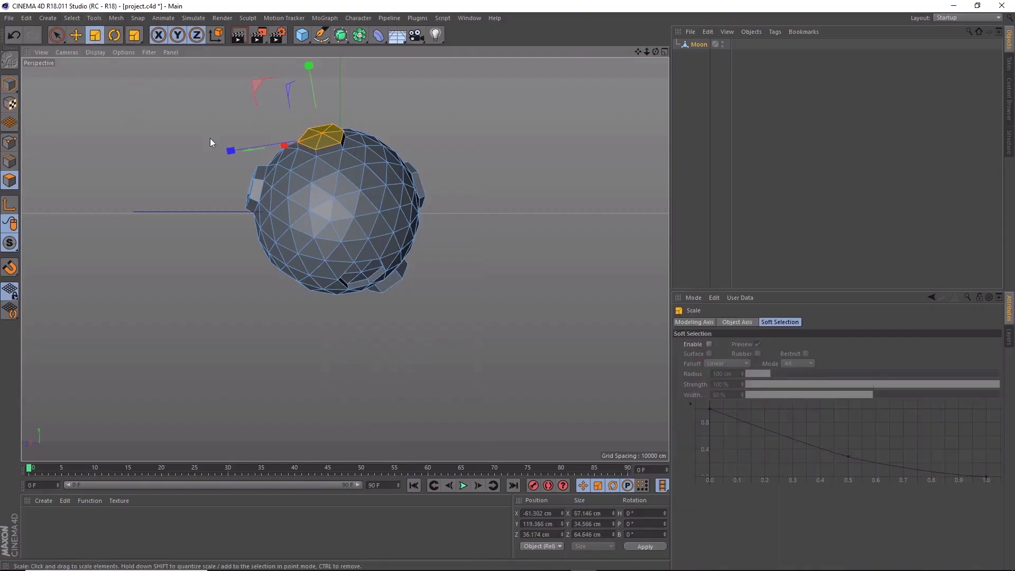
{"action": "right_click", "coordinate": [332, 141]}
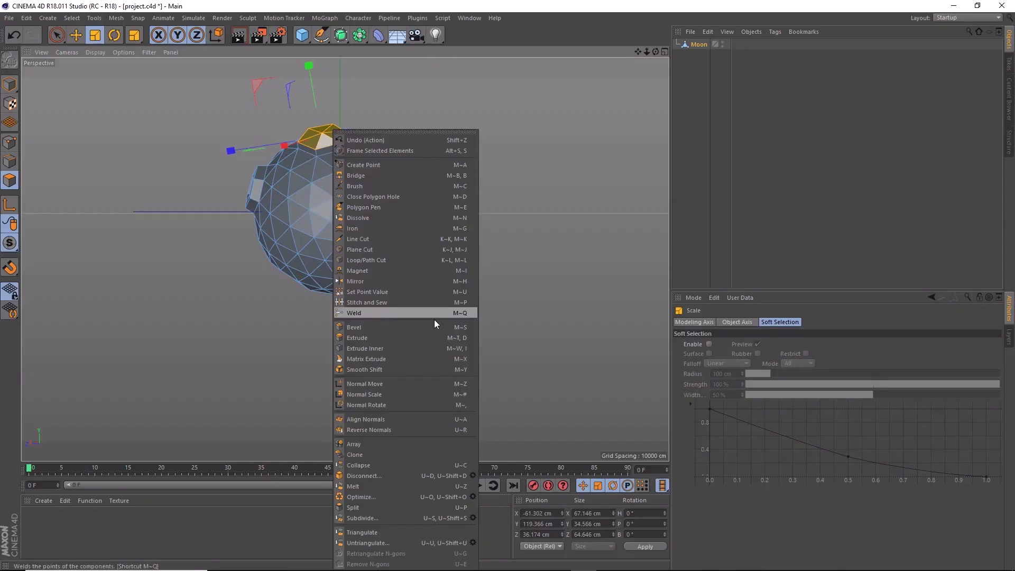
{"action": "left_click", "coordinate": [432, 348]}
{"action": "left_click_drag", "start_coordinate": [338, 137], "coordinate": [357, 138]}
Step: Extrude the inset hexagon of the raised top crater inward, with an offset of about -6.5 cm, to form its floor
{"action": "right_click", "coordinate": [341, 139]}
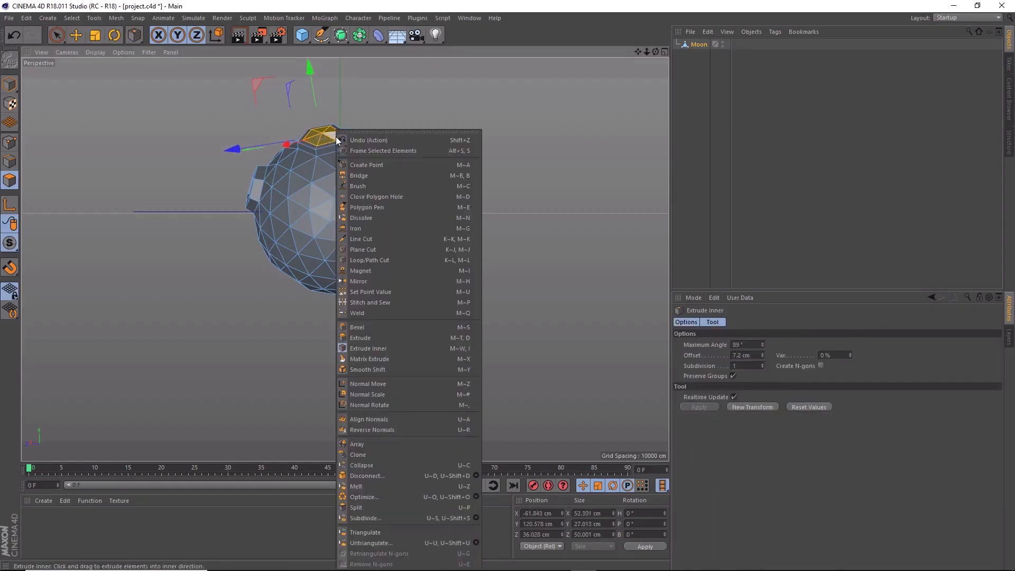
{"action": "left_click", "coordinate": [423, 342]}
{"action": "left_click_drag", "start_coordinate": [332, 141], "coordinate": [293, 141]}
{"action": "left_click_drag", "start_coordinate": [521, 163], "coordinate": [186, 175], "text": "alt"}
{"action": "left_click_drag", "start_coordinate": [449, 307], "coordinate": [543, 283], "text": "alt"}
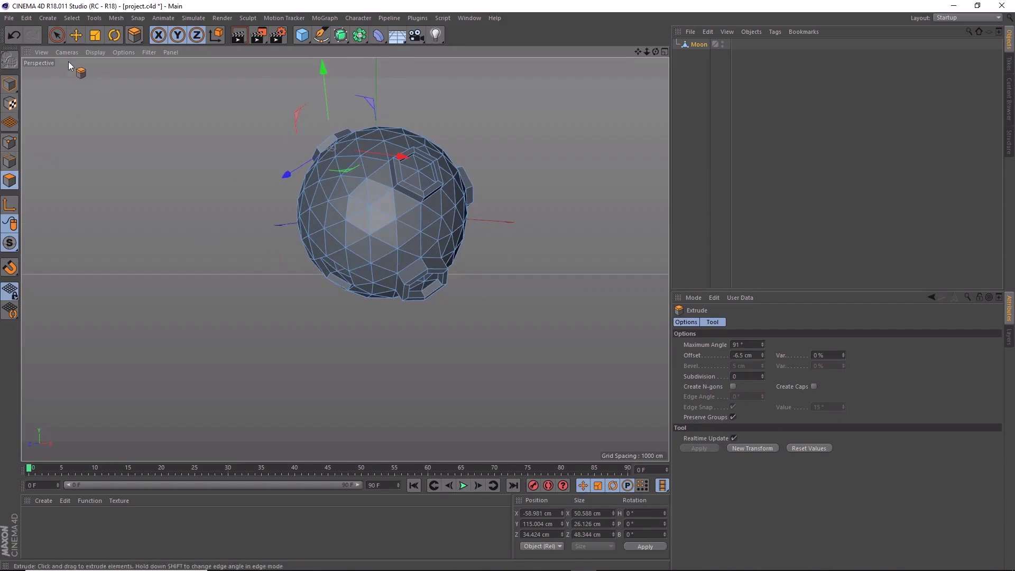
Step: Select a hexagon of triangles on a plain part of the moon's side and extrude it inward, with an offset of about -11.2 cm
{"action": "left_click", "coordinate": [57, 35]}
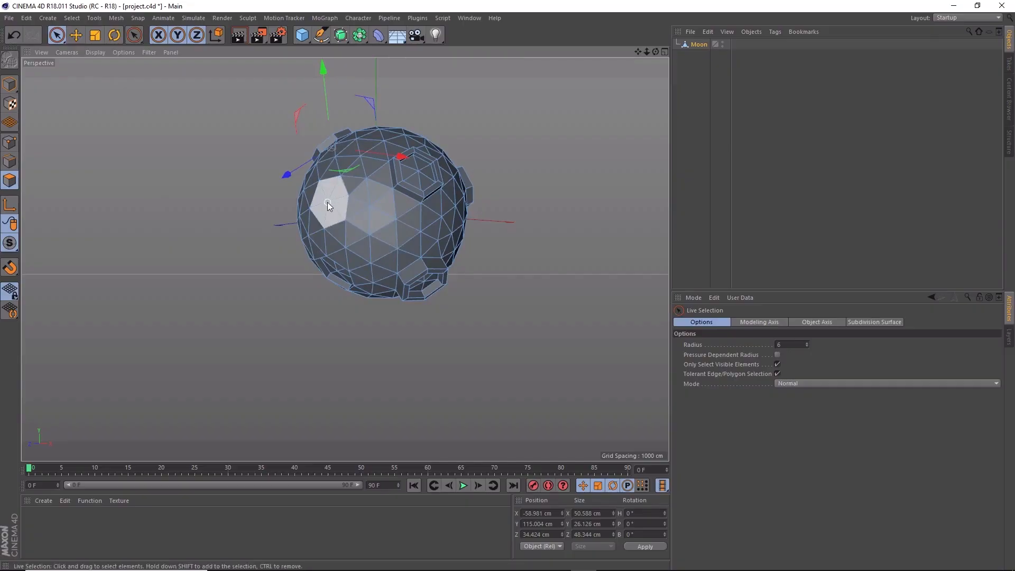
{"action": "left_click", "coordinate": [347, 221]}
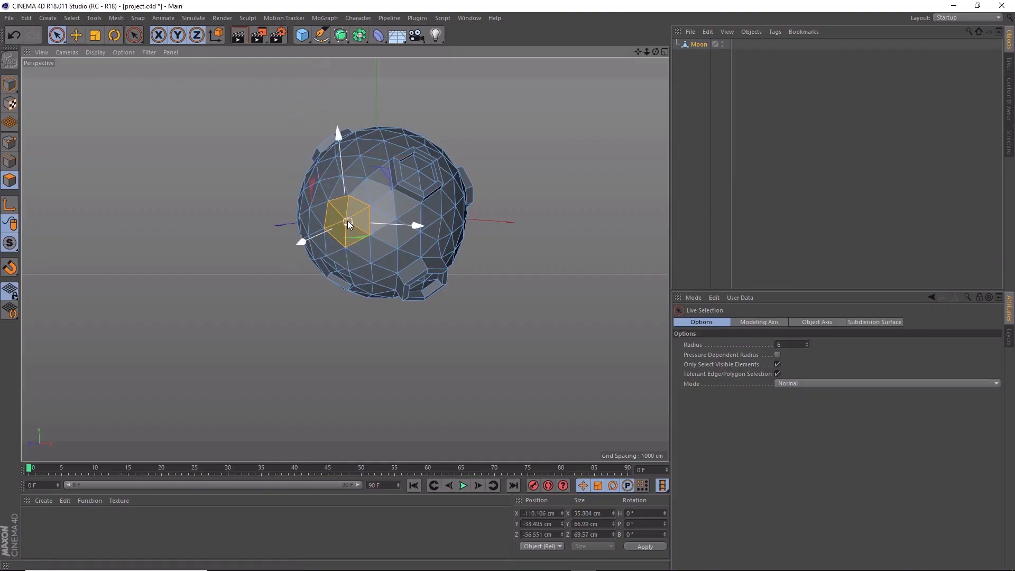
{"action": "right_click", "coordinate": [339, 212]}
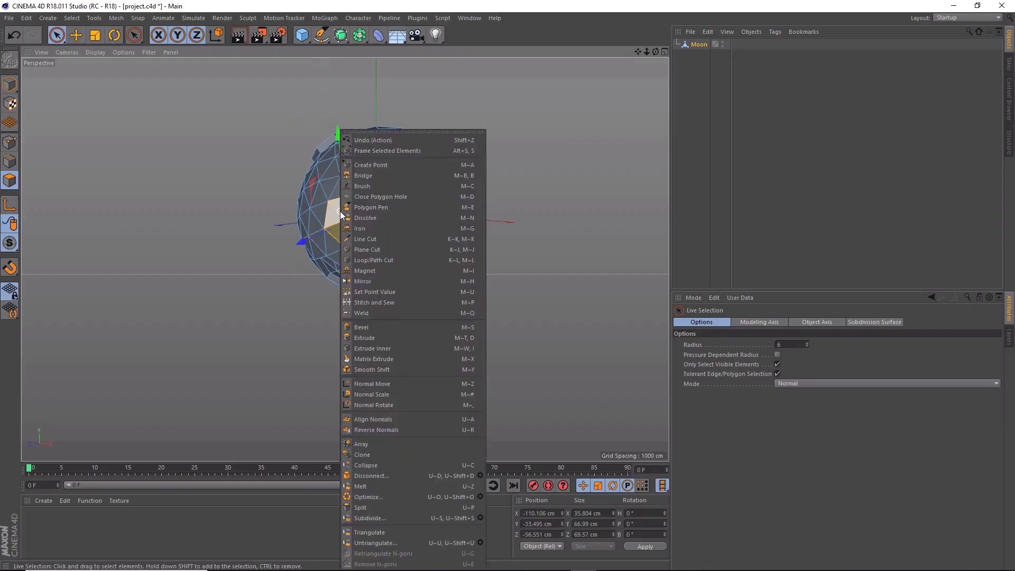
{"action": "left_click", "coordinate": [426, 341]}
{"action": "left_click_drag", "start_coordinate": [356, 233], "coordinate": [326, 233]}
{"action": "left_click_drag", "start_coordinate": [479, 268], "coordinate": [569, 277], "text": "alt"}
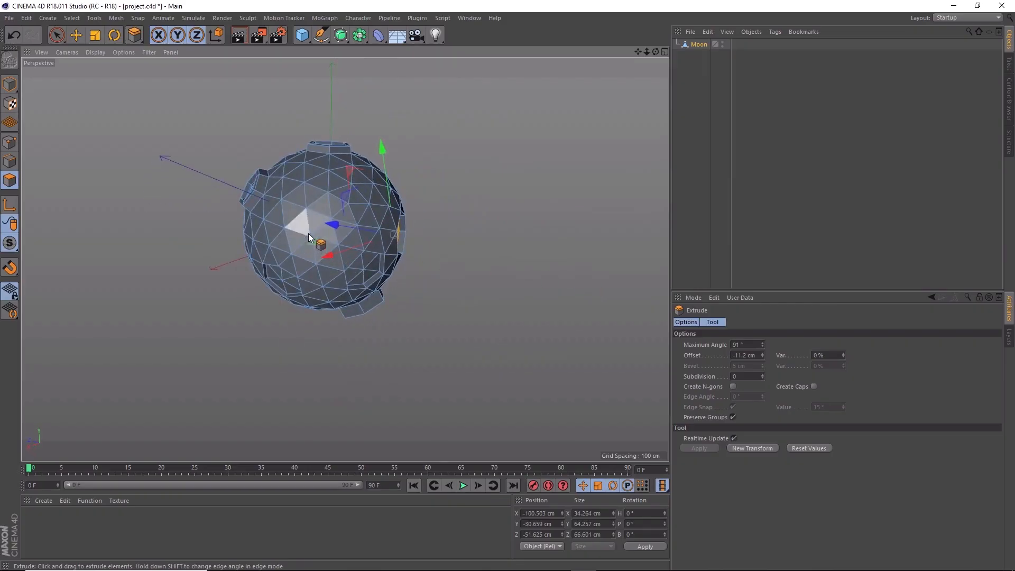
Step: Select another hexagonal group of triangles on a crater-free part of the moon's lower side and extrude it outward
{"action": "left_click", "coordinate": [56, 35]}
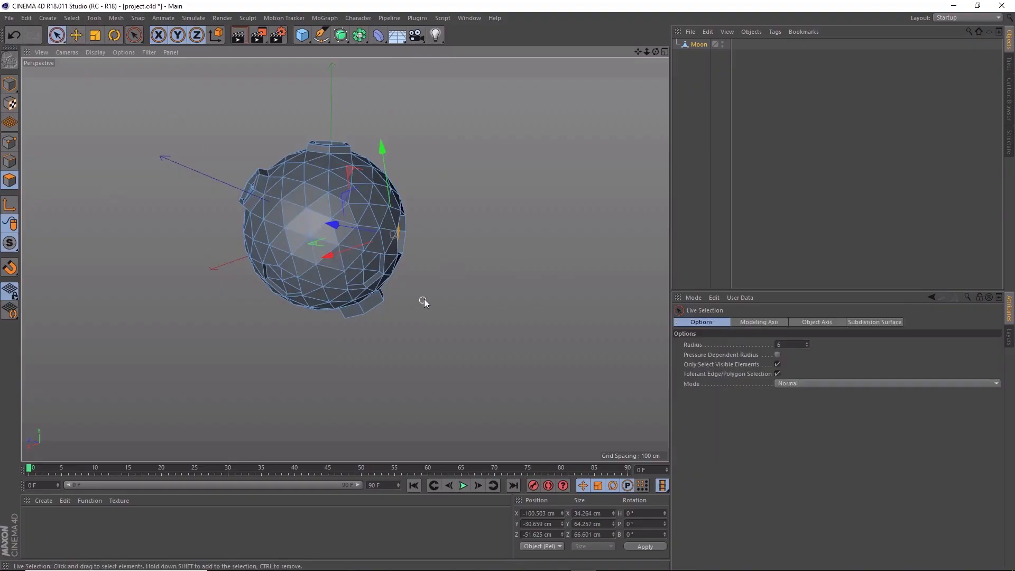
{"action": "left_click_drag", "start_coordinate": [420, 302], "coordinate": [437, 247], "text": "alt"}
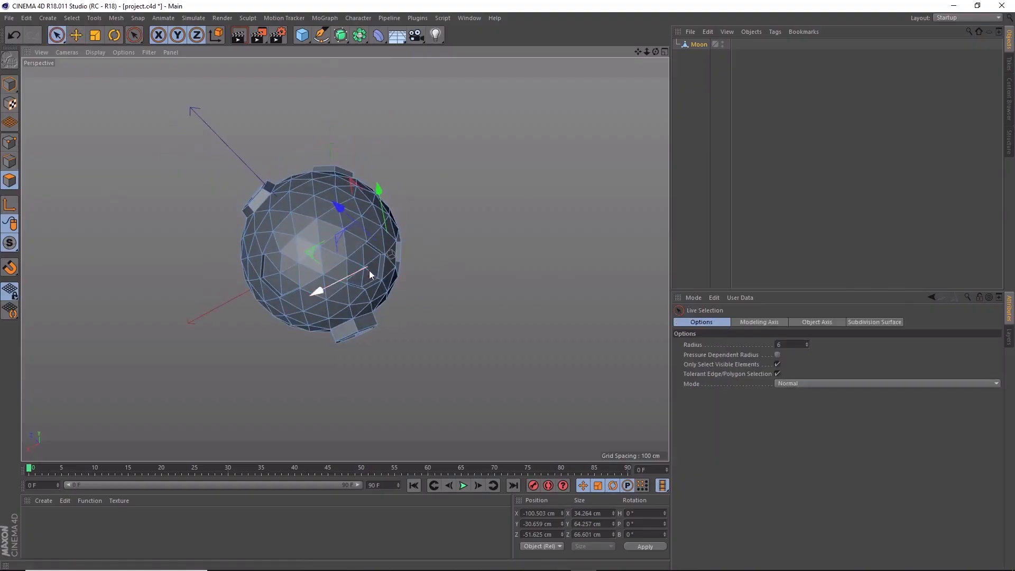
{"action": "left_click", "coordinate": [320, 246]}
{"action": "left_click", "coordinate": [316, 218]}
{"action": "left_click_drag", "start_coordinate": [352, 218], "coordinate": [366, 246], "text": "alt"}
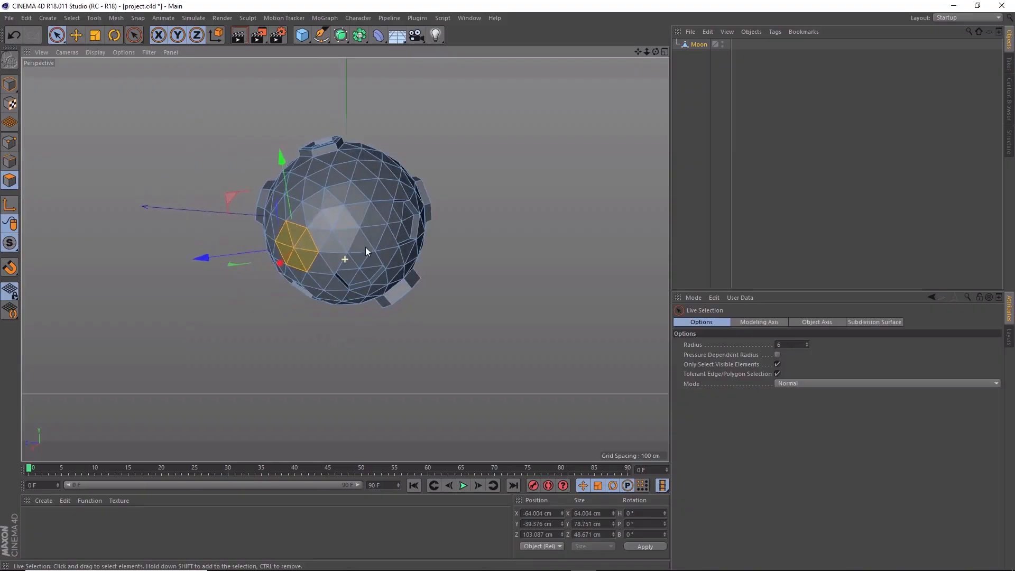
{"action": "right_click", "coordinate": [300, 245]}
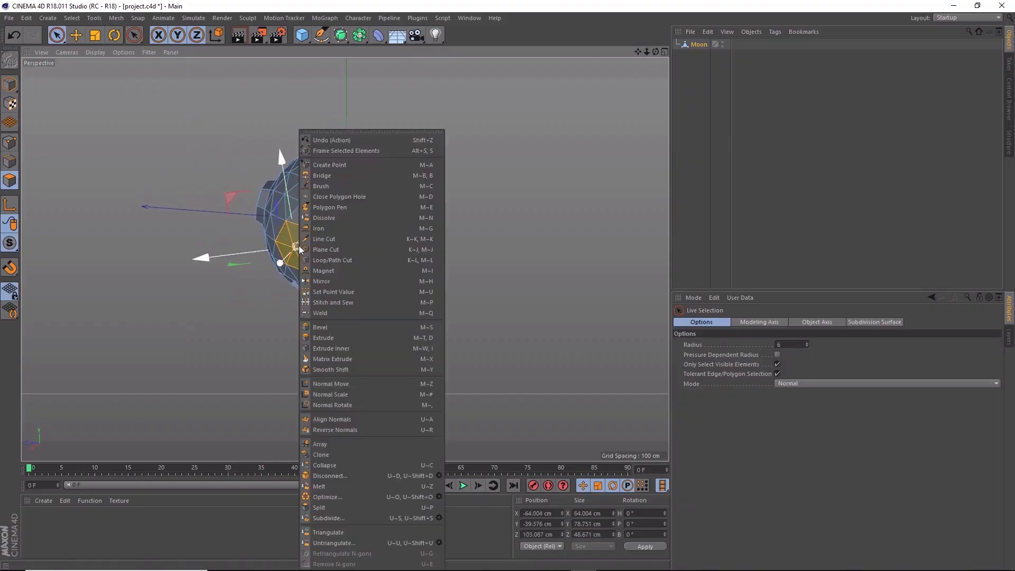
{"action": "left_click", "coordinate": [389, 338]}
{"action": "left_click_drag", "start_coordinate": [499, 246], "coordinate": [343, 249], "text": "alt"}
Step: Scale the new raised hexagon down to about 63 × 77 × 48 cm and inset it about 7.1 cm with Extrude Inner
{"action": "left_click", "coordinate": [92, 35]}
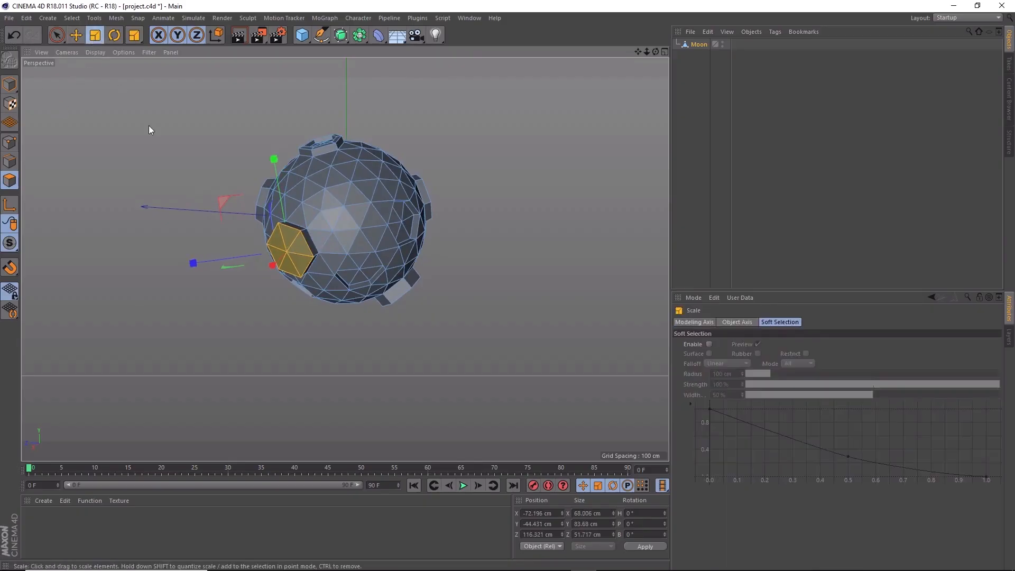
{"action": "left_click_drag", "start_coordinate": [163, 162], "coordinate": [150, 178]}
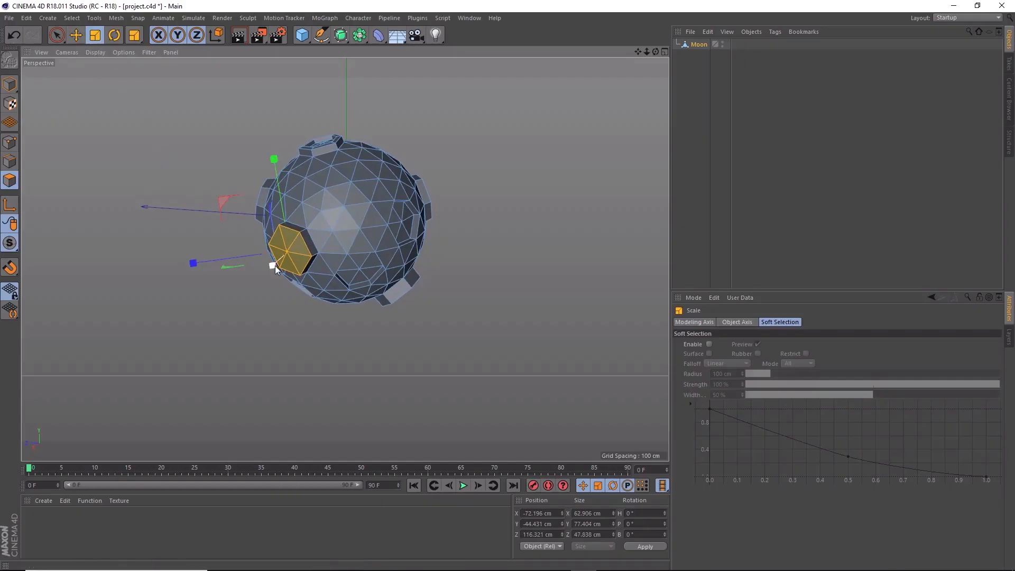
{"action": "right_click", "coordinate": [299, 234]}
{"action": "left_click", "coordinate": [292, 239]}
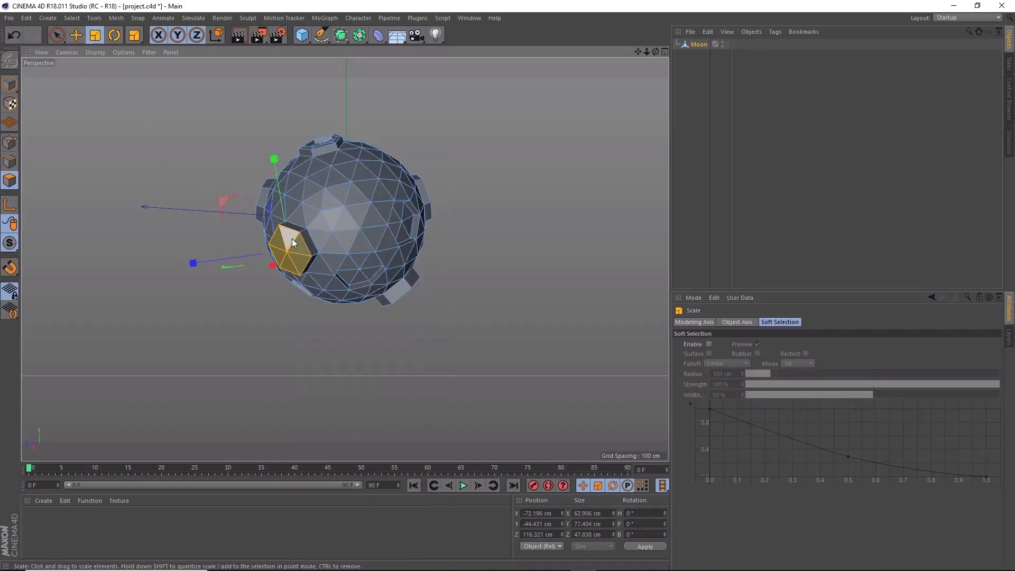
{"action": "right_click", "coordinate": [292, 238]}
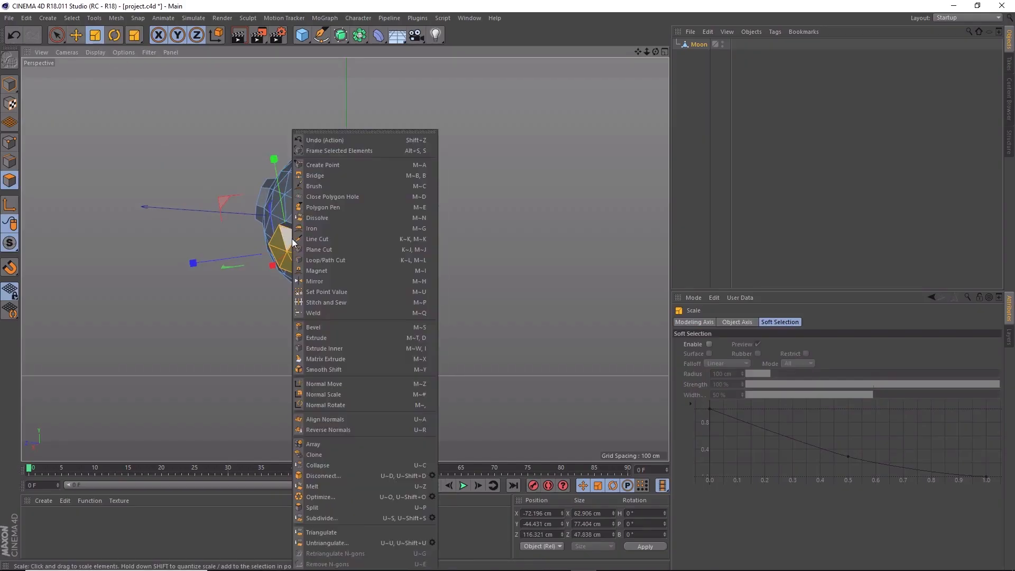
{"action": "left_click", "coordinate": [376, 348]}
{"action": "left_click_drag", "start_coordinate": [287, 243], "coordinate": [295, 244]}
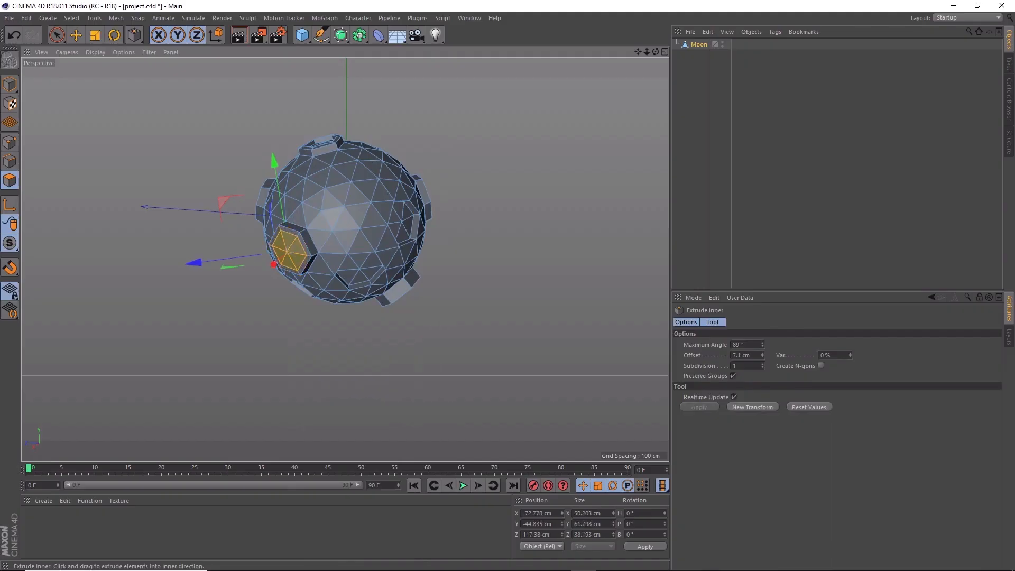
Step: Extrude the inset hexagon of the lower raised crater inward, with an offset of about -8.2 cm
{"action": "right_click", "coordinate": [295, 239]}
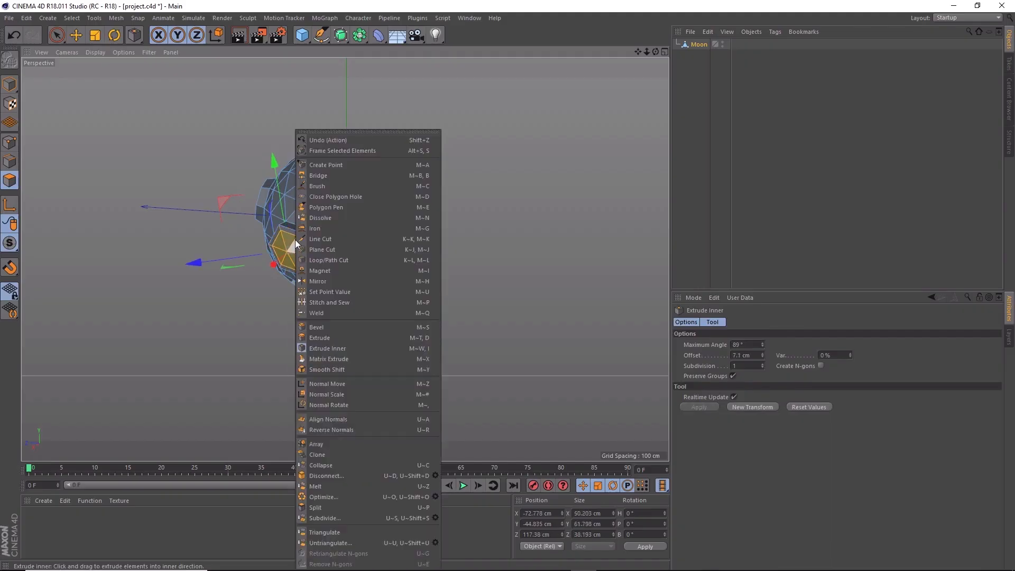
{"action": "left_click", "coordinate": [411, 339]}
{"action": "left_click_drag", "start_coordinate": [297, 256], "coordinate": [293, 256]}
{"action": "left_click_drag", "start_coordinate": [480, 246], "coordinate": [527, 212], "text": "alt"}
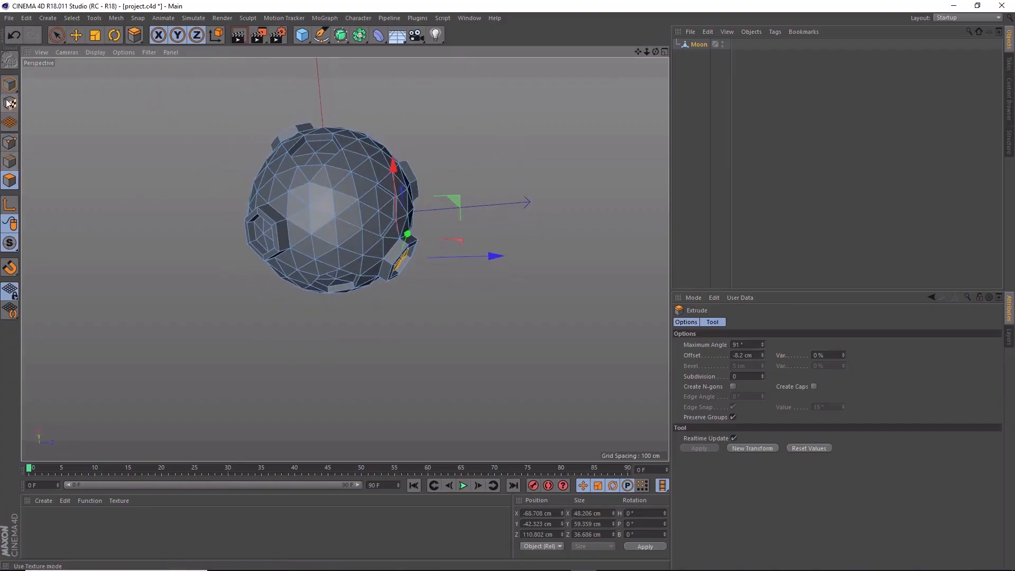
Step: Select a hexagon of triangles on a bare area between the craters and extrude it inward, with an offset of about -10.9 cm
{"action": "key", "text": "space"}
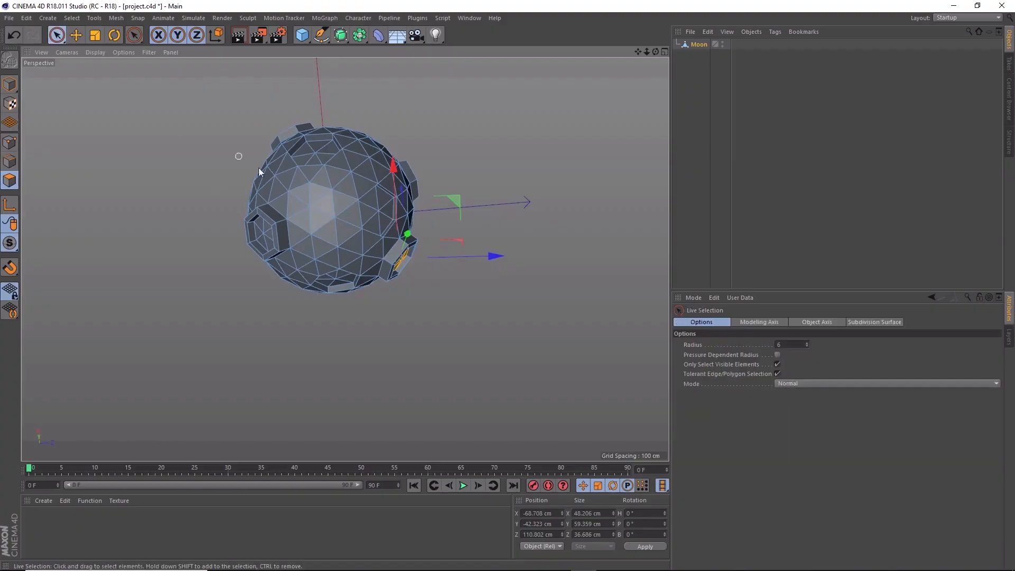
{"action": "left_click", "coordinate": [334, 219]}
{"action": "mouse_move", "coordinate": [426, 271]}
{"action": "left_mouse_down", "text": "alt"}
{"action": "mouse_move", "coordinate": [503, 281]}
{"action": "mouse_move", "coordinate": [508, 246]}
{"action": "mouse_move", "coordinate": [481, 276]}
{"action": "mouse_move", "coordinate": [461, 226]}
{"action": "mouse_move", "coordinate": [493, 226]}
{"action": "mouse_move", "coordinate": [502, 261]}
{"action": "mouse_move", "coordinate": [441, 277]}
{"action": "left_mouse_up", "text": "alt"}
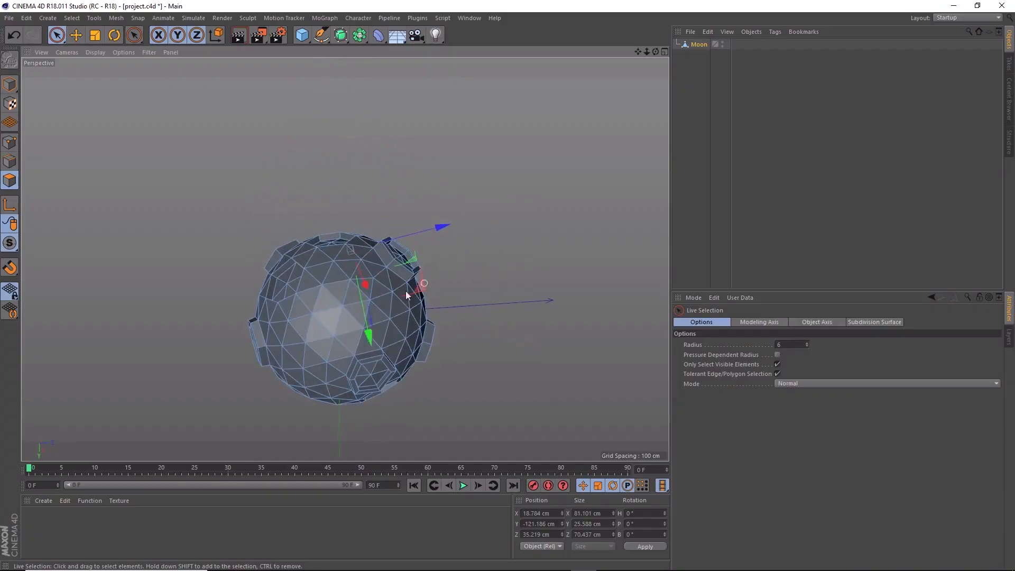
{"action": "left_click", "coordinate": [343, 307]}
{"action": "left_click_drag", "start_coordinate": [399, 308], "coordinate": [459, 275], "text": "alt"}
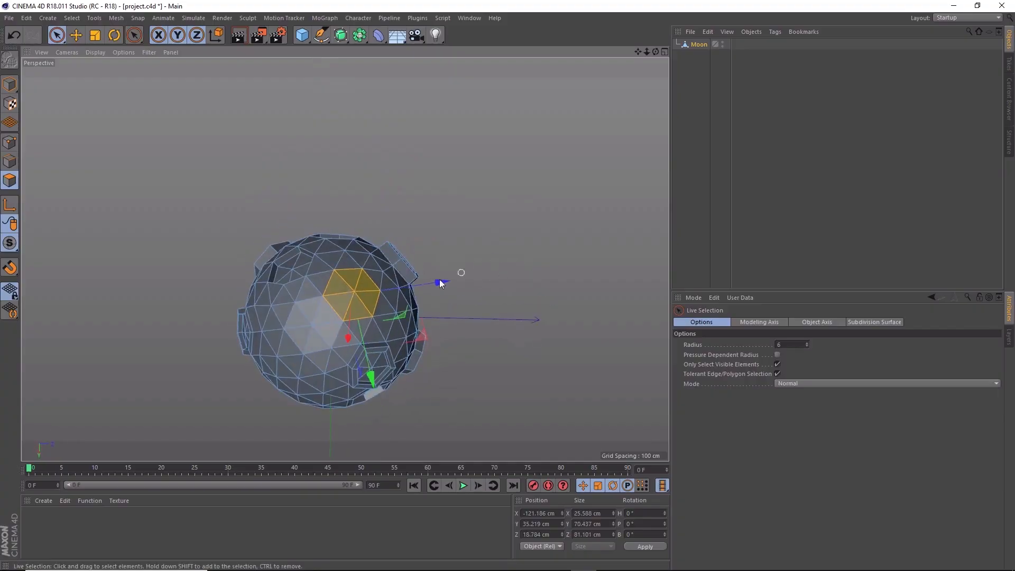
{"action": "right_click", "coordinate": [365, 287]}
{"action": "left_click", "coordinate": [444, 339]}
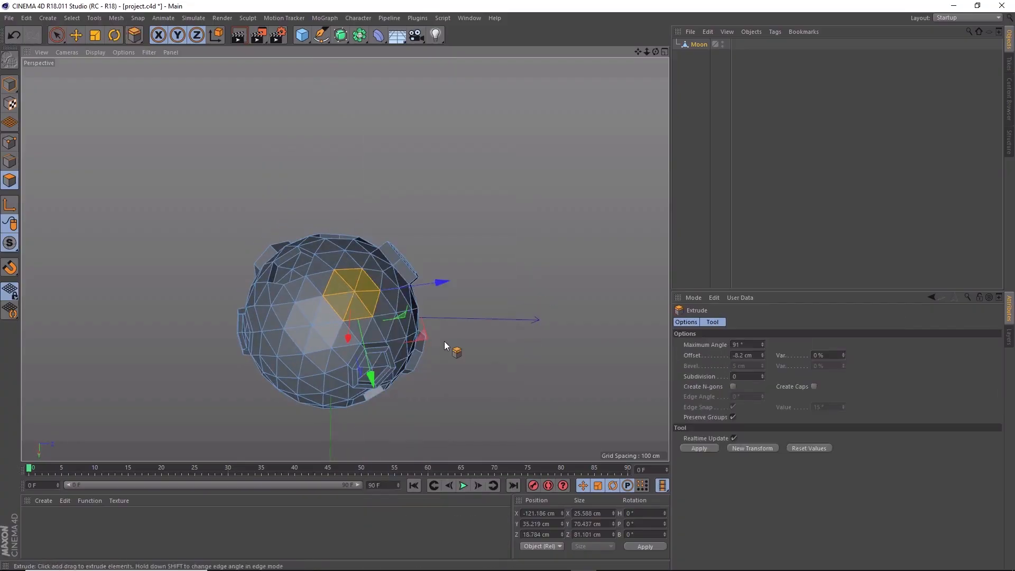
{"action": "left_click_drag", "start_coordinate": [365, 303], "coordinate": [547, 236]}
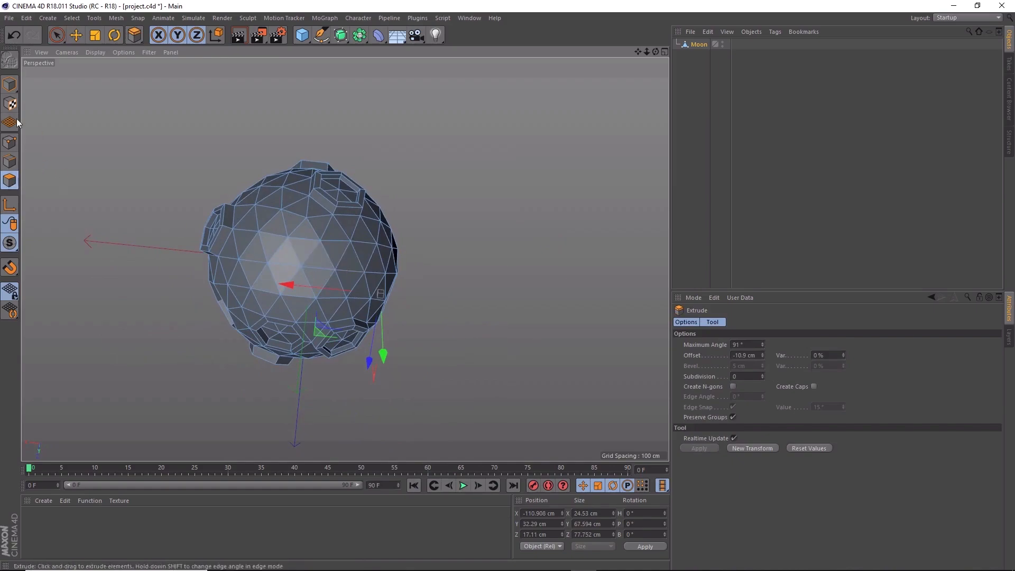
Step: Select a hexagonal group of triangles on a crater-free area of the moon with Live Selection
{"action": "left_click", "coordinate": [58, 37]}
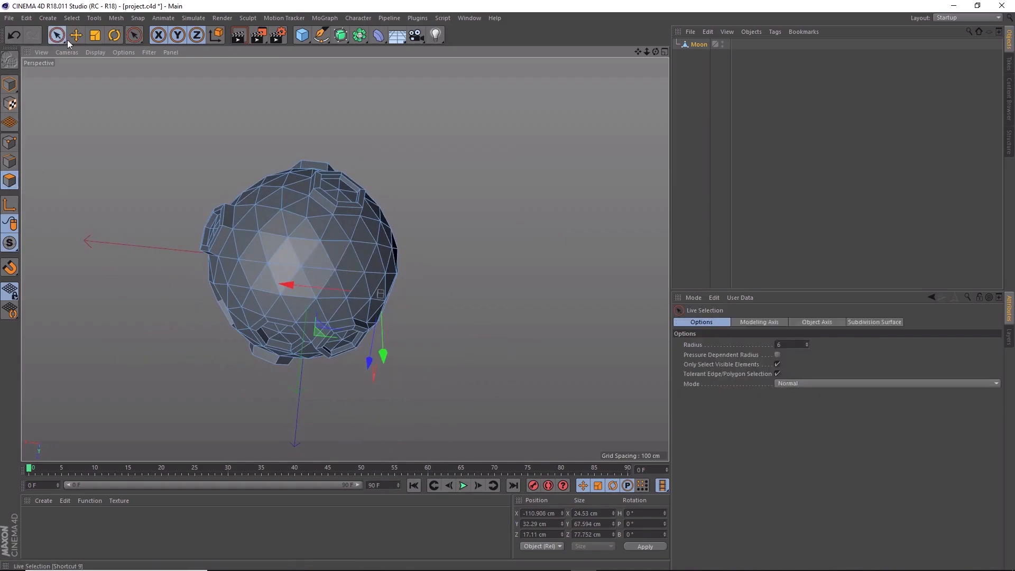
{"action": "left_click", "coordinate": [302, 266]}
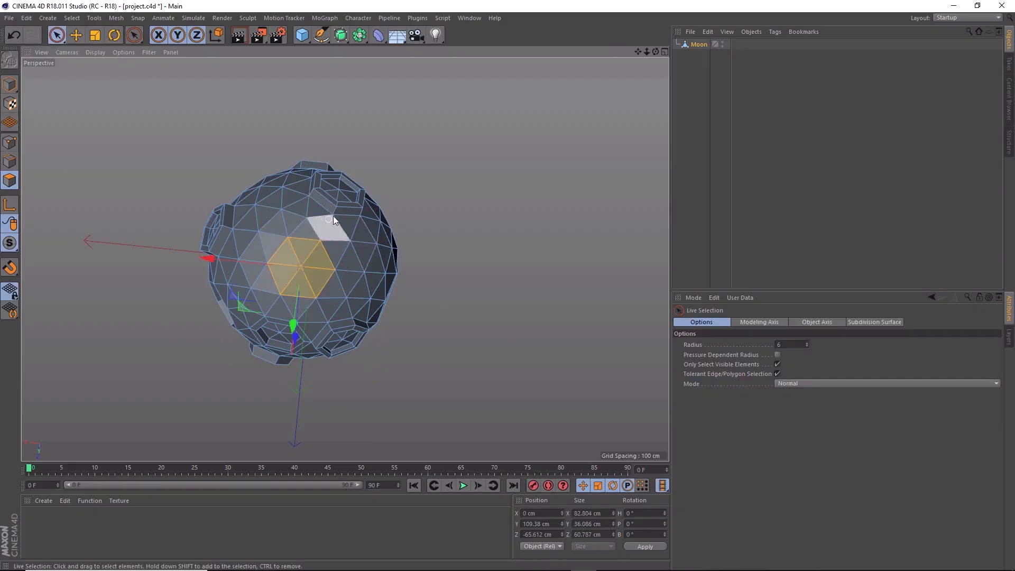
{"action": "right_click", "coordinate": [298, 262]}
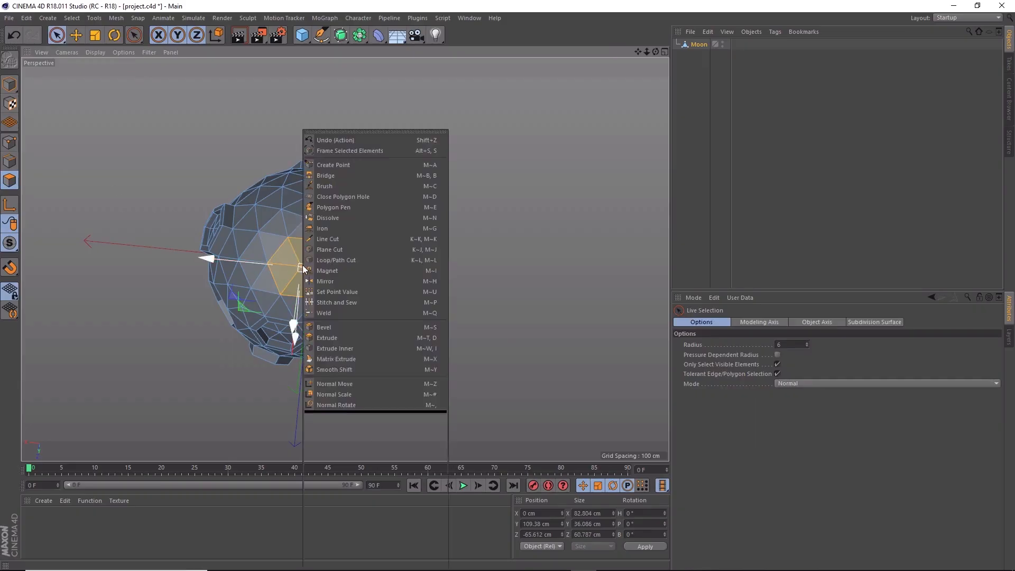
{"action": "left_click", "coordinate": [386, 335]}
{"action": "left_click_drag", "start_coordinate": [319, 273], "coordinate": [301, 274]}
{"action": "left_click_drag", "start_coordinate": [478, 246], "coordinate": [504, 166], "text": "alt"}
{"action": "key", "text": "ctrl+z"}
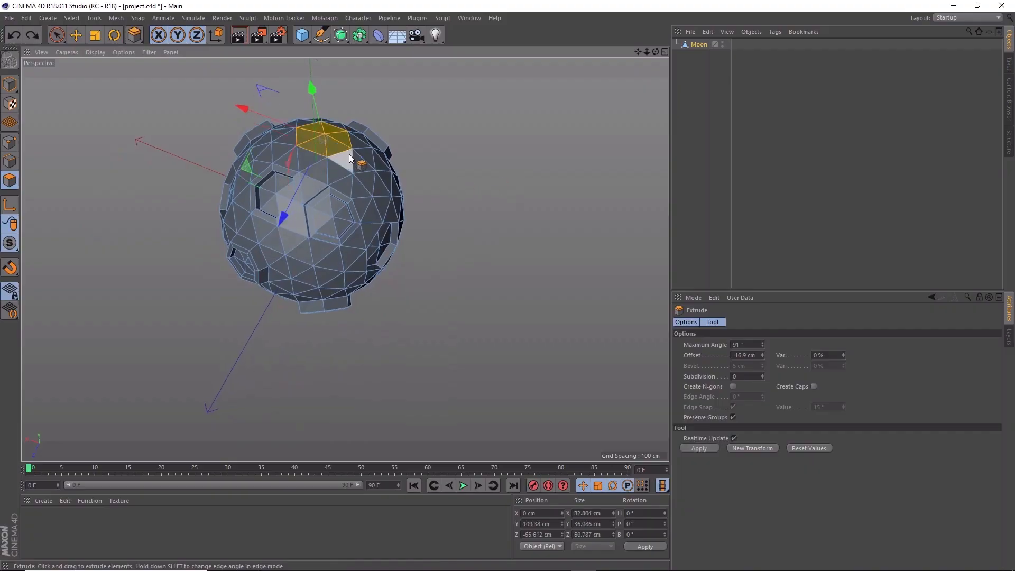
{"action": "left_click_drag", "start_coordinate": [340, 144], "coordinate": [319, 145]}
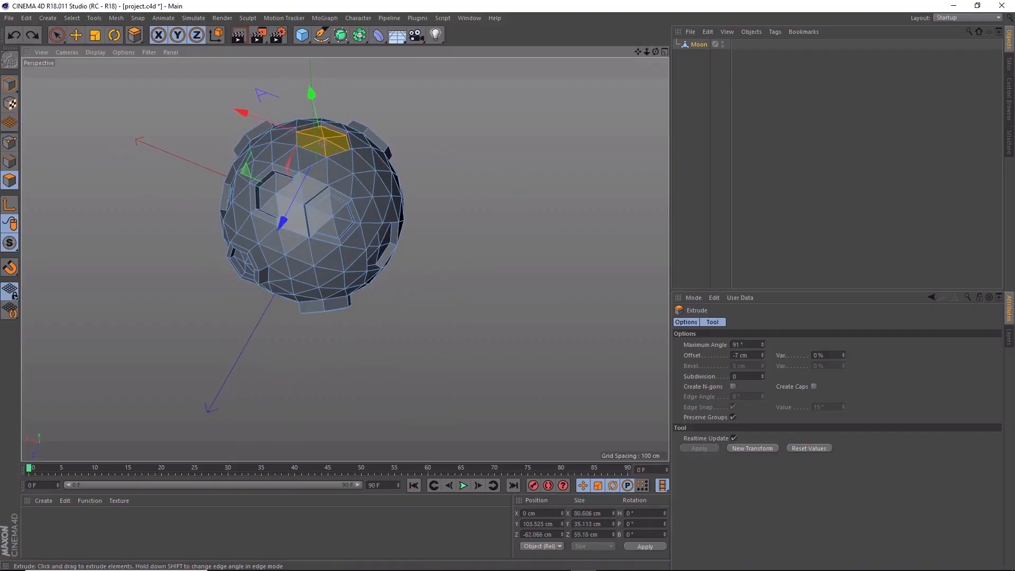
{"action": "left_click_drag", "start_coordinate": [434, 111], "coordinate": [426, 147], "text": "alt"}
Step: Inset the selected hexagon about 5.2 cm with Extrude Inner and extrude it inward with an offset of about -5.3 cm
{"action": "right_click", "coordinate": [313, 163]}
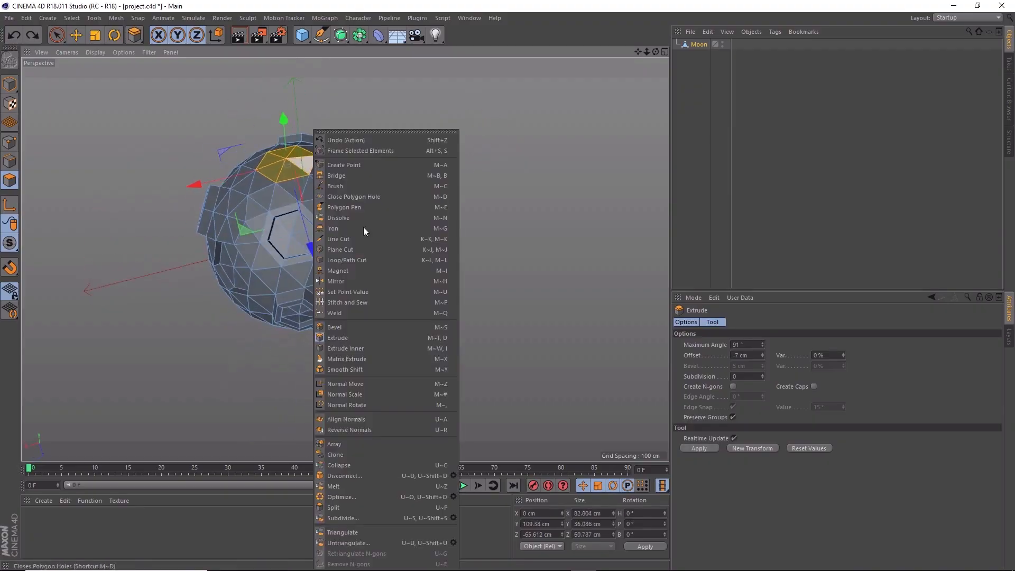
{"action": "left_click", "coordinate": [415, 347]}
{"action": "left_click_drag", "start_coordinate": [304, 158], "coordinate": [318, 152]}
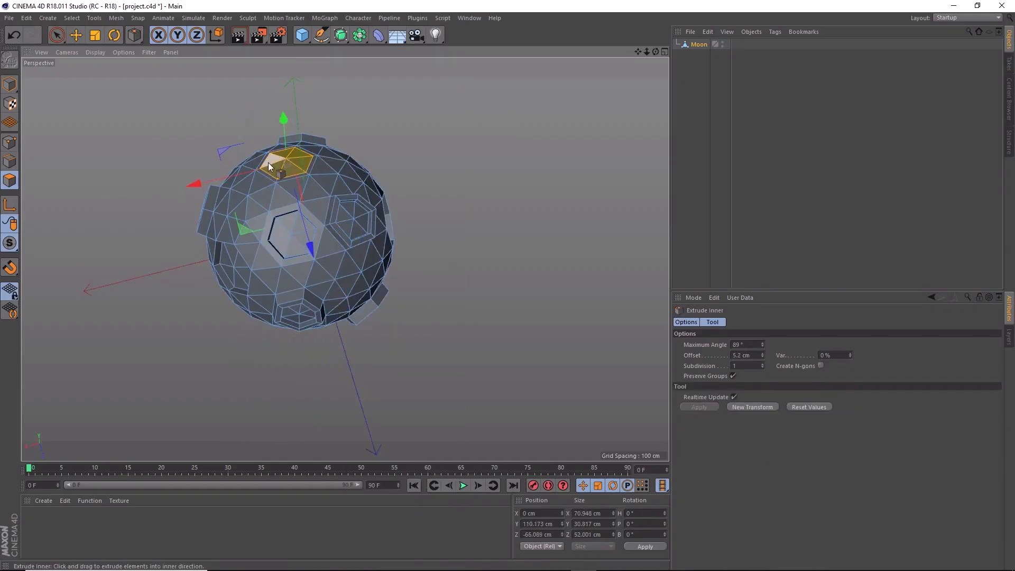
{"action": "right_click", "coordinate": [276, 174]}
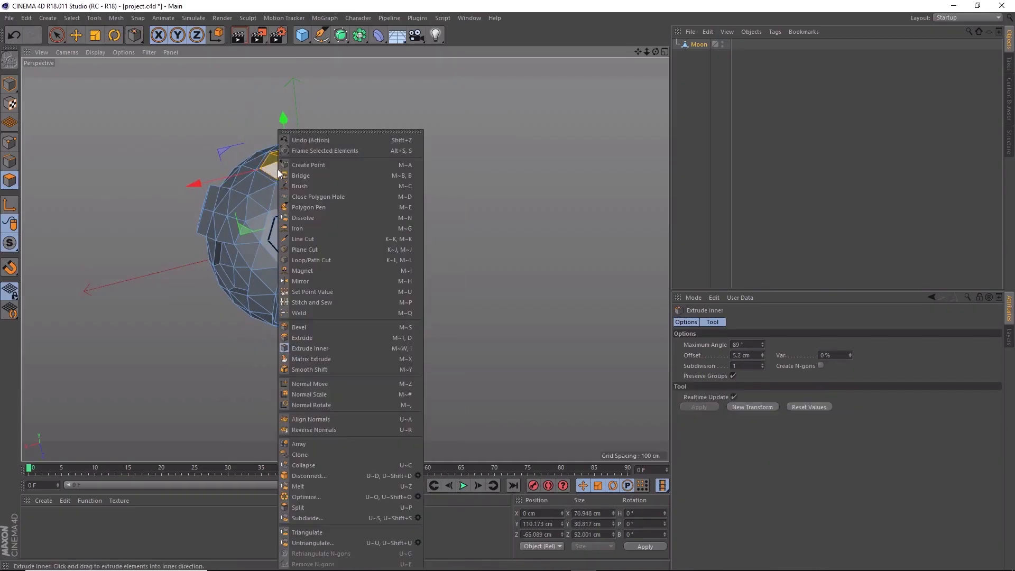
{"action": "left_click", "coordinate": [369, 337]}
{"action": "left_click_drag", "start_coordinate": [287, 172], "coordinate": [261, 172]}
{"action": "left_click_drag", "start_coordinate": [389, 136], "coordinate": [299, 216], "text": "alt"}
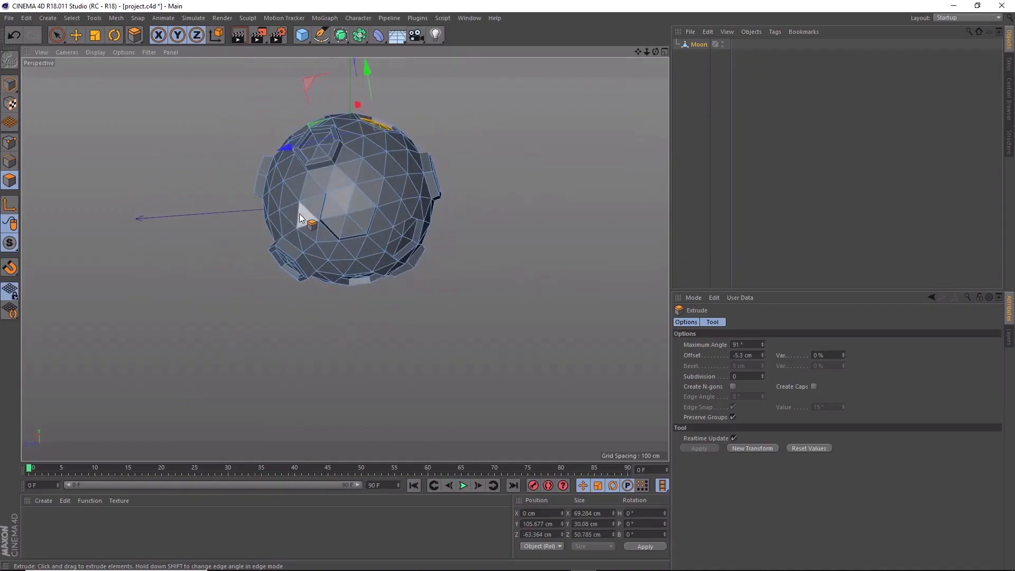
{"action": "left_click_drag", "start_coordinate": [317, 381], "coordinate": [353, 343], "text": "alt"}
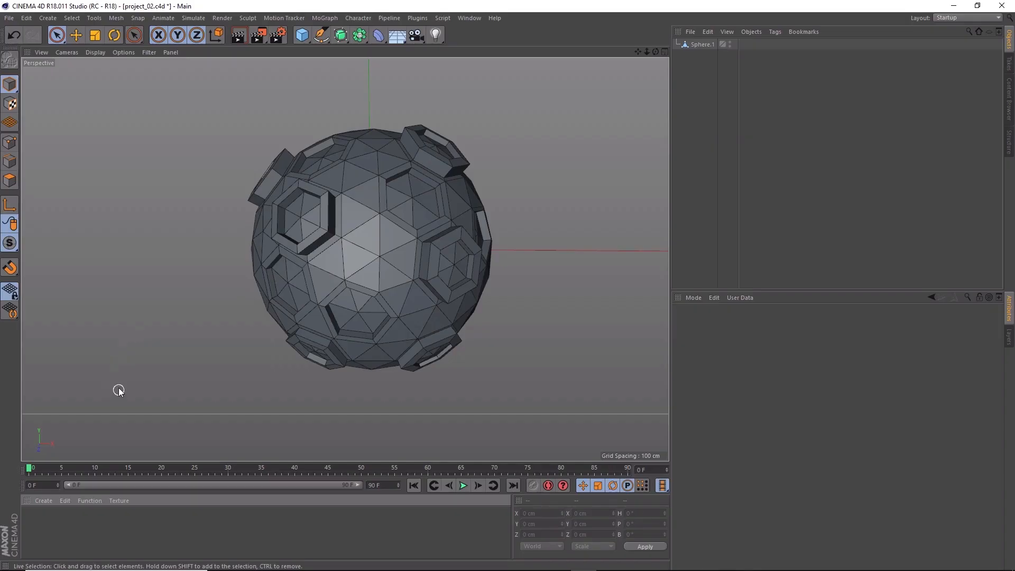
Step: Create a new material and turn off its Reflectance channel
{"action": "left_click", "coordinate": [48, 502]}
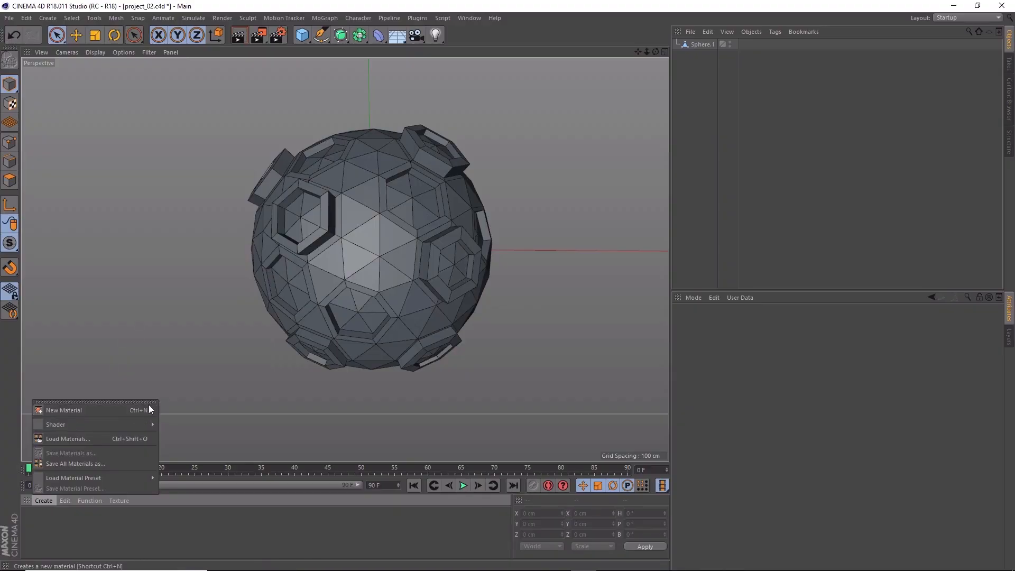
{"action": "left_click", "coordinate": [112, 409]}
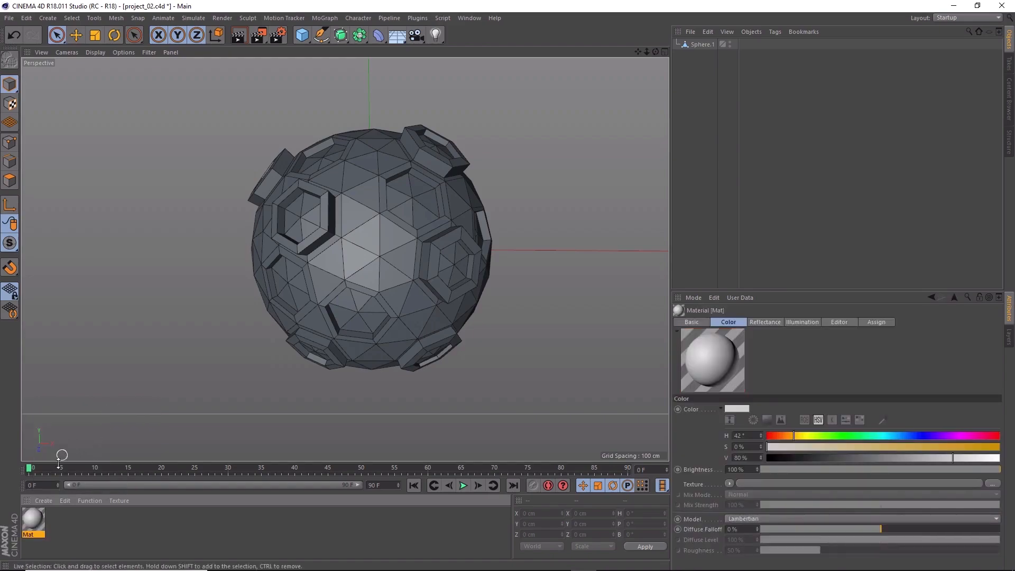
{"action": "double_click", "coordinate": [34, 521]}
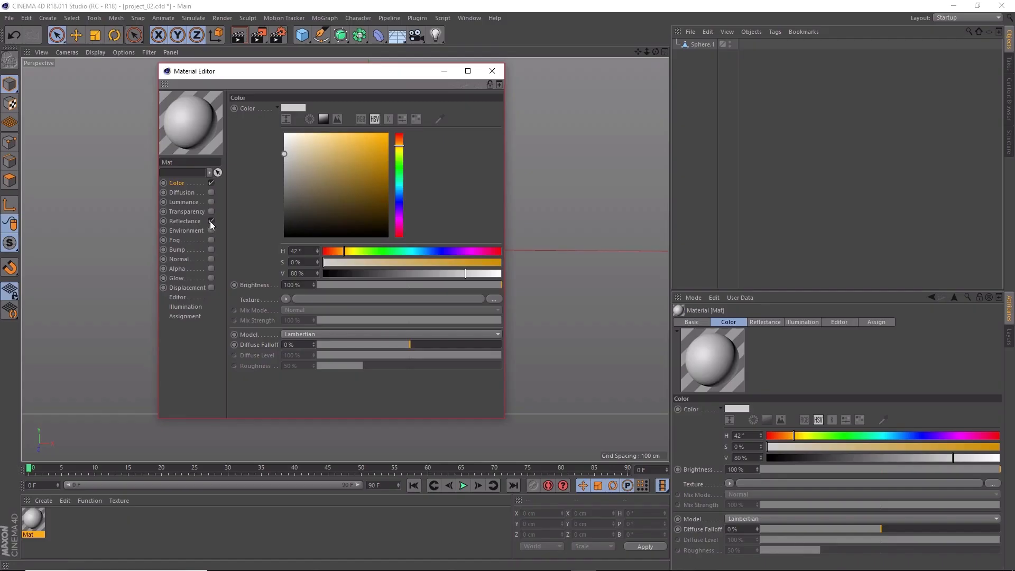
{"action": "left_click", "coordinate": [211, 221]}
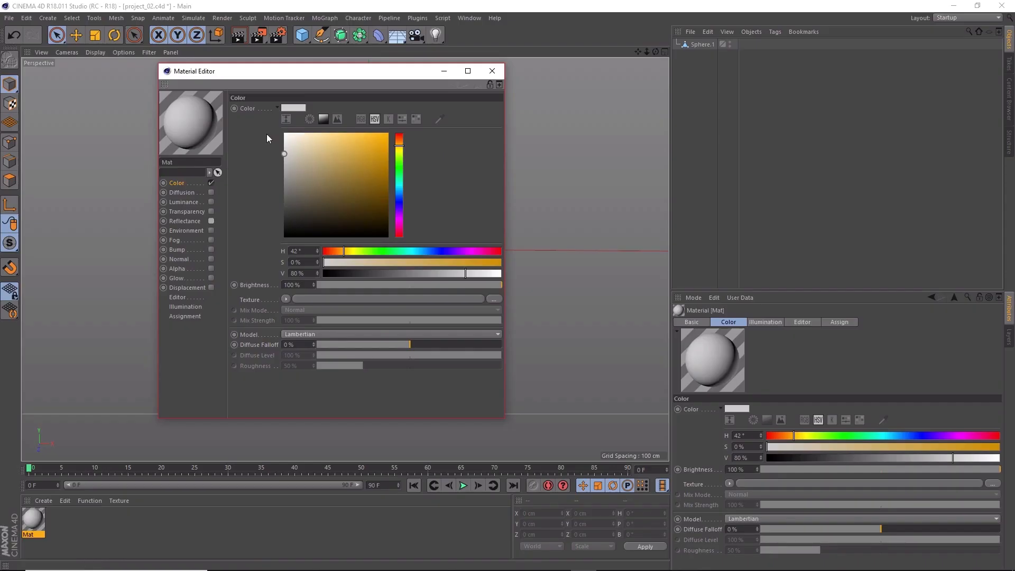
Step: Set the material's color to a pale beige with hue 50°, saturation about 8.6 % and value about 79.7 %
{"action": "mouse_move", "coordinate": [293, 109]}
{"action": "left_click", "coordinate": [290, 108]}
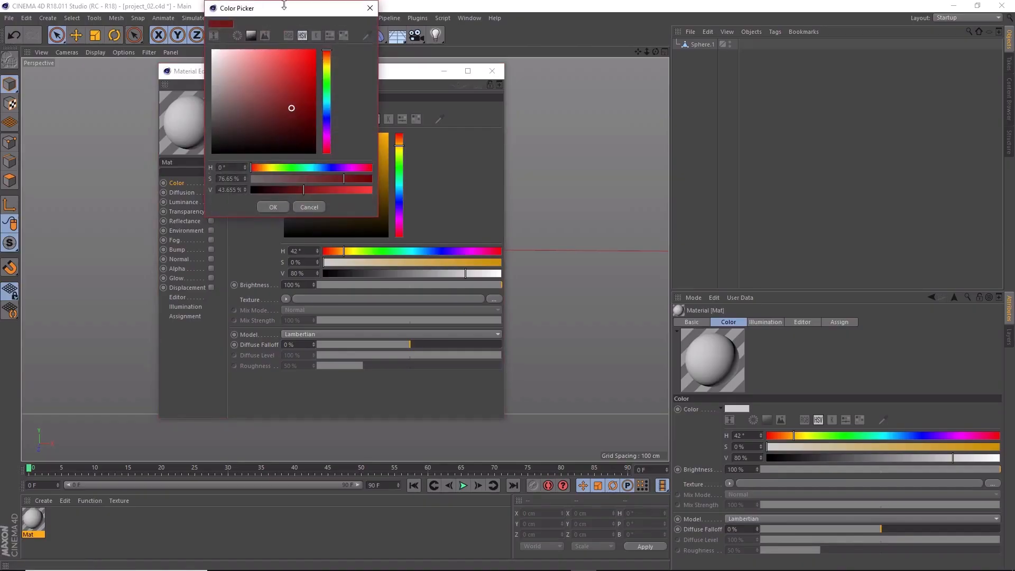
{"action": "left_click_drag", "start_coordinate": [290, 9], "coordinate": [502, 86]}
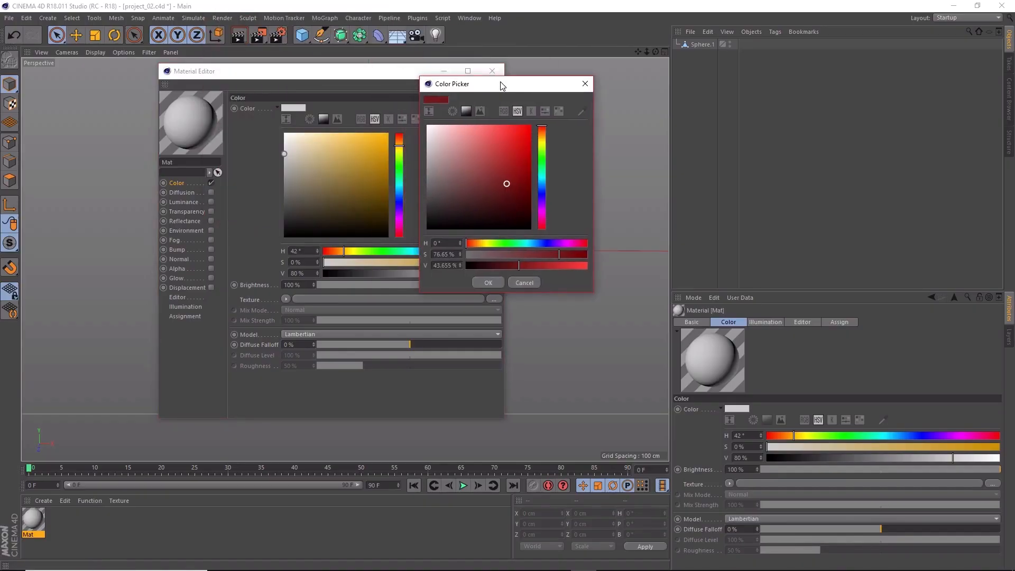
{"action": "left_click", "coordinate": [541, 140]}
{"action": "left_click", "coordinate": [450, 149]}
{"action": "left_click_drag", "start_coordinate": [451, 148], "coordinate": [435, 144]}
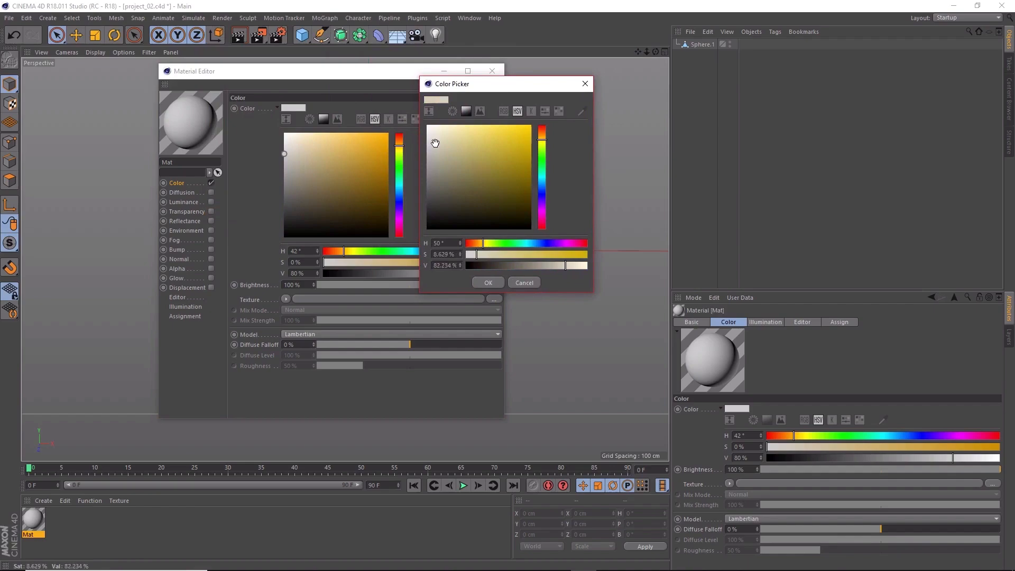
{"action": "left_click_drag", "start_coordinate": [435, 143], "coordinate": [499, 154]}
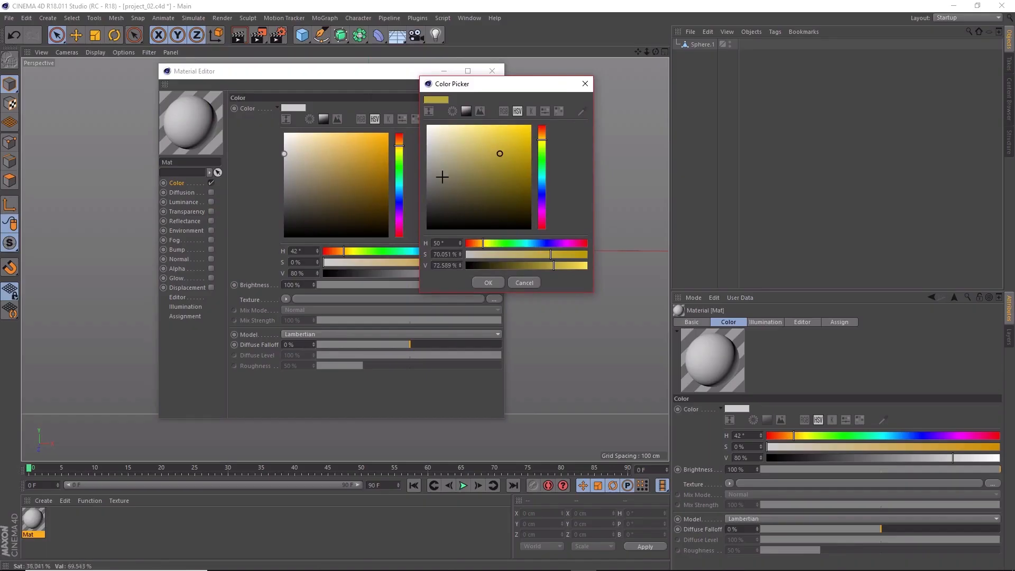
{"action": "left_click", "coordinate": [488, 282]}
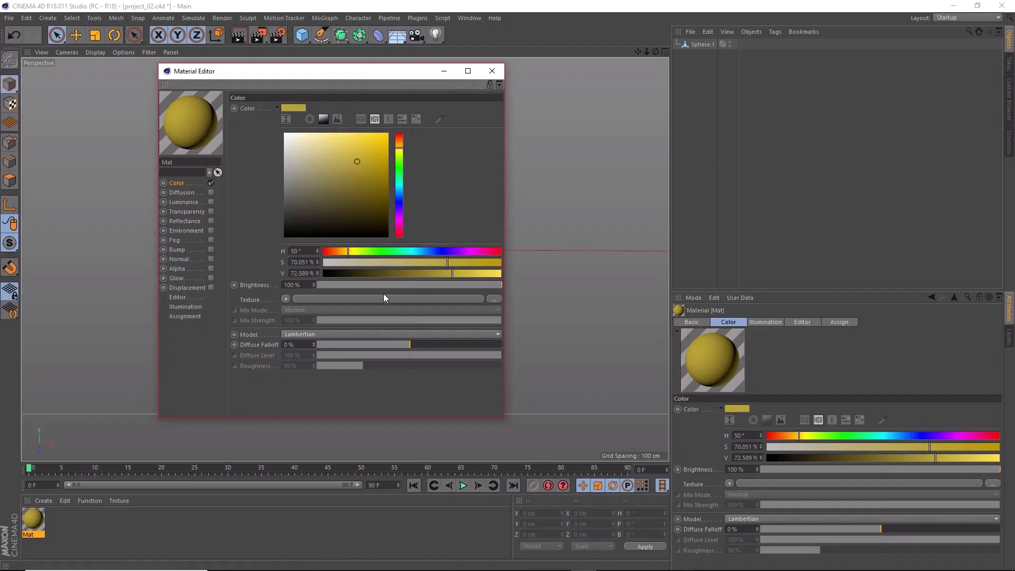
{"action": "left_click_drag", "start_coordinate": [298, 157], "coordinate": [293, 154]}
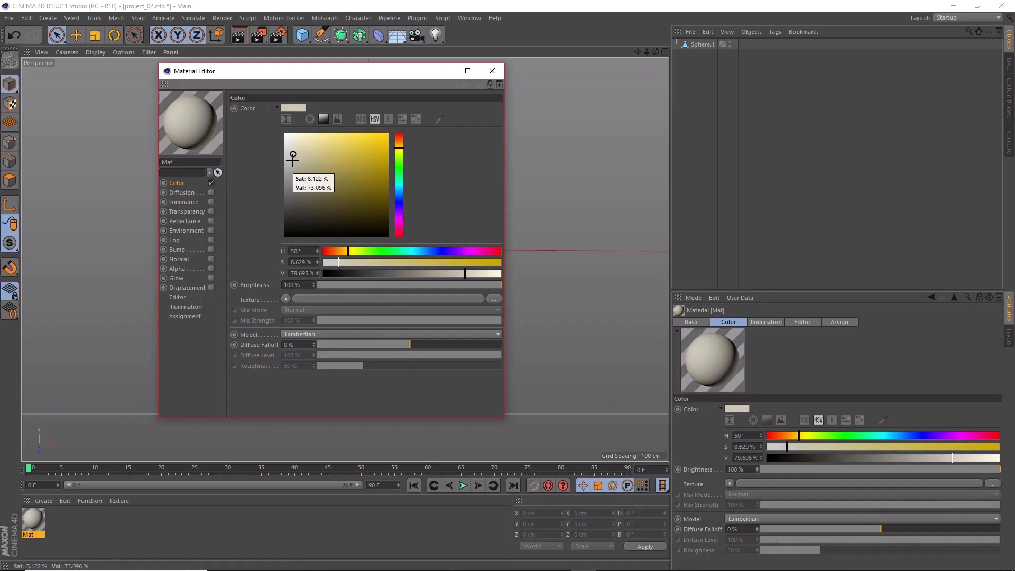
{"action": "left_click", "coordinate": [490, 74]}
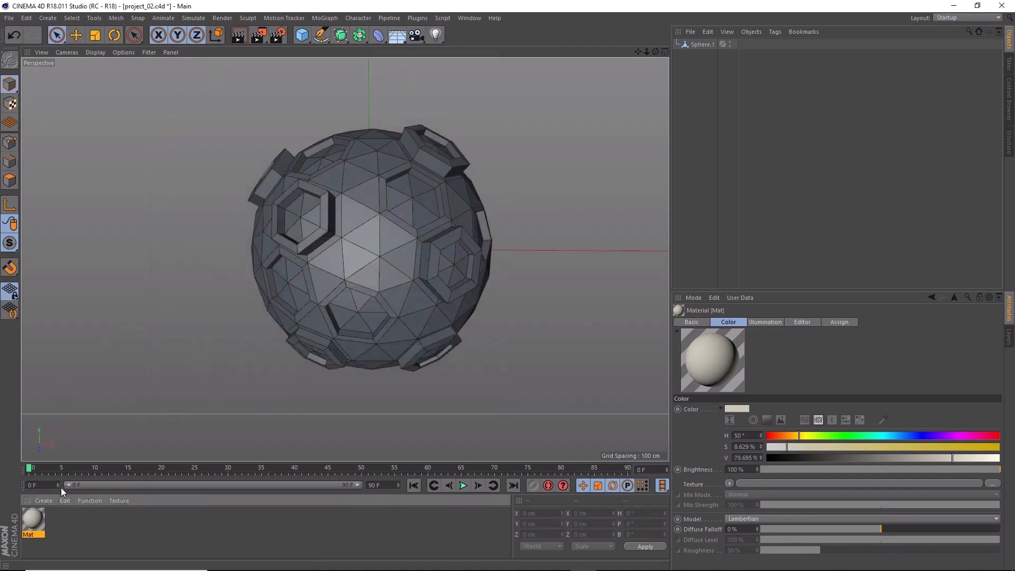
Step: Apply the pale beige material to the whole moon
{"action": "left_click_drag", "start_coordinate": [30, 521], "coordinate": [316, 331]}
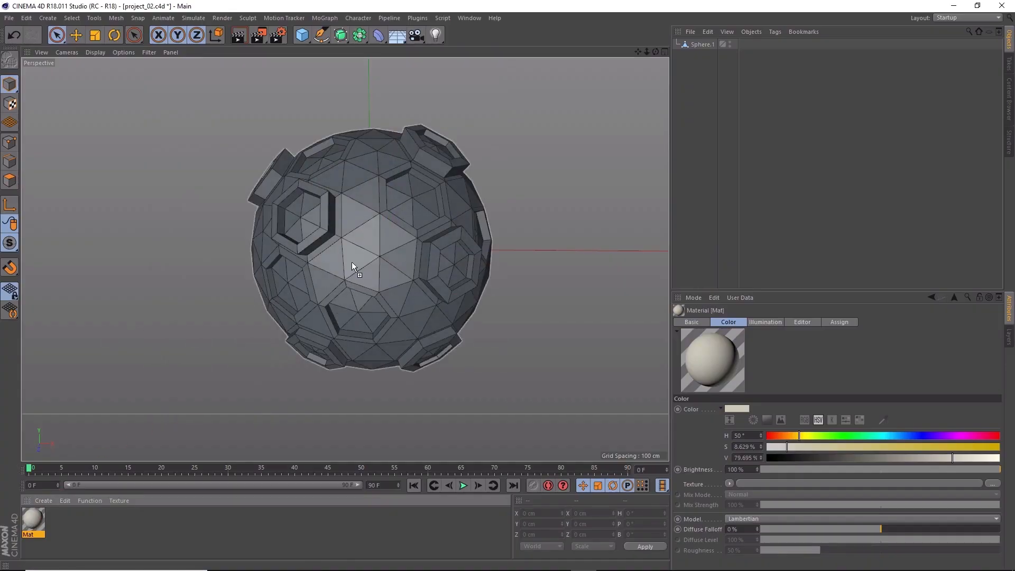
{"action": "left_click_drag", "start_coordinate": [303, 239], "coordinate": [346, 237]}
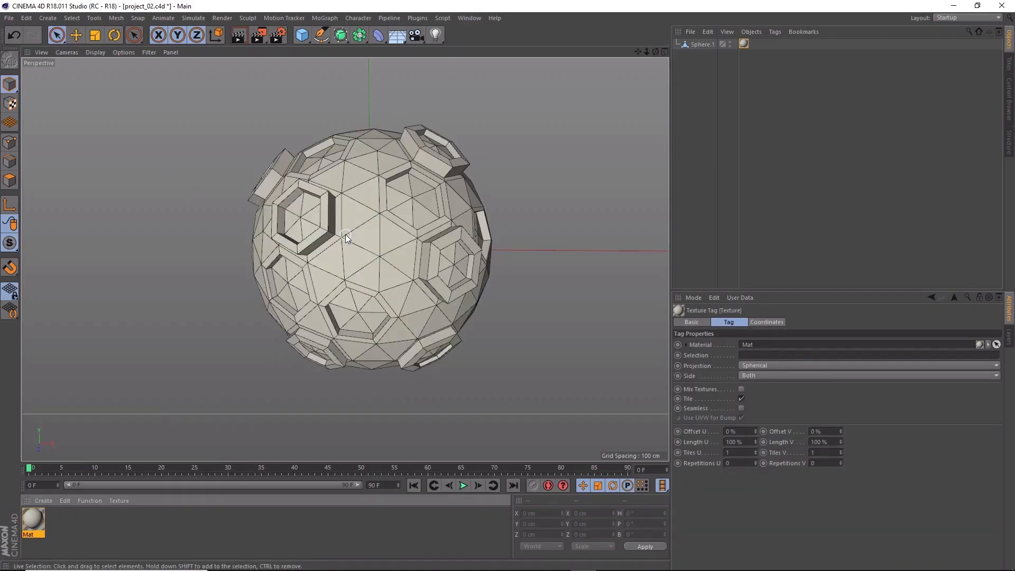
Step: Assign the same material to the Sphere.1 object a second time and delete the duplicate texture tag
{"action": "left_click_drag", "start_coordinate": [38, 522], "coordinate": [711, 50]}
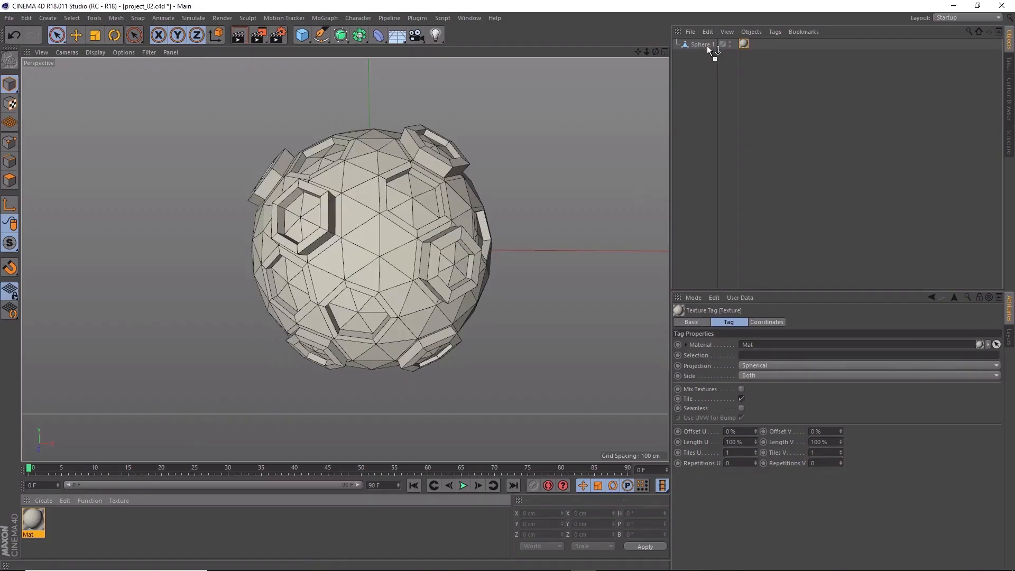
{"action": "left_click_drag", "start_coordinate": [707, 46], "coordinate": [707, 47]}
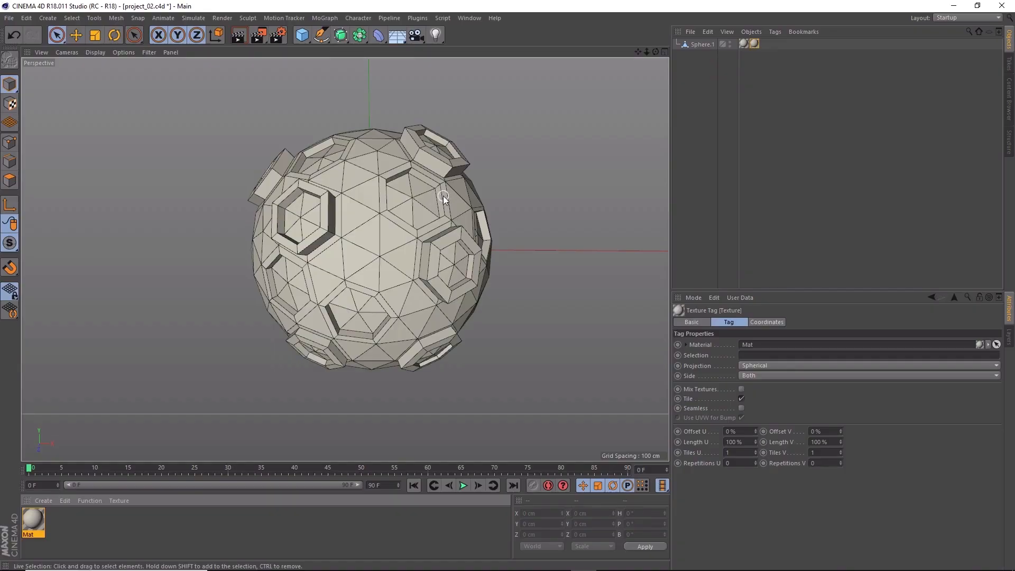
{"action": "left_click", "coordinate": [757, 45]}
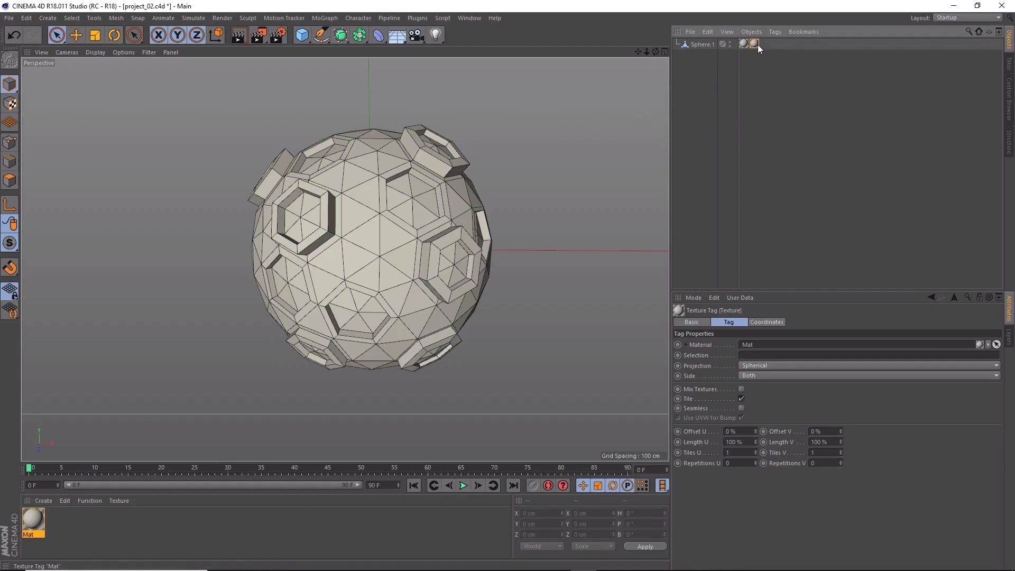
{"action": "key", "text": "Delete"}
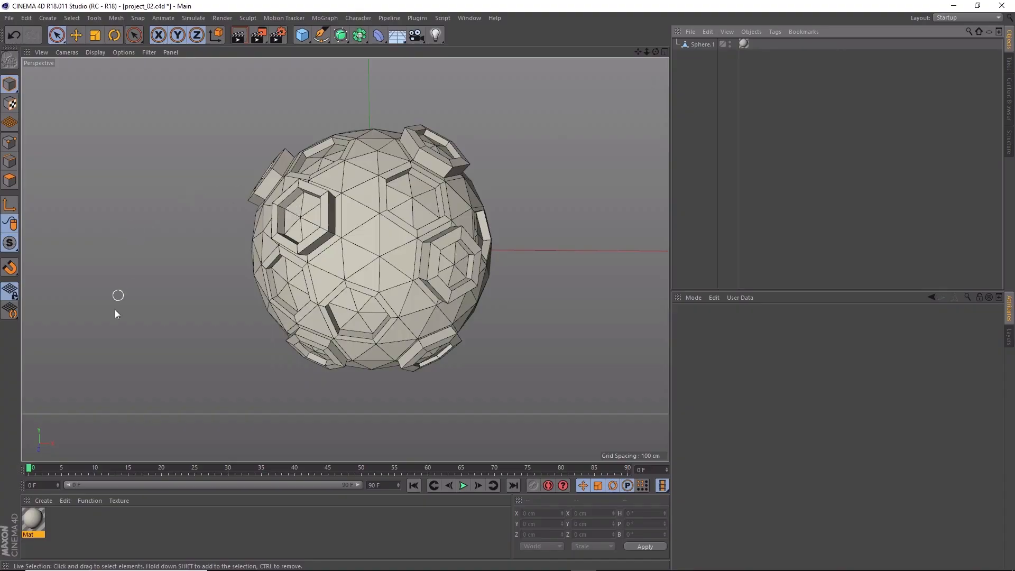
Step: Create a second, darker grey material with hue 50°, saturation about 5.6 % and value about 61.4 %, and turn off its Reflectance channel
{"action": "left_click", "coordinate": [43, 500]}
{"action": "left_click", "coordinate": [82, 411]}
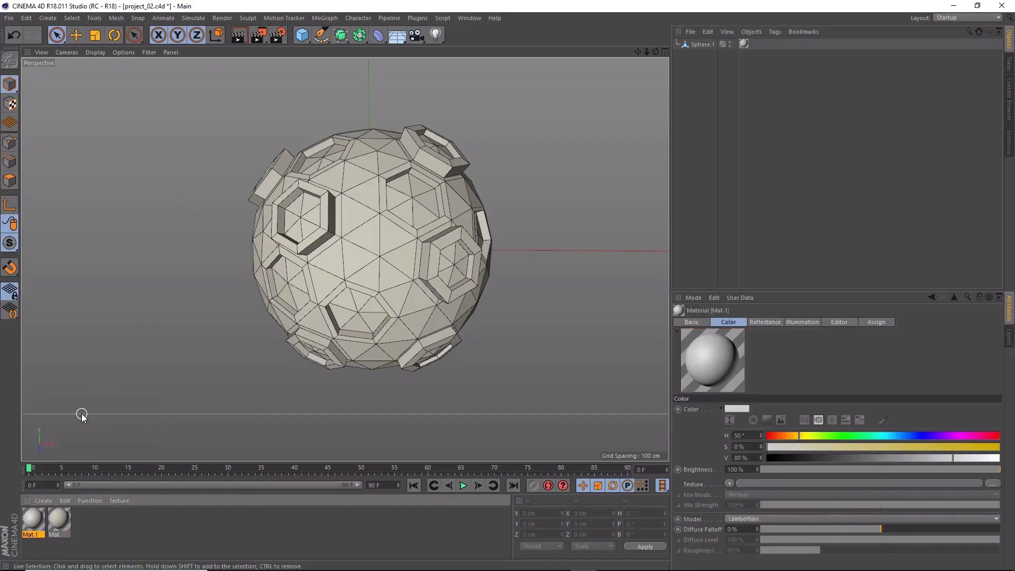
{"action": "double_click", "coordinate": [33, 520]}
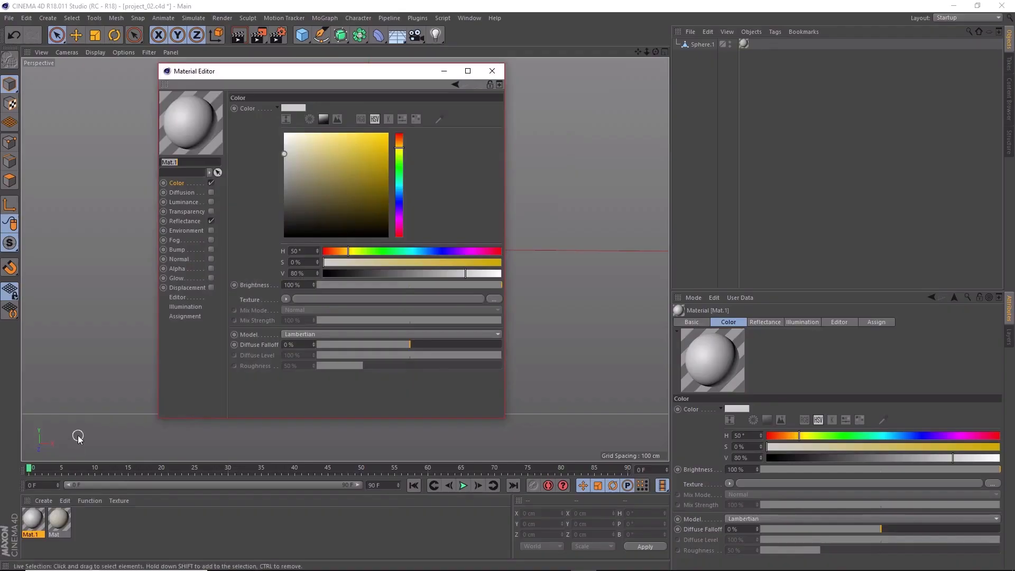
{"action": "left_click", "coordinate": [289, 165]}
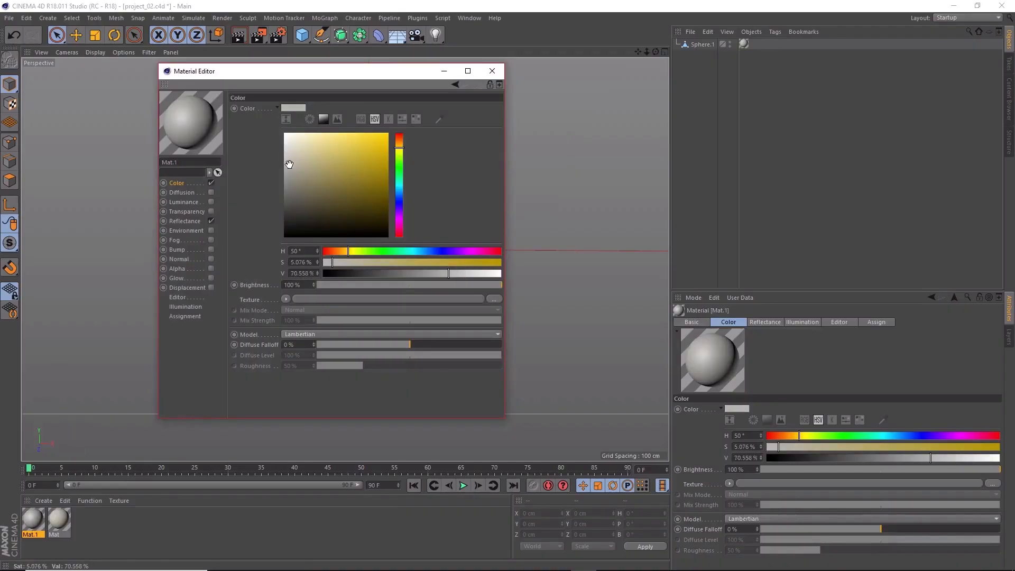
{"action": "left_click", "coordinate": [290, 173]}
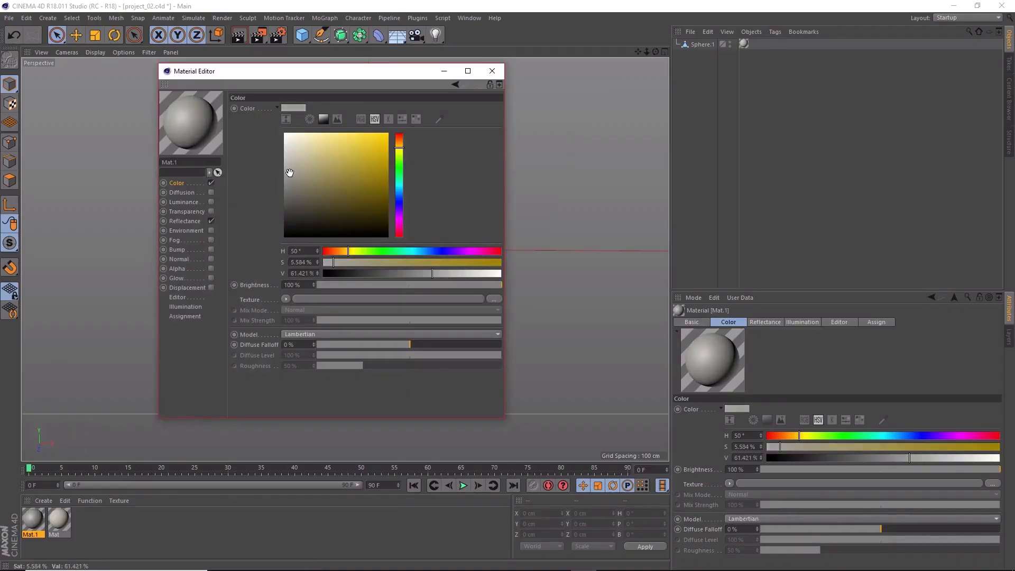
{"action": "left_click", "coordinate": [211, 222]}
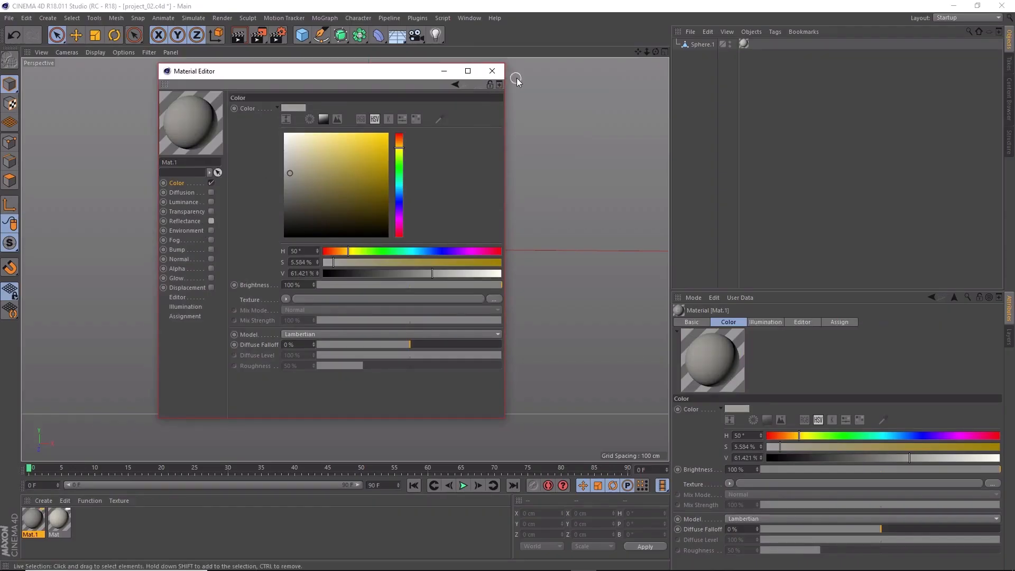
Step: Apply Mat.1 only to the recessed inner polygons of the raised hexagonal crater on Sphere.1
{"action": "left_click", "coordinate": [499, 74]}
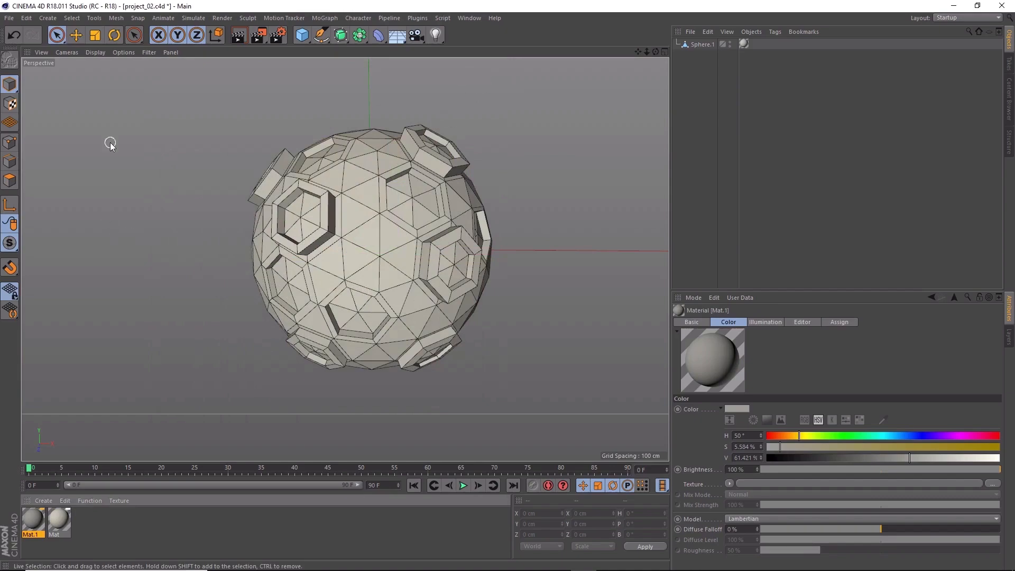
{"action": "left_click", "coordinate": [10, 182]}
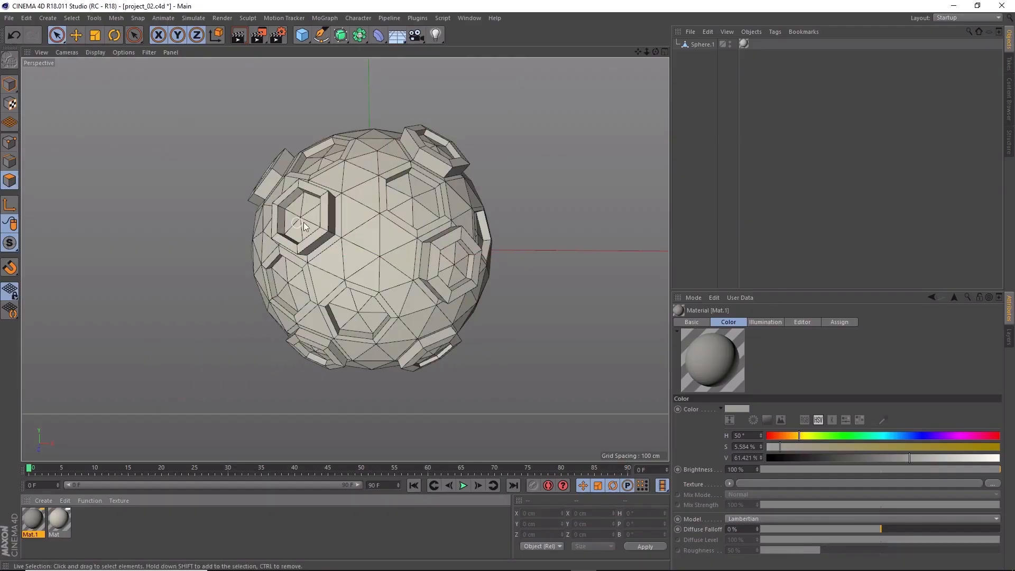
{"action": "left_click", "coordinate": [698, 44]}
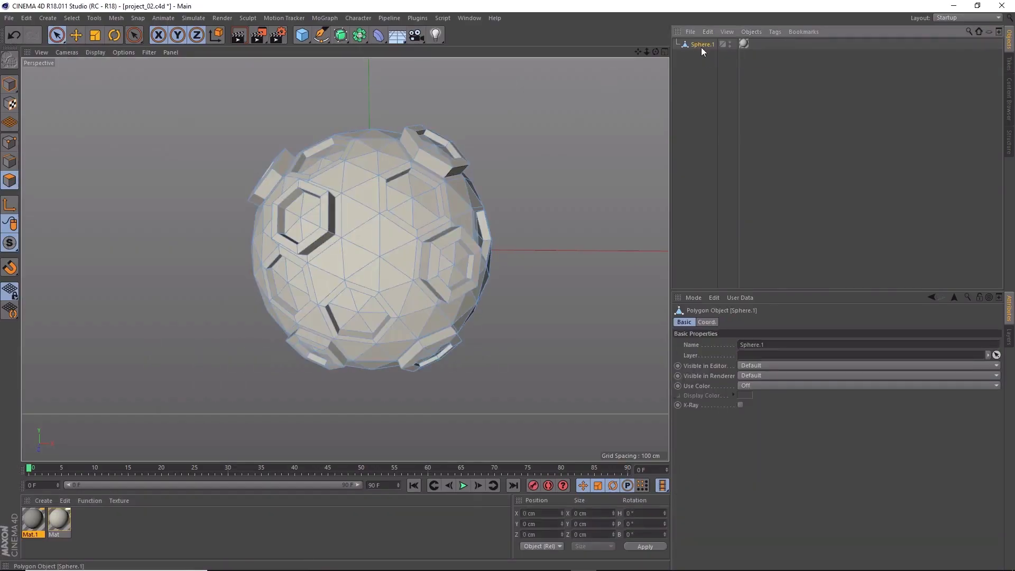
{"action": "left_click", "coordinate": [299, 218]}
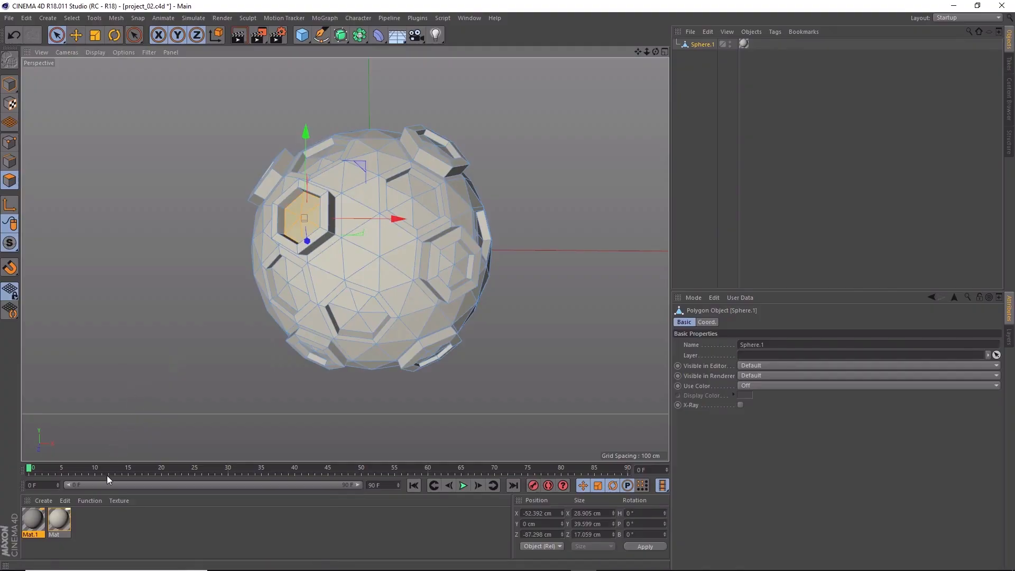
{"action": "left_click_drag", "start_coordinate": [33, 516], "coordinate": [297, 219]}
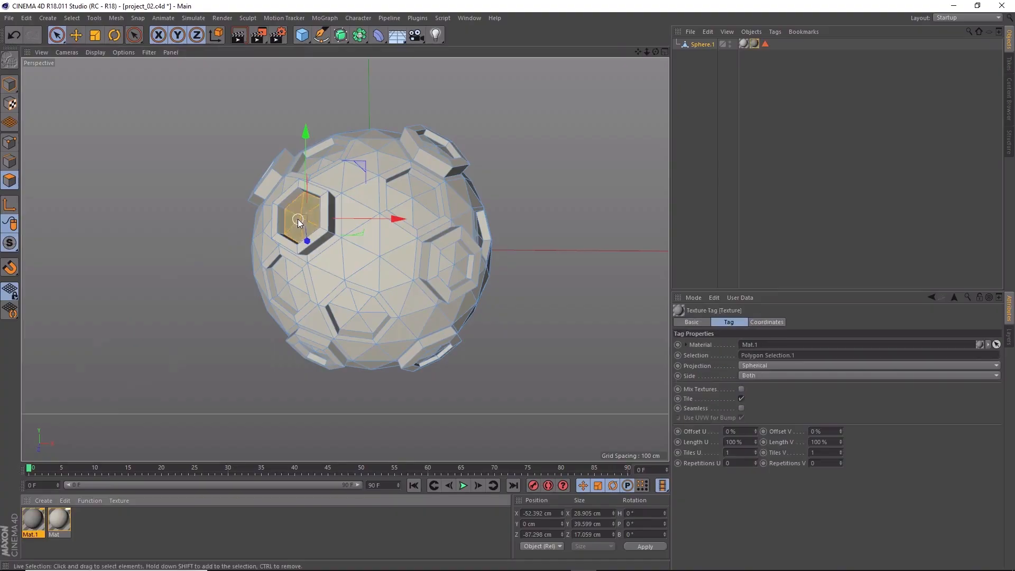
{"action": "left_click", "coordinate": [12, 85]}
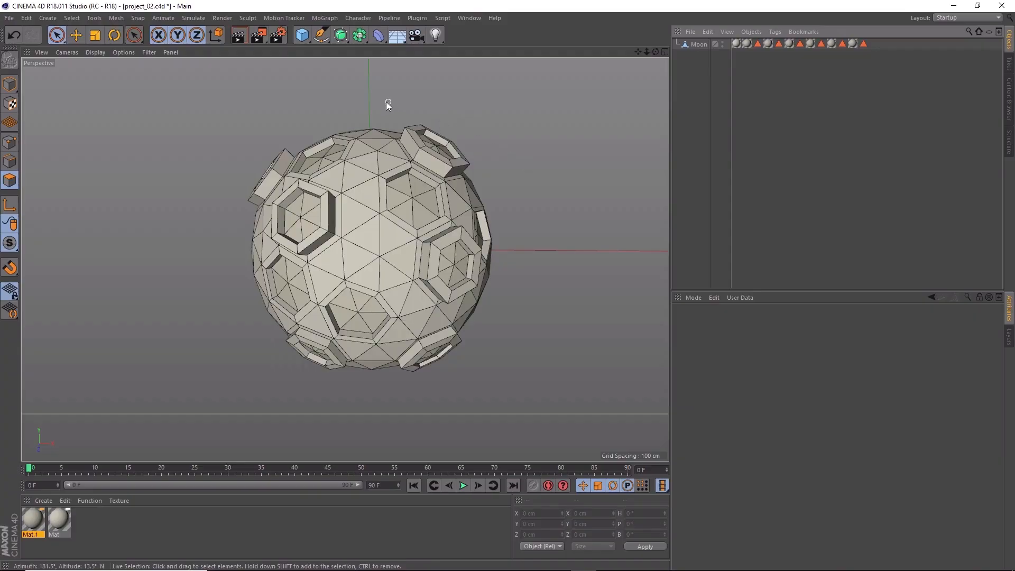
Step: Add a Physical Sky object to the scene
{"action": "left_click", "coordinate": [398, 37]}
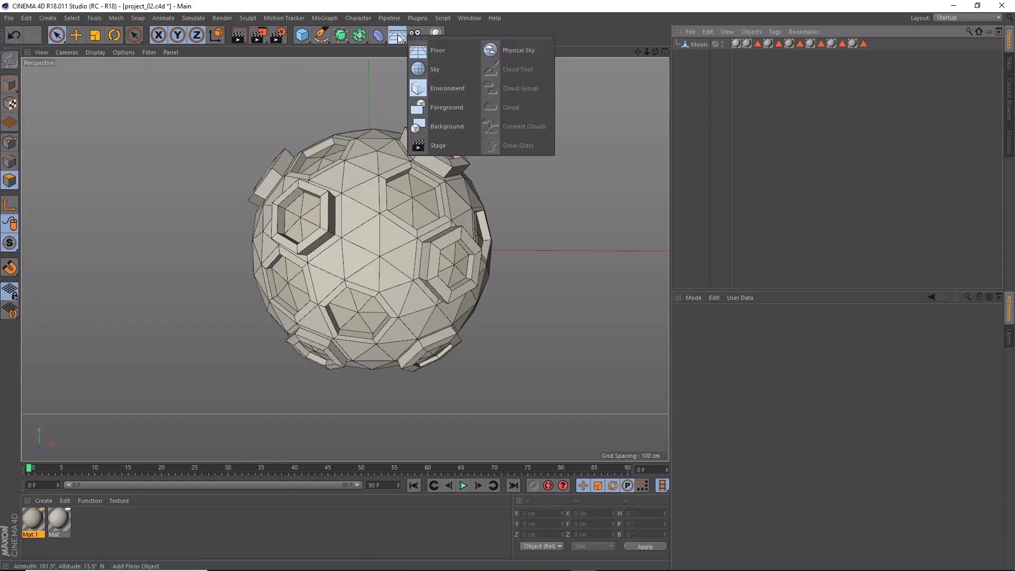
{"action": "left_click", "coordinate": [524, 53]}
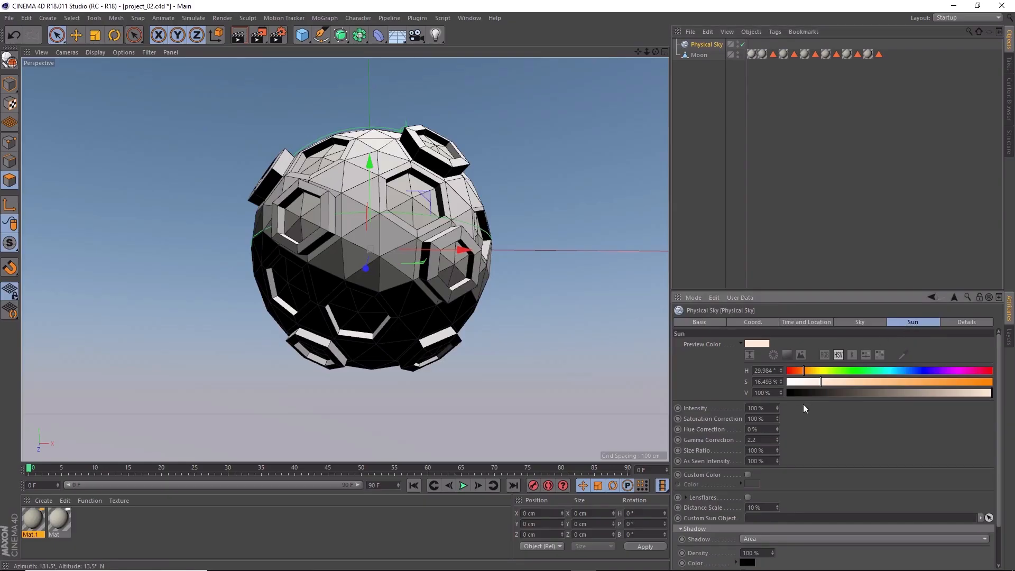
Step: Try sun intensities of 188%, 17% and 85% on the Physical Sky, ending at 100%
{"action": "left_click_drag", "start_coordinate": [778, 407], "coordinate": [778, 361]}
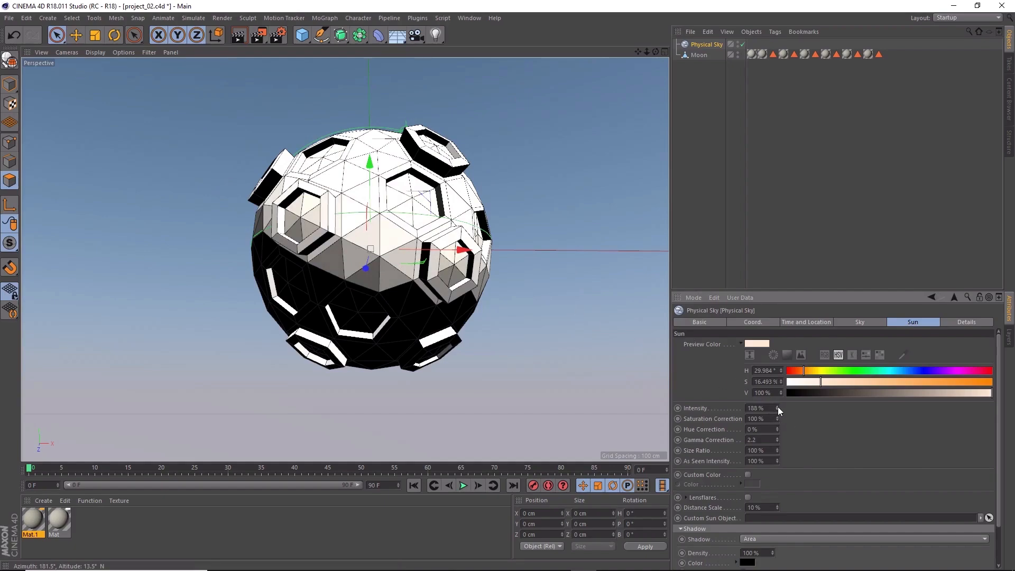
{"action": "left_click_drag", "start_coordinate": [777, 408], "coordinate": [777, 495]}
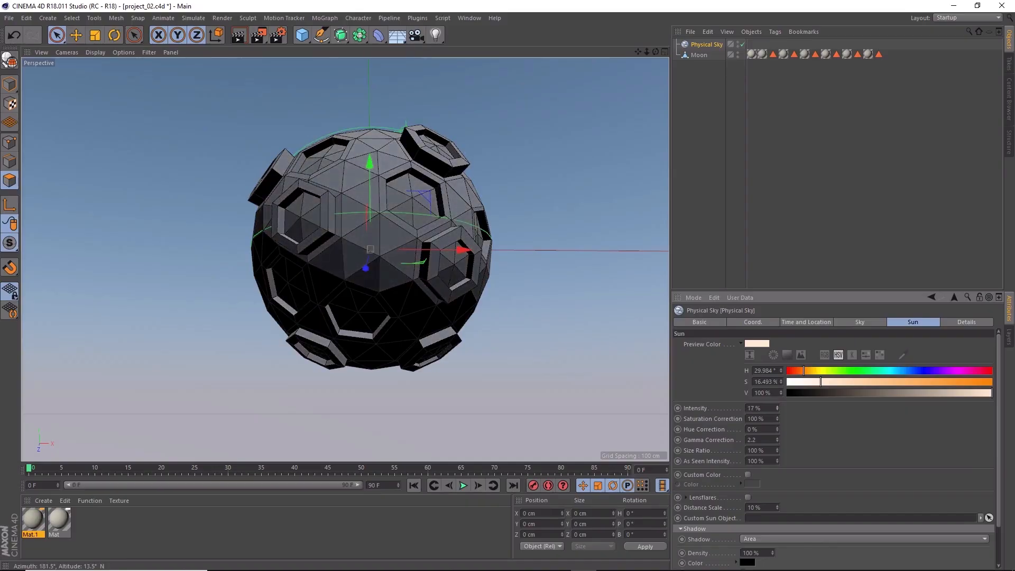
{"action": "left_click_drag", "start_coordinate": [777, 495], "coordinate": [777, 472]}
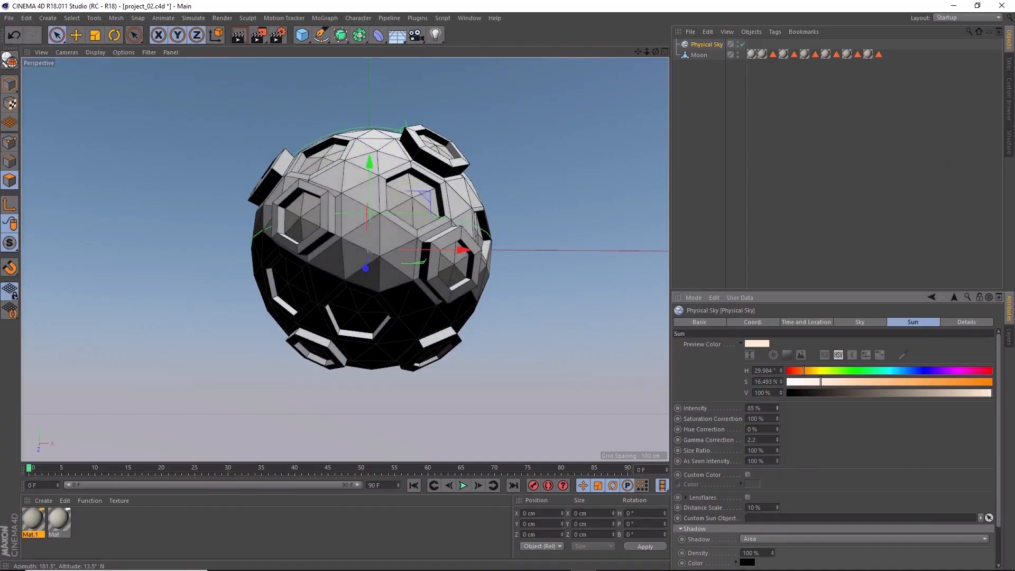
{"action": "left_click_drag", "start_coordinate": [777, 472], "coordinate": [777, 466]}
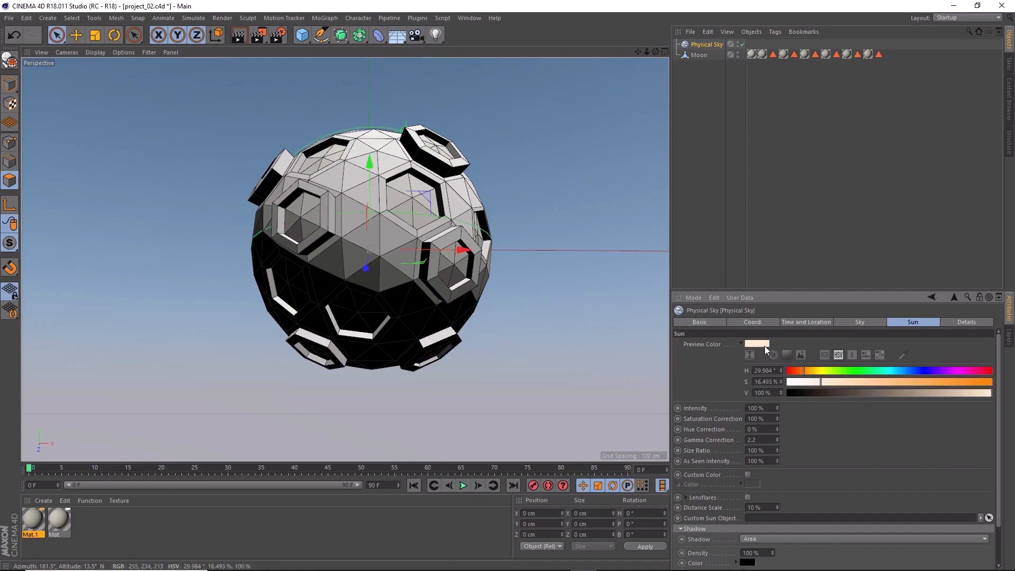
Step: Enable a custom sun color on the Physical Sky and set it to blue with hue 194° and saturation 73%
{"action": "mouse_move", "coordinate": [769, 347]}
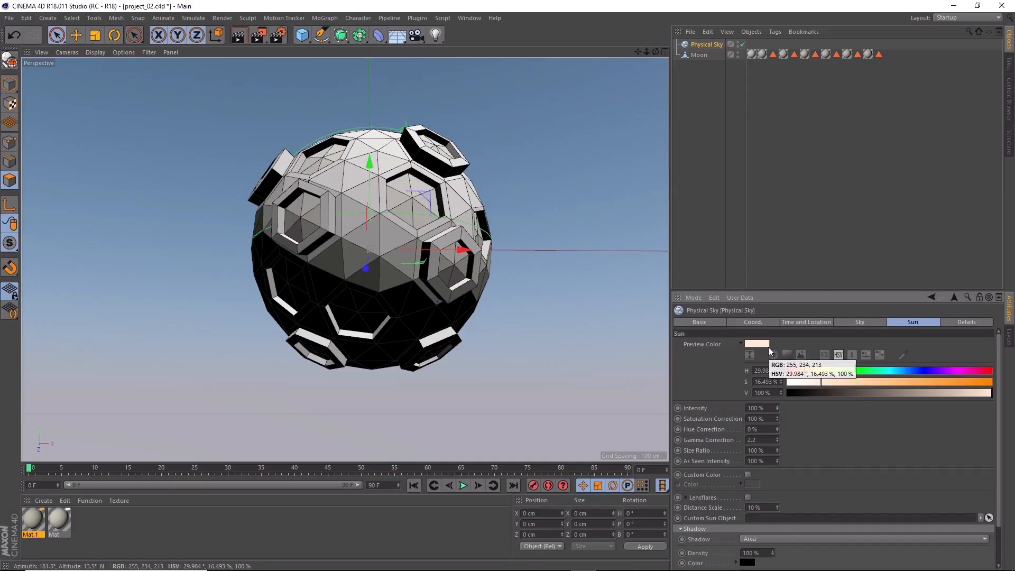
{"action": "left_click", "coordinate": [747, 475]}
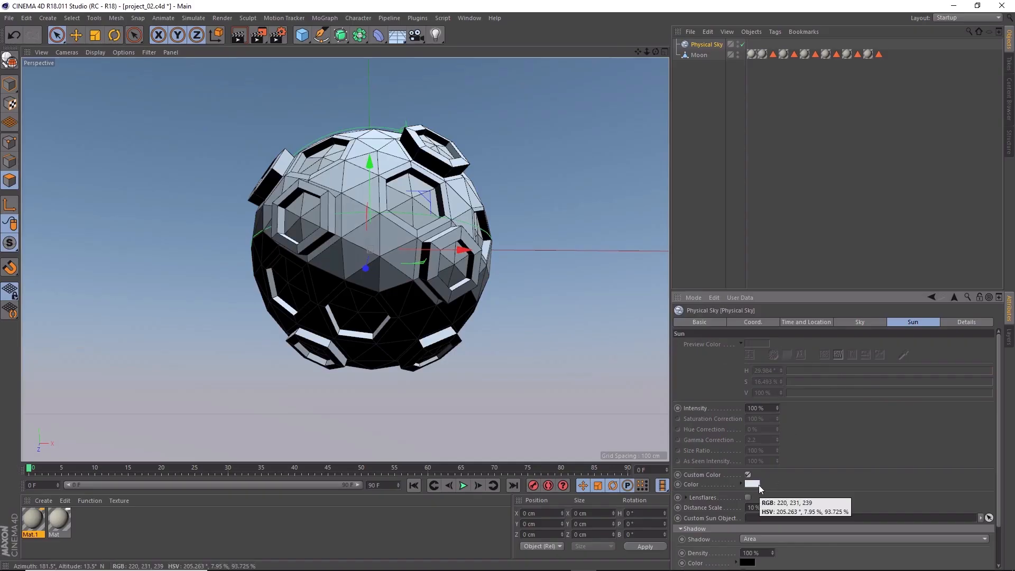
{"action": "left_click", "coordinate": [751, 484]}
{"action": "left_click", "coordinate": [783, 484]}
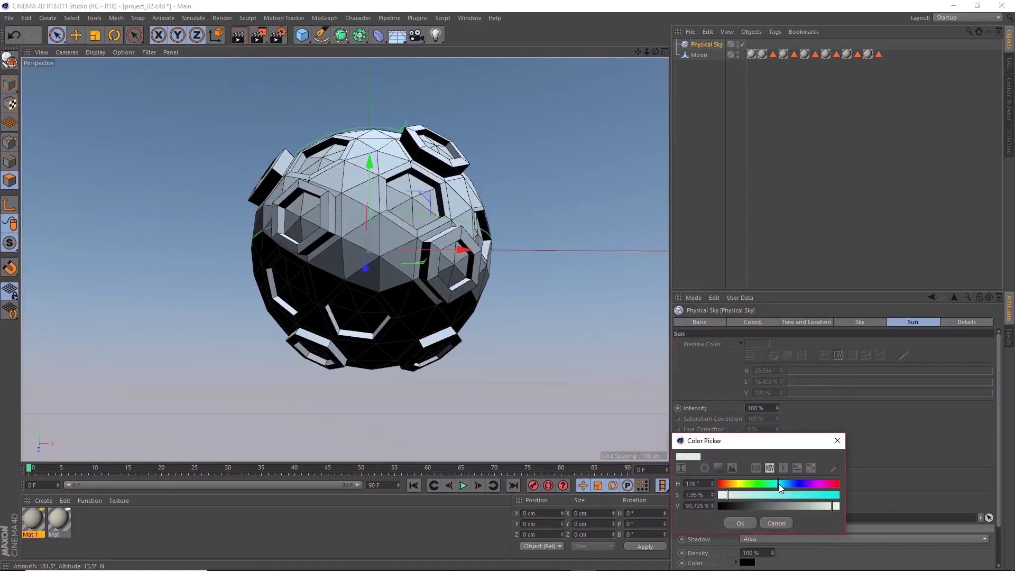
{"action": "left_click", "coordinate": [803, 495]}
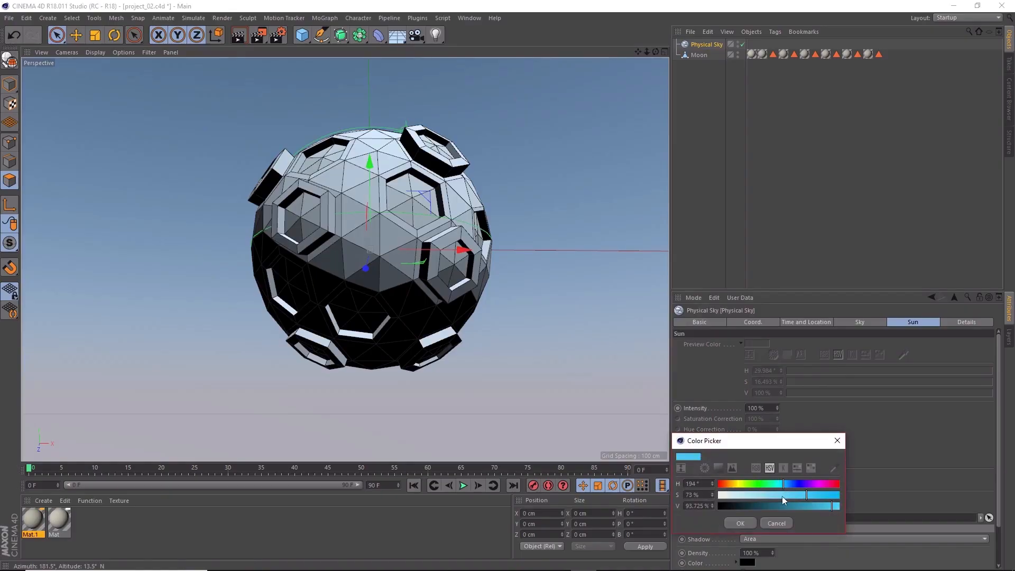
{"action": "left_click", "coordinate": [741, 523]}
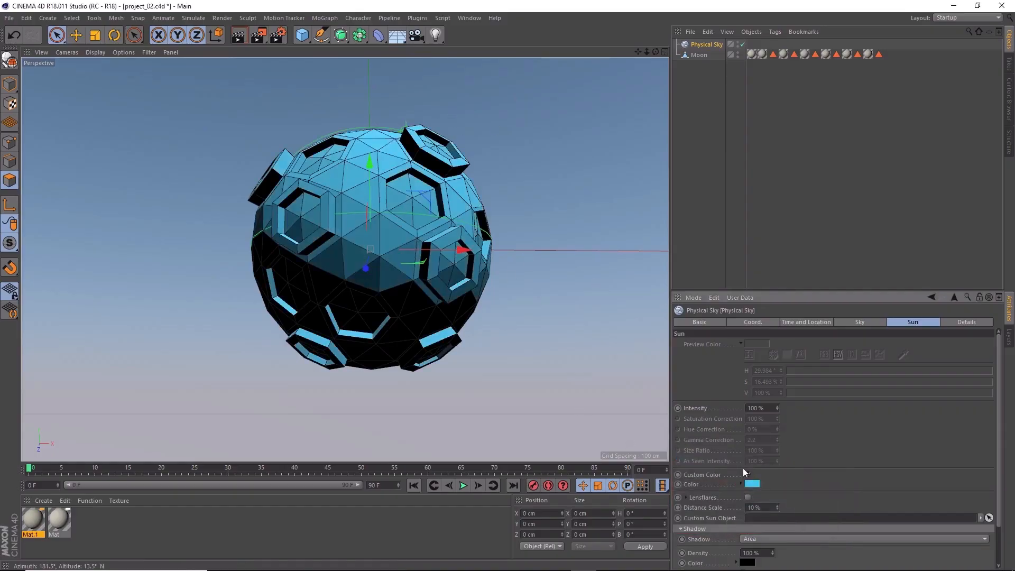
Step: Change the custom sun color to a soft blue-green with hue 161° and saturation 34%
{"action": "left_click", "coordinate": [752, 484]}
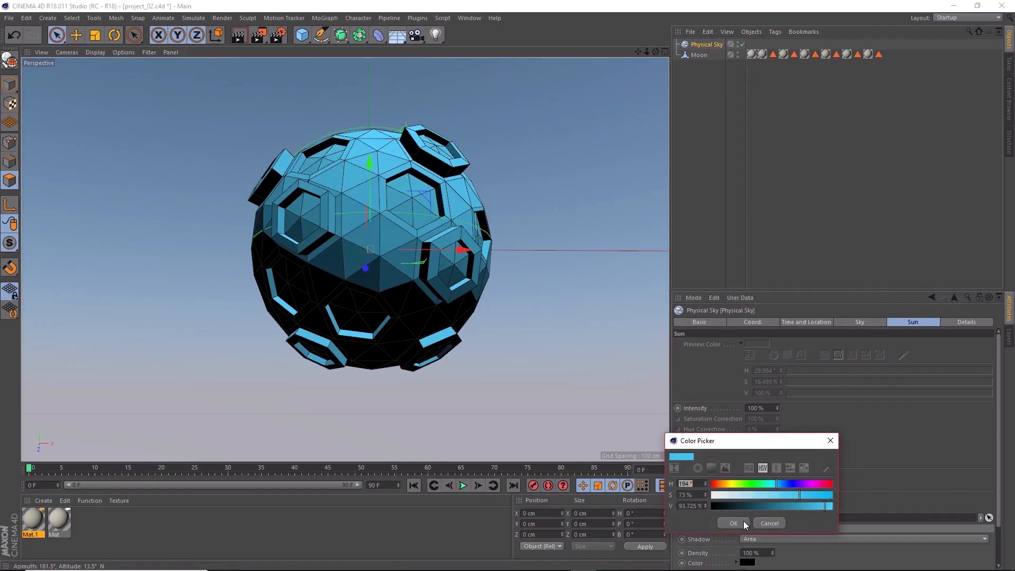
{"action": "left_click", "coordinate": [759, 483]}
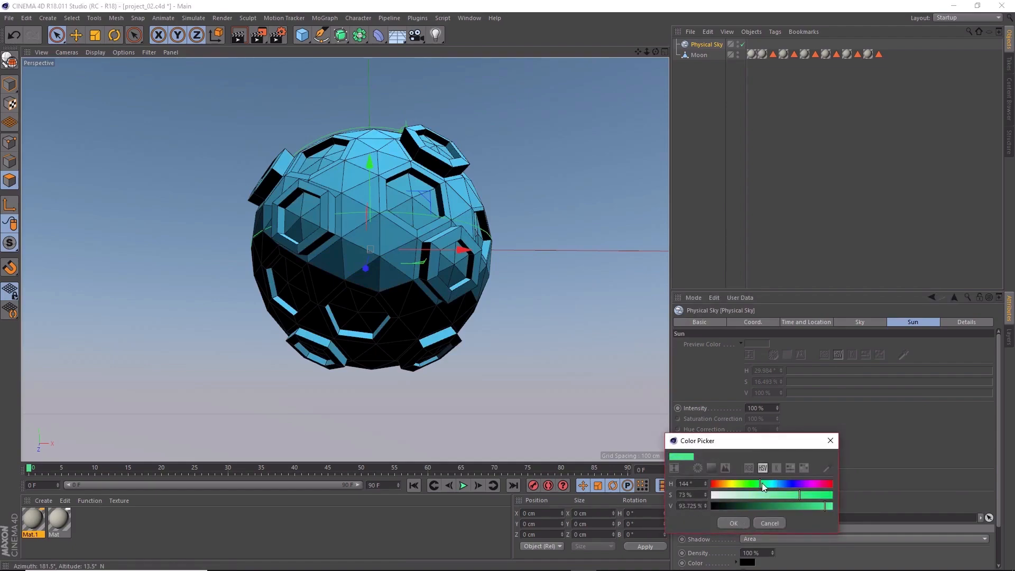
{"action": "left_click_drag", "start_coordinate": [776, 497], "coordinate": [754, 496]}
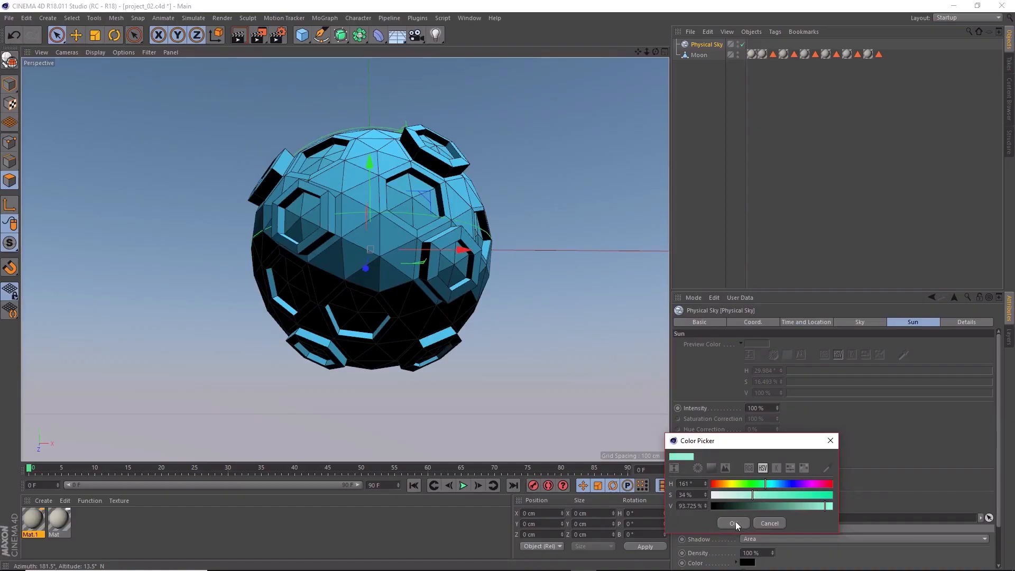
{"action": "left_click", "coordinate": [735, 523]}
Step: Shift the custom sun color to pale green with hue 136° and saturation 27%, and turn the custom color off
{"action": "left_click", "coordinate": [752, 483]}
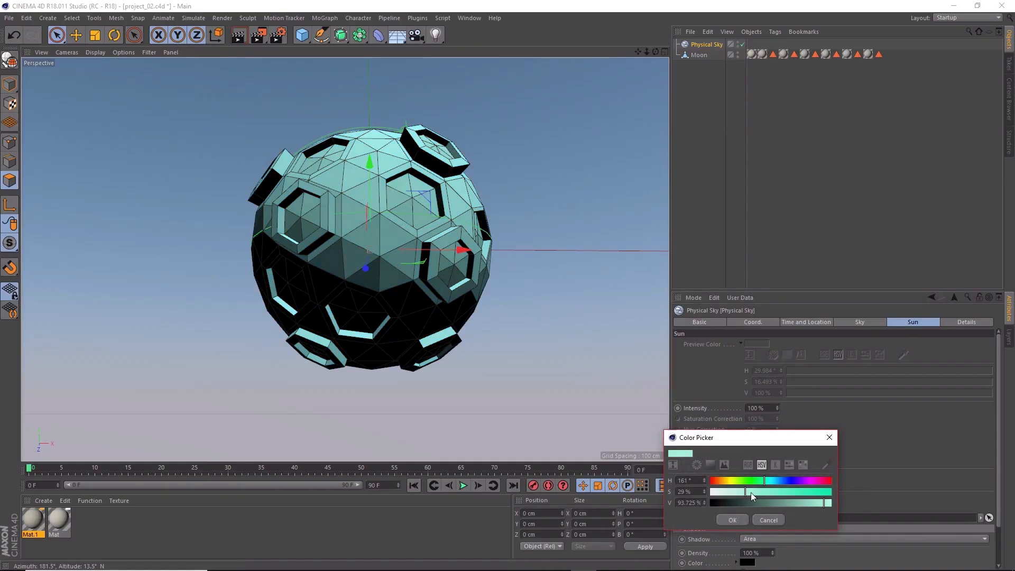
{"action": "left_click", "coordinate": [756, 481]}
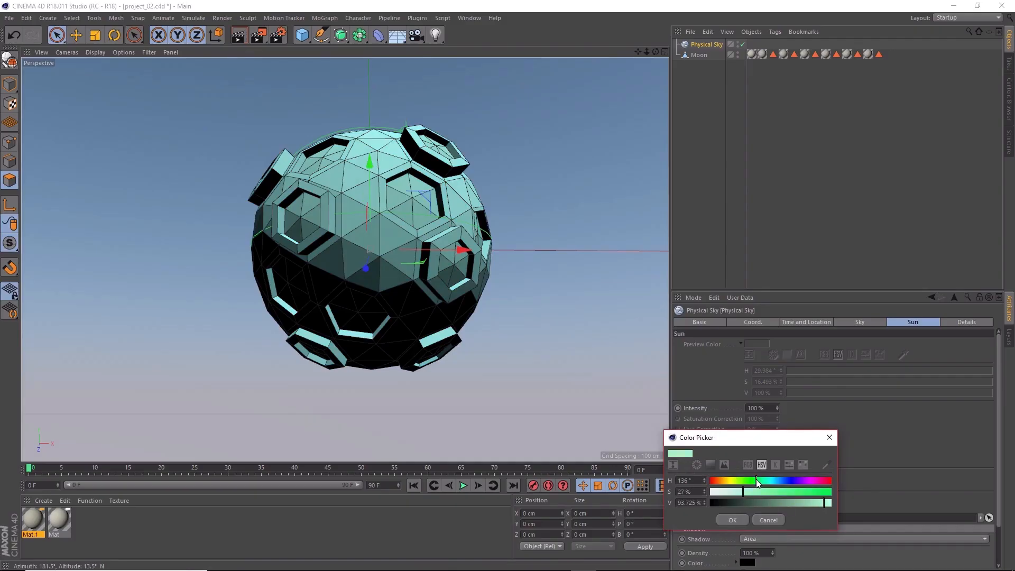
{"action": "left_click", "coordinate": [733, 518]}
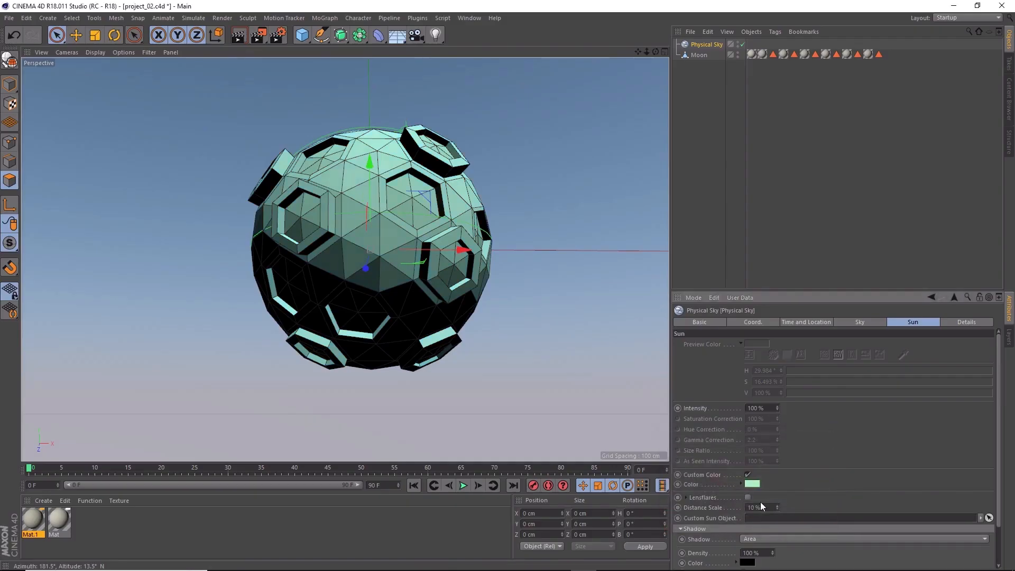
{"action": "left_click", "coordinate": [748, 474]}
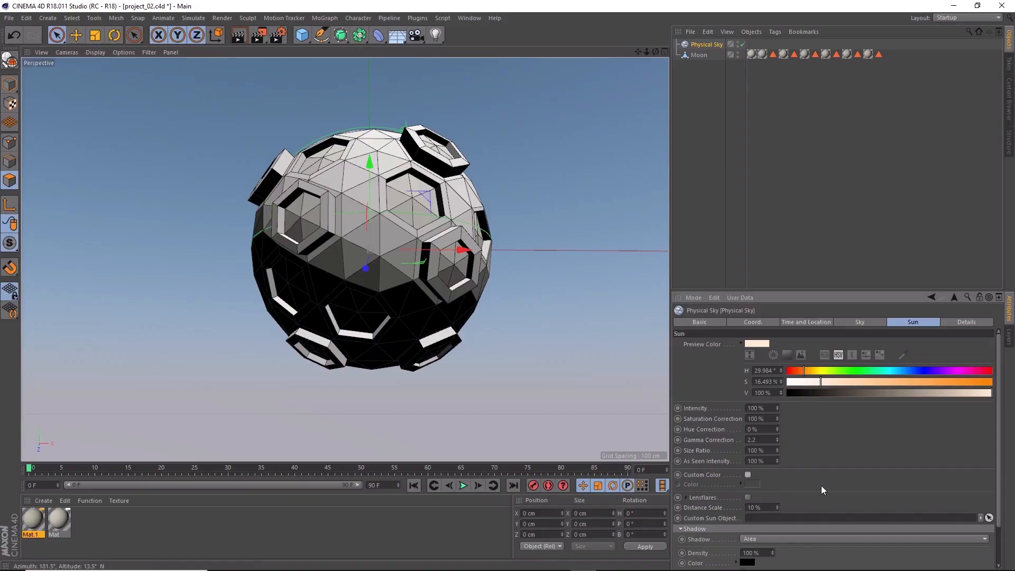
Step: Set the sun's shadow type to Raytraced (Hard) and render the view
{"action": "scroll", "coordinate": [820, 489], "scroll_direction": "down", "scroll_amount": 1}
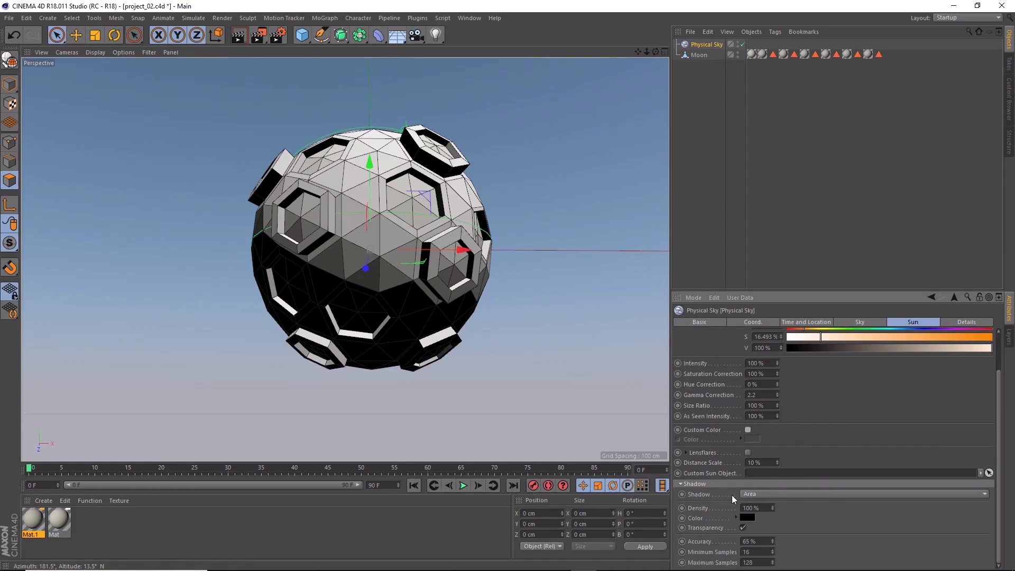
{"action": "left_click", "coordinate": [786, 494]}
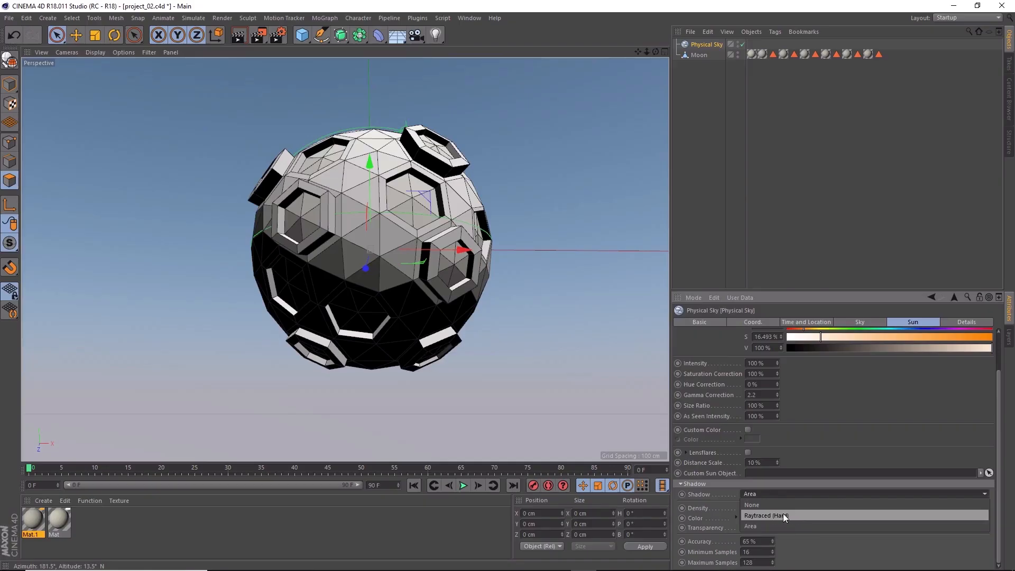
{"action": "left_click", "coordinate": [783, 515]}
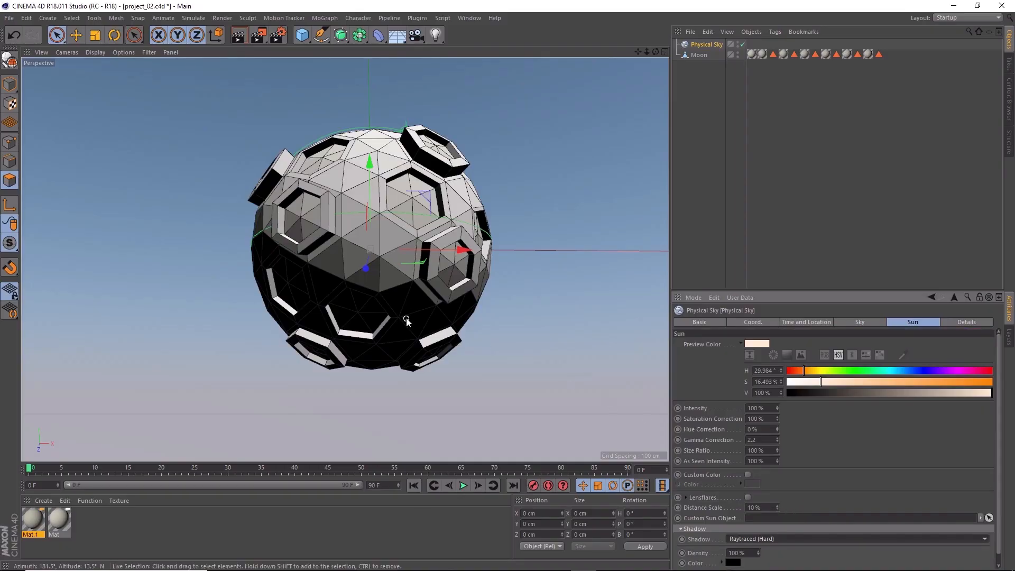
{"action": "left_click", "coordinate": [239, 36]}
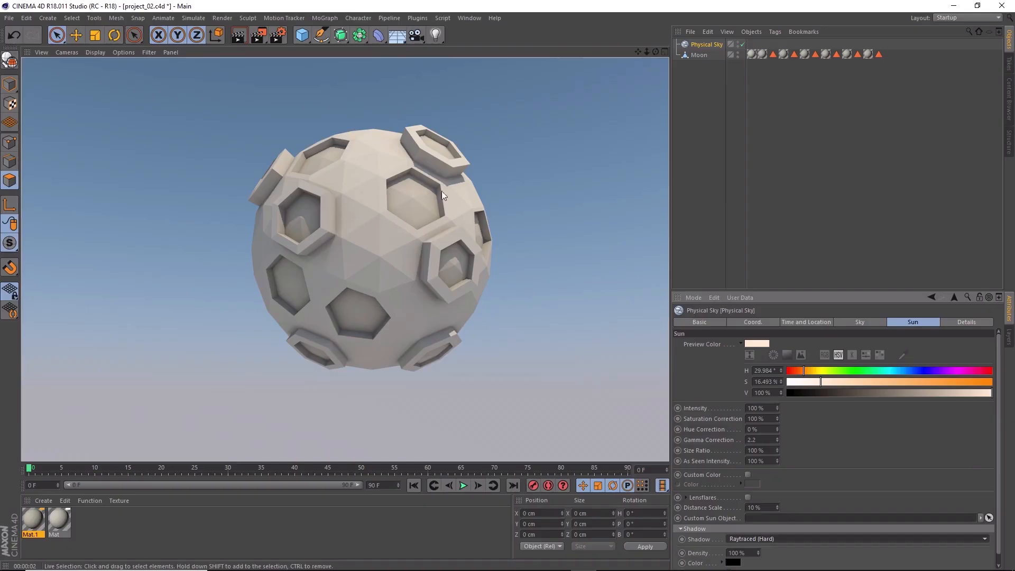
Step: Return the sun's shadow type to Area and render the view for comparison
{"action": "left_click", "coordinate": [788, 536]}
{"action": "left_click", "coordinate": [789, 525]}
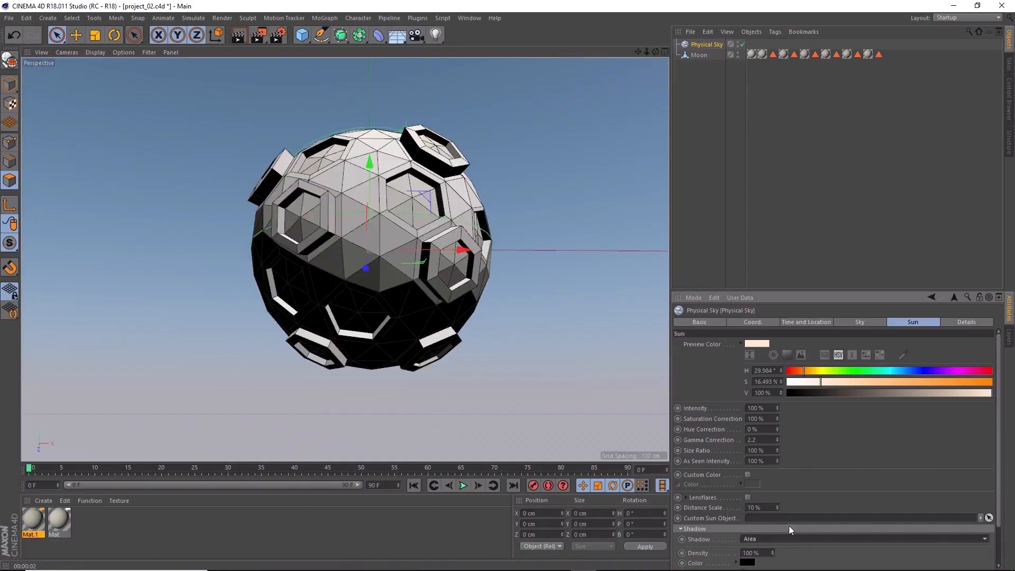
{"action": "left_click", "coordinate": [239, 36]}
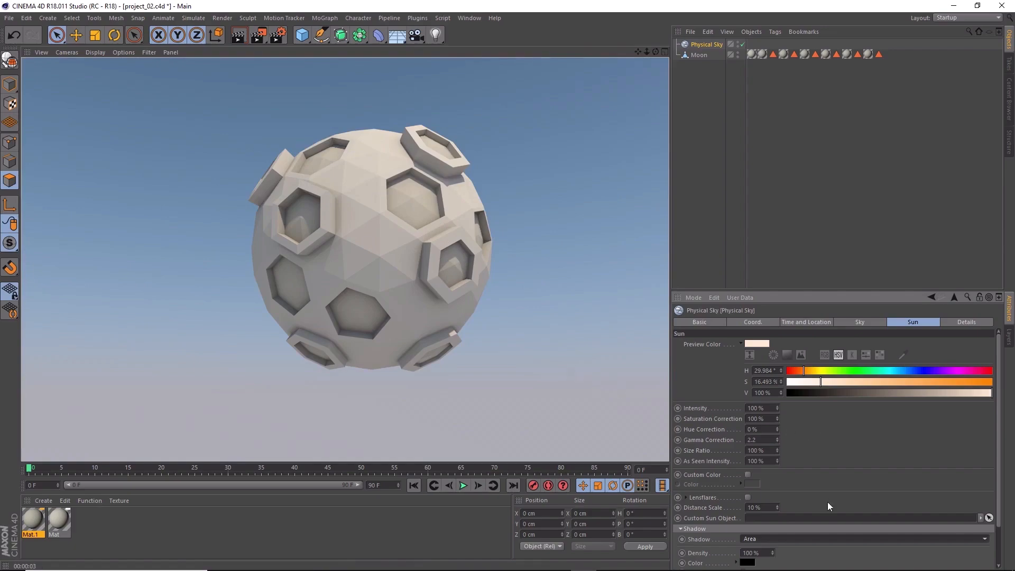
Step: Lower the sun's shadow density to 60% and render the view
{"action": "scroll", "coordinate": [796, 558], "scroll_direction": "down", "scroll_amount": 2}
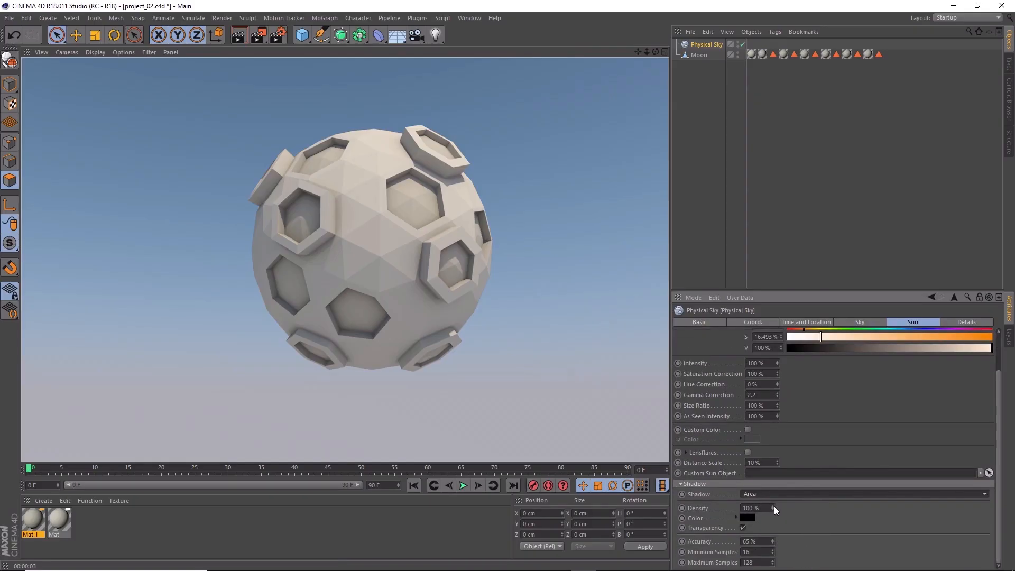
{"action": "left_click_drag", "start_coordinate": [773, 507], "coordinate": [774, 511]}
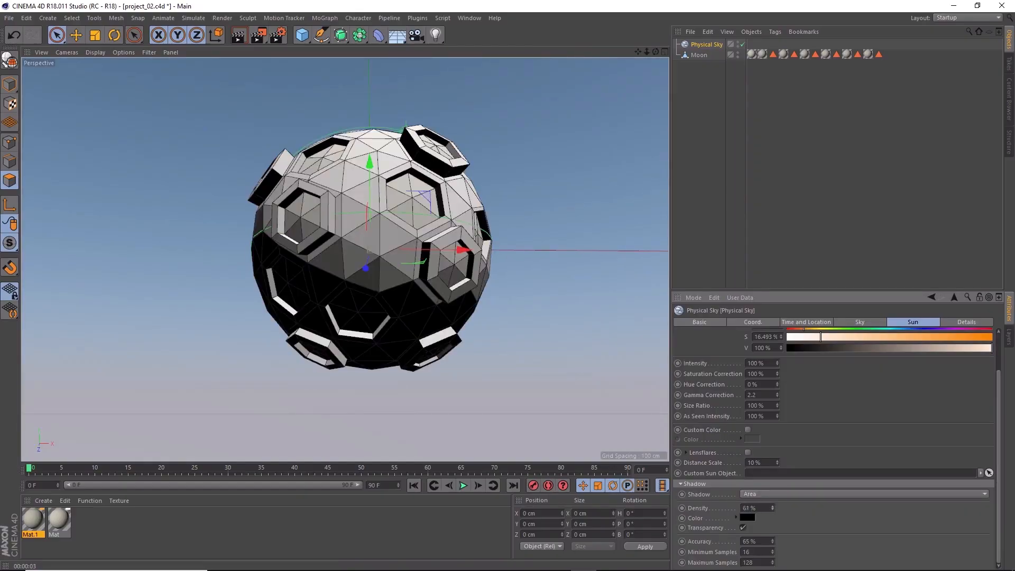
{"action": "left_click", "coordinate": [238, 35]}
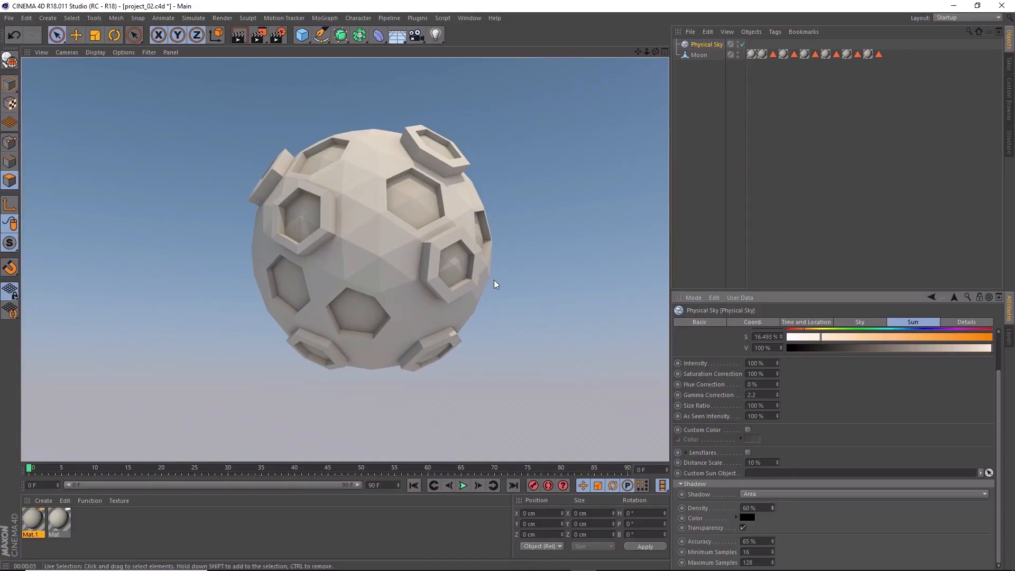
Step: Raise the sun's shadow density to 183% and render the view
{"action": "left_click_drag", "start_coordinate": [771, 509], "coordinate": [772, 505]}
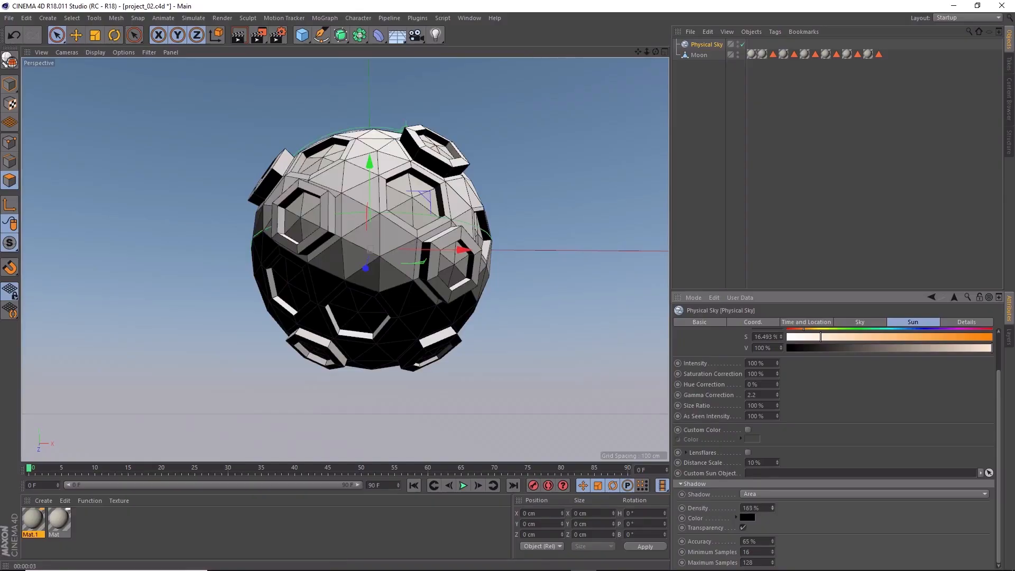
{"action": "key", "text": "ctrl+r"}
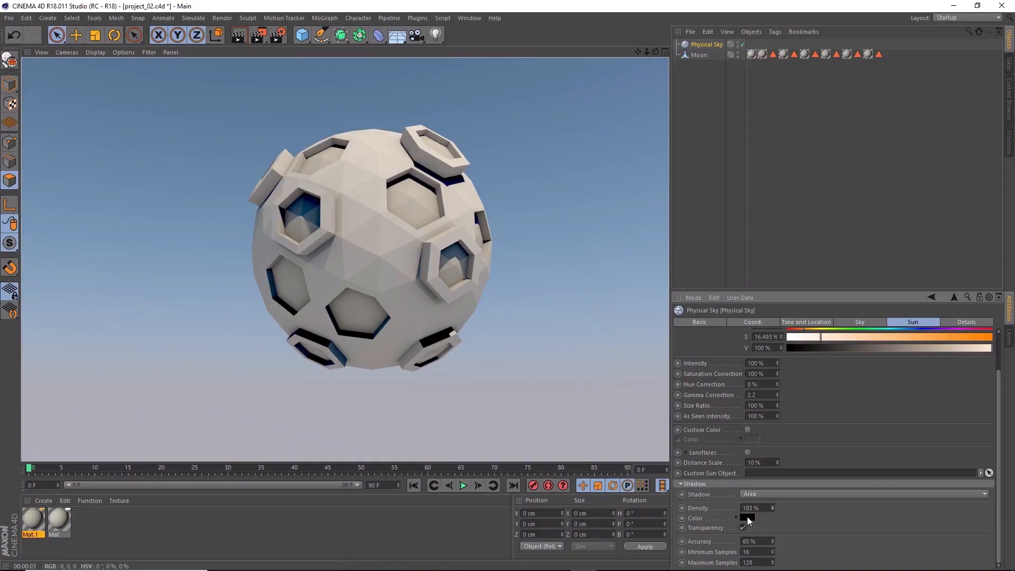
Step: Set the sun's shadow color to purple with hue 297°, saturation 62% and value 82%, and render the view
{"action": "mouse_move", "coordinate": [746, 518]}
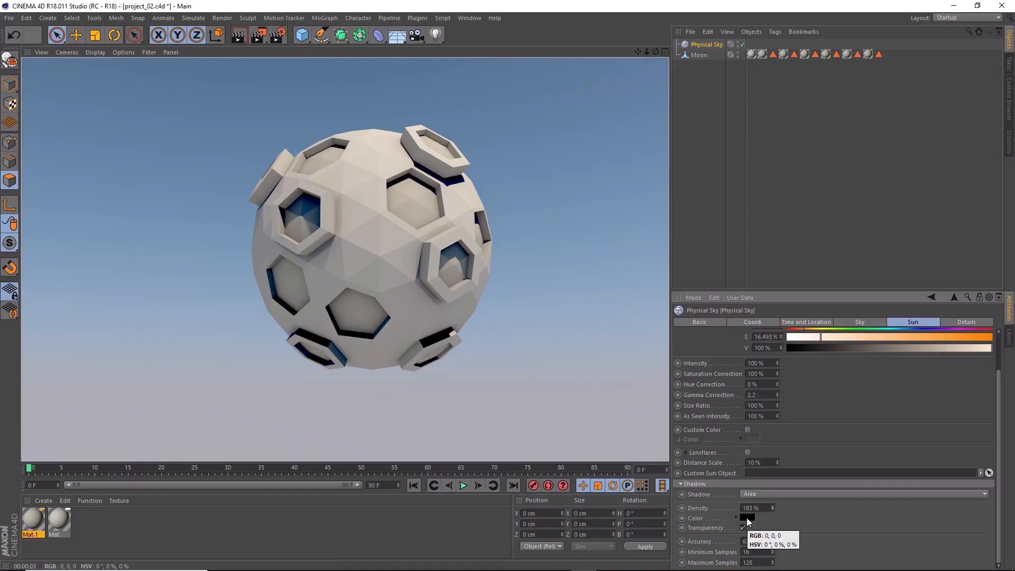
{"action": "left_click", "coordinate": [746, 517]}
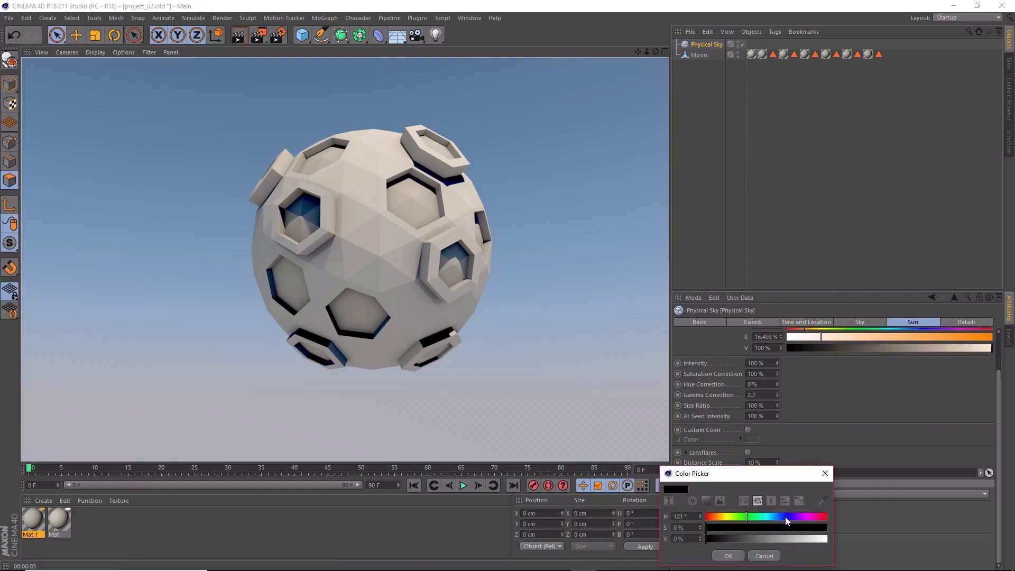
{"action": "left_click", "coordinate": [807, 515]}
{"action": "left_click", "coordinate": [781, 527]}
{"action": "left_click", "coordinate": [807, 538]}
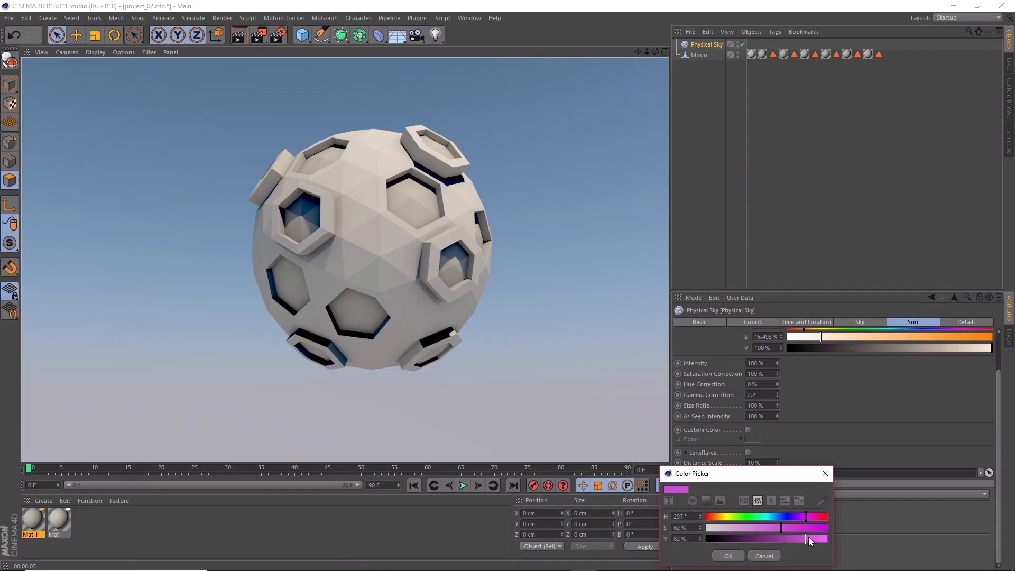
{"action": "left_click", "coordinate": [728, 556]}
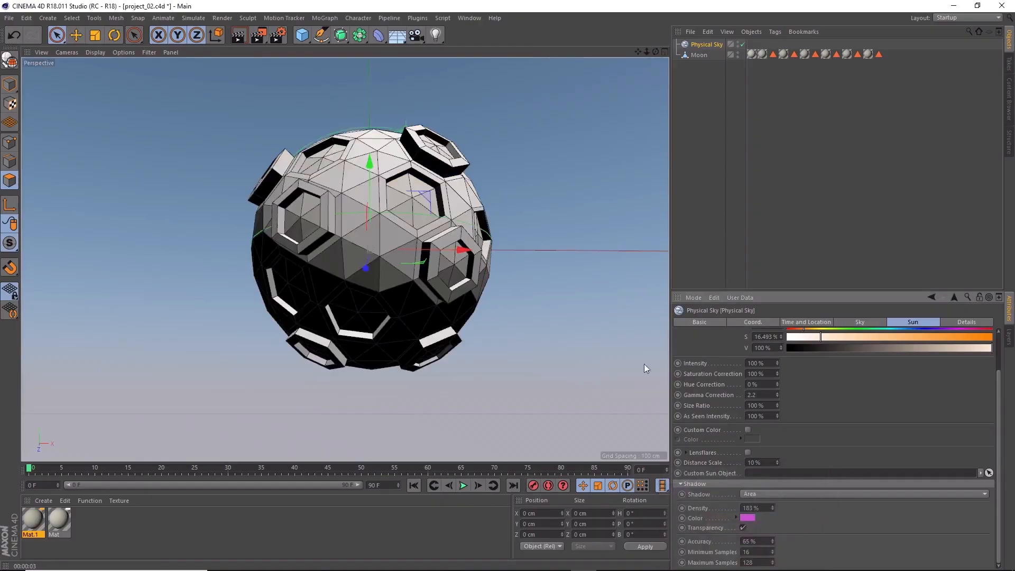
{"action": "left_click", "coordinate": [238, 36]}
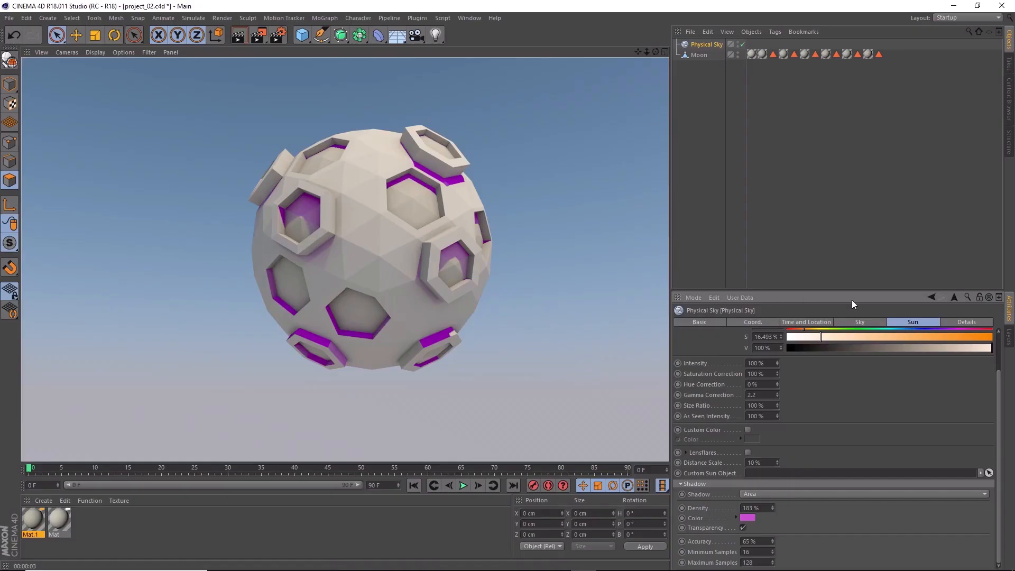
Step: Try later and earlier hours for the Physical Sky, going back as far as 07:00, and settle on 10:00
{"action": "left_click", "coordinate": [818, 323]}
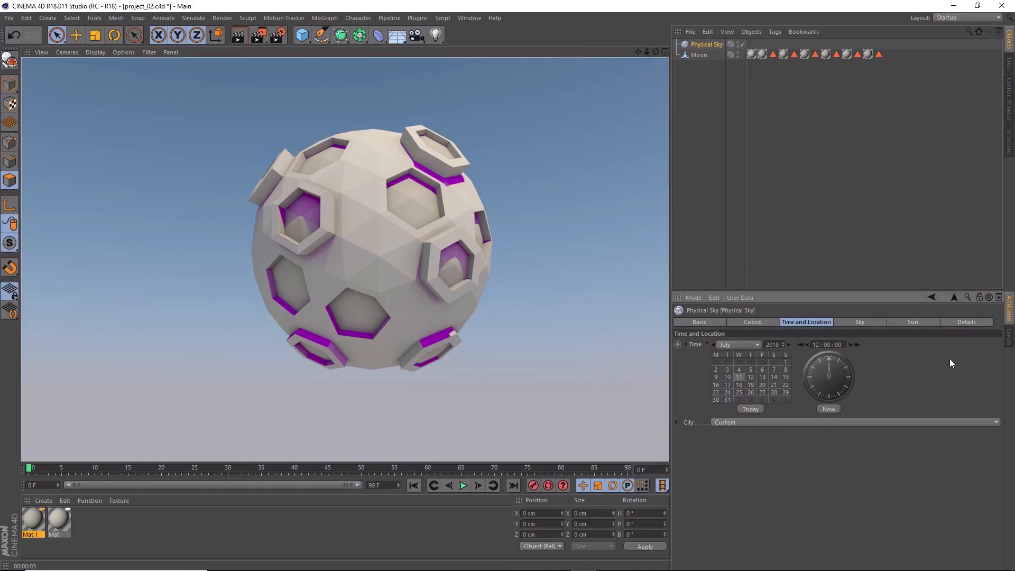
{"action": "left_click", "coordinate": [857, 345]}
{"action": "left_click", "coordinate": [858, 345]}
{"action": "left_click", "coordinate": [857, 345]}
{"action": "left_click", "coordinate": [857, 344]}
{"action": "left_click", "coordinate": [857, 345]}
{"action": "left_click", "coordinate": [801, 345]}
{"action": "left_click", "coordinate": [801, 345]}
{"action": "left_click", "coordinate": [801, 345]}
{"action": "left_click", "coordinate": [802, 345]}
{"action": "left_click", "coordinate": [801, 344]}
{"action": "left_click", "coordinate": [801, 345]}
{"action": "left_click", "coordinate": [801, 345]}
{"action": "left_click", "coordinate": [802, 344]}
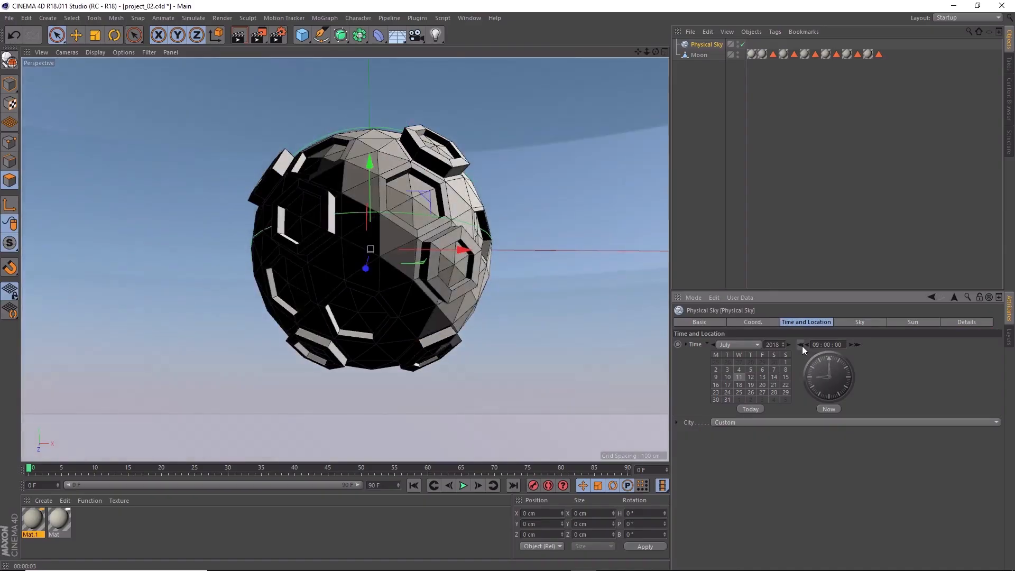
{"action": "left_click", "coordinate": [801, 345]}
{"action": "left_click", "coordinate": [801, 344]}
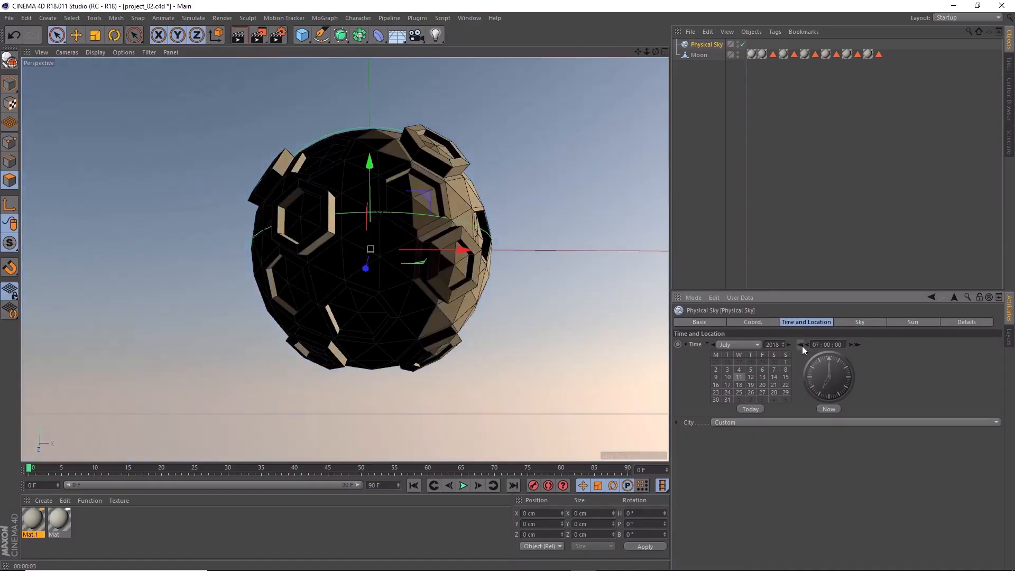
{"action": "left_click", "coordinate": [860, 345]}
{"action": "left_click", "coordinate": [860, 345]}
{"action": "left_click", "coordinate": [860, 345]}
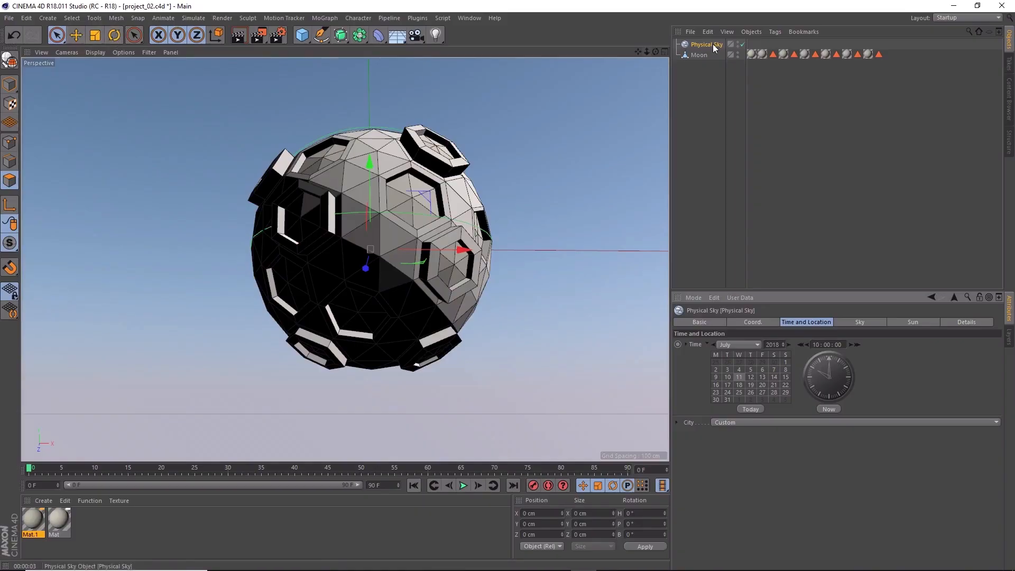
Step: Try to rotate the Physical Sky around its vertical axis
{"action": "left_click", "coordinate": [114, 35]}
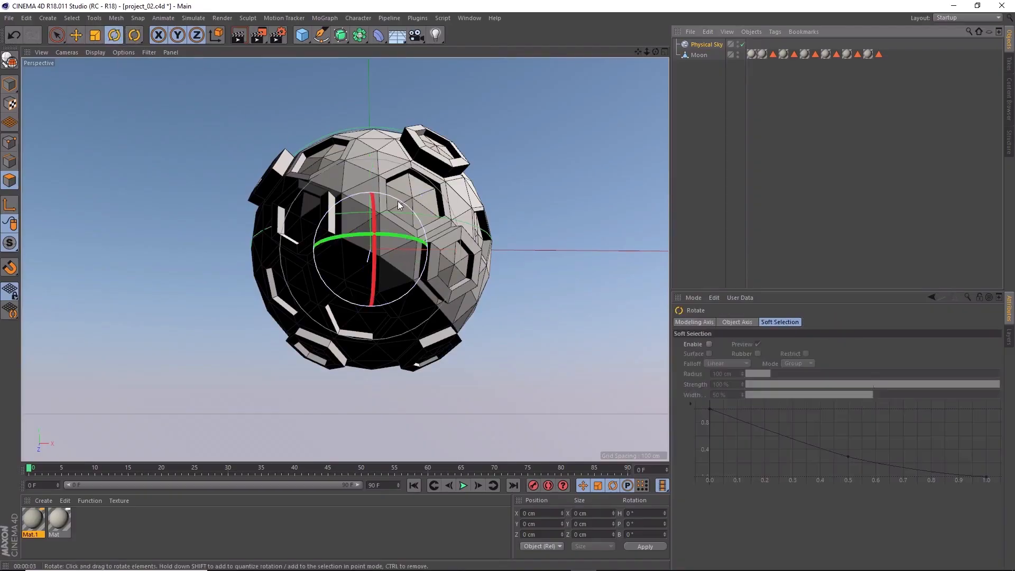
{"action": "left_click_drag", "start_coordinate": [404, 237], "coordinate": [370, 246]}
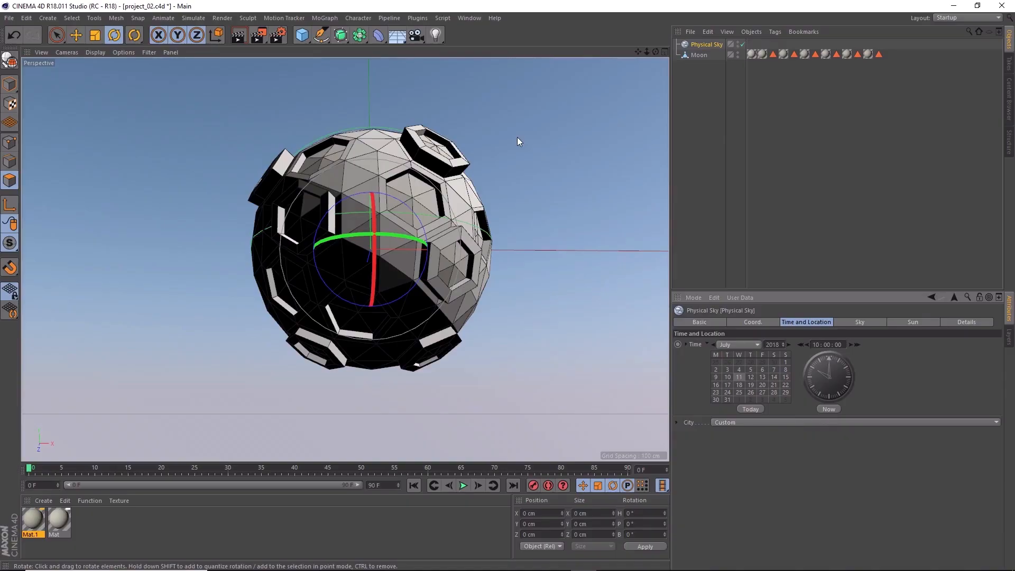
Step: Add a camera to the scene from the current view of the moon
{"action": "left_click_drag", "start_coordinate": [638, 52], "coordinate": [651, 54]}
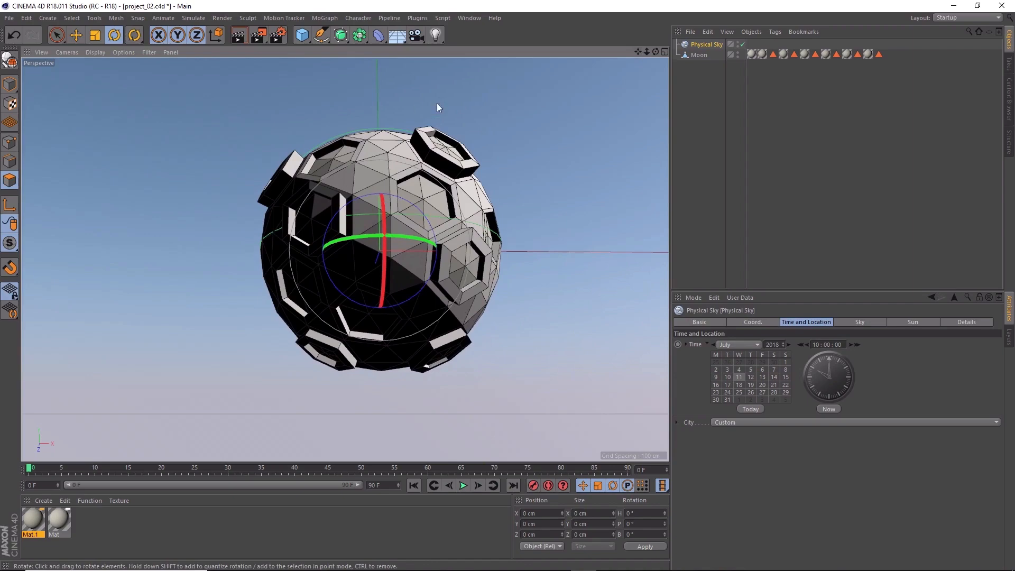
{"action": "left_click", "coordinate": [418, 36]}
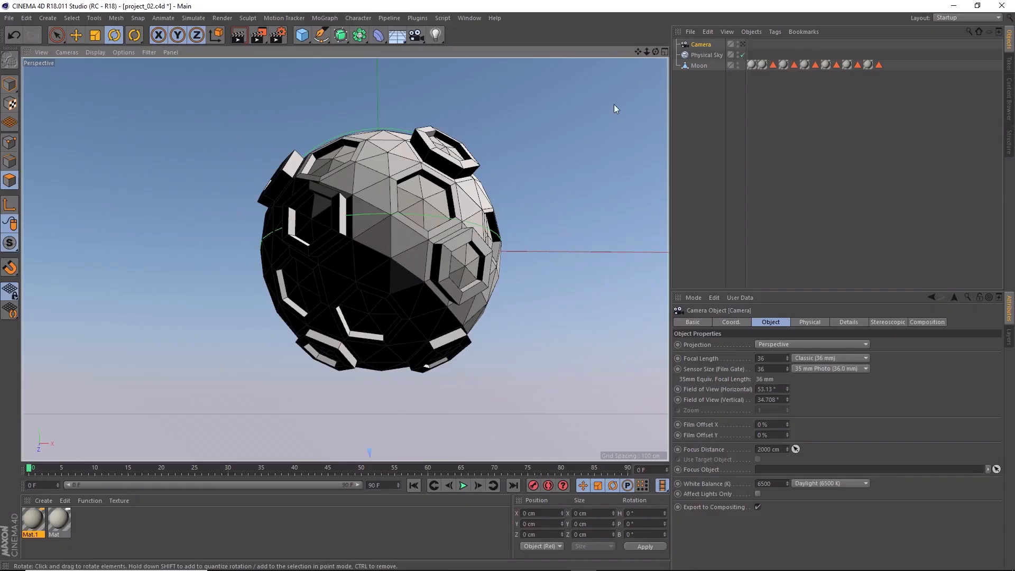
Step: Try lowering the camera and rotating it while viewing it from outside, undoing each change
{"action": "left_click_drag", "start_coordinate": [638, 52], "coordinate": [703, 33]}
{"action": "left_click_drag", "start_coordinate": [646, 52], "coordinate": [580, 110]}
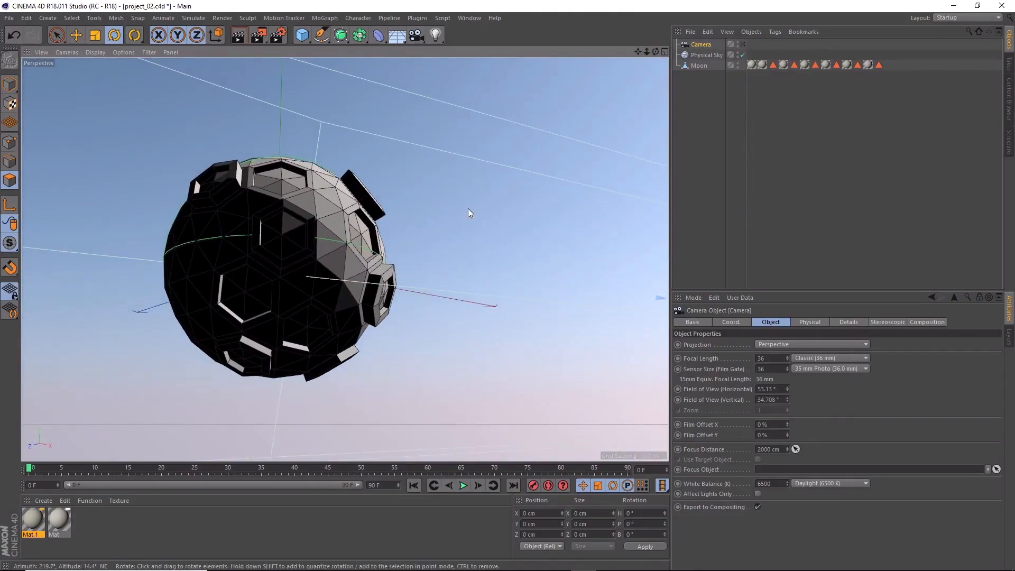
{"action": "left_click_drag", "start_coordinate": [646, 50], "coordinate": [646, 49]}
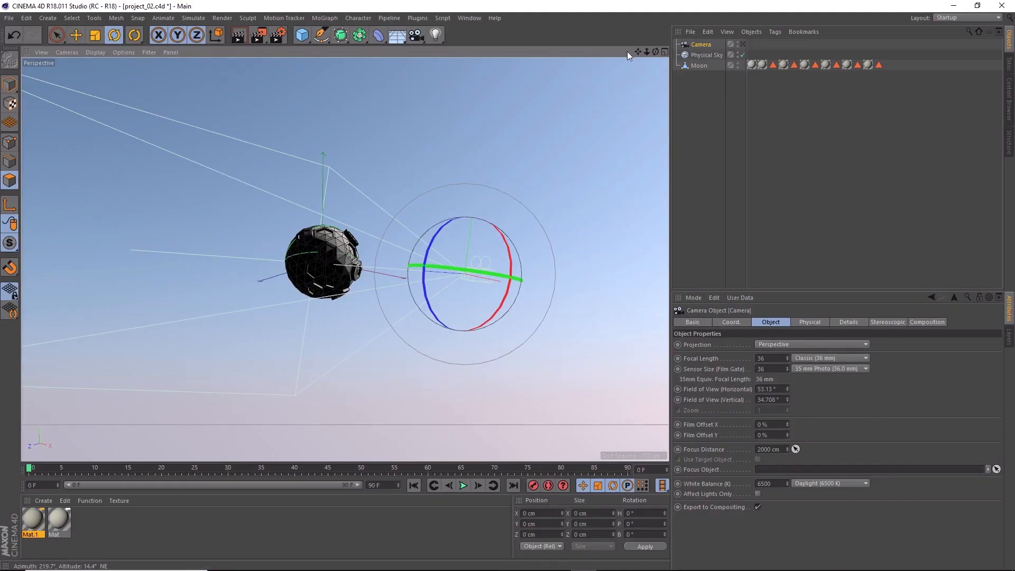
{"action": "left_click_drag", "start_coordinate": [654, 52], "coordinate": [643, 59]}
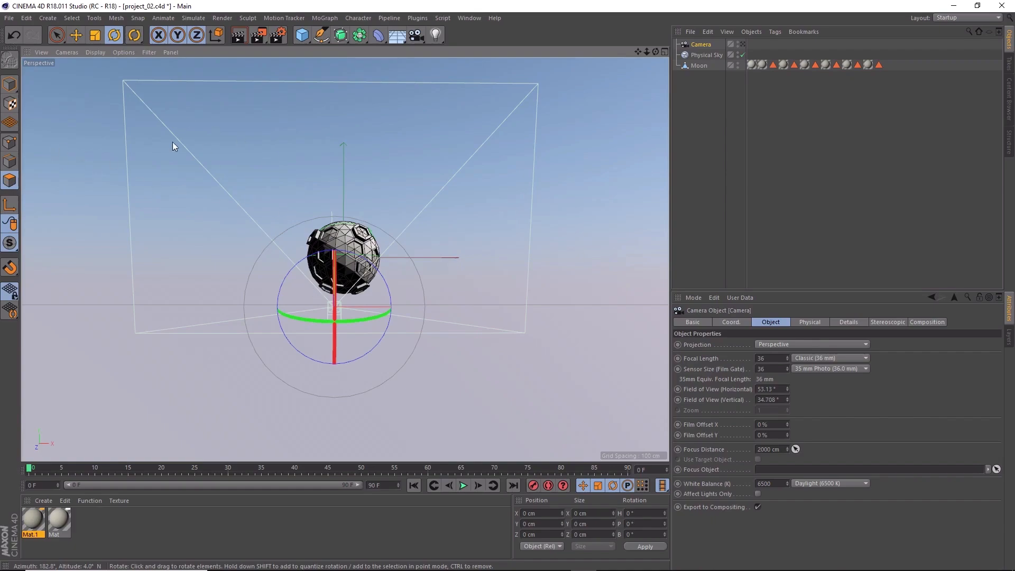
{"action": "left_click", "coordinate": [75, 35]}
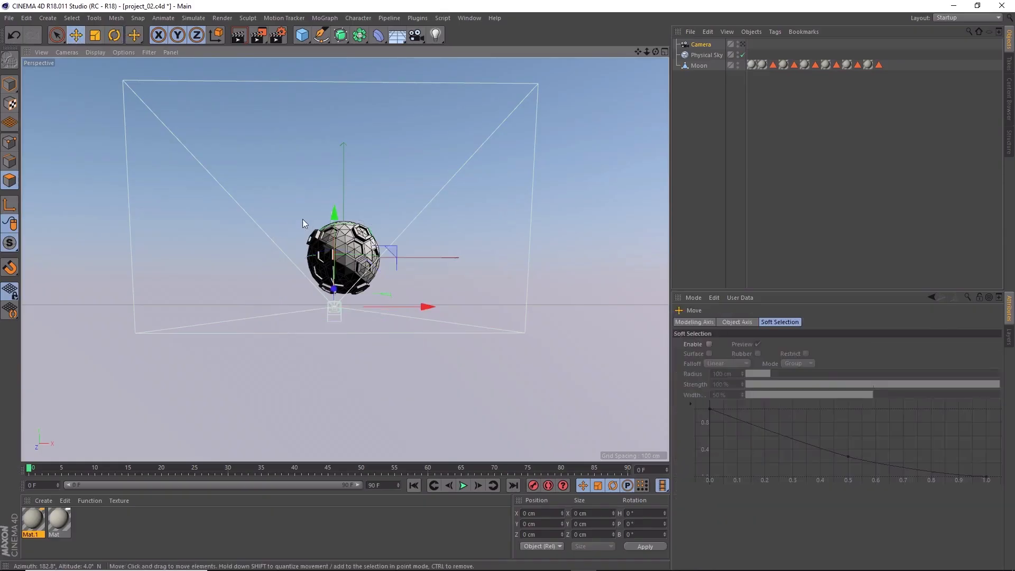
{"action": "left_click_drag", "start_coordinate": [335, 221], "coordinate": [341, 268]}
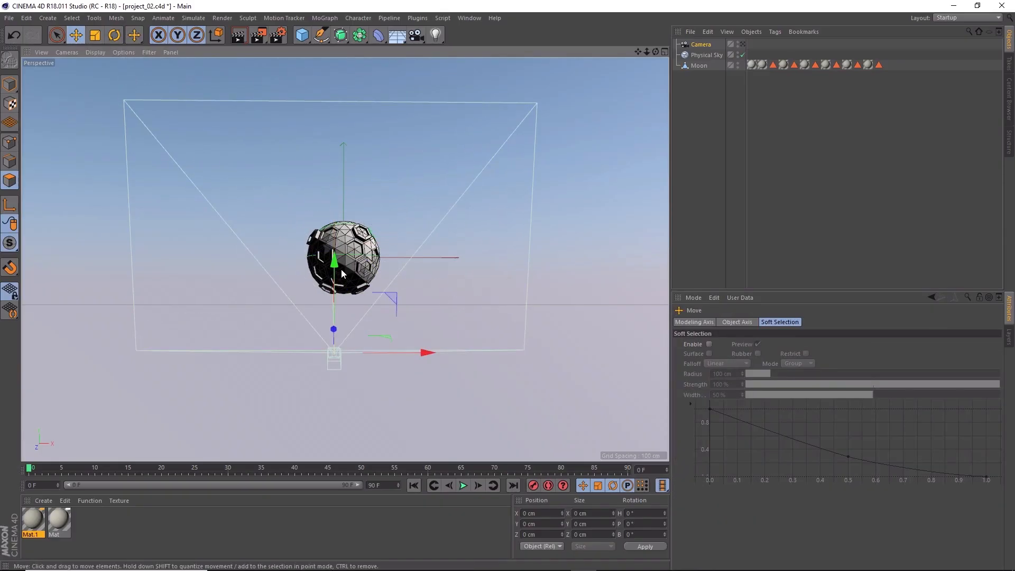
{"action": "key", "text": "ctrl+z"}
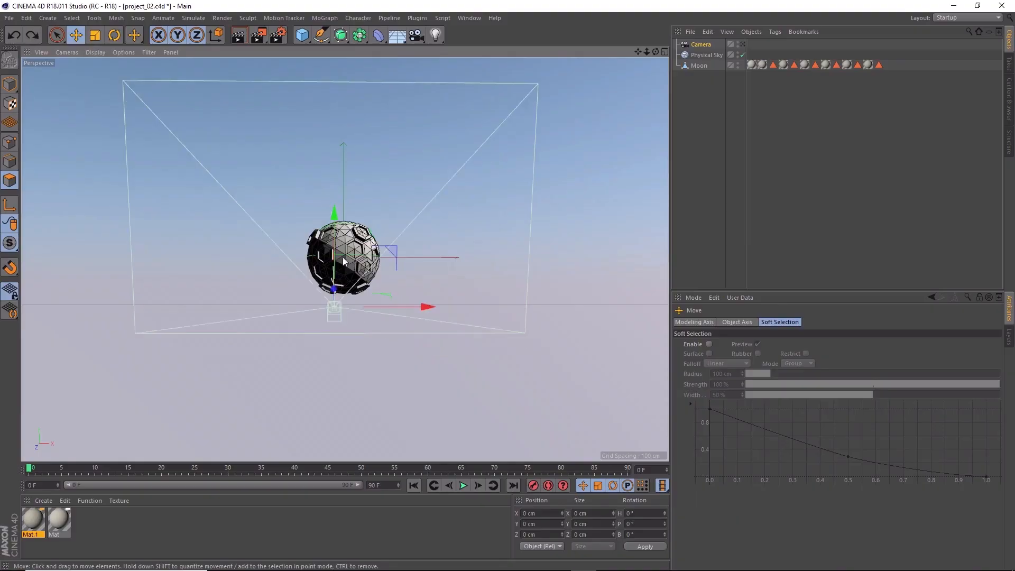
{"action": "left_click", "coordinate": [114, 35]}
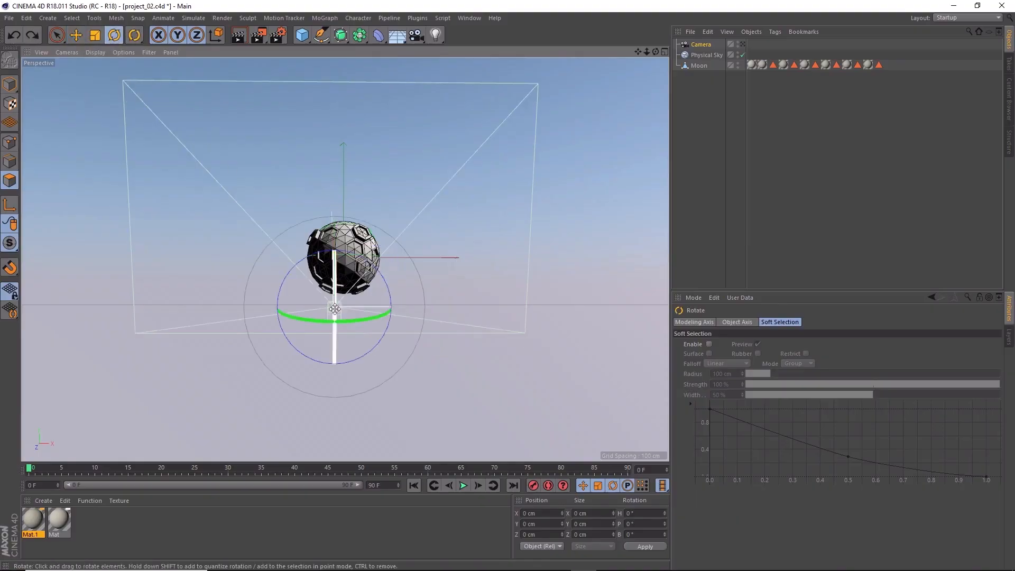
{"action": "mouse_move", "coordinate": [357, 312]}
{"action": "left_mouse_down"}
{"action": "mouse_move", "coordinate": [318, 315]}
{"action": "mouse_move", "coordinate": [383, 279]}
{"action": "mouse_move", "coordinate": [362, 315]}
{"action": "left_mouse_up"}
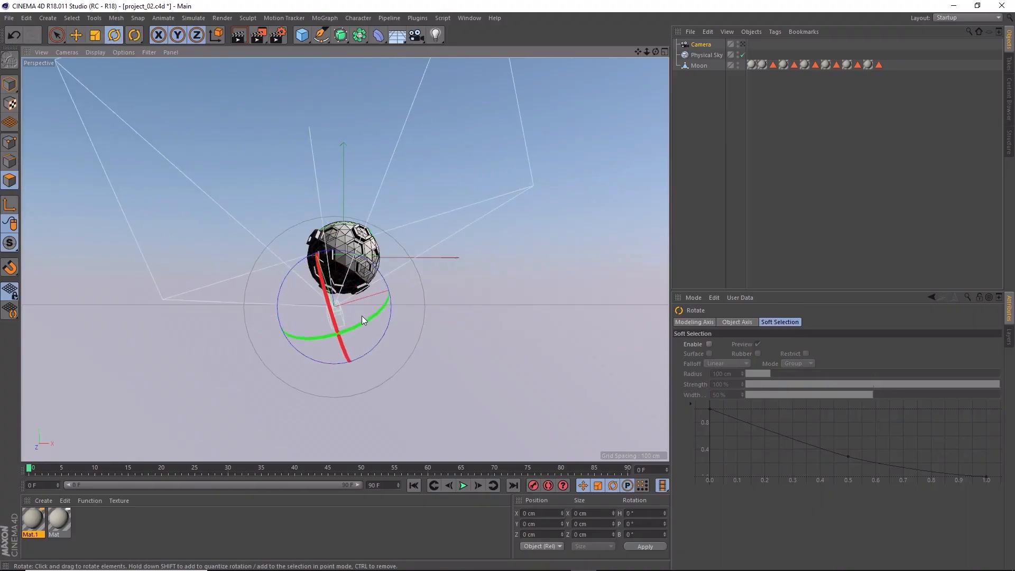
{"action": "key", "text": "ctrl+z"}
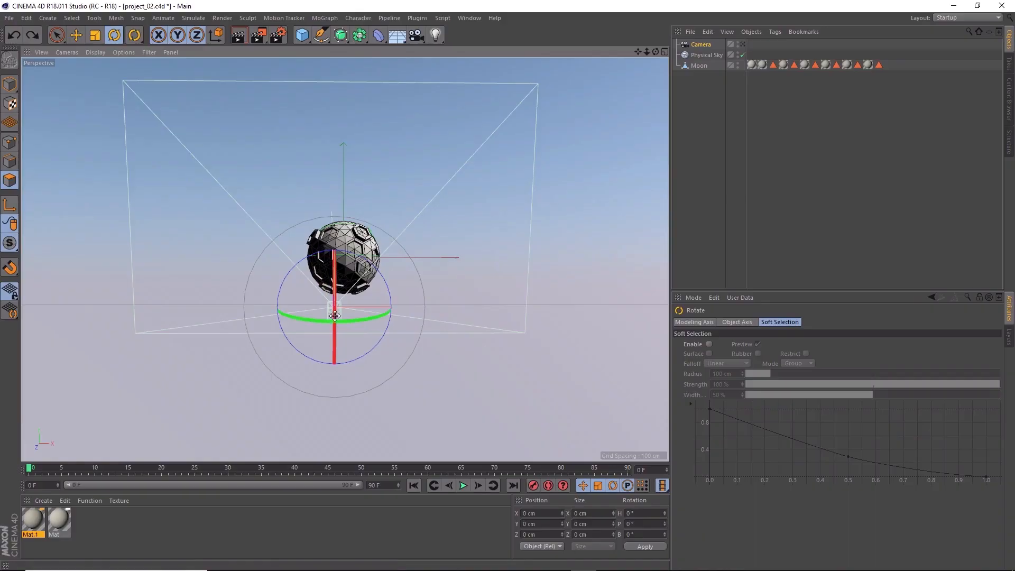
Step: Look through the new camera and reframe the moon in its view
{"action": "left_click", "coordinate": [742, 44]}
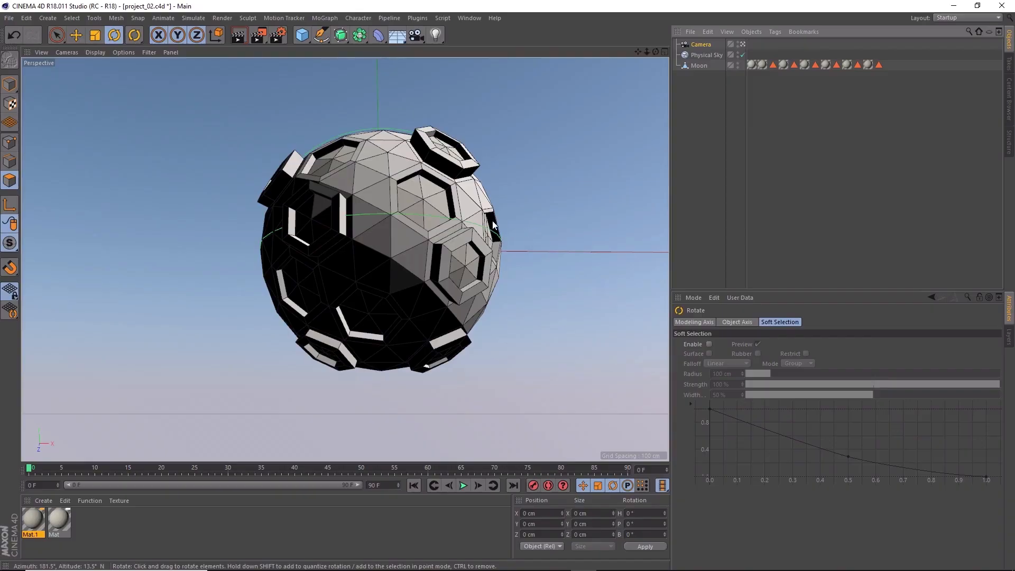
{"action": "left_click_drag", "start_coordinate": [638, 52], "coordinate": [658, 50]}
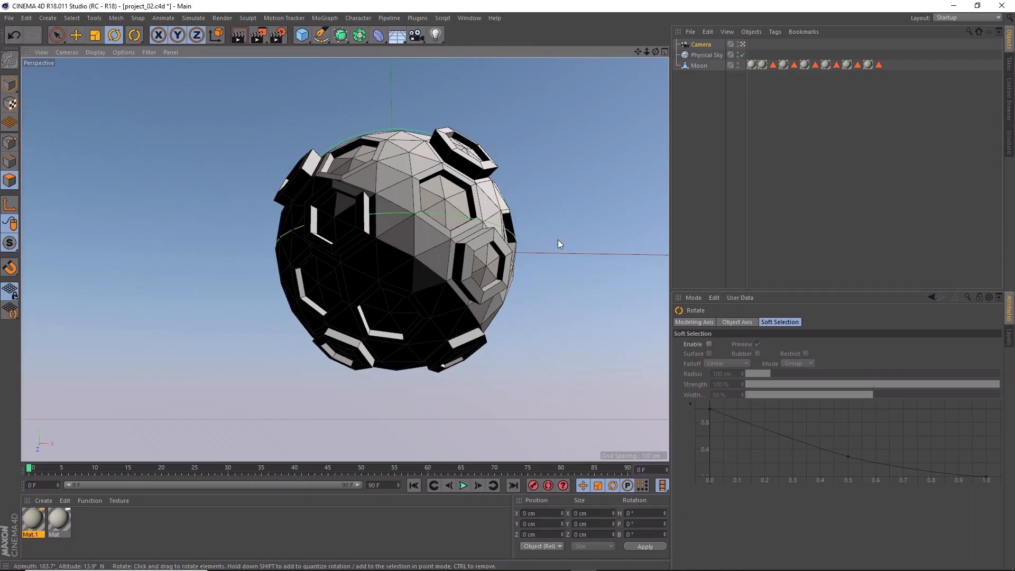
{"action": "left_click", "coordinate": [741, 46]}
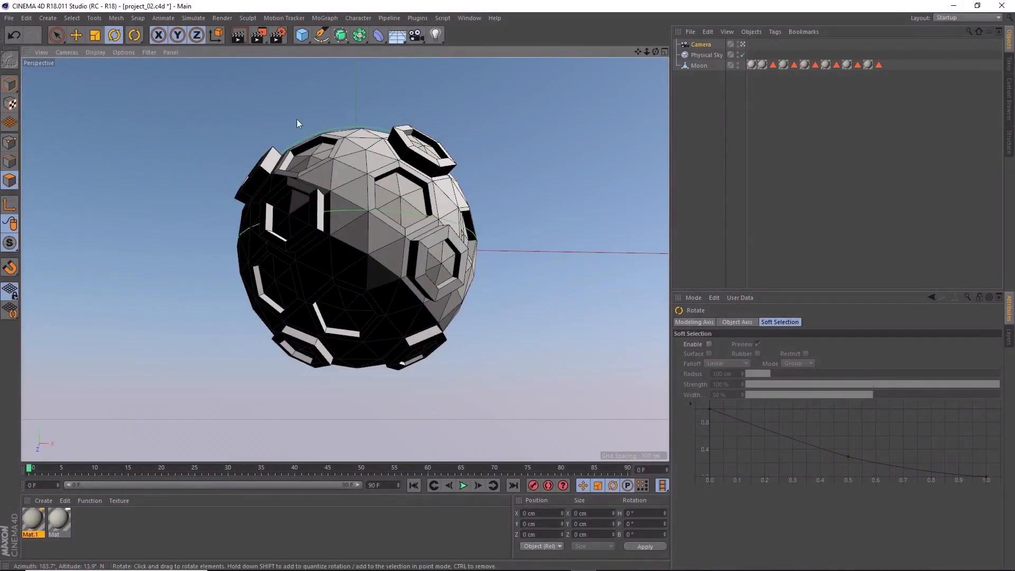
Step: Set the render output size to 1920 x 1080 pixels in the render settings
{"action": "left_click", "coordinate": [277, 36]}
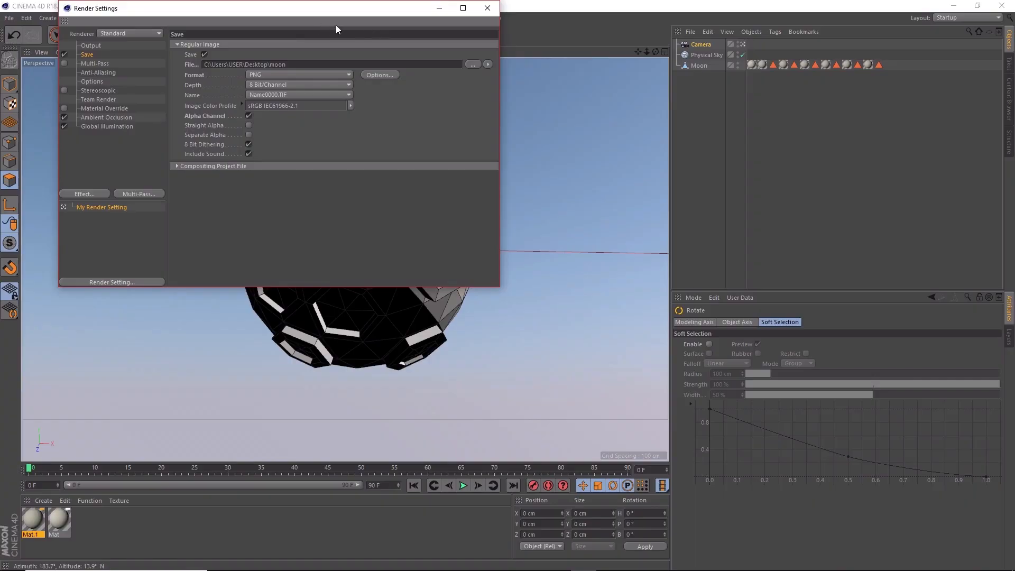
{"action": "left_click_drag", "start_coordinate": [308, 11], "coordinate": [427, 71]}
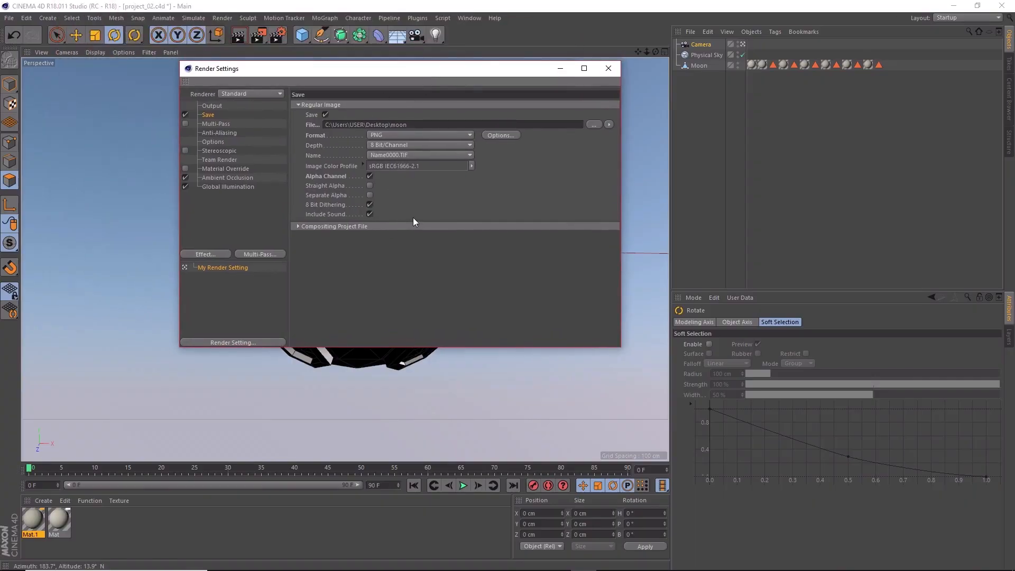
{"action": "left_click", "coordinate": [215, 107]}
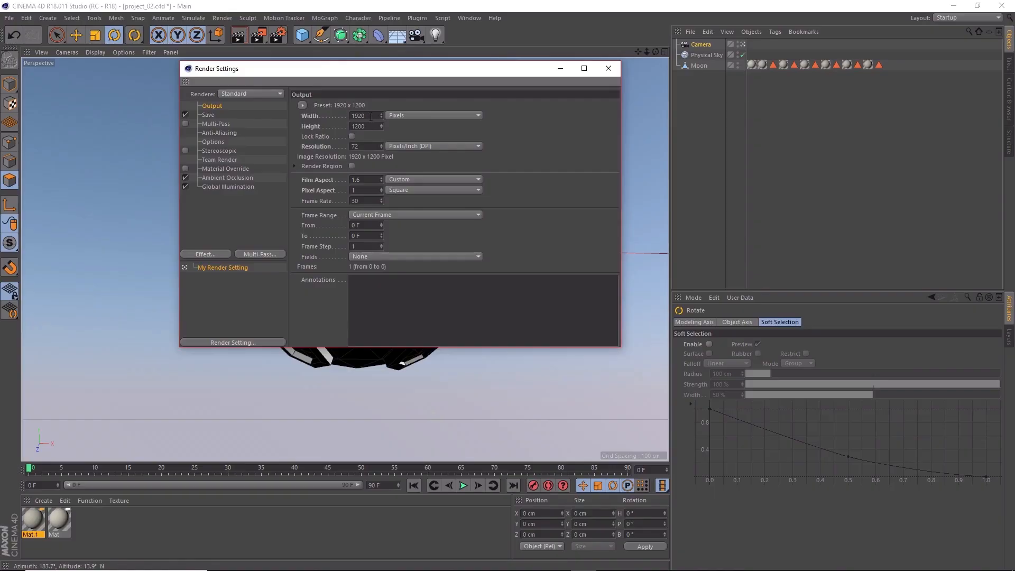
{"action": "left_click_drag", "start_coordinate": [368, 126], "coordinate": [319, 116]}
{"action": "type", "text": "1920"}
{"action": "key", "text": "Tab"}
{"action": "type", "text": "1080"}
{"action": "key", "text": "Tab"}
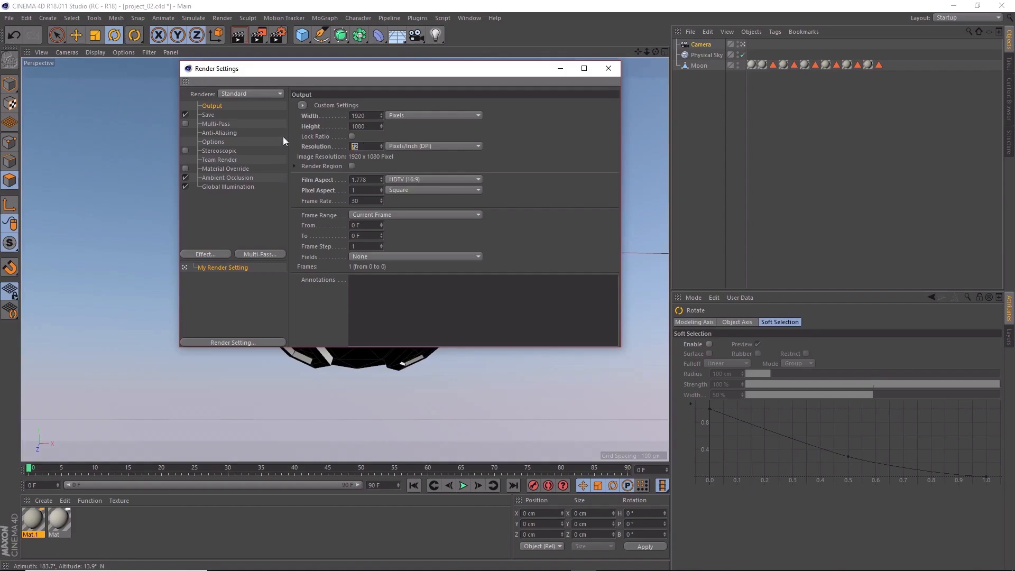
Step: Review the Save options and the Anti-Aliasing options of the render settings
{"action": "left_click", "coordinate": [210, 117]}
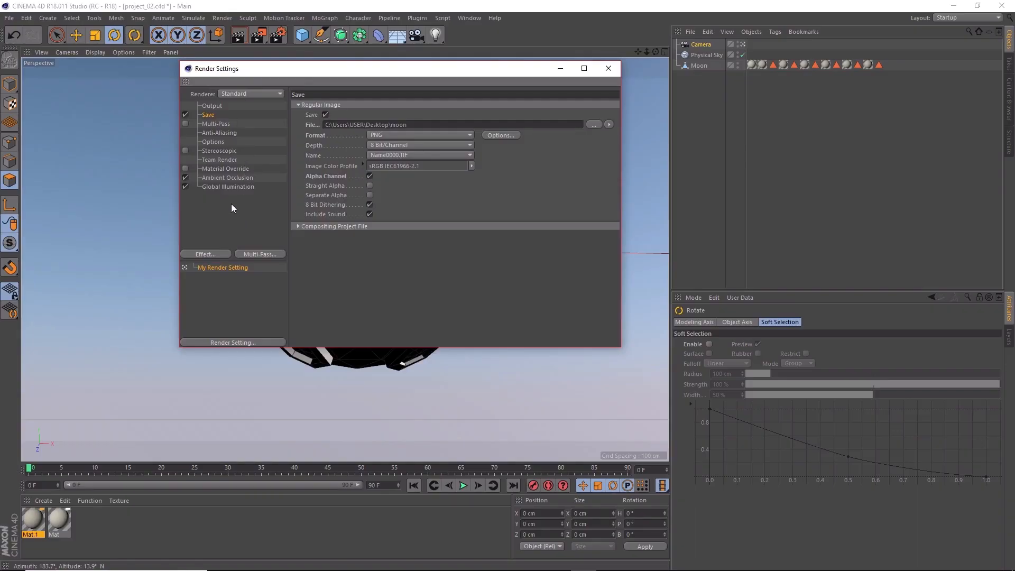
{"action": "left_click", "coordinate": [228, 134]}
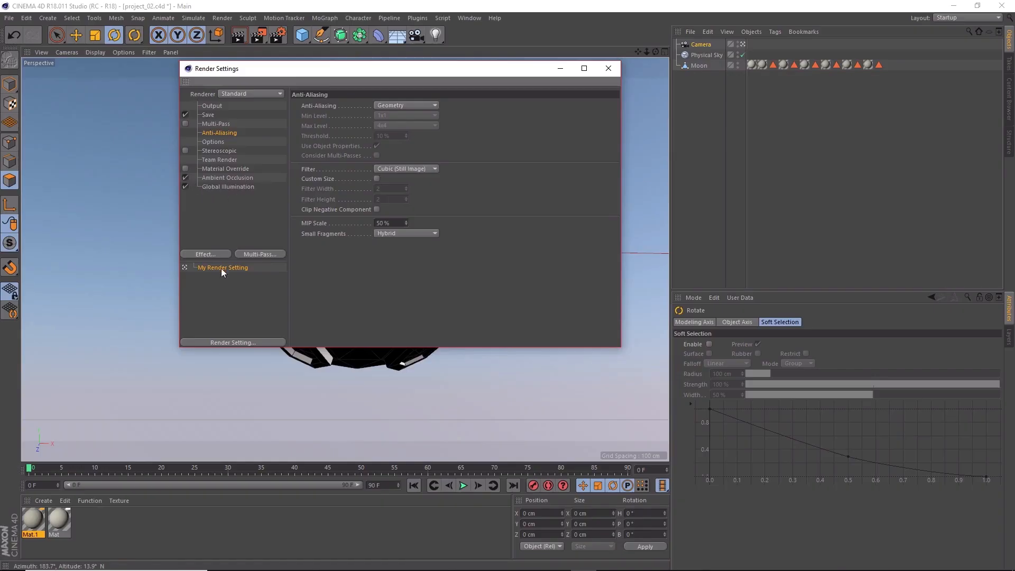
Step: Remove the Ambient Occlusion and Global Illumination effects from the render settings
{"action": "left_click", "coordinate": [242, 177]}
{"action": "right_click", "coordinate": [243, 177]}
{"action": "left_click", "coordinate": [277, 186]}
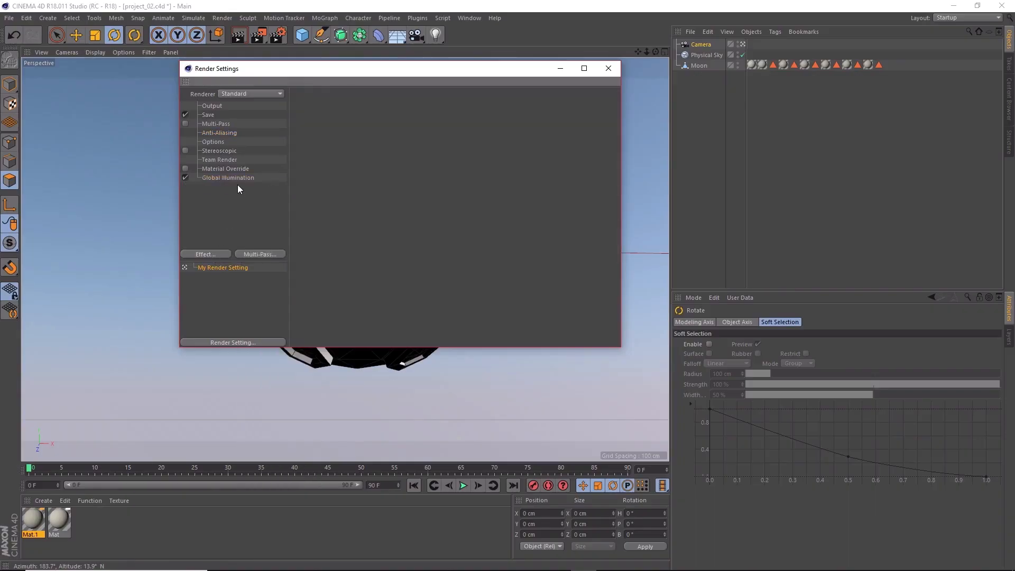
{"action": "right_click", "coordinate": [237, 177]}
{"action": "left_click", "coordinate": [255, 185]}
Step: Add the Ambient Occlusion and Global Illumination effects to the render settings
{"action": "left_click", "coordinate": [211, 256]}
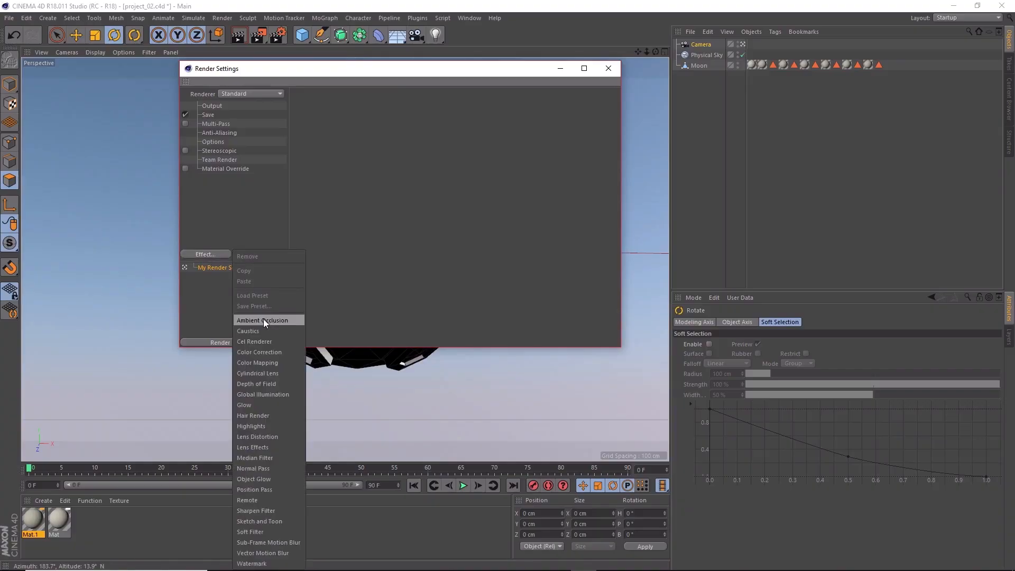
{"action": "left_click", "coordinate": [264, 320]}
{"action": "left_click", "coordinate": [209, 253]}
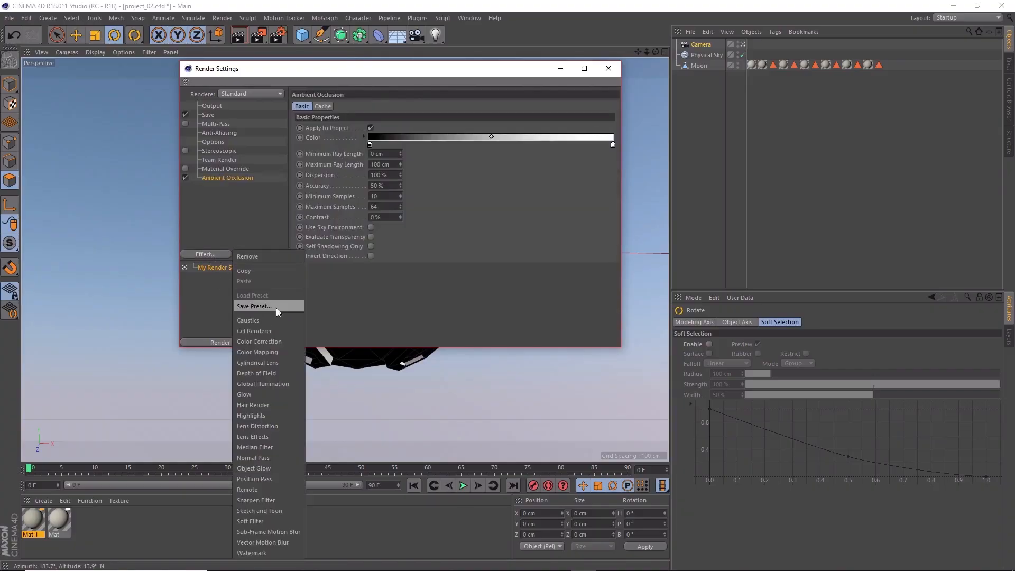
{"action": "left_click", "coordinate": [277, 388]}
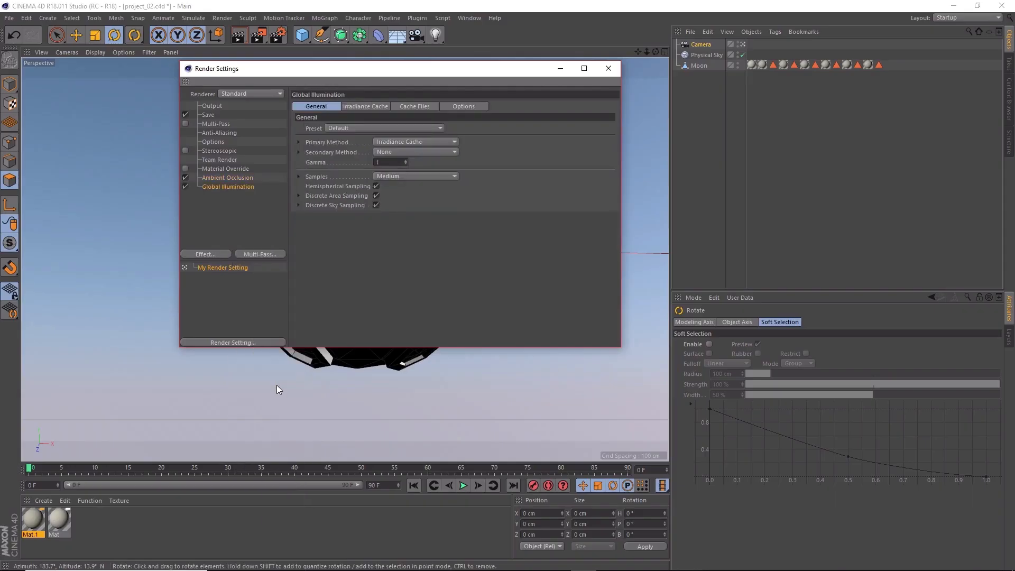
Step: Close the render settings and render the moon scene to the Picture Viewer
{"action": "left_click", "coordinate": [615, 68]}
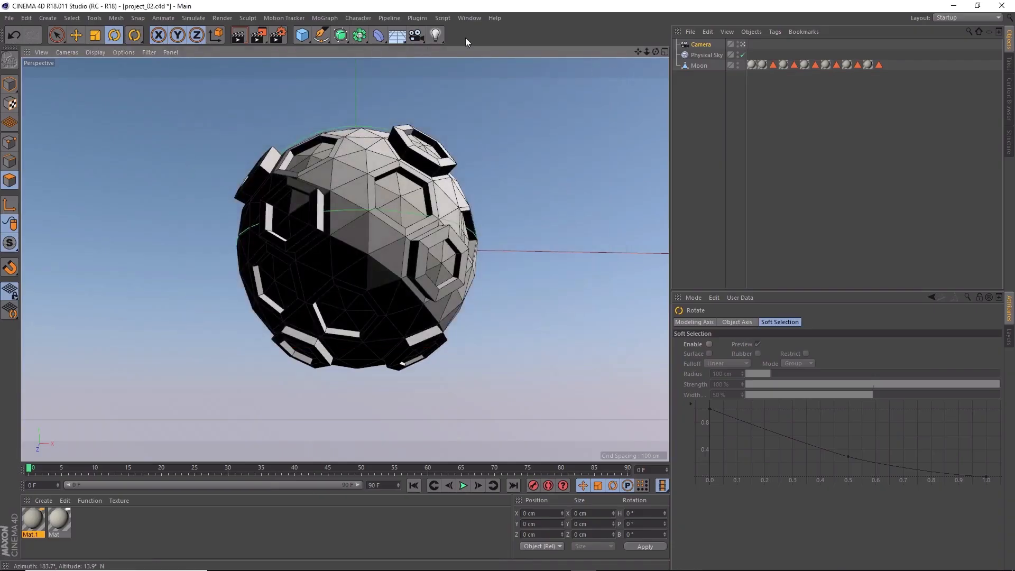
{"action": "left_click", "coordinate": [258, 36]}
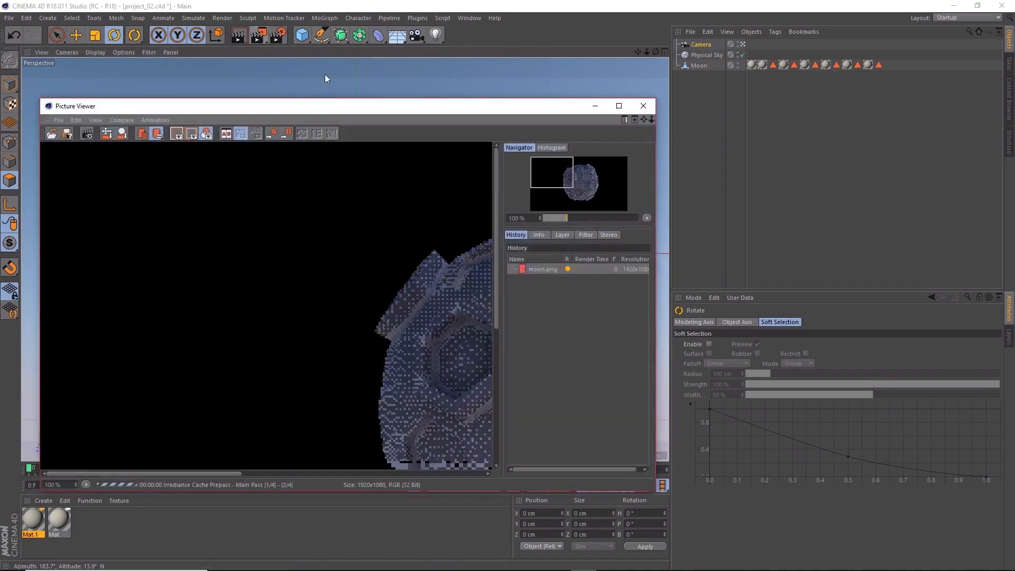
{"action": "left_click_drag", "start_coordinate": [370, 104], "coordinate": [385, 77]}
{"action": "scroll", "coordinate": [371, 201], "scroll_direction": "down", "scroll_amount": 4}
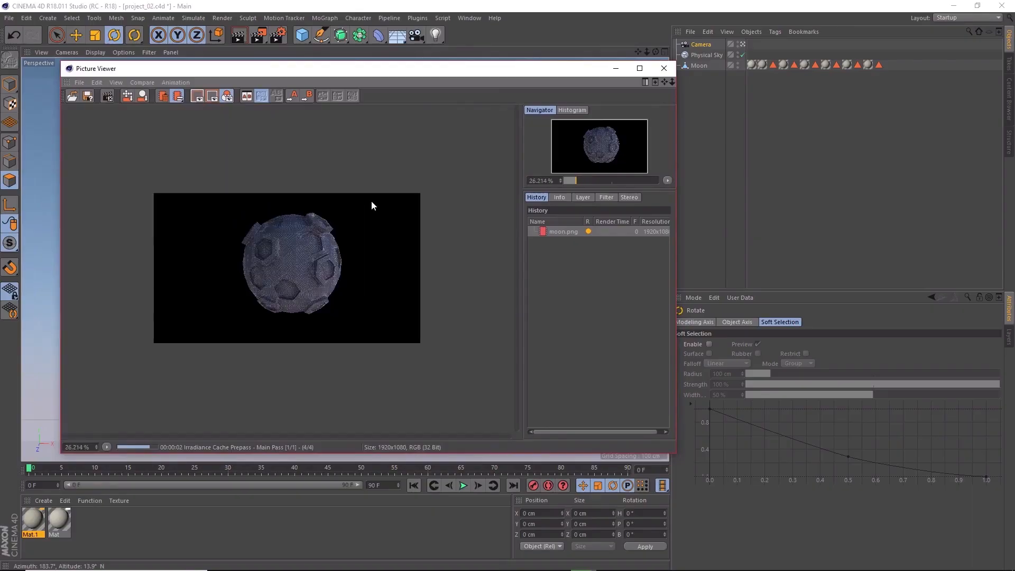
{"action": "scroll", "coordinate": [371, 201], "scroll_direction": "up", "scroll_amount": 2}
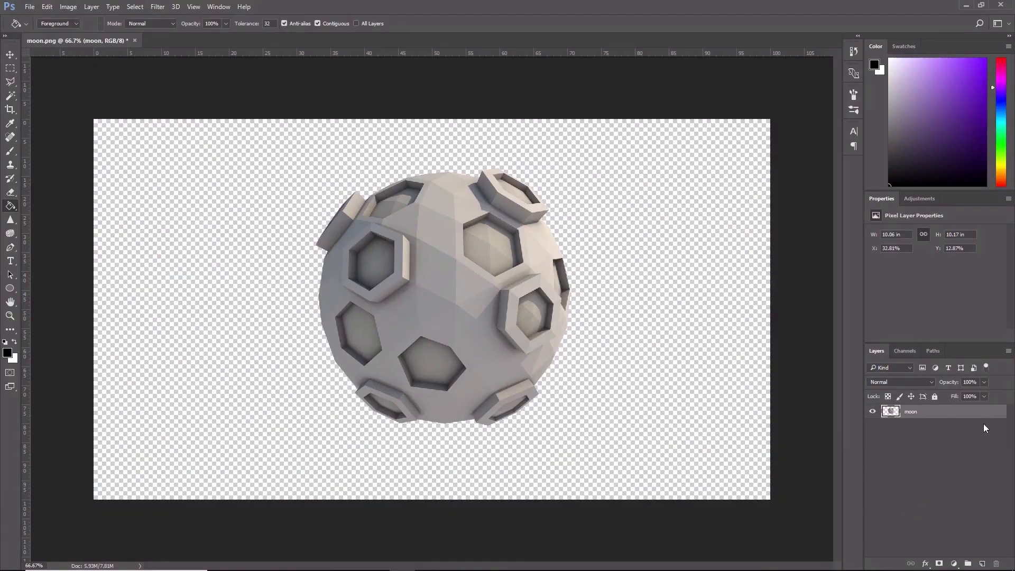
Step: Create a new layer beneath the moon layer and enable a Gradient Overlay layer style on it
{"action": "left_click", "coordinate": [982, 564]}
{"action": "left_click_drag", "start_coordinate": [925, 411], "coordinate": [925, 439]}
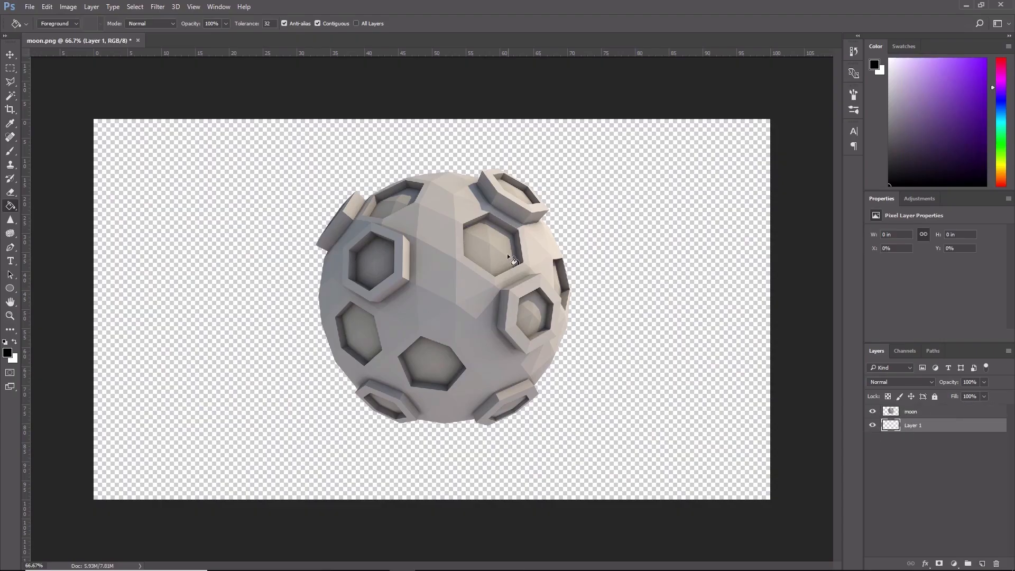
{"action": "right_click", "coordinate": [920, 428]}
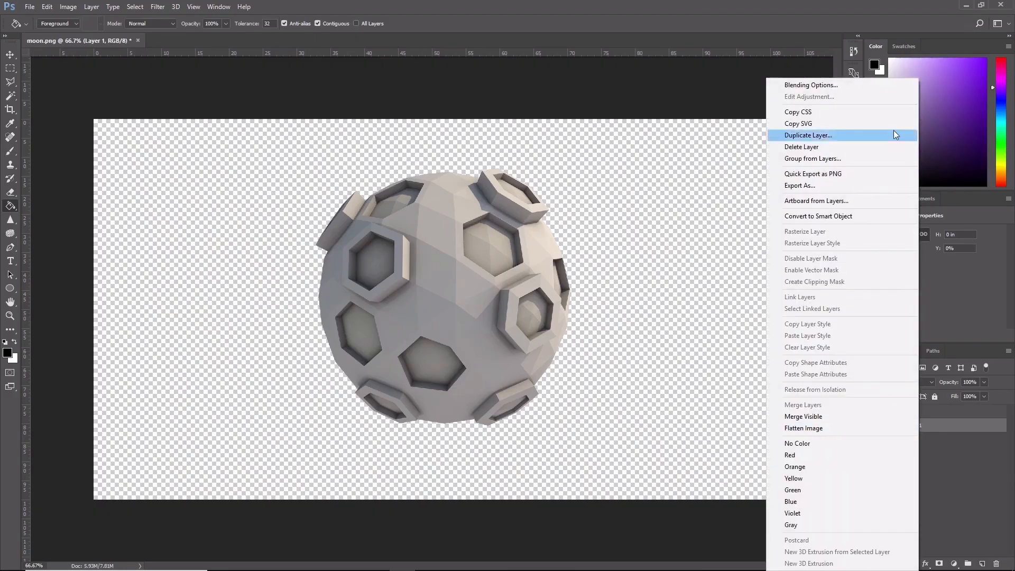
{"action": "left_click", "coordinate": [855, 87]}
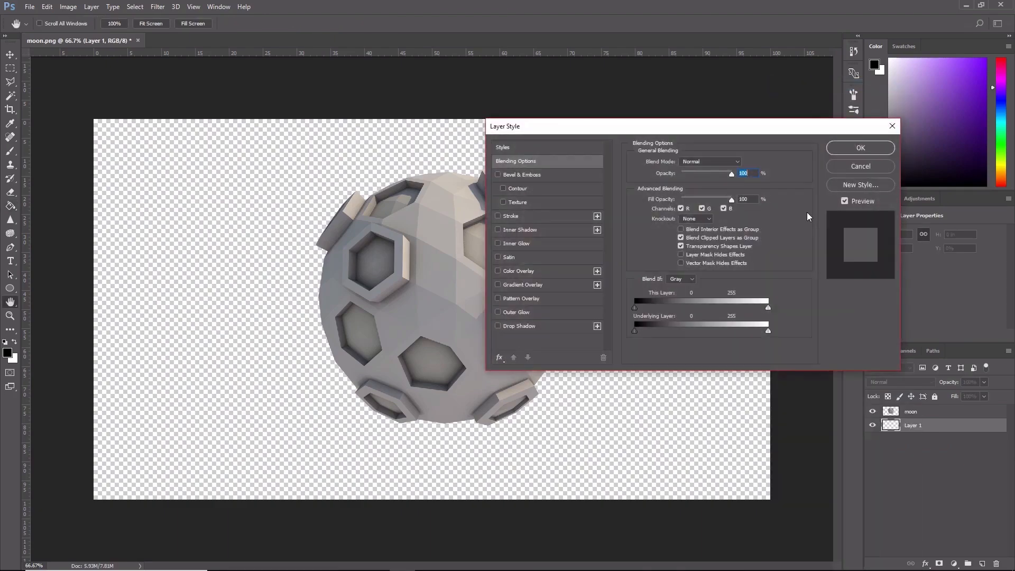
{"action": "left_click", "coordinate": [534, 285]}
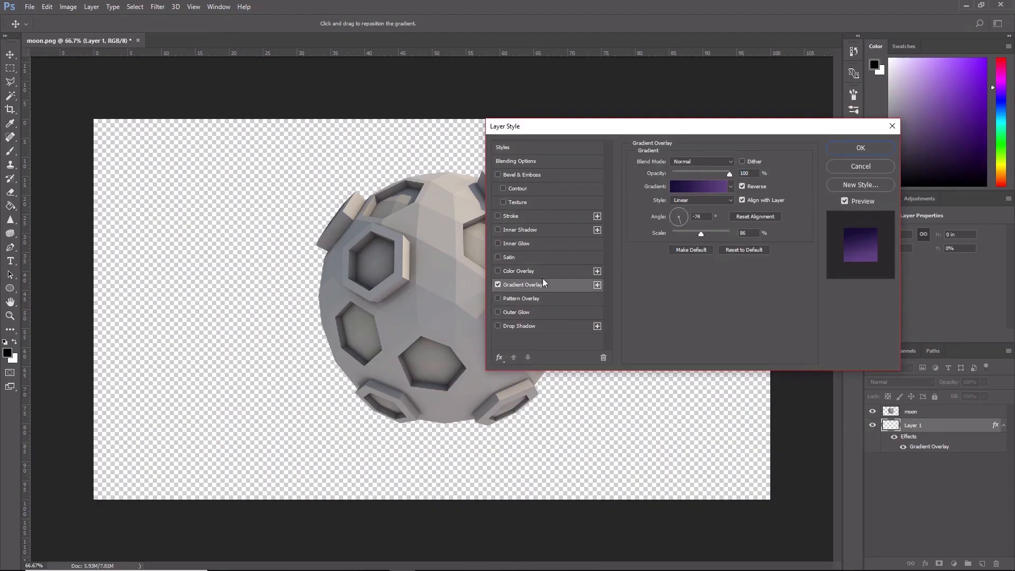
Step: Load the Foreground to Background preset for the overlay gradient and set its start stop to RGB 96, 64, 131
{"action": "left_click", "coordinate": [696, 185]}
{"action": "left_click_drag", "start_coordinate": [665, 165], "coordinate": [563, 154]}
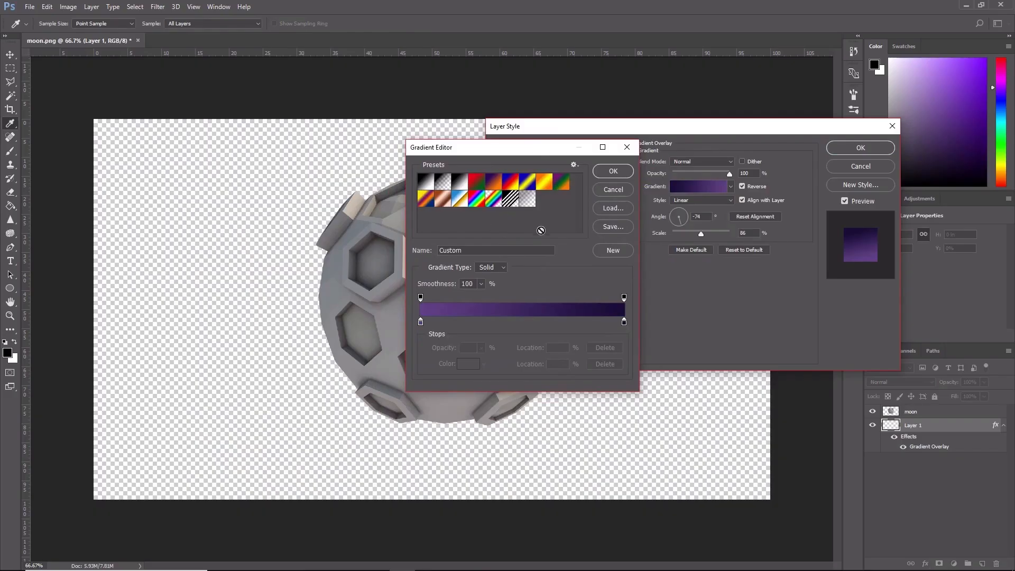
{"action": "left_click", "coordinate": [421, 183]}
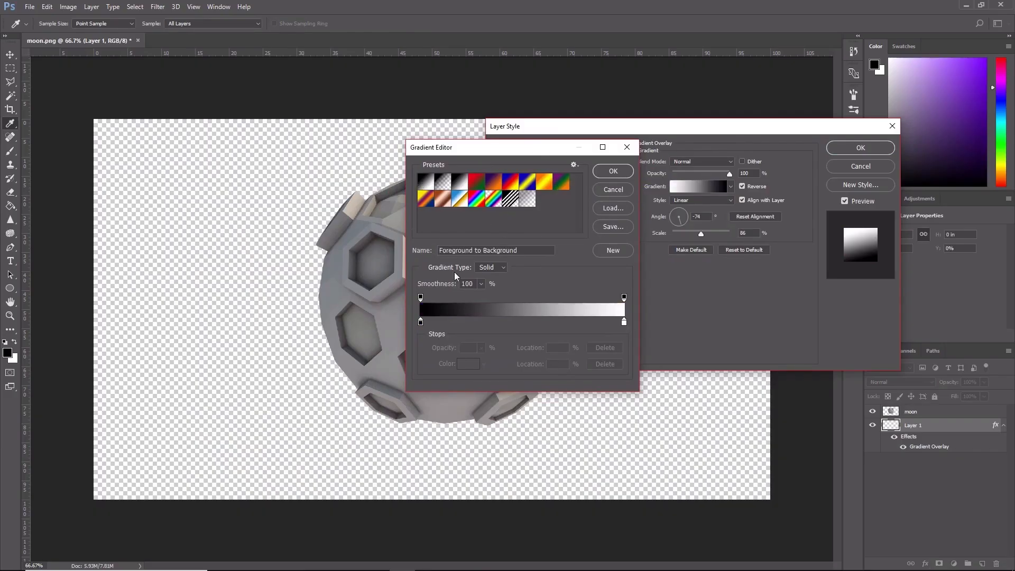
{"action": "double_click", "coordinate": [420, 322]}
{"action": "left_click_drag", "start_coordinate": [690, 210], "coordinate": [641, 164]}
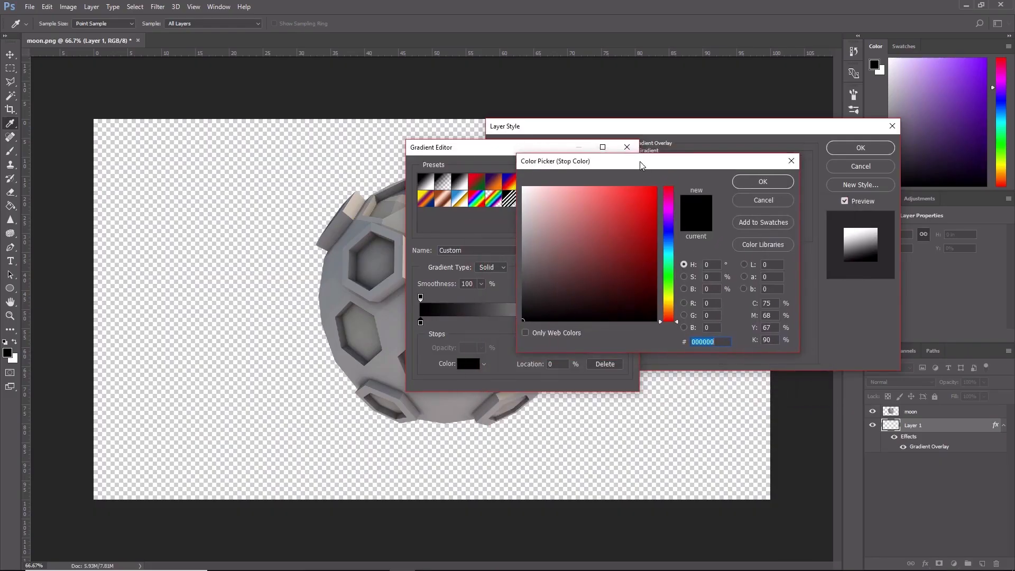
{"action": "left_click_drag", "start_coordinate": [712, 304], "coordinate": [665, 300]}
{"action": "type", "text": "96"}
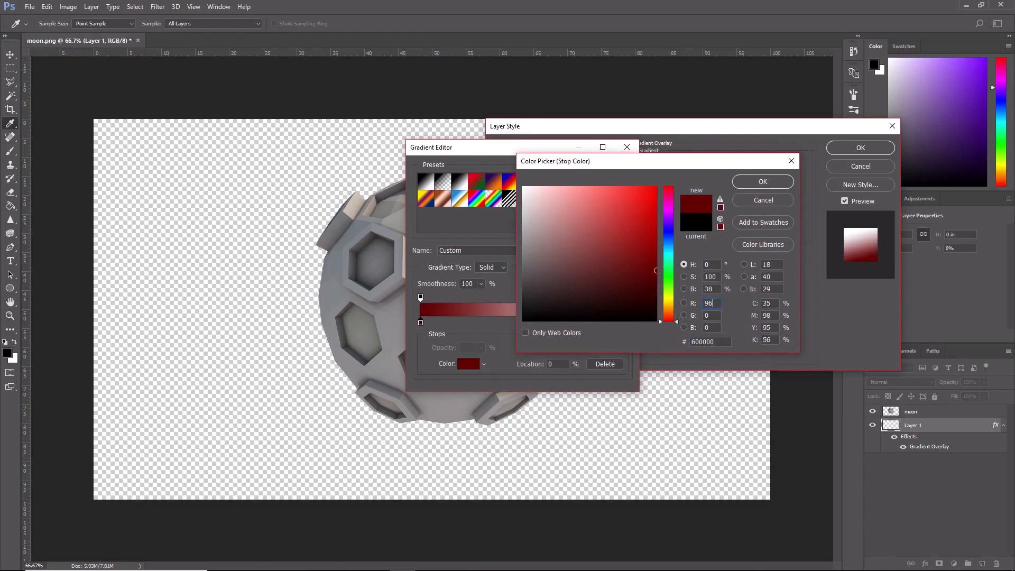
{"action": "key", "text": "Tab"}
{"action": "type", "text": "64"}
{"action": "key", "text": "Tab"}
{"action": "type", "text": "150"}
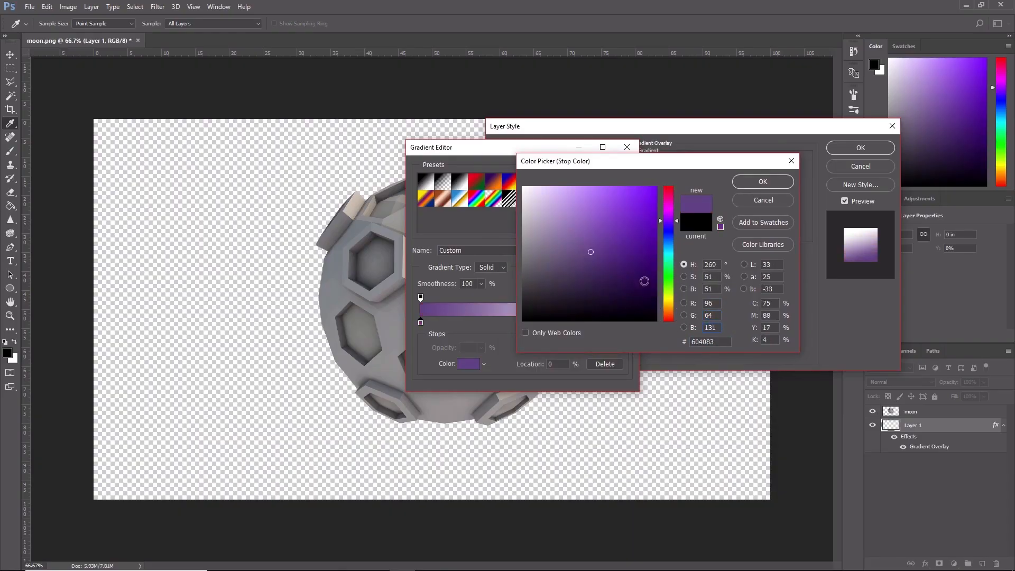
{"action": "left_click", "coordinate": [755, 186]}
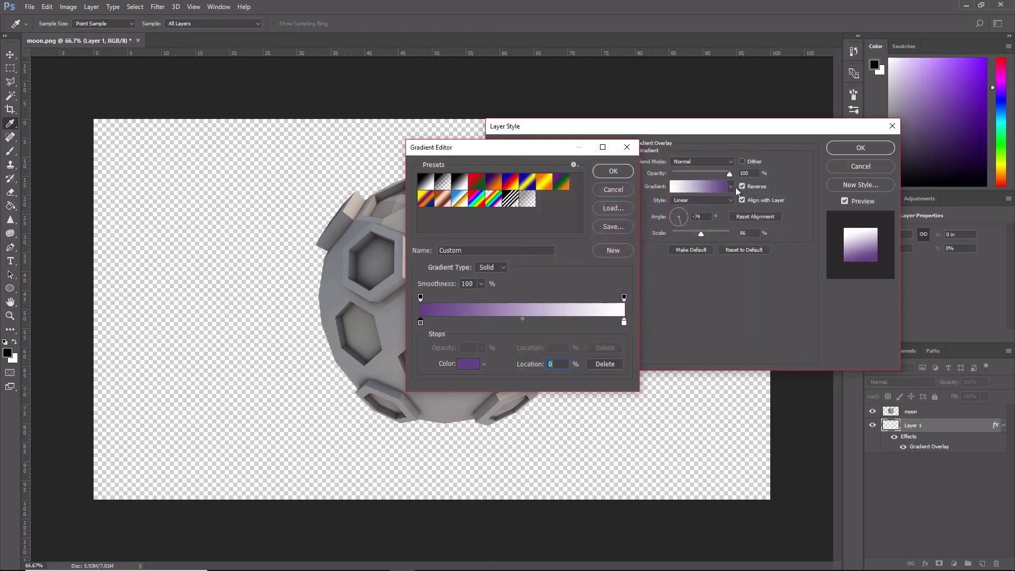
Step: Set the gradient's end stop to RGB 25, 14, 54 and apply the gradient and layer style
{"action": "double_click", "coordinate": [624, 322]}
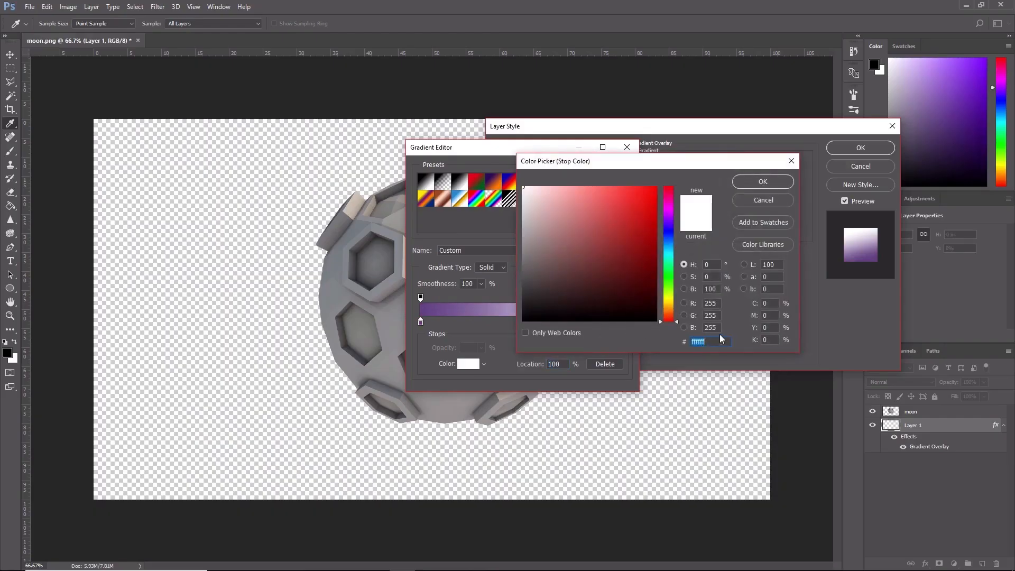
{"action": "left_click", "coordinate": [713, 303]}
{"action": "type", "text": "25"}
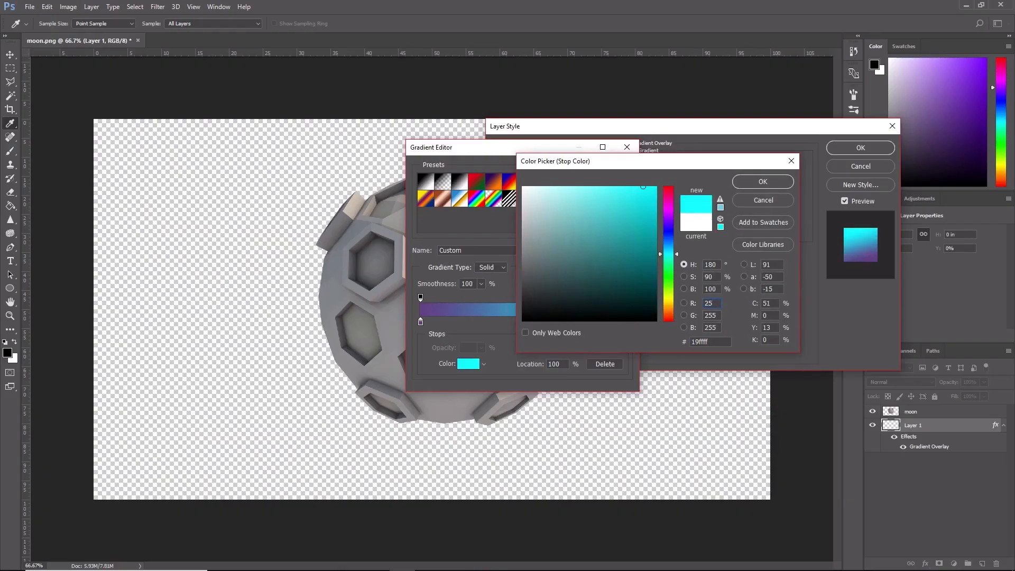
{"action": "left_click", "coordinate": [717, 313]}
{"action": "type", "text": "14"}
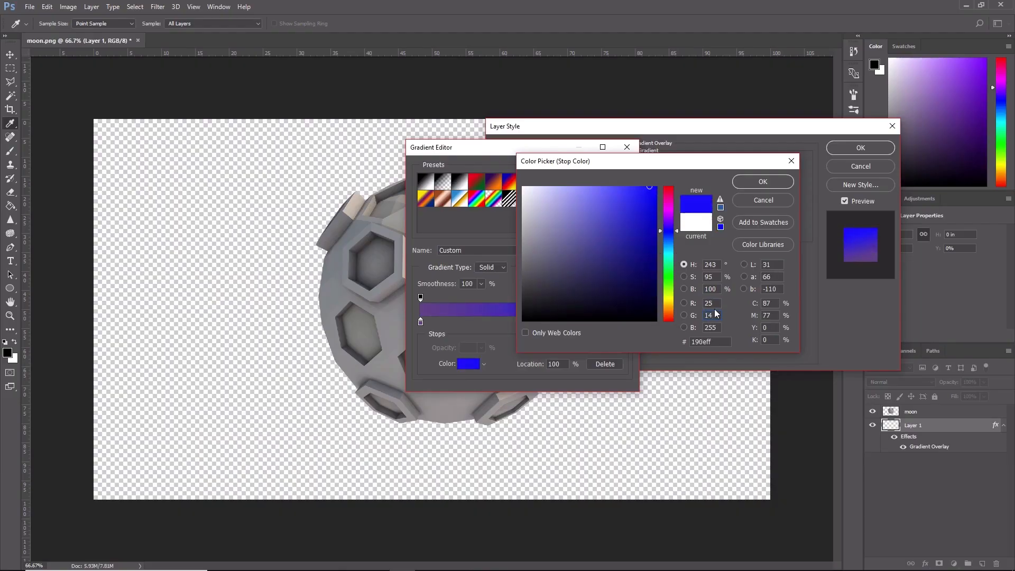
{"action": "key", "text": "Tab"}
{"action": "type", "text": "54"}
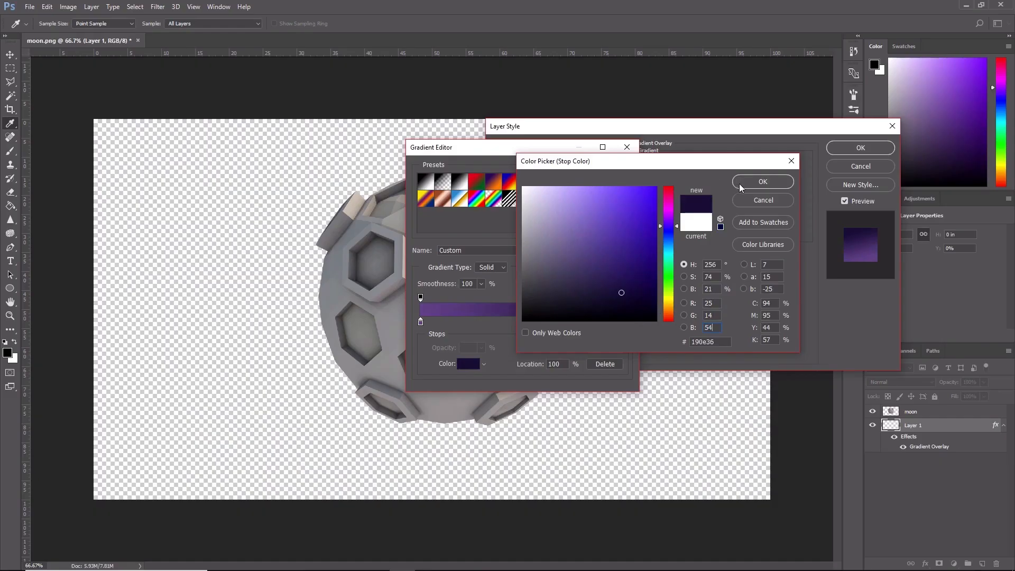
{"action": "left_click", "coordinate": [742, 185]}
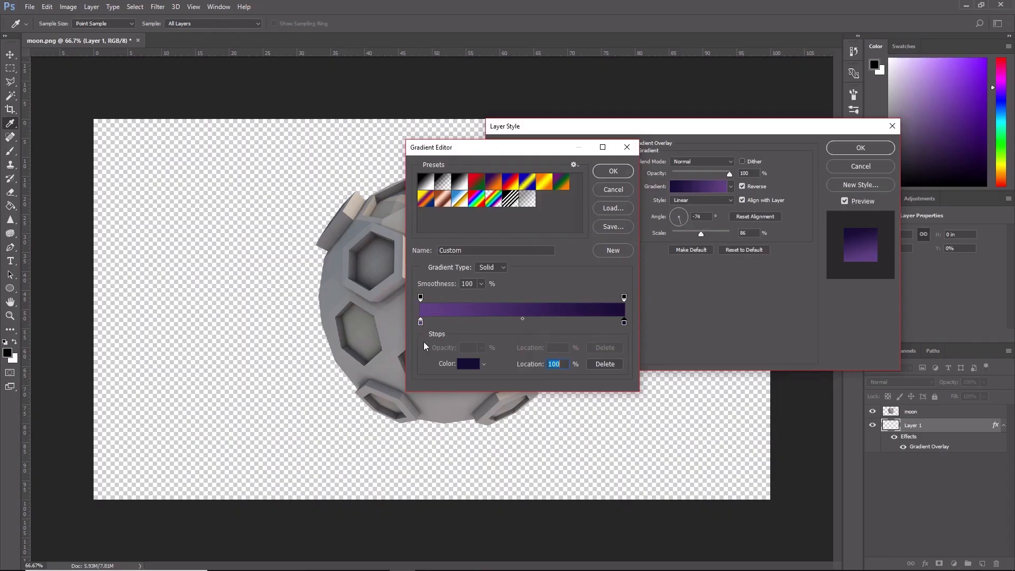
{"action": "left_click", "coordinate": [614, 172]}
{"action": "left_click", "coordinate": [861, 148]}
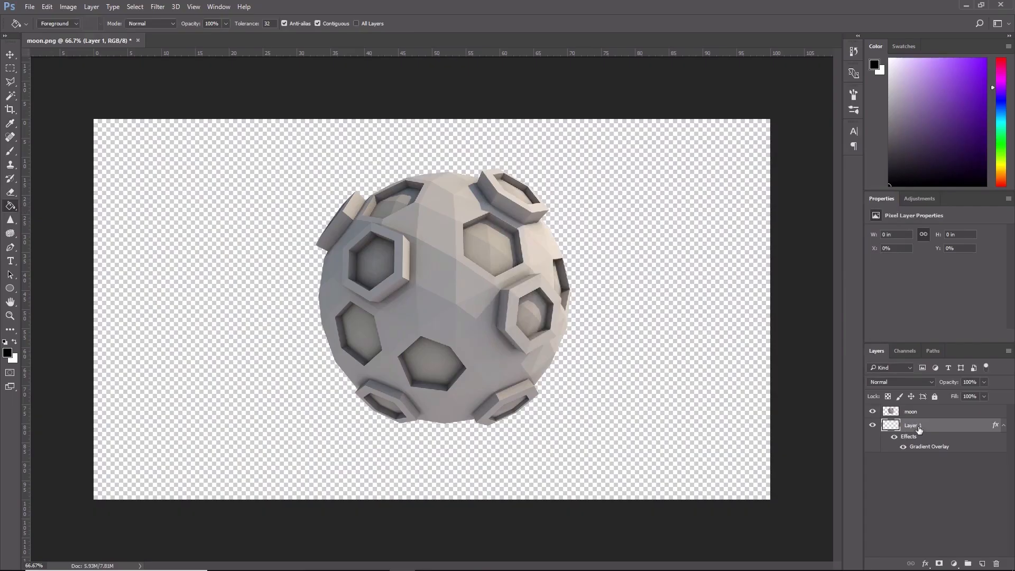
Step: Fill the new layer with the black foreground colour and rename it background
{"action": "left_click", "coordinate": [697, 350]}
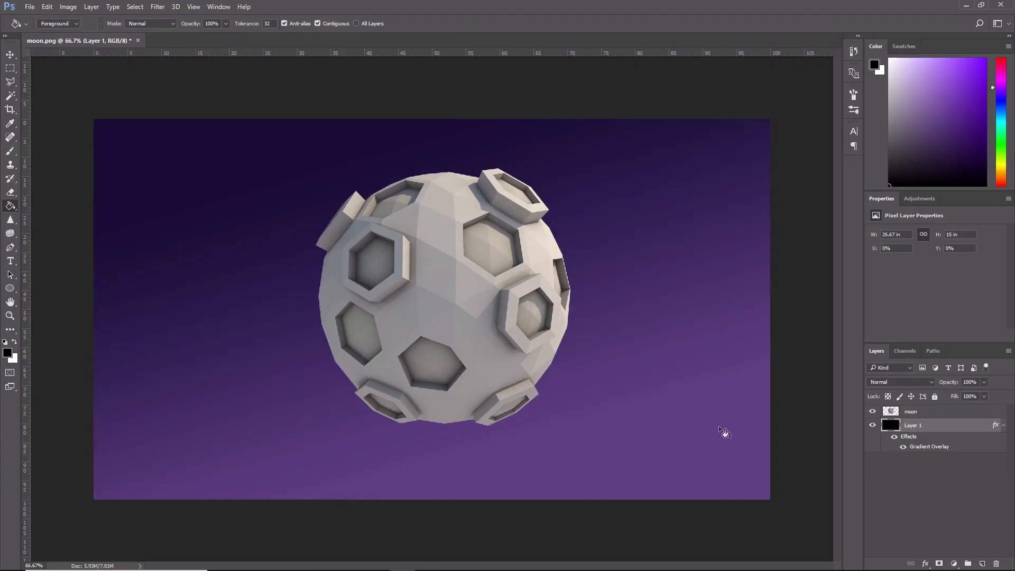
{"action": "double_click", "coordinate": [914, 426]}
{"action": "type", "text": "b"}
{"action": "key", "text": "Return"}
Step: Set the Gradient Overlay angle of the background layer to 28 degrees
{"action": "right_click", "coordinate": [937, 428]}
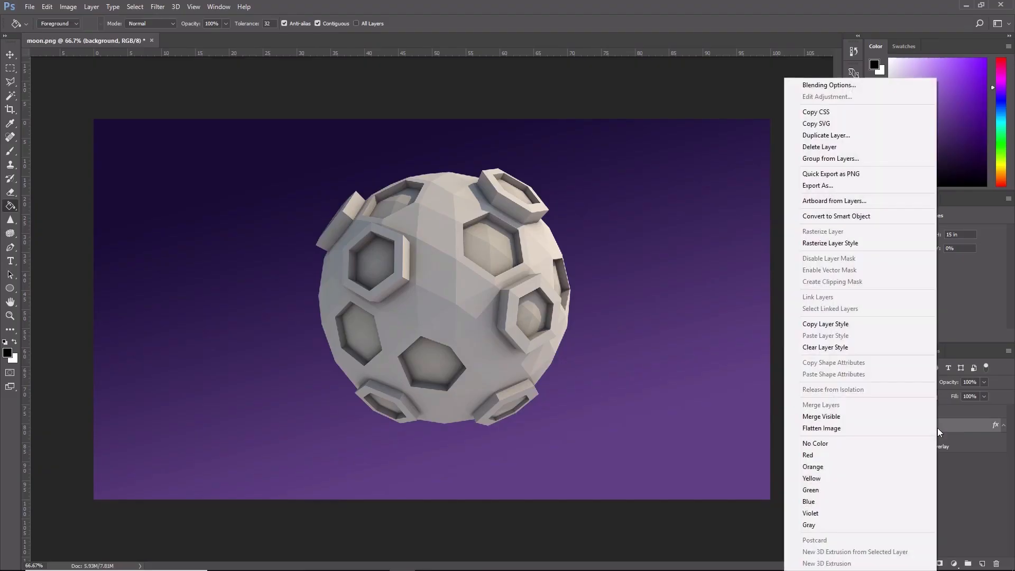
{"action": "left_click", "coordinate": [852, 86]}
{"action": "left_click_drag", "start_coordinate": [714, 129], "coordinate": [831, 163]}
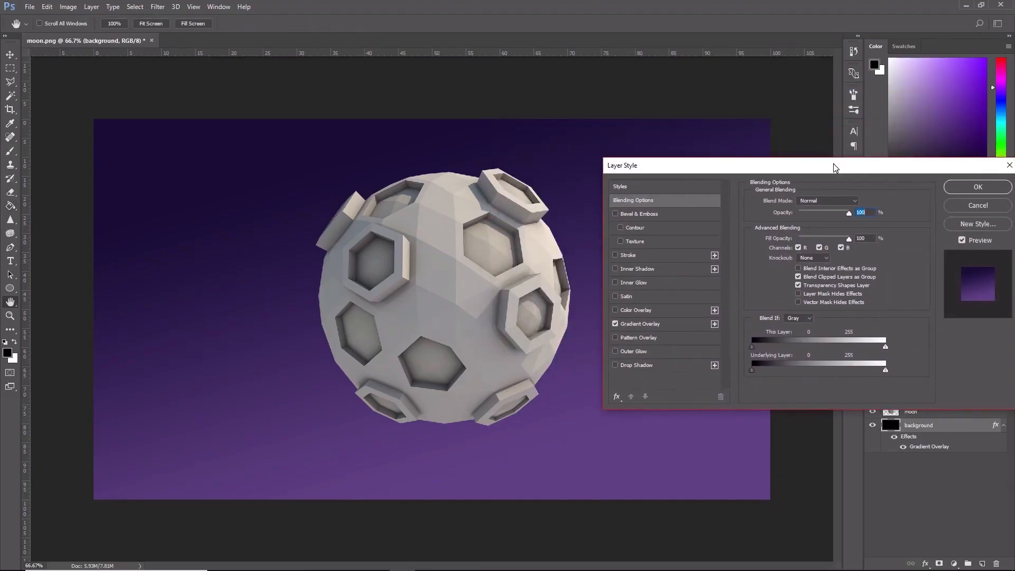
{"action": "left_click", "coordinate": [668, 324]}
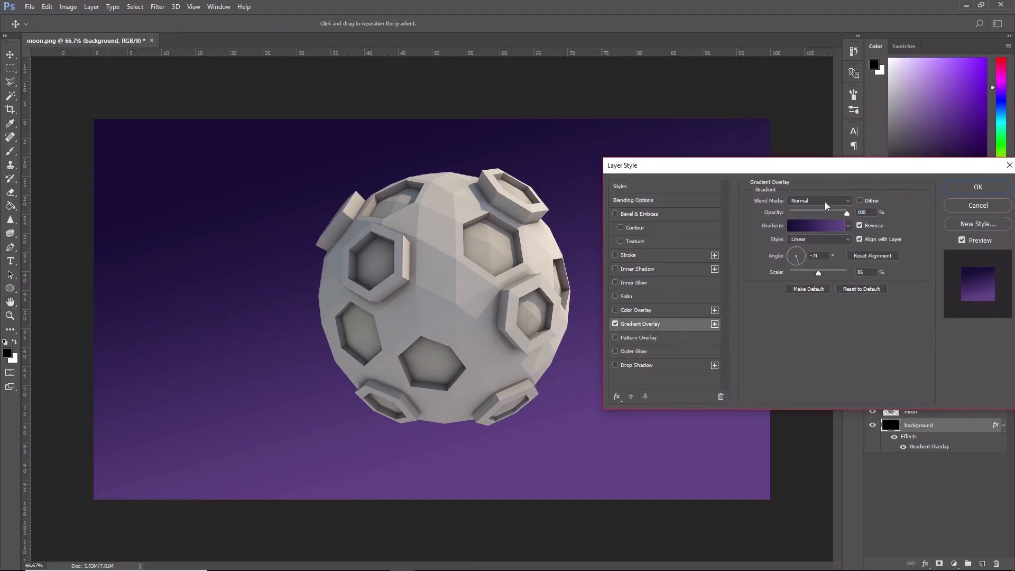
{"action": "left_click_drag", "start_coordinate": [846, 173], "coordinate": [852, 194]}
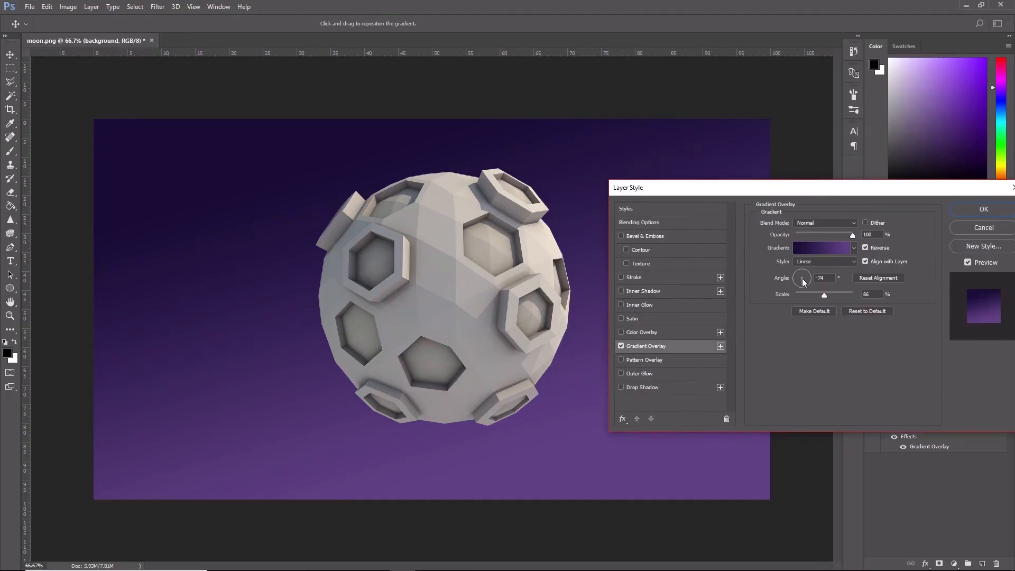
{"action": "left_click_drag", "start_coordinate": [830, 207], "coordinate": [845, 224]}
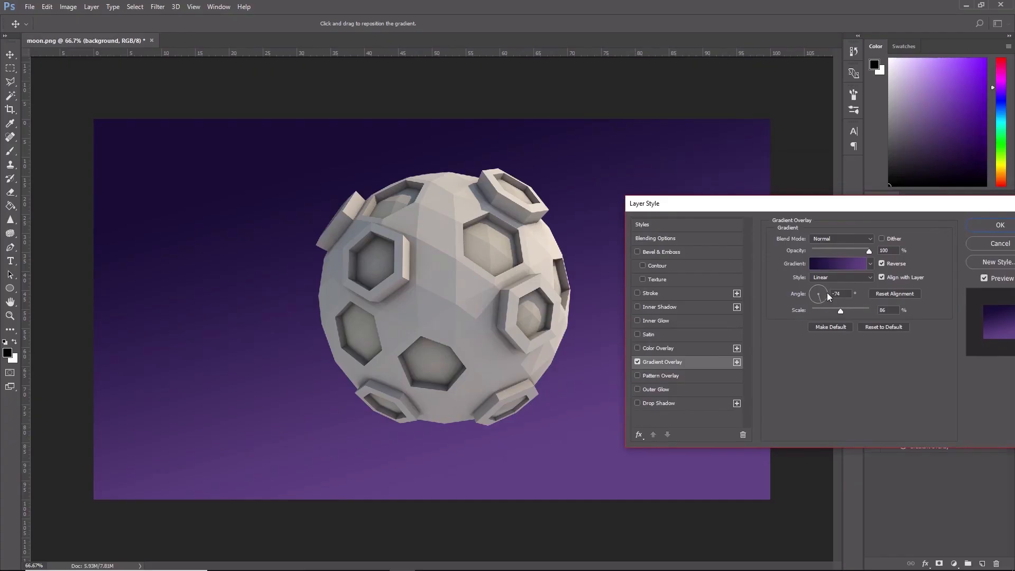
{"action": "left_click", "coordinate": [827, 295]}
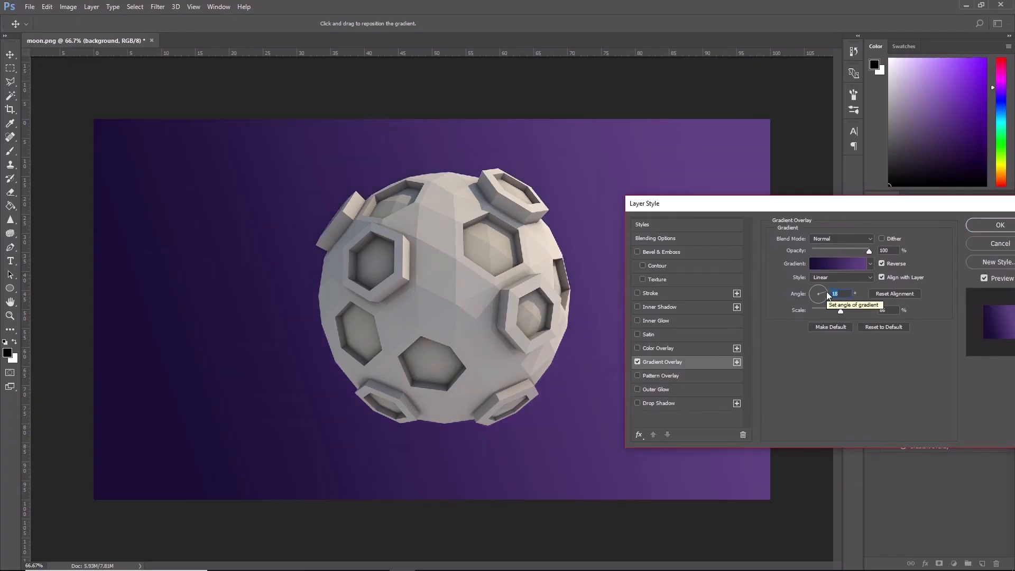
{"action": "key", "text": "shift+Up"}
{"action": "left_click_drag", "start_coordinate": [879, 203], "coordinate": [737, 205]}
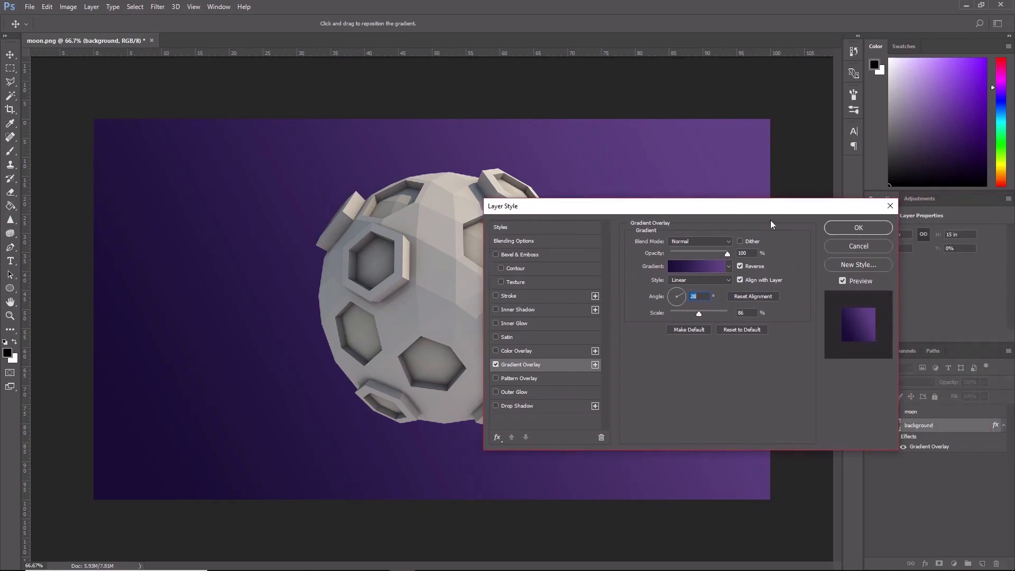
{"action": "key", "text": "g"}
{"action": "left_click", "coordinate": [858, 228]}
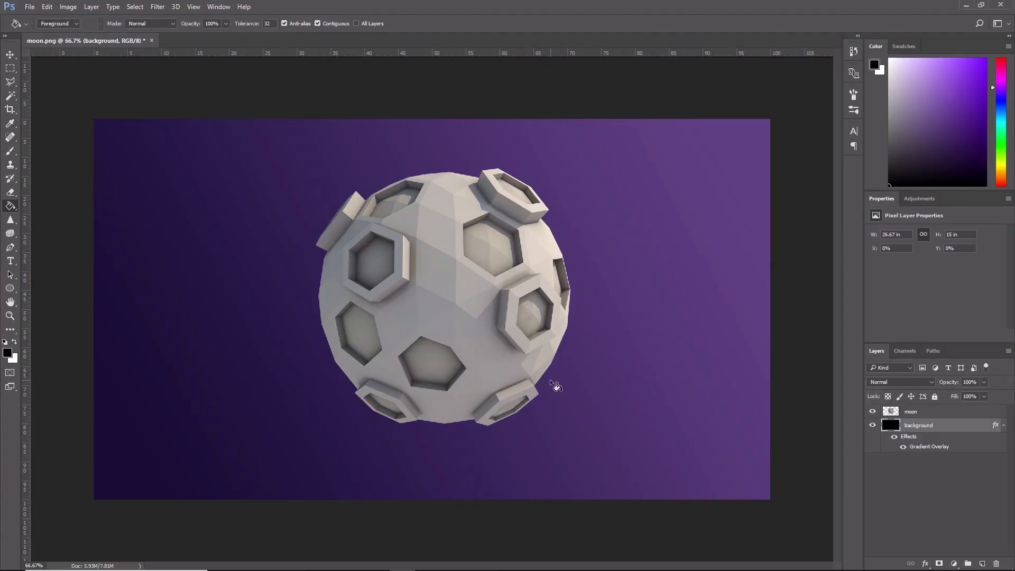
Step: Create a new layer above the background layer and name it stars
{"action": "left_click", "coordinate": [982, 563]}
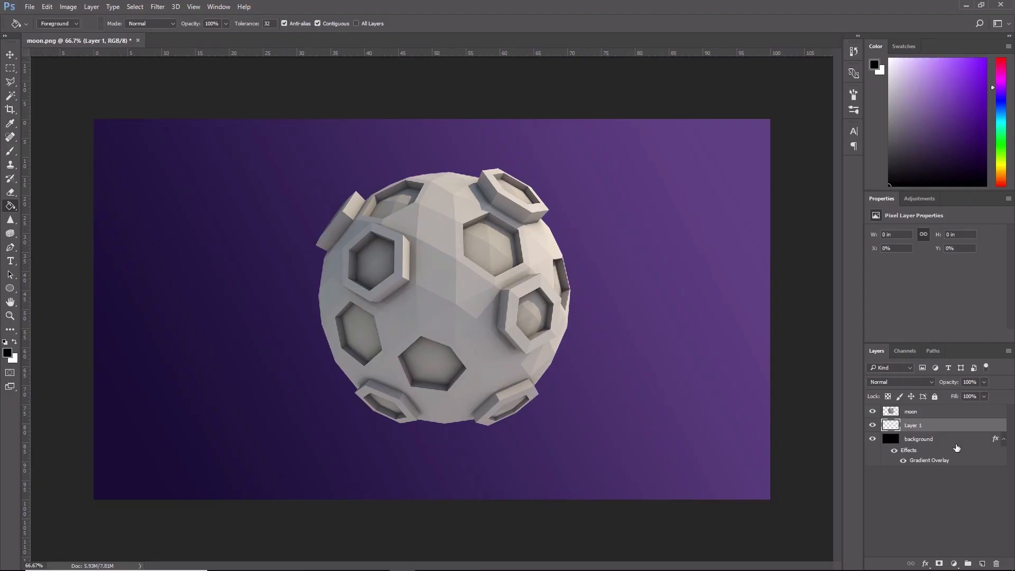
{"action": "double_click", "coordinate": [919, 426]}
{"action": "type", "text": "stars"}
{"action": "key", "text": "Return"}
Step: Use black (000000) as the foreground colour and fill the stars layer with it using the Paint Bucket
{"action": "left_click", "coordinate": [10, 356]}
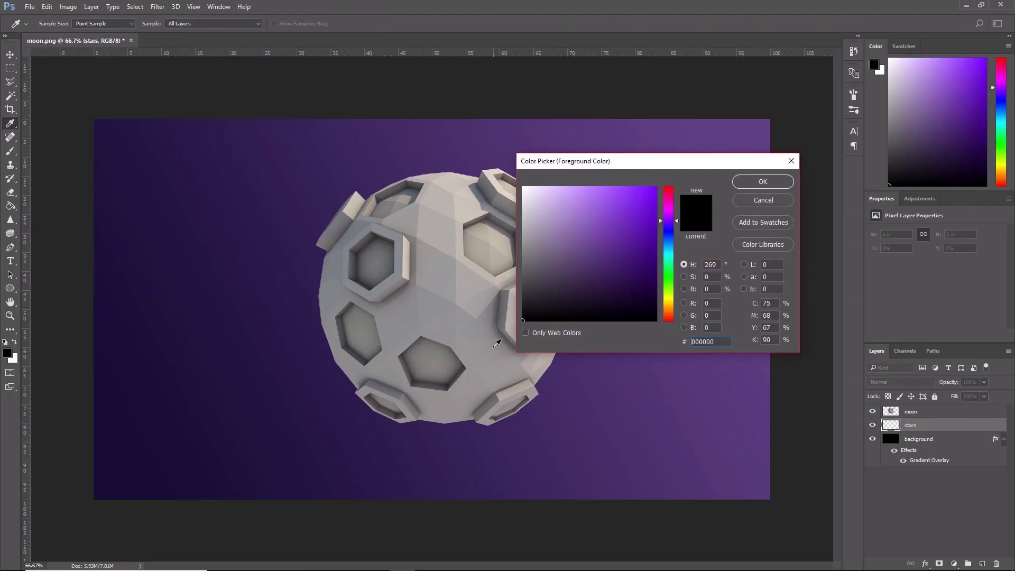
{"action": "double_click", "coordinate": [725, 342]}
{"action": "left_click", "coordinate": [765, 182]}
{"action": "key", "text": "g"}
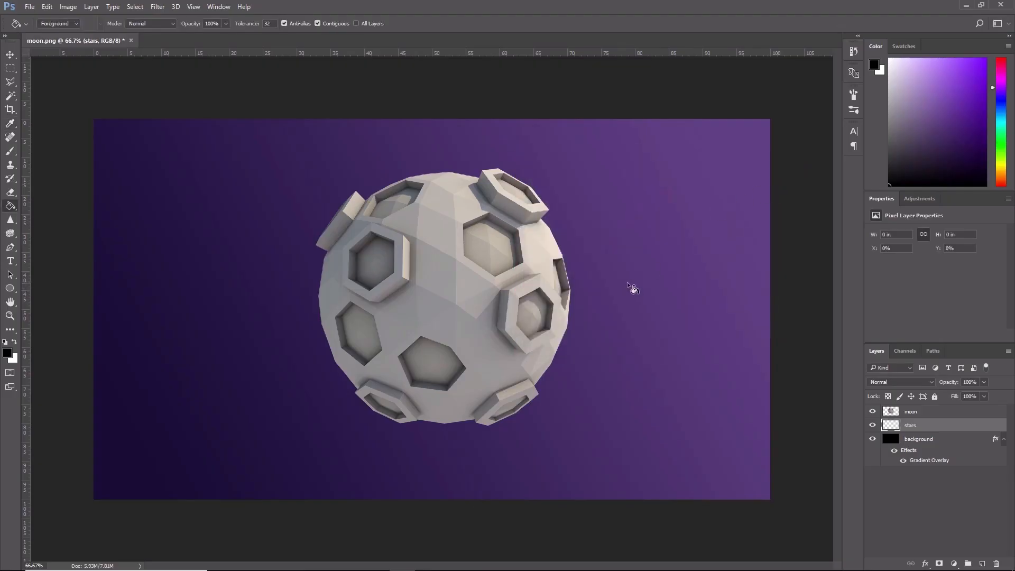
{"action": "left_click", "coordinate": [651, 265]}
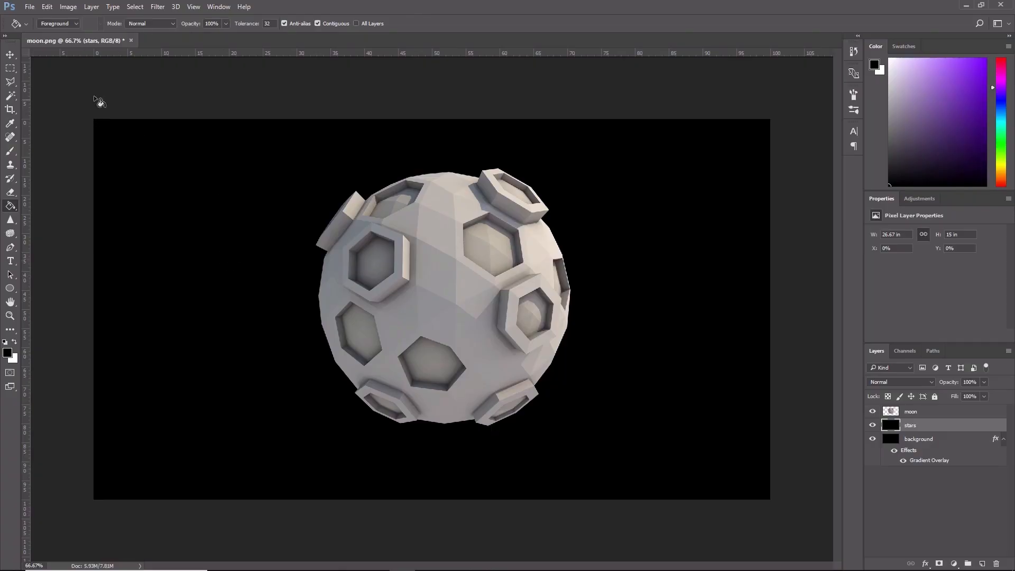
Step: Add 50% Gaussian monochromatic noise to the stars layer
{"action": "left_click", "coordinate": [157, 7]}
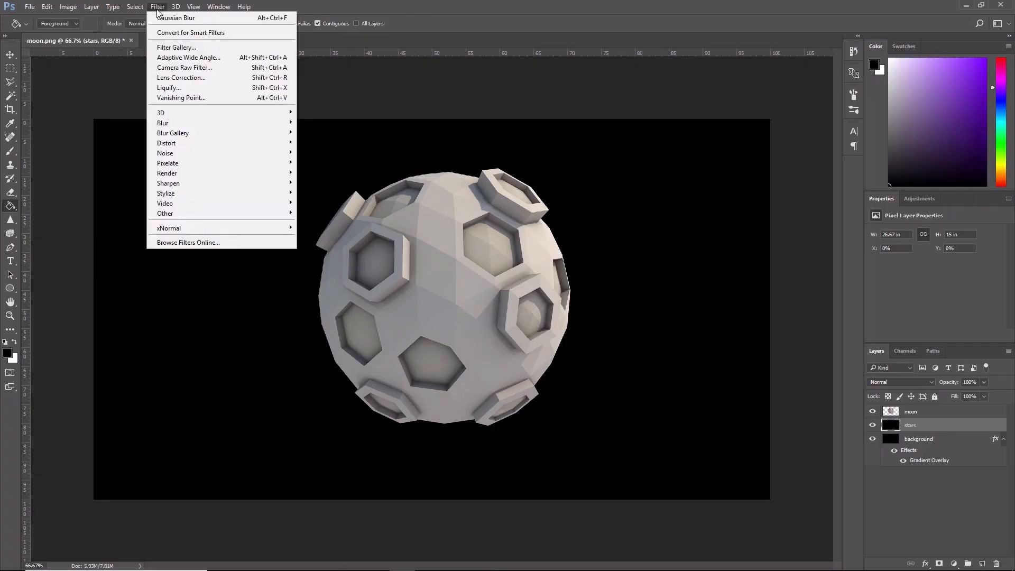
{"action": "mouse_move", "coordinate": [199, 154]}
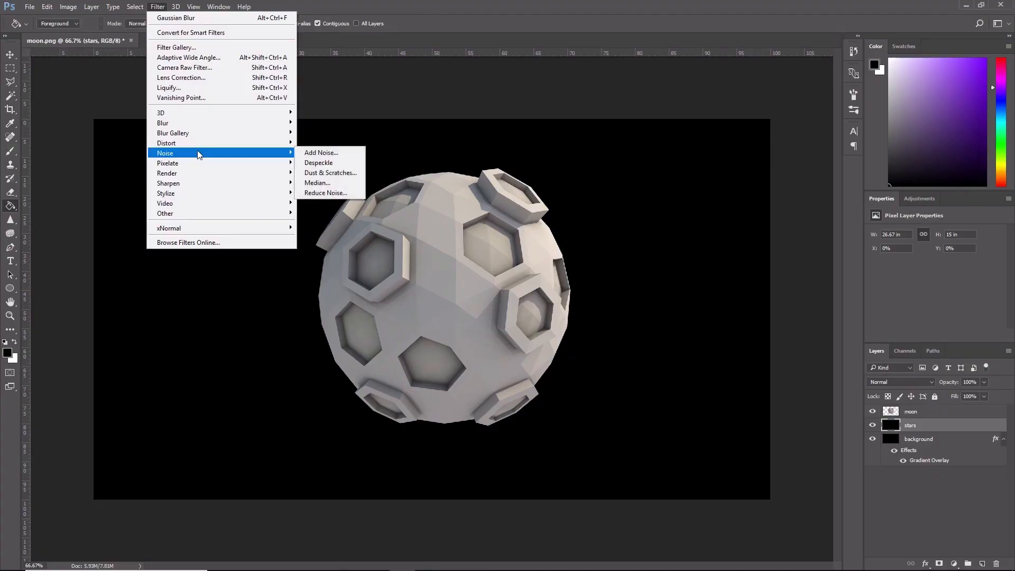
{"action": "left_click", "coordinate": [322, 152]}
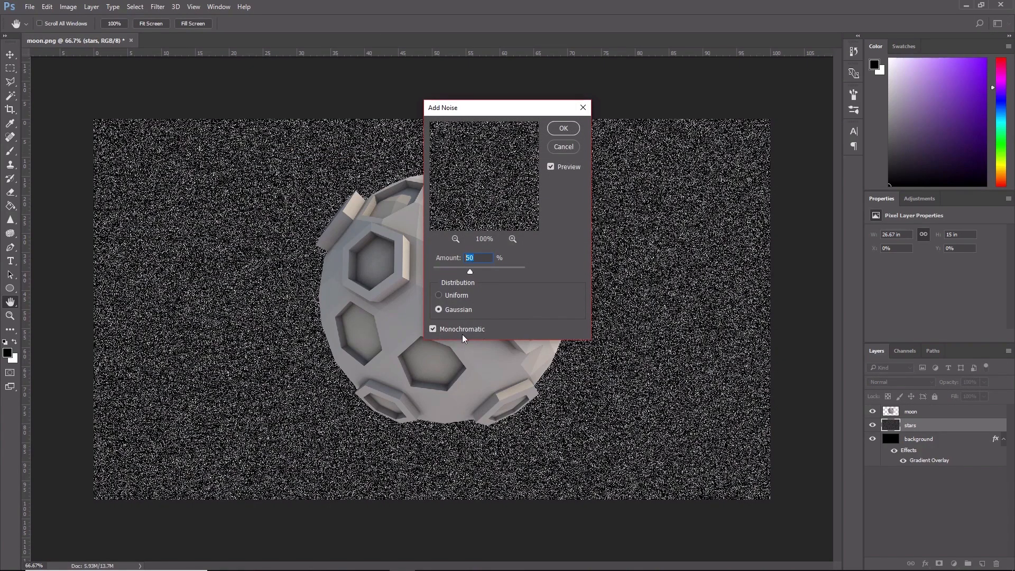
{"action": "left_click", "coordinate": [563, 129]}
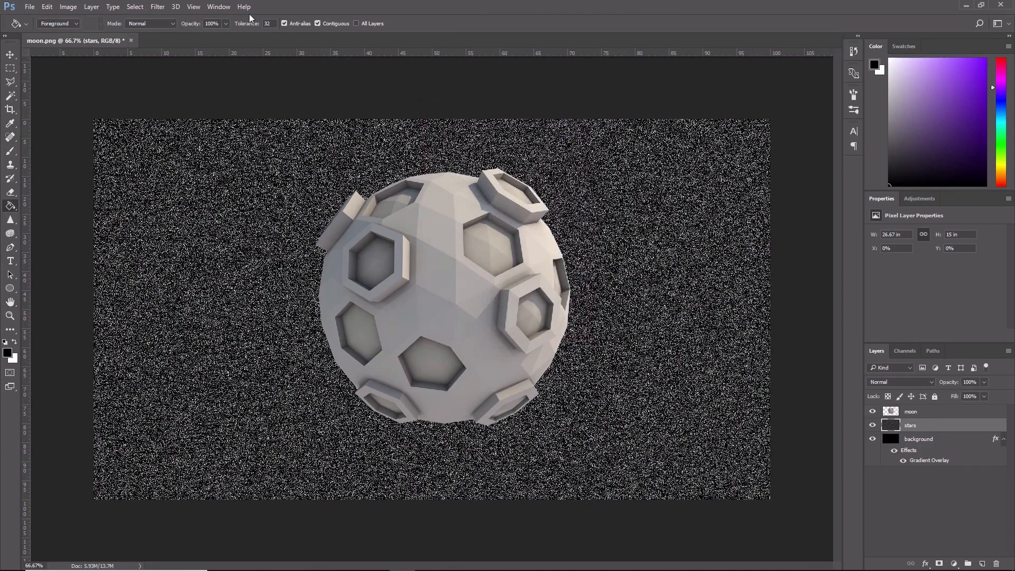
Step: Apply a Gaussian Blur with a 1.5-pixel radius to the stars layer
{"action": "left_click", "coordinate": [159, 10]}
{"action": "mouse_move", "coordinate": [215, 121]}
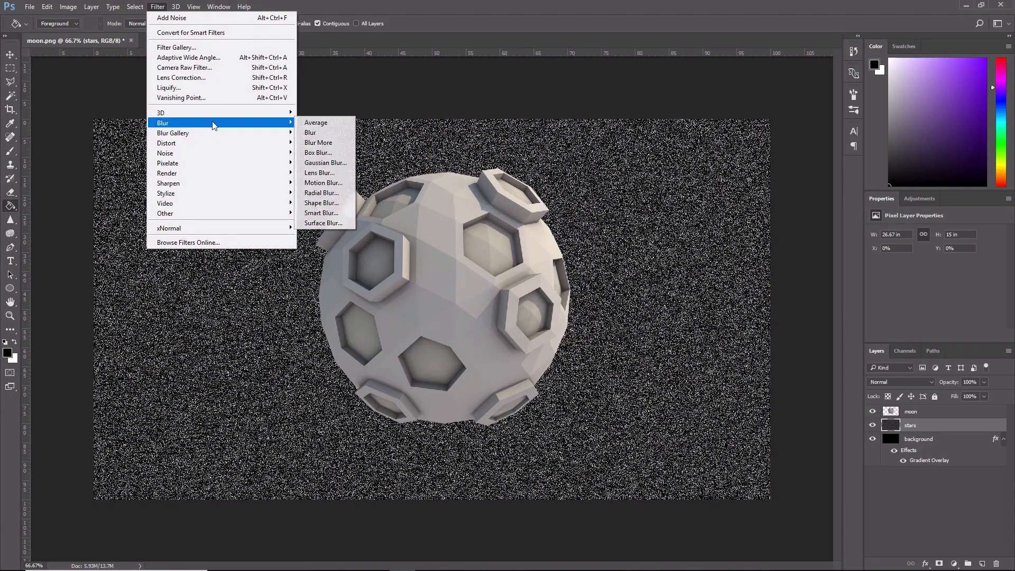
{"action": "left_click", "coordinate": [332, 163]}
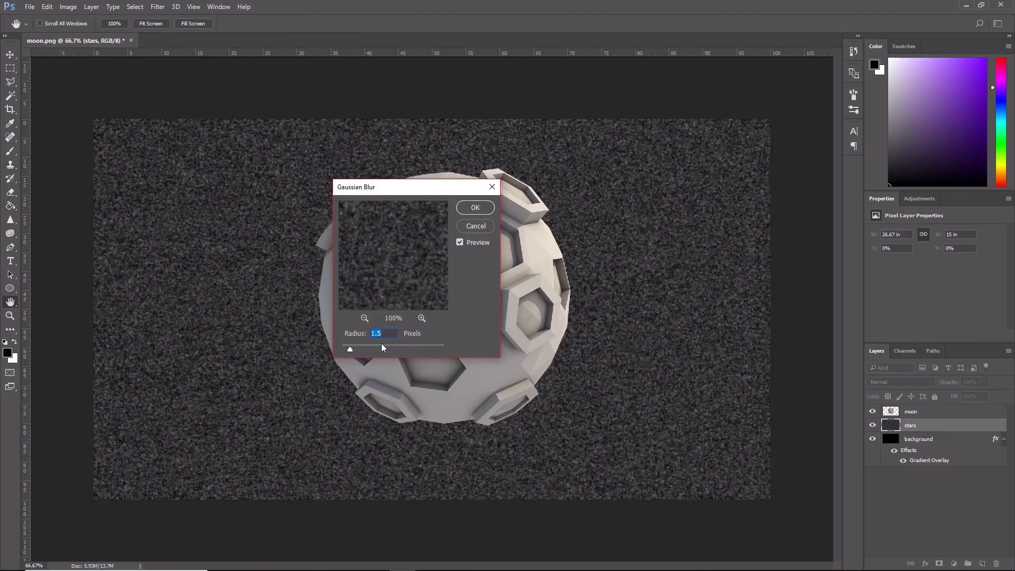
{"action": "left_click", "coordinate": [475, 207]}
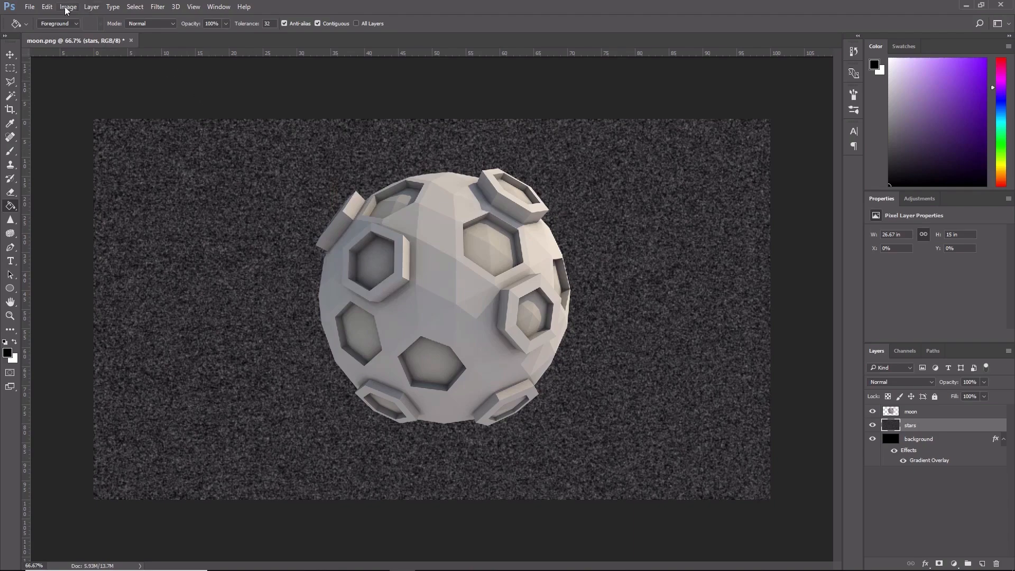
Step: Start a Levels adjustment on the stars layer and narrow its input range to about 96 for black and 116 for white
{"action": "left_click", "coordinate": [89, 7]}
{"action": "mouse_move", "coordinate": [69, 6]}
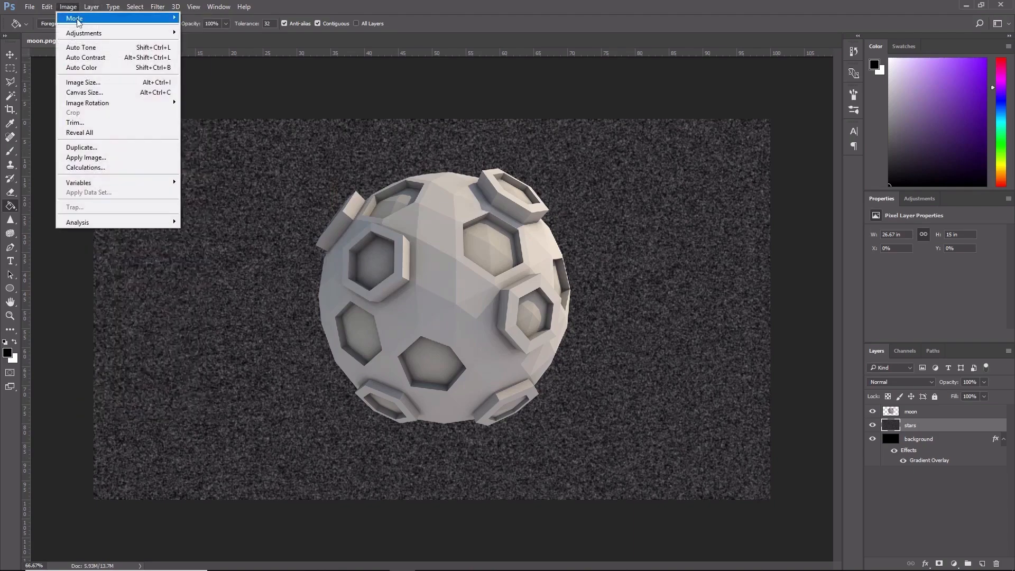
{"action": "mouse_move", "coordinate": [80, 33]}
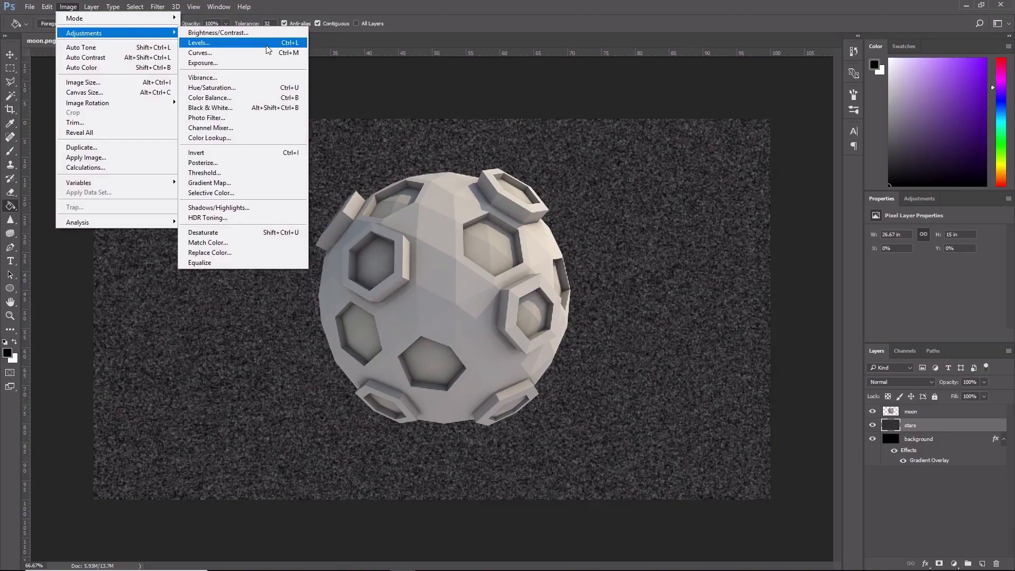
{"action": "left_click", "coordinate": [270, 45]}
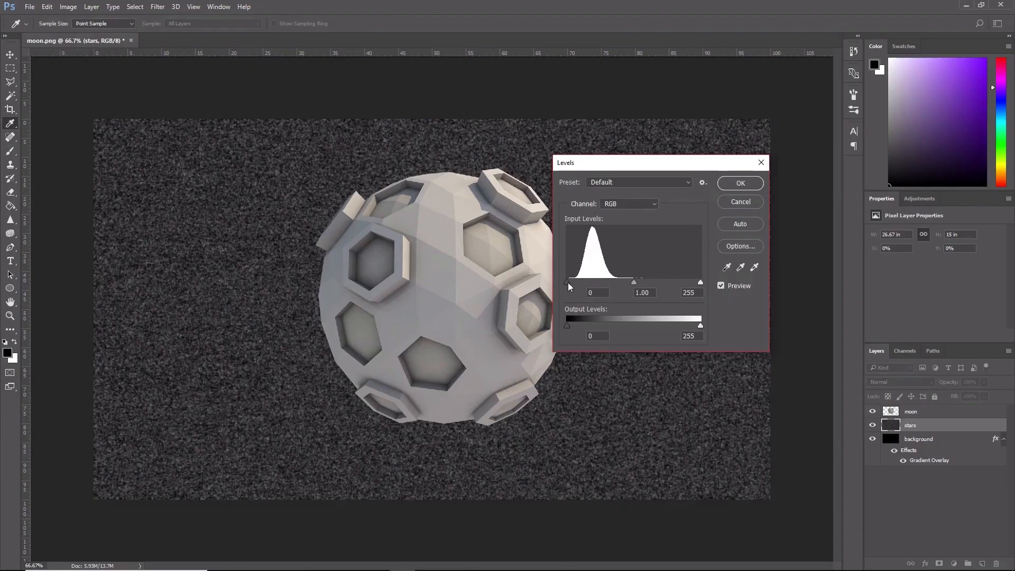
{"action": "left_click_drag", "start_coordinate": [567, 282], "coordinate": [619, 280]}
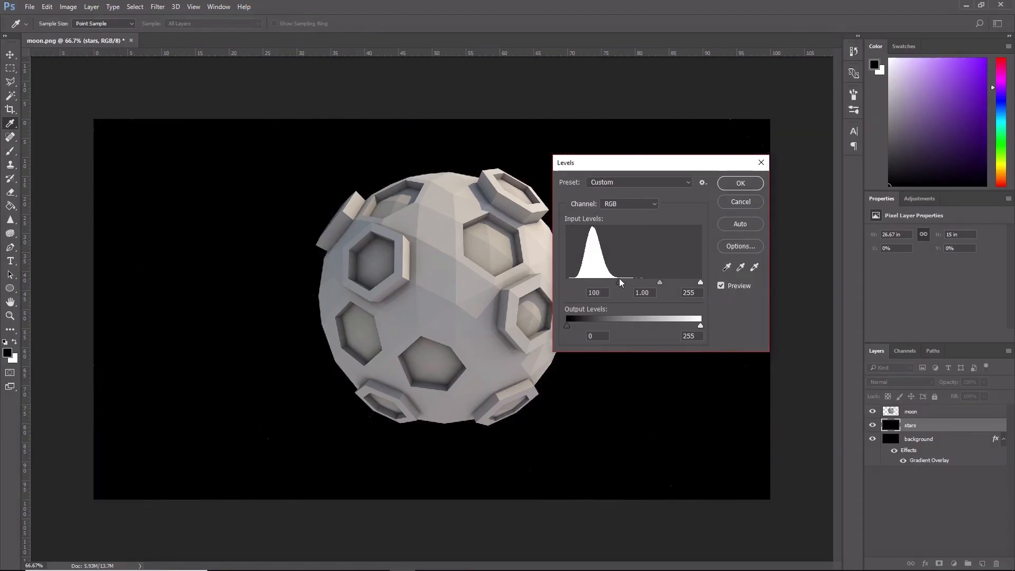
{"action": "left_click_drag", "start_coordinate": [700, 281], "coordinate": [632, 285]}
{"action": "left_click_drag", "start_coordinate": [629, 286], "coordinate": [627, 285]}
{"action": "left_click_drag", "start_coordinate": [626, 165], "coordinate": [747, 186]}
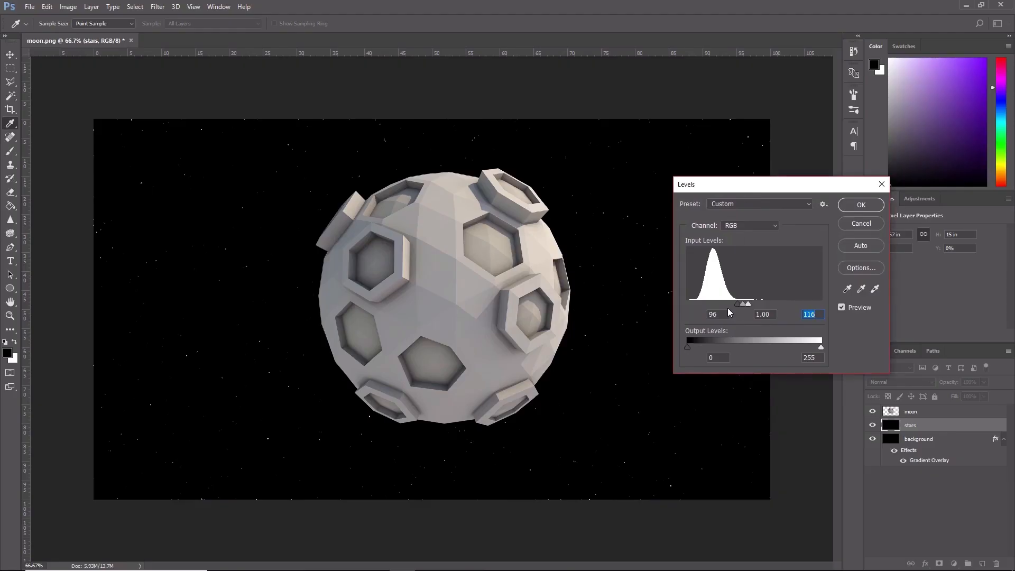
Step: Fine-tune the black and white input levels of the star specks and apply the Levels adjustment
{"action": "left_click_drag", "start_coordinate": [739, 309], "coordinate": [745, 310]}
{"action": "left_click_drag", "start_coordinate": [759, 304], "coordinate": [747, 302]}
{"action": "mouse_move", "coordinate": [749, 303]}
{"action": "left_mouse_down"}
{"action": "mouse_move", "coordinate": [768, 303]}
{"action": "mouse_move", "coordinate": [731, 304]}
{"action": "mouse_move", "coordinate": [746, 304]}
{"action": "left_mouse_up"}
{"action": "left_click", "coordinate": [747, 304]}
{"action": "left_click_drag", "start_coordinate": [752, 304], "coordinate": [747, 305]}
{"action": "left_click", "coordinate": [860, 205]}
{"action": "key", "text": "g"}
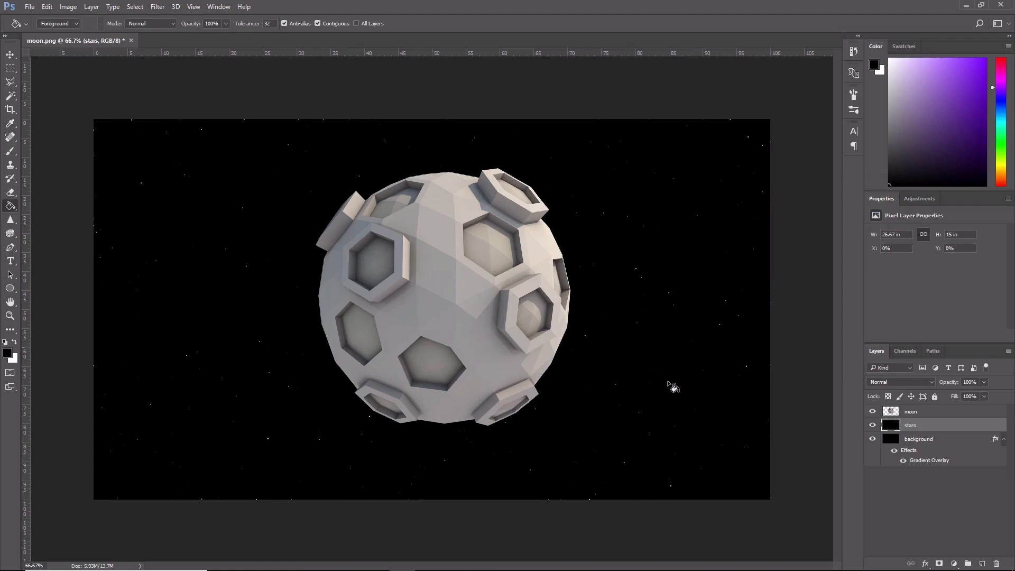
Step: Set the stars layer's blend mode to Screen and duplicate the layer as stars copy
{"action": "left_click", "coordinate": [932, 382]}
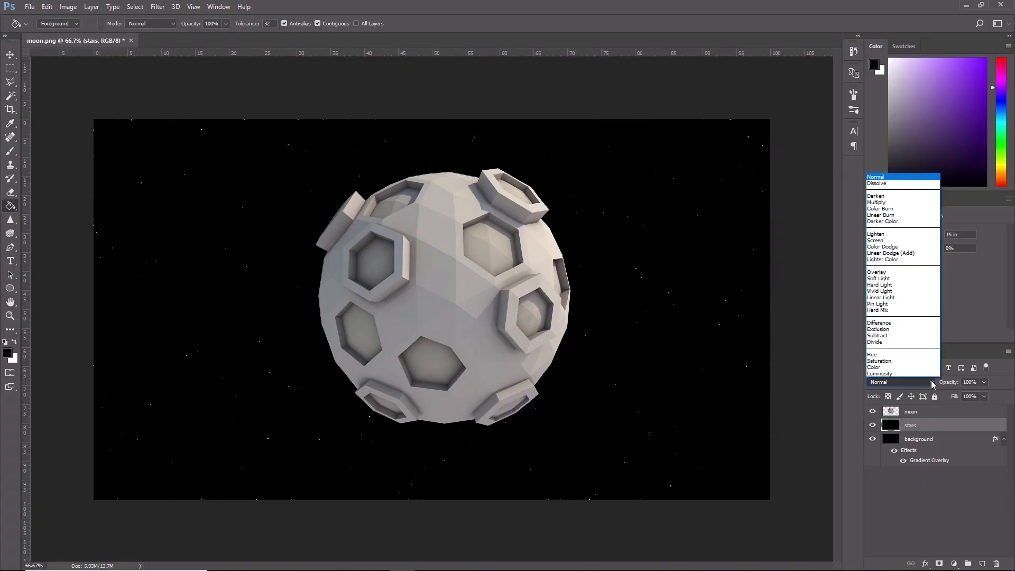
{"action": "left_click", "coordinate": [892, 241]}
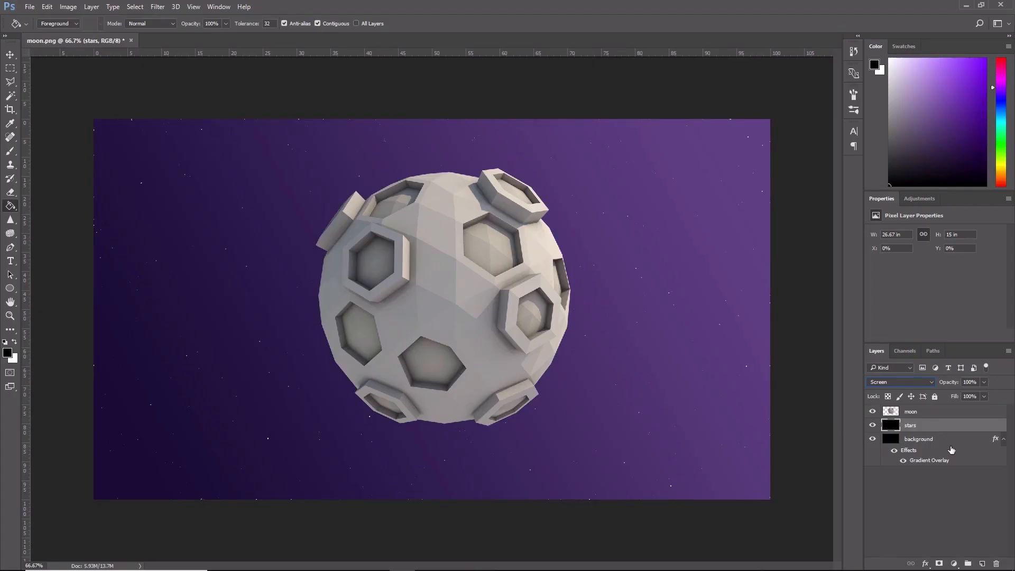
{"action": "right_click", "coordinate": [942, 427]}
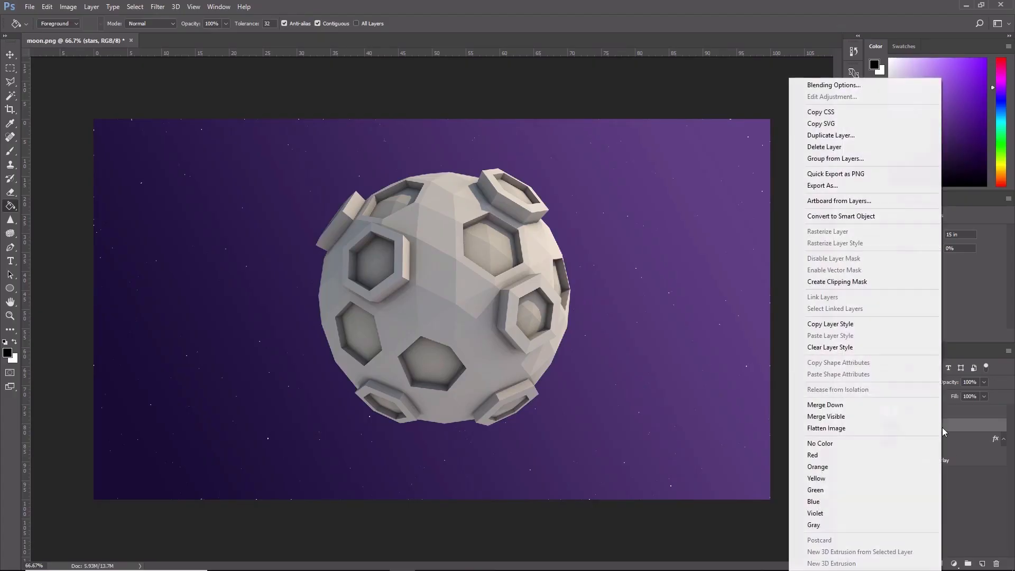
{"action": "left_click", "coordinate": [845, 136]}
{"action": "left_click", "coordinate": [605, 174]}
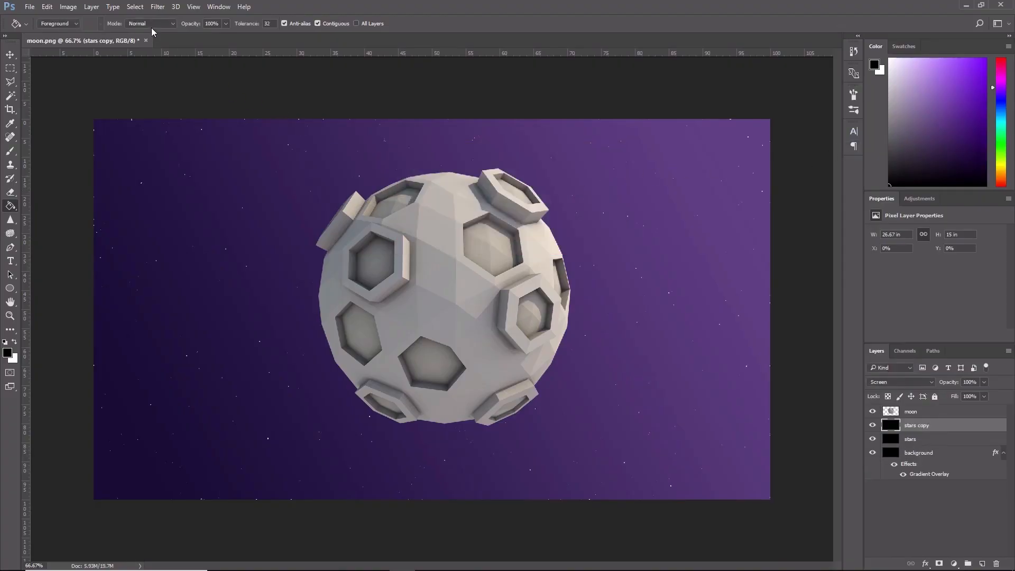
Step: Apply a Motion Blur with angle 0 and distance 10 pixels to the stars copy layer and set its opacity to 50%
{"action": "left_click", "coordinate": [159, 10]}
{"action": "mouse_move", "coordinate": [220, 122]}
{"action": "left_click", "coordinate": [323, 183]}
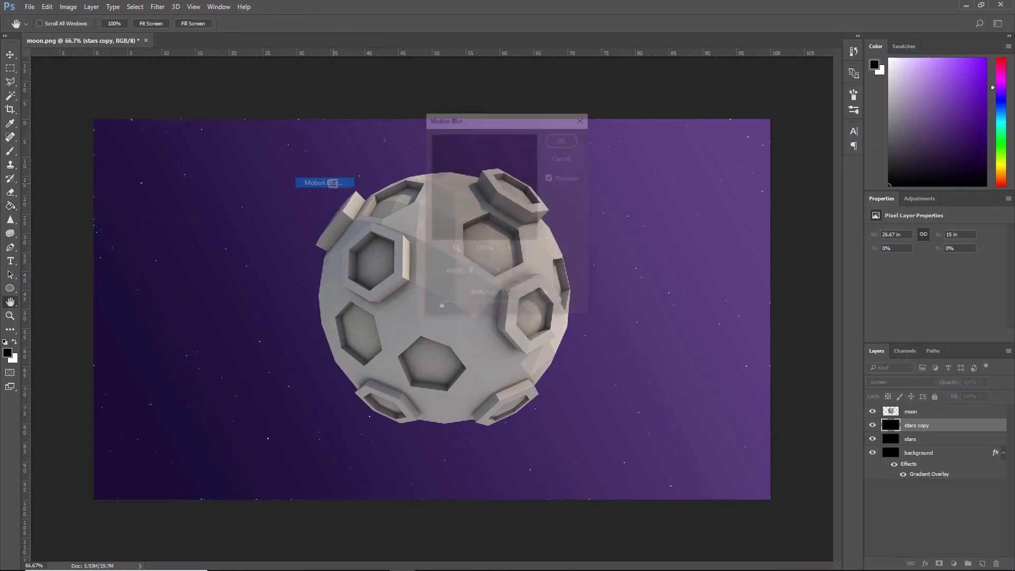
{"action": "left_click_drag", "start_coordinate": [505, 121], "coordinate": [663, 137]}
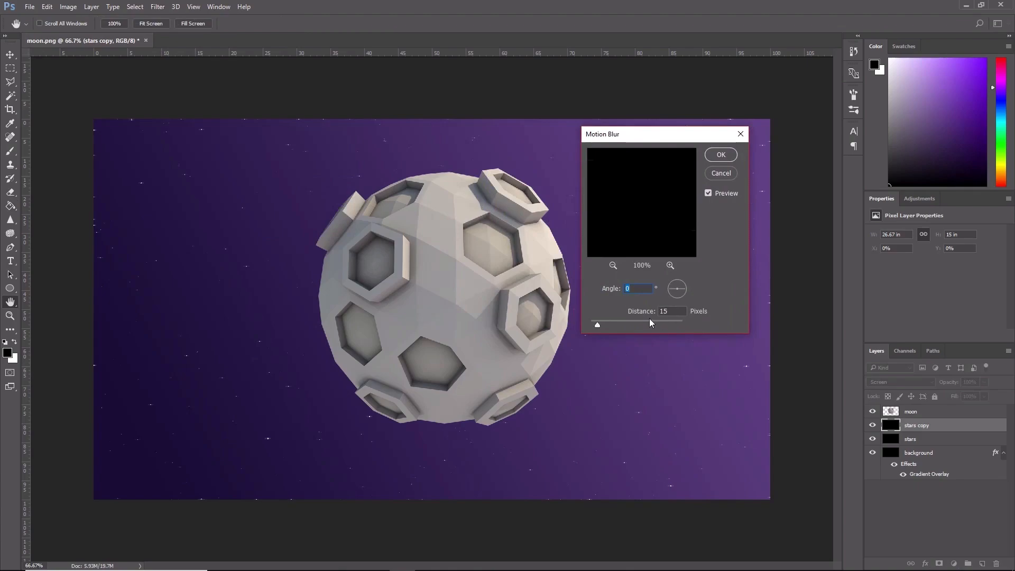
{"action": "left_click_drag", "start_coordinate": [676, 312], "coordinate": [622, 311]}
{"action": "type", "text": "5"}
{"action": "left_click_drag", "start_coordinate": [666, 312], "coordinate": [636, 313]}
{"action": "type", "text": "10"}
{"action": "left_click_drag", "start_coordinate": [677, 311], "coordinate": [615, 321]}
{"action": "type", "text": "40"}
{"action": "left_click_drag", "start_coordinate": [674, 312], "coordinate": [558, 306]}
{"action": "type", "text": "10"}
{"action": "left_click", "coordinate": [735, 158]}
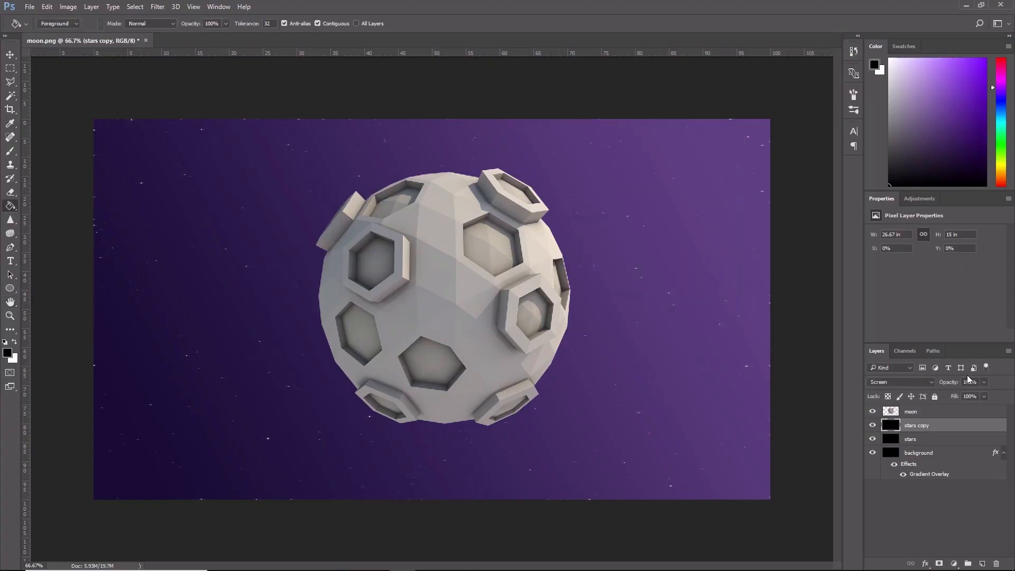
{"action": "left_click", "coordinate": [971, 382]}
{"action": "type", "text": "50"}
Step: Duplicate the original stars layer as stars copy 2
{"action": "left_click", "coordinate": [940, 440]}
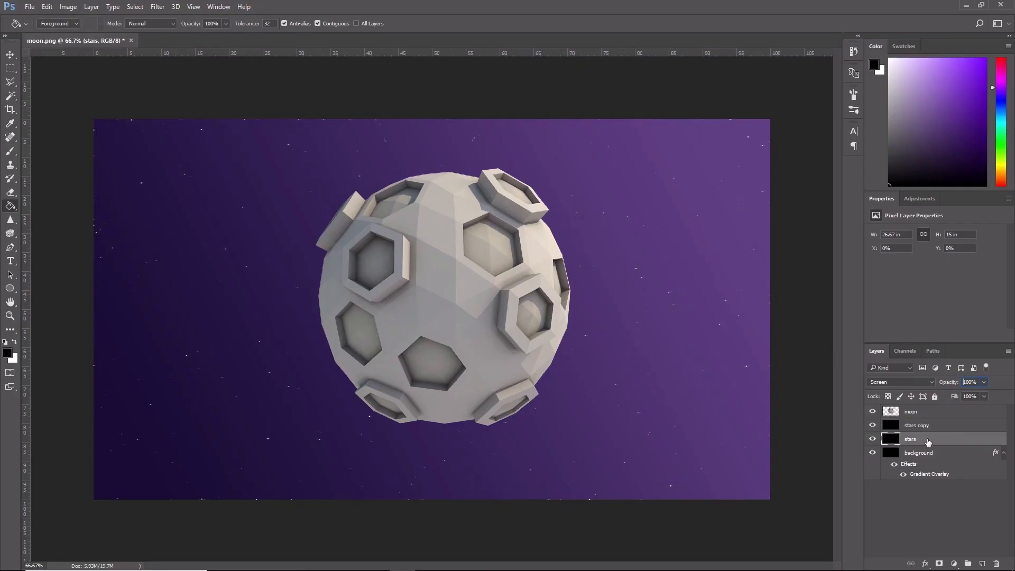
{"action": "right_click", "coordinate": [928, 439]}
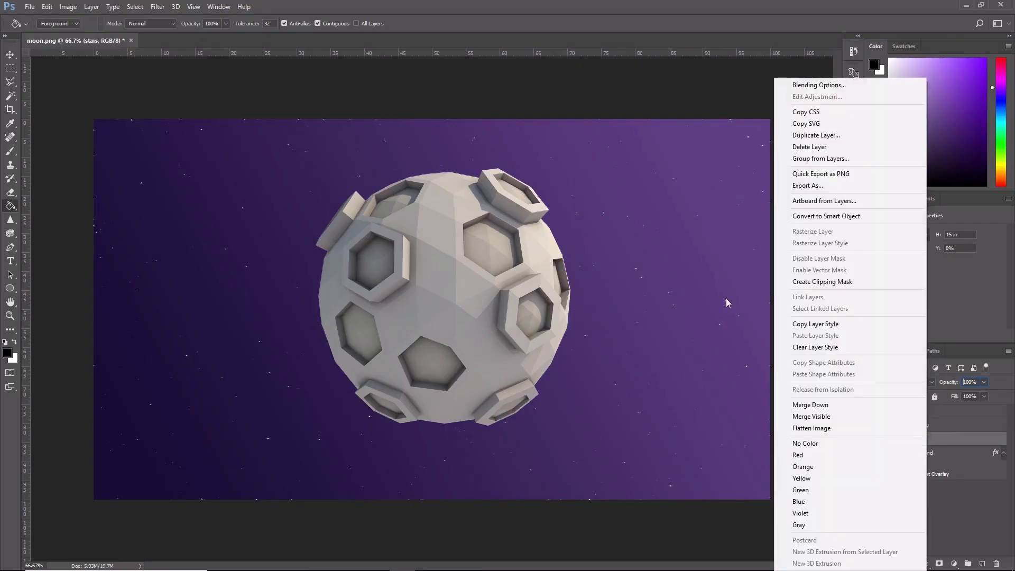
{"action": "left_click", "coordinate": [816, 135]}
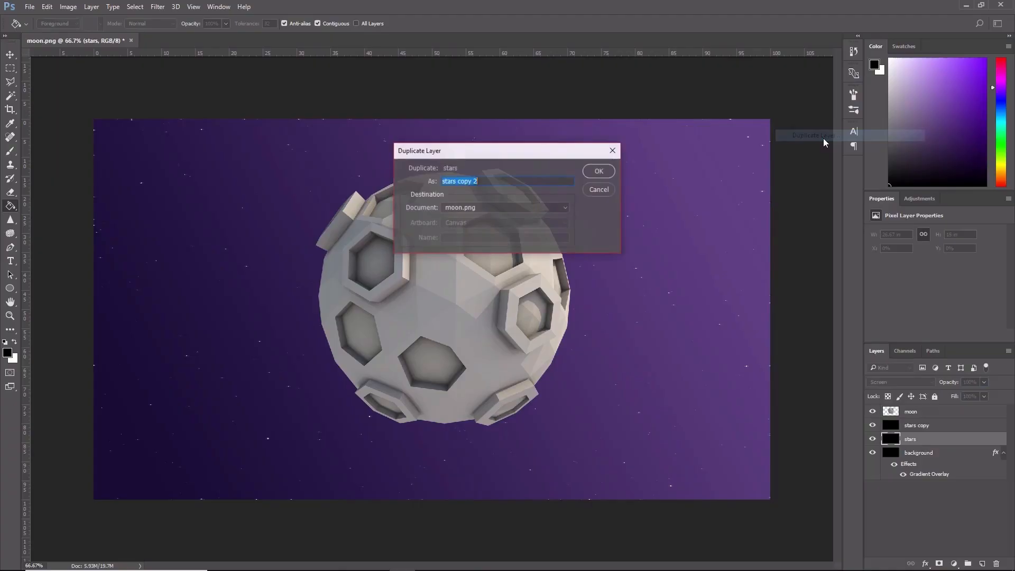
{"action": "left_click", "coordinate": [599, 171]}
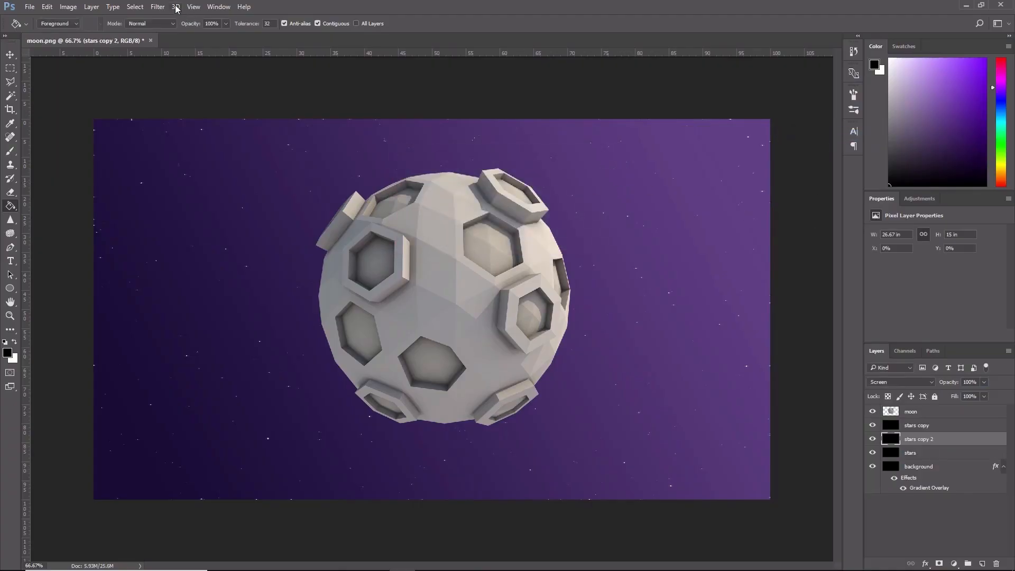
Step: Apply a Motion Blur with angle 90 and distance 10 pixels to the stars copy 2 layer and set its opacity to 50%
{"action": "left_click", "coordinate": [159, 7]}
{"action": "mouse_move", "coordinate": [206, 123]}
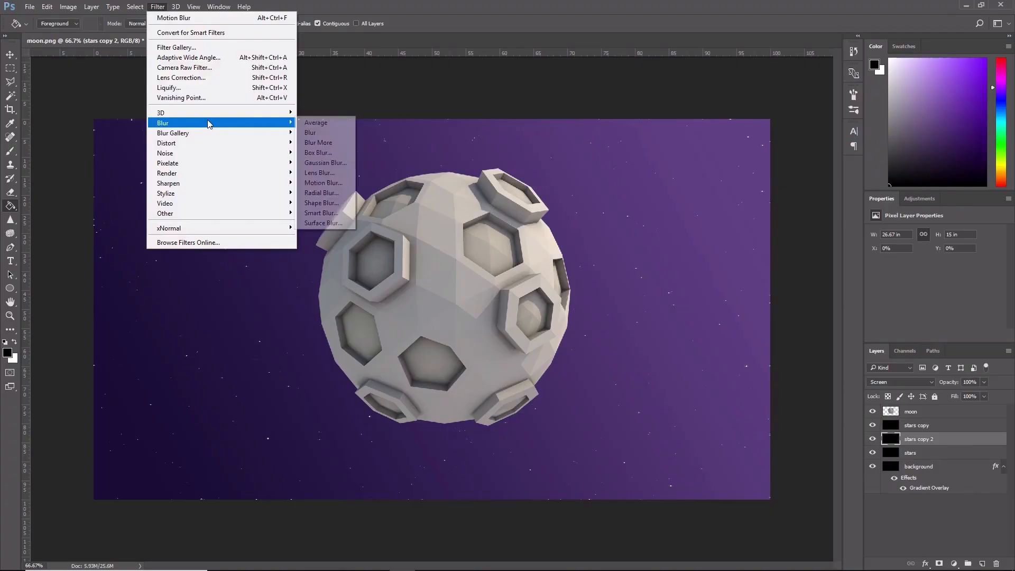
{"action": "left_click", "coordinate": [338, 182]}
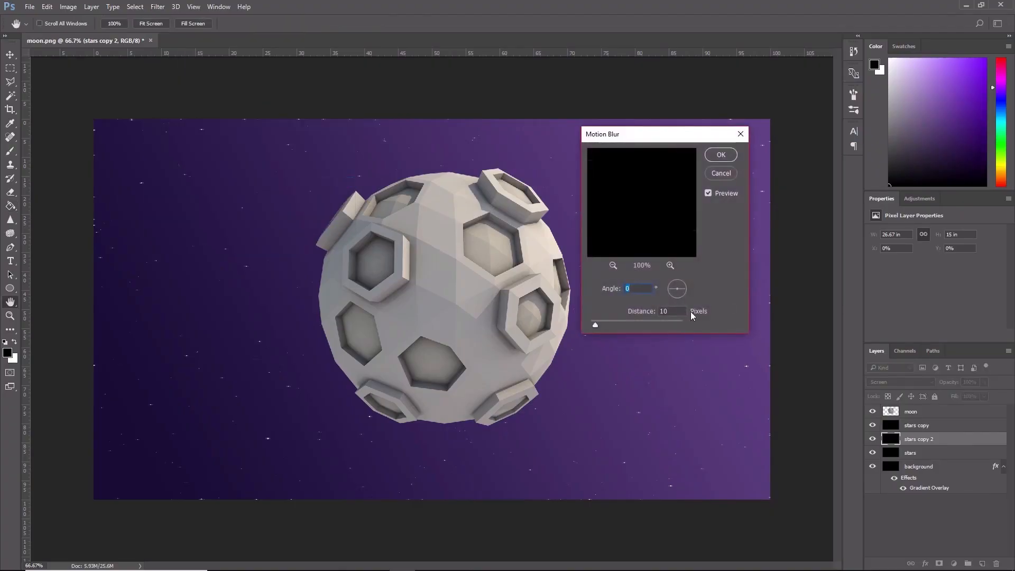
{"action": "type", "text": "90"}
{"action": "left_click", "coordinate": [721, 155]}
{"action": "key", "text": "g"}
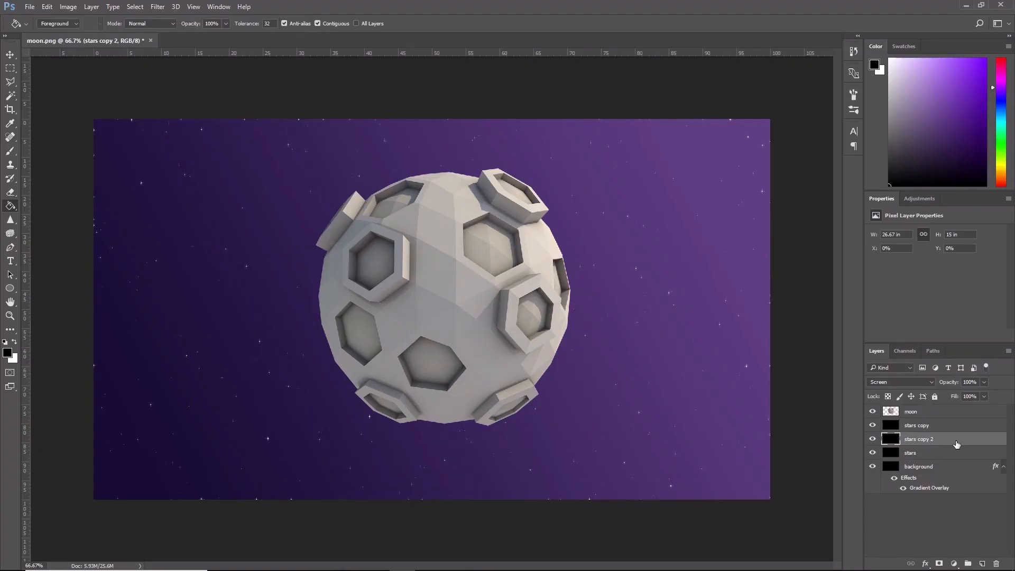
{"action": "left_click", "coordinate": [969, 381]}
{"action": "type", "text": "50"}
Step: Group the stars, stars copy and stars copy 2 layers and name the group stars
{"action": "left_click", "coordinate": [915, 426]}
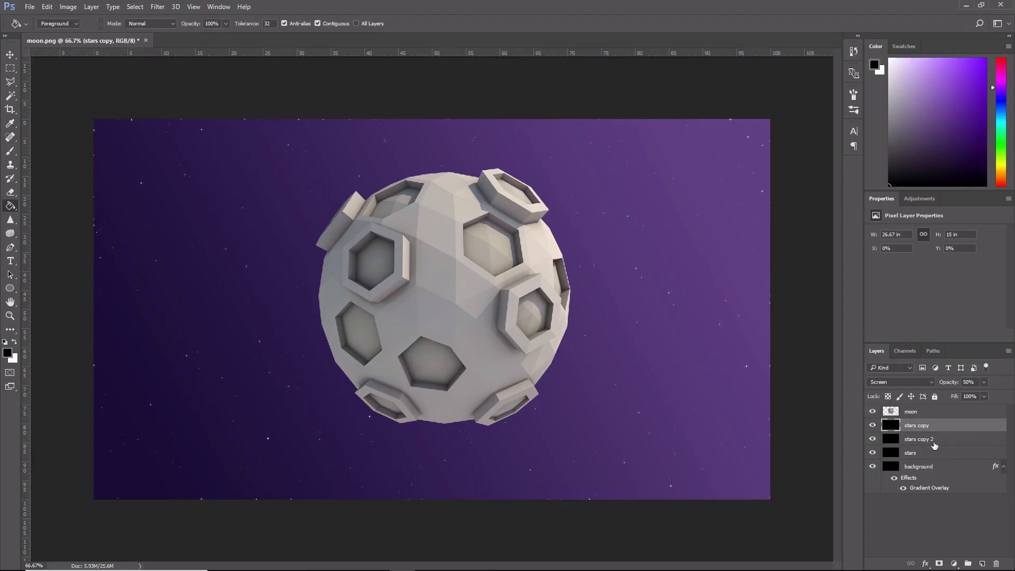
{"action": "left_click", "coordinate": [935, 443], "text": "shift"}
{"action": "left_click", "coordinate": [936, 454]}
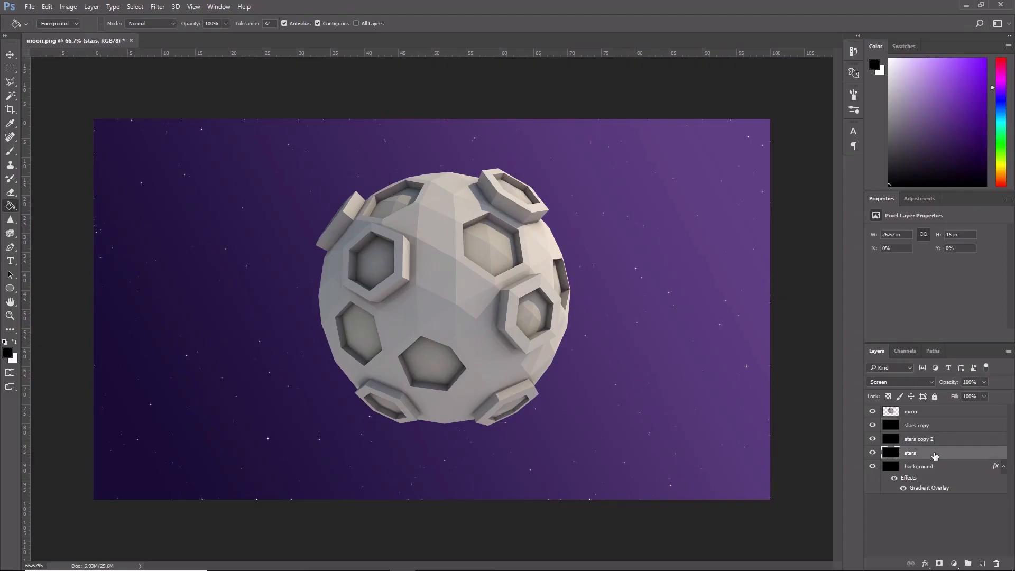
{"action": "left_click", "coordinate": [939, 426], "text": "shift"}
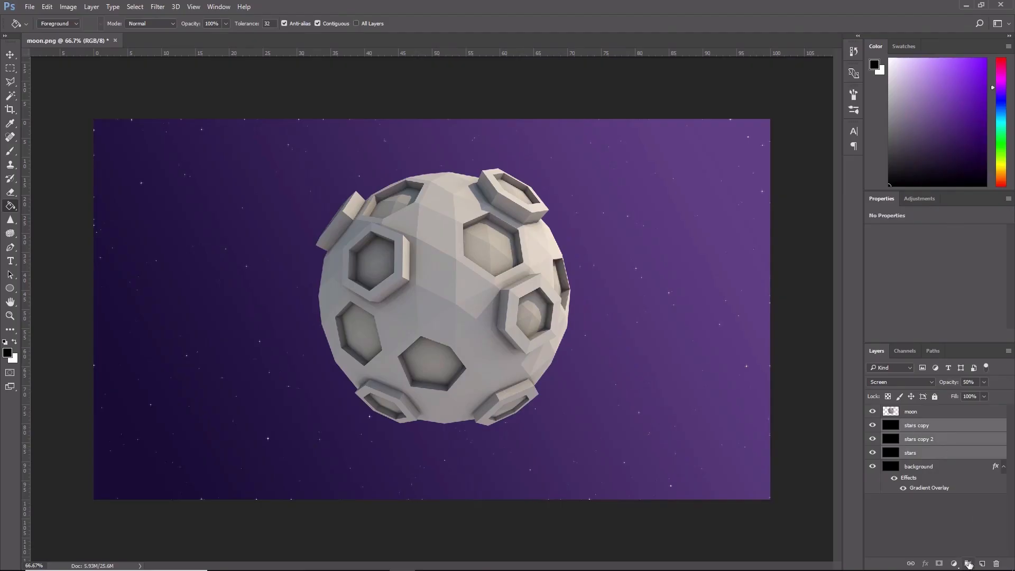
{"action": "left_click", "coordinate": [968, 565]}
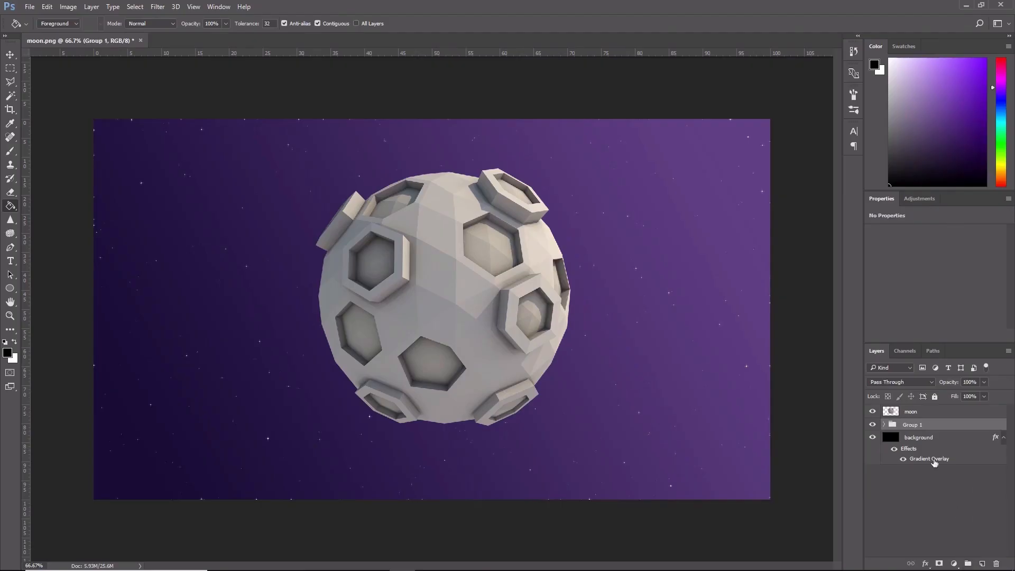
{"action": "double_click", "coordinate": [913, 424]}
{"action": "type", "text": "stars"}
{"action": "key", "text": "Return"}
Step: Load the moon layer's outline as a selection and create a new layer named shadow above the moon
{"action": "left_click", "coordinate": [896, 413]}
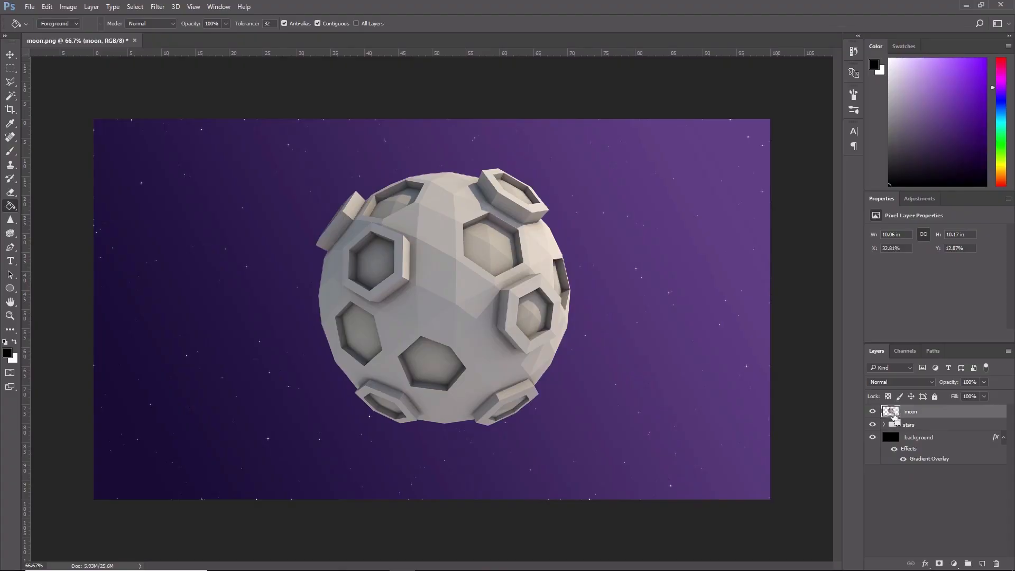
{"action": "left_click", "coordinate": [893, 415], "text": "ctrl"}
{"action": "left_click", "coordinate": [982, 563]}
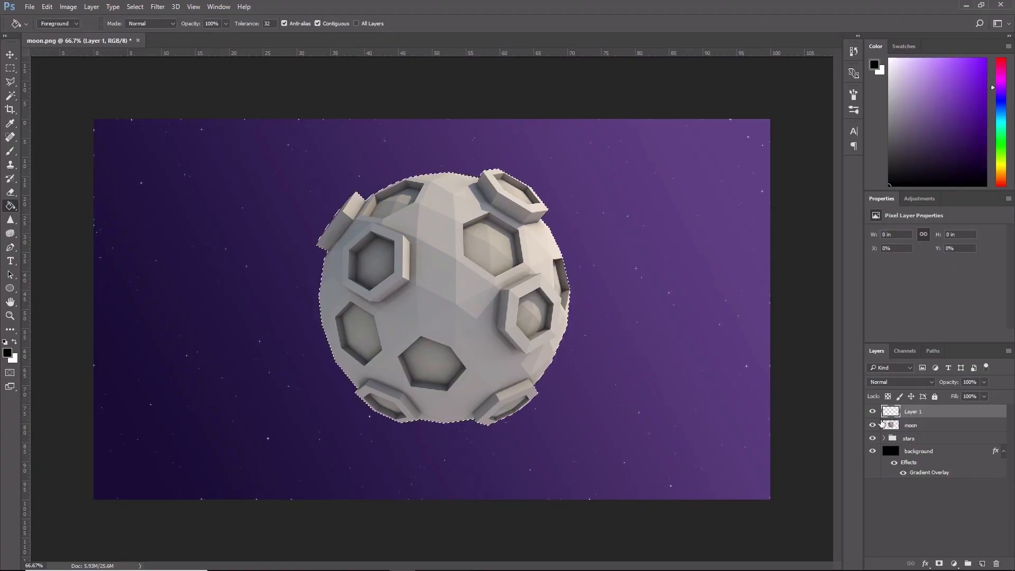
{"action": "double_click", "coordinate": [912, 411]}
{"action": "type", "text": "shad"}
{"action": "key", "text": "Return"}
Step: Activate the Brush tool, replace the brush presets with the Basic Brushes set and choose the soft round 1000 px brush
{"action": "left_click", "coordinate": [10, 152]}
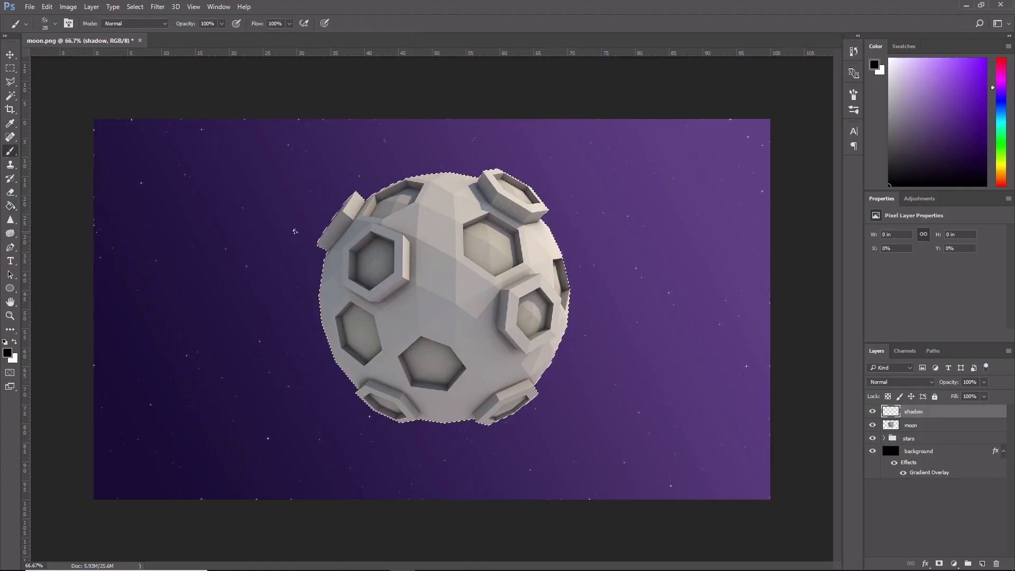
{"action": "left_click", "coordinate": [855, 96]}
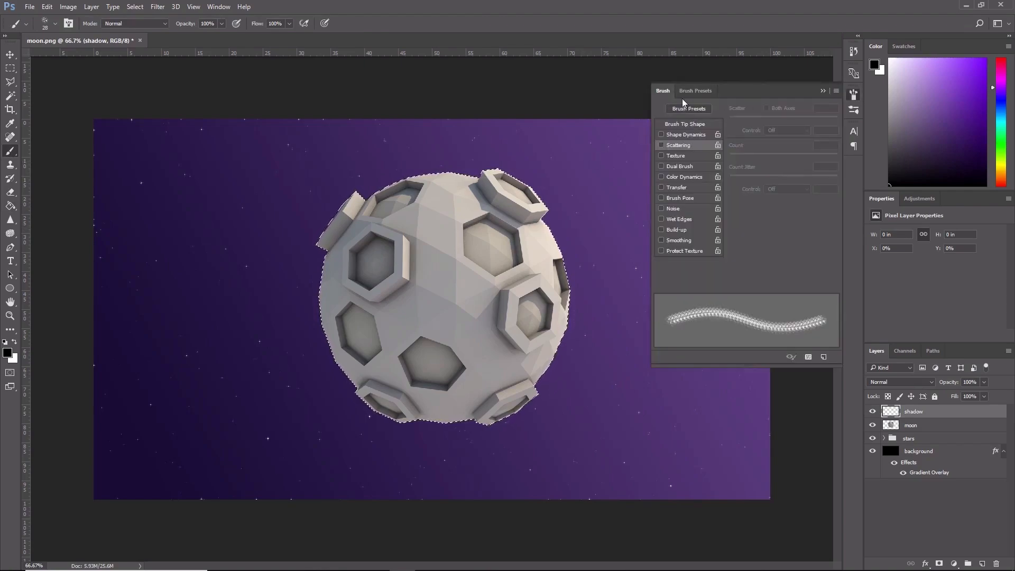
{"action": "left_click", "coordinate": [705, 94]}
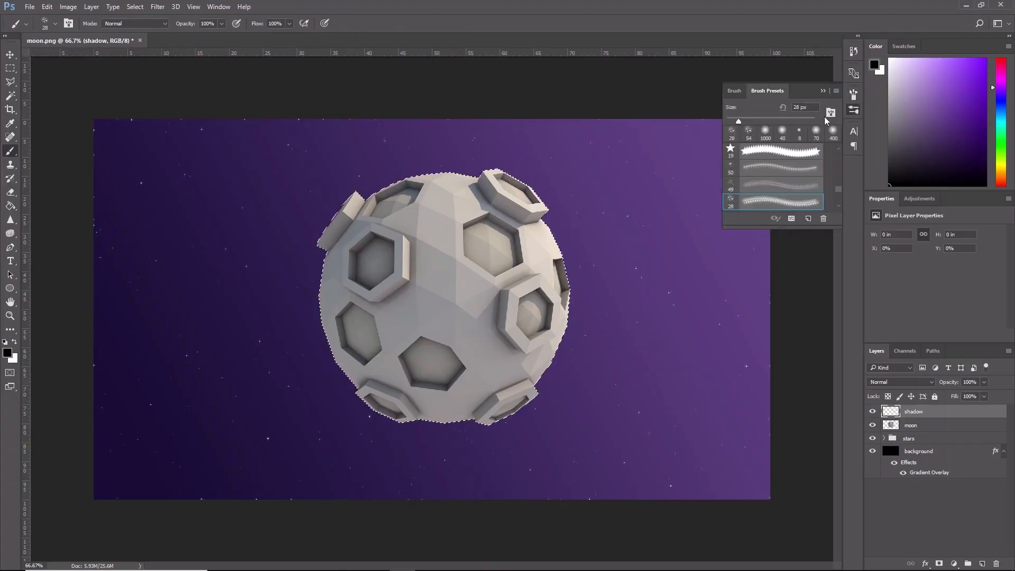
{"action": "left_click", "coordinate": [836, 90]}
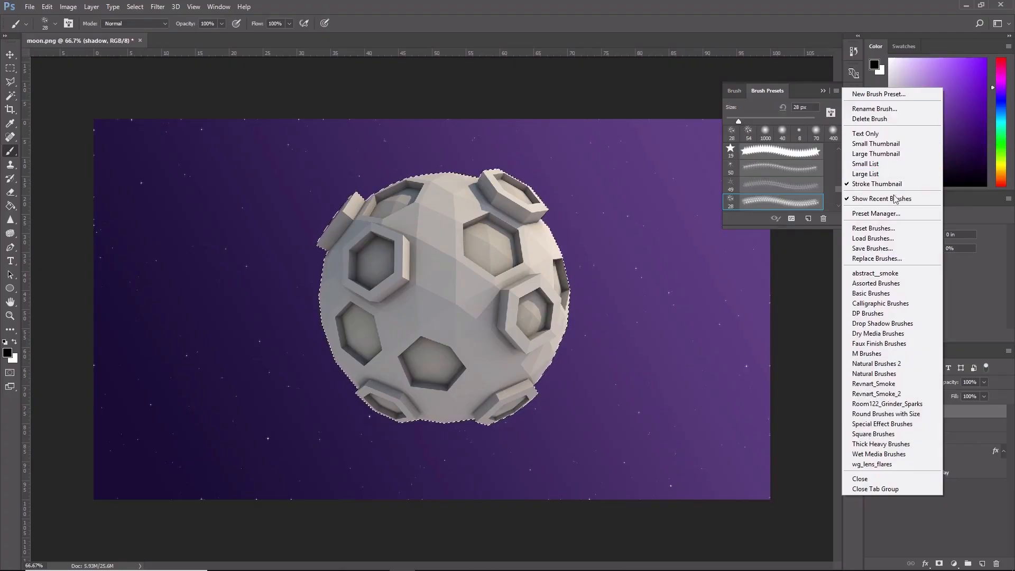
{"action": "left_click", "coordinate": [899, 293]}
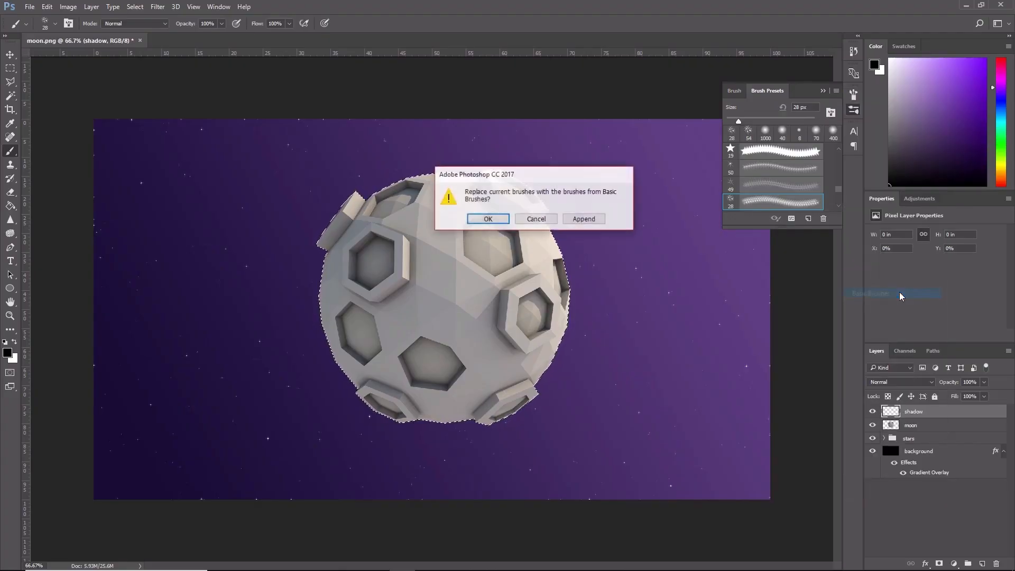
{"action": "left_click", "coordinate": [488, 219]}
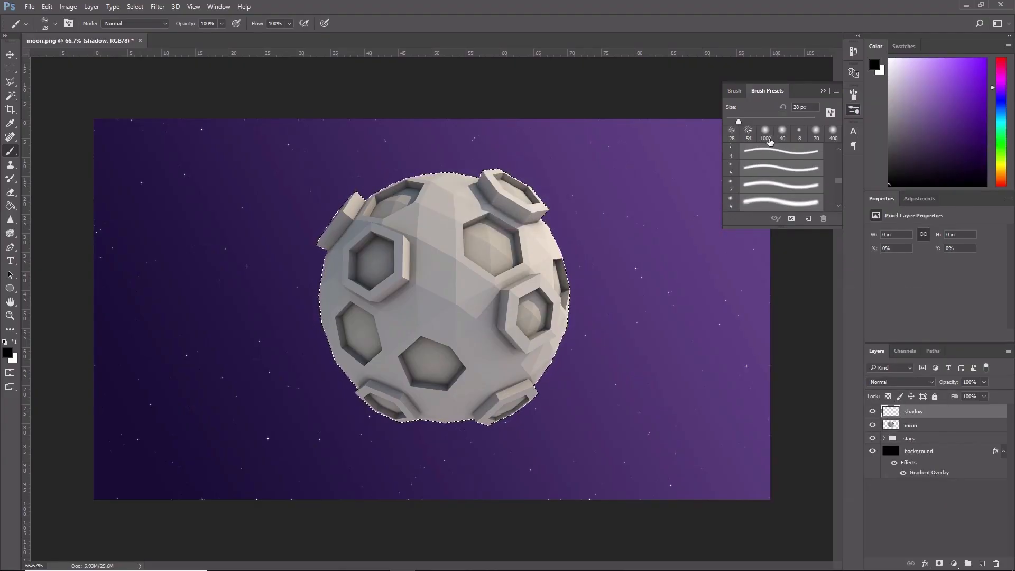
{"action": "left_click", "coordinate": [767, 134]}
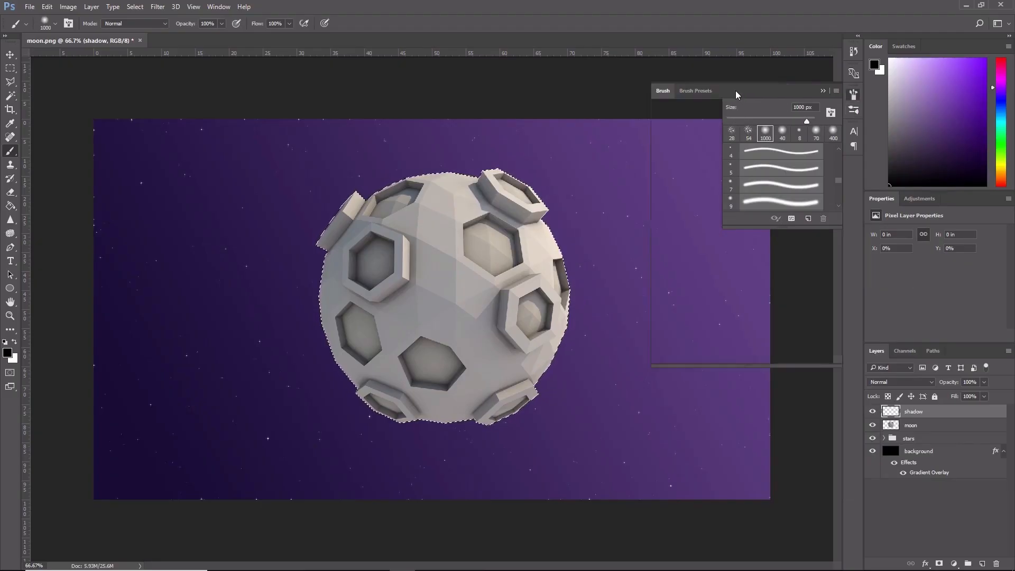
{"action": "left_click", "coordinate": [734, 90]}
{"action": "left_click", "coordinate": [689, 105]}
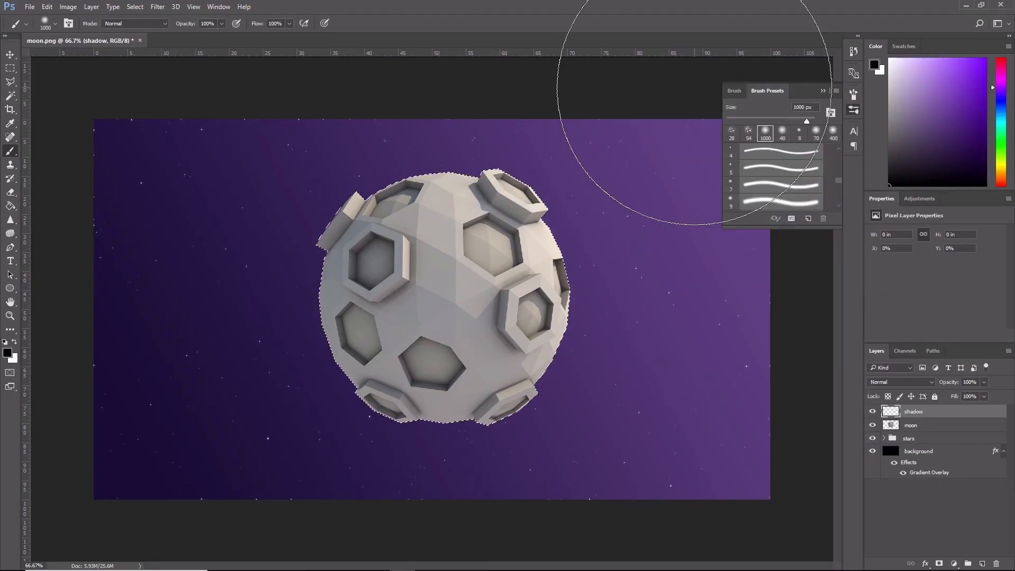
Step: Set the brush size to 900 px and paint a soft black shadow over the moon's lower-left side on the shadow layer
{"action": "left_click_drag", "start_coordinate": [806, 125], "coordinate": [817, 117]}
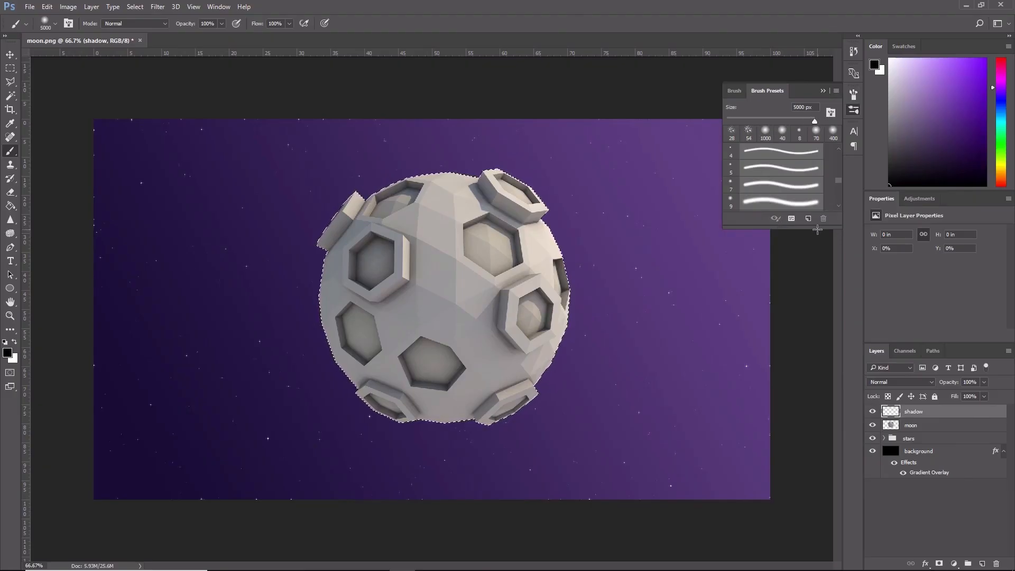
{"action": "right_click", "coordinate": [600, 238]}
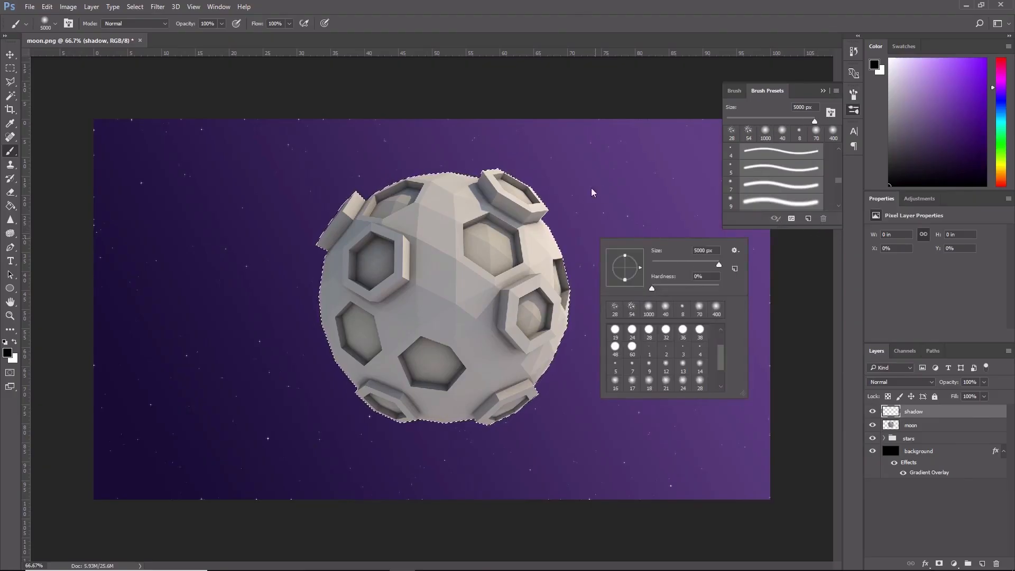
{"action": "left_click_drag", "start_coordinate": [654, 289], "coordinate": [726, 286]}
{"action": "mouse_move", "coordinate": [718, 266]}
{"action": "left_mouse_down"}
{"action": "mouse_move", "coordinate": [691, 264]}
{"action": "mouse_move", "coordinate": [713, 264]}
{"action": "left_mouse_up"}
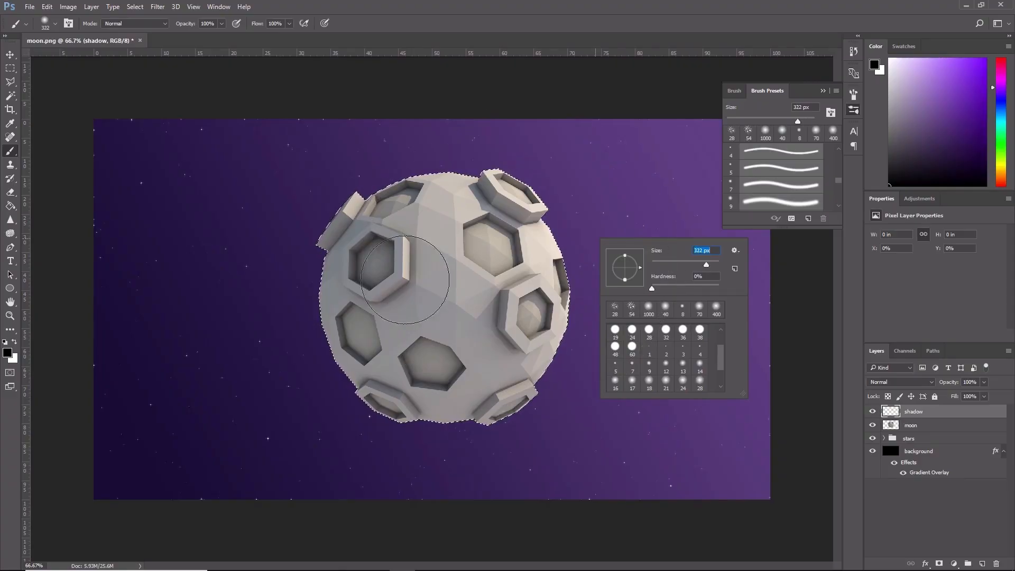
{"action": "left_click_drag", "start_coordinate": [707, 263], "coordinate": [712, 264]}
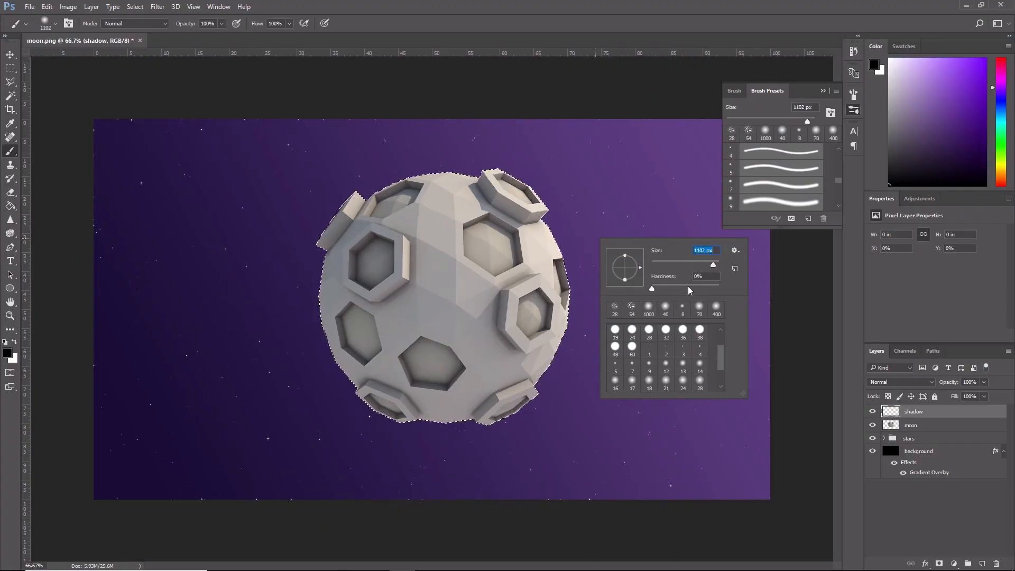
{"action": "left_click_drag", "start_coordinate": [712, 264], "coordinate": [713, 264]}
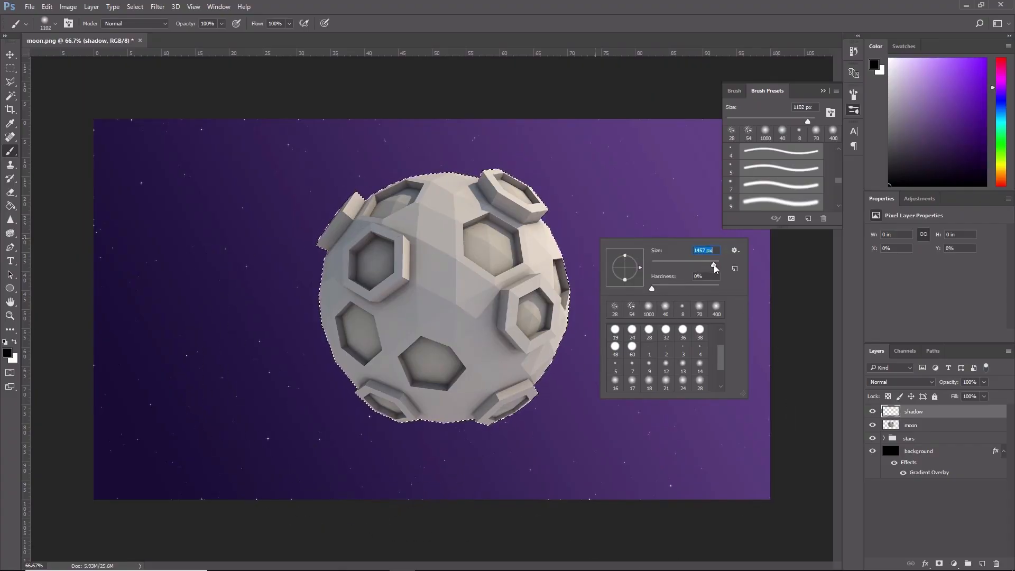
{"action": "type", "text": "900"}
{"action": "key", "text": "Return"}
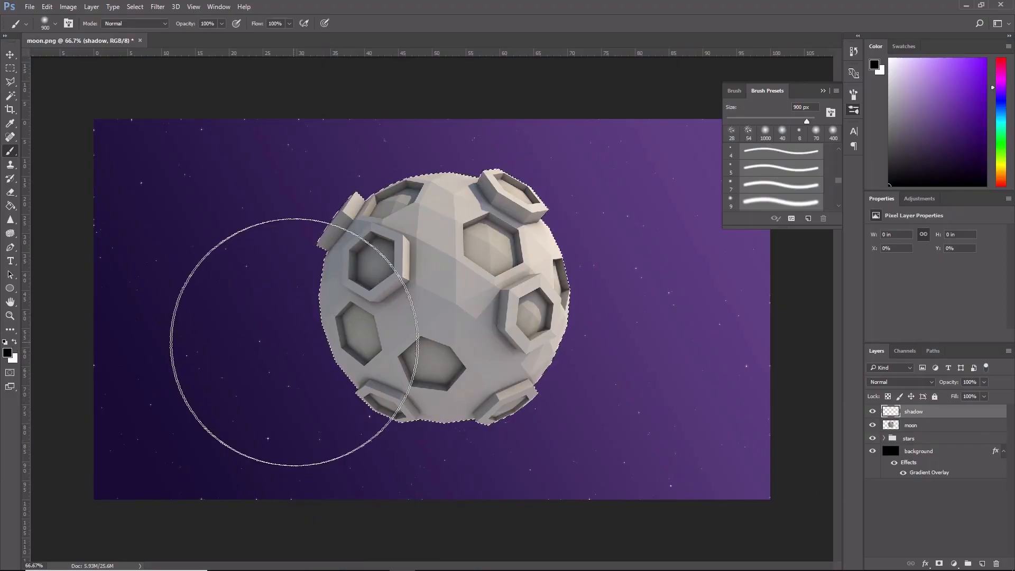
{"action": "mouse_move", "coordinate": [312, 344]}
{"action": "left_mouse_down"}
{"action": "mouse_move", "coordinate": [367, 433]}
{"action": "mouse_move", "coordinate": [358, 420]}
{"action": "mouse_move", "coordinate": [388, 435]}
{"action": "mouse_move", "coordinate": [387, 453]}
{"action": "mouse_move", "coordinate": [246, 374]}
{"action": "left_mouse_up"}
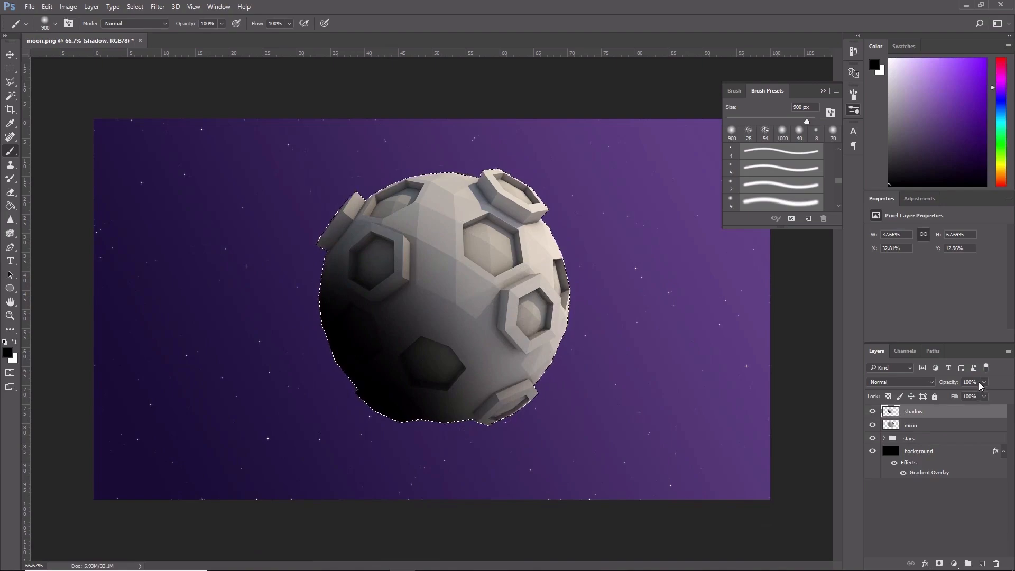
Step: Set the shadow layer's blend mode to Multiply and its opacity to 40%
{"action": "left_click", "coordinate": [930, 384]}
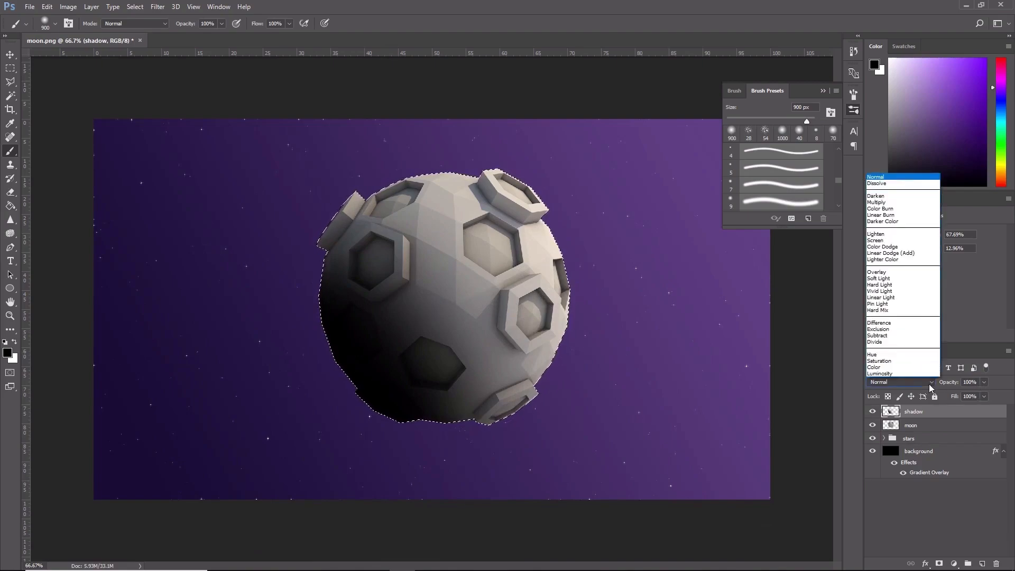
{"action": "left_click", "coordinate": [879, 203]}
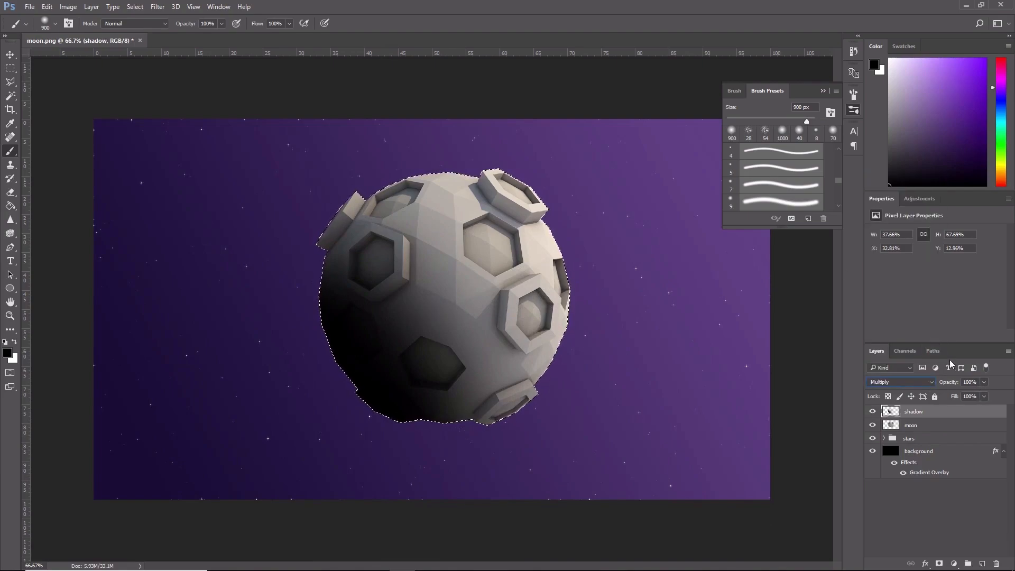
{"action": "left_click", "coordinate": [978, 382]}
{"action": "type", "text": "2"}
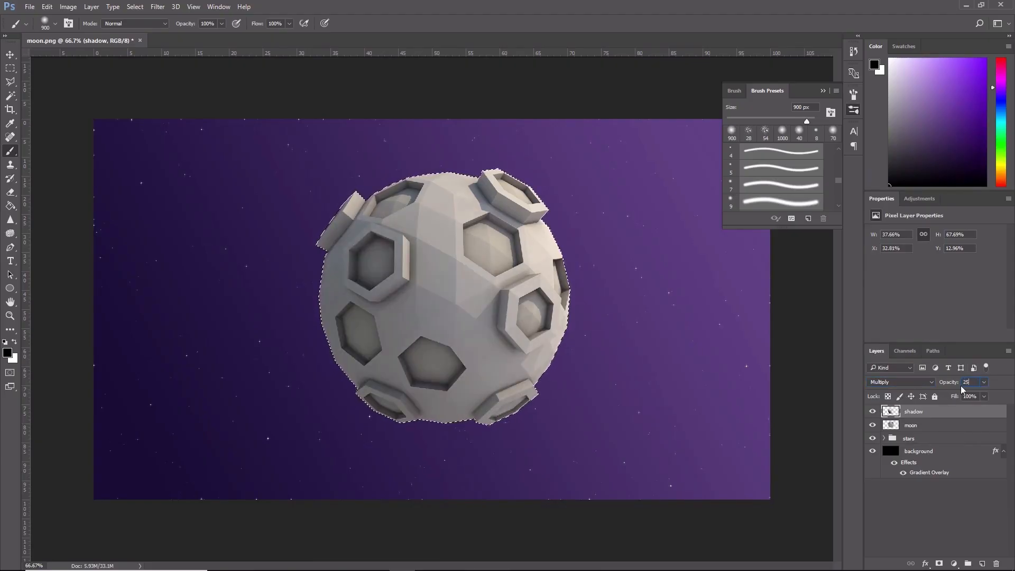
{"action": "type", "text": "5"}
{"action": "key", "text": "Return"}
{"action": "type", "text": "40"}
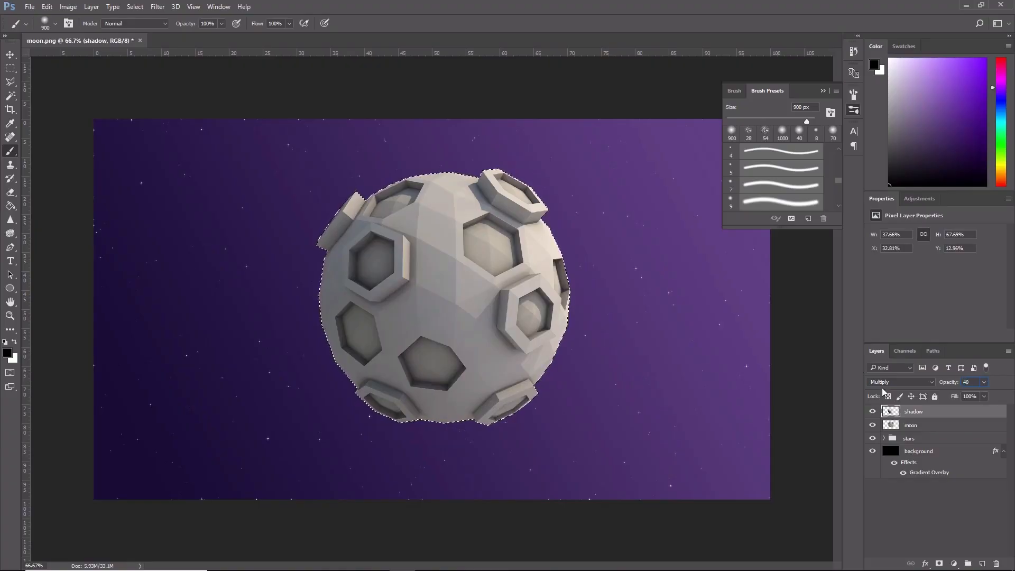
Step: Create a new layer above the shadow layer and name it light
{"action": "left_click", "coordinate": [982, 564]}
{"action": "double_click", "coordinate": [914, 411]}
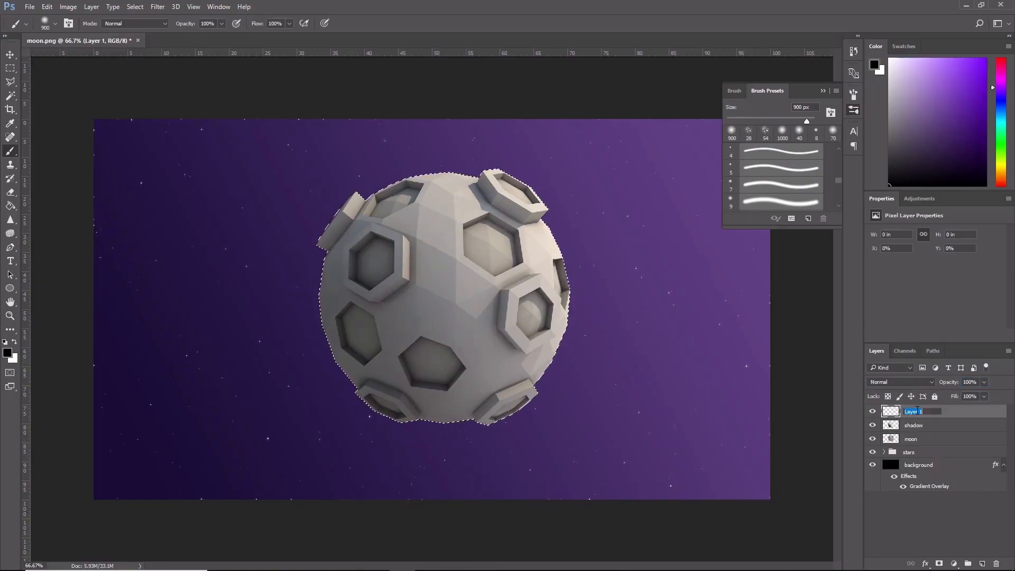
{"action": "type", "text": "light"}
{"action": "key", "text": "Return"}
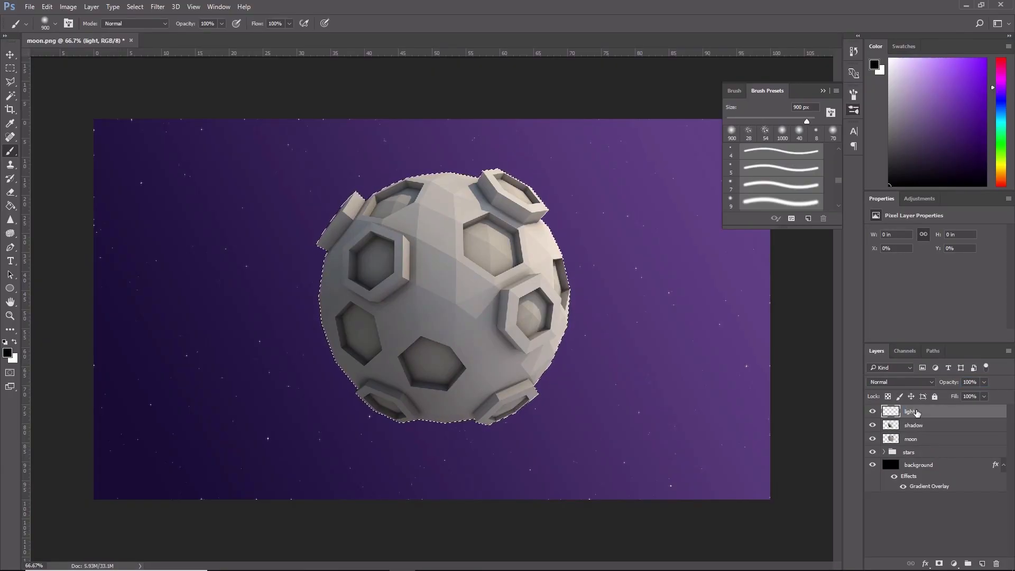
Step: Make white (ffffff) the foreground color and paint a soft highlight over the moon's upper-right side, undoing the excess stroke
{"action": "left_click", "coordinate": [15, 343]}
{"action": "left_click", "coordinate": [8, 353]}
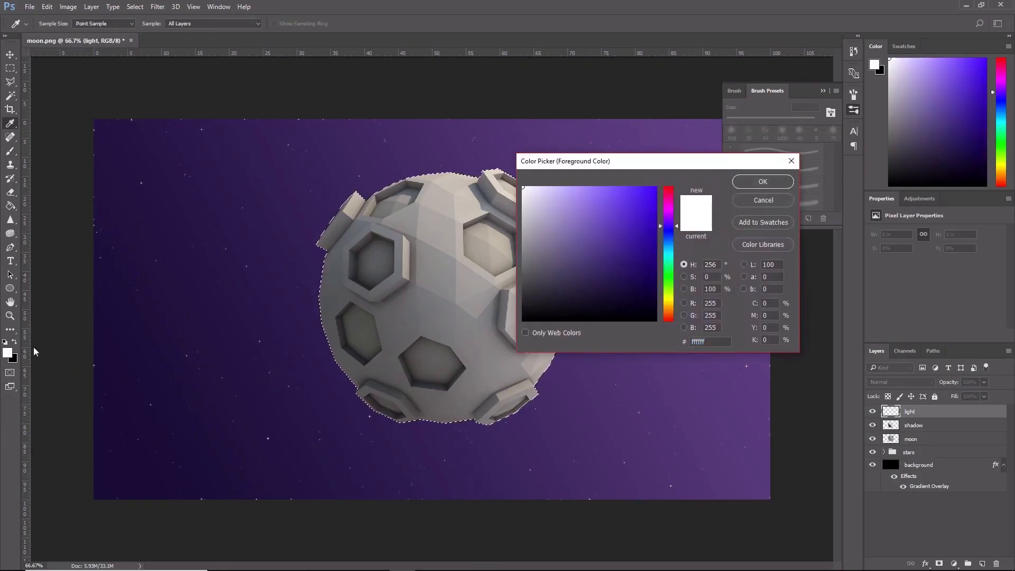
{"action": "left_click", "coordinate": [768, 184]}
{"action": "key", "text": "b"}
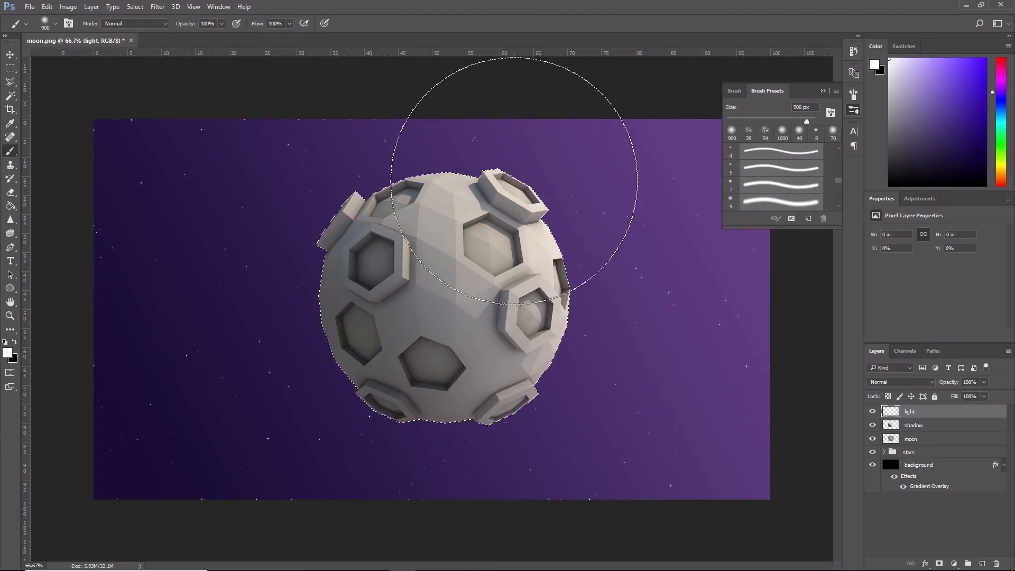
{"action": "left_click", "coordinate": [494, 141]}
{"action": "left_click", "coordinate": [630, 272]}
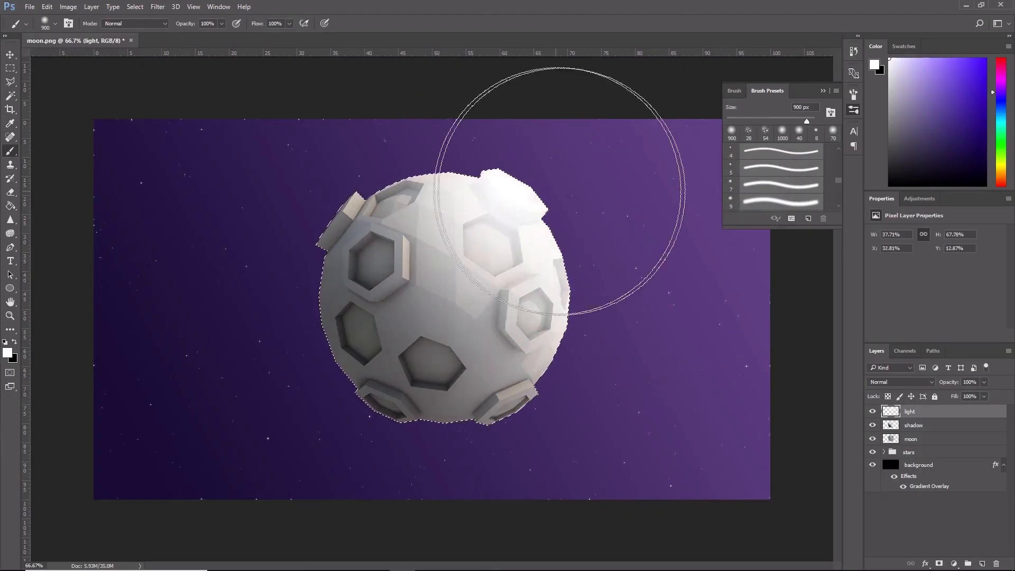
{"action": "key", "text": "ctrl+z"}
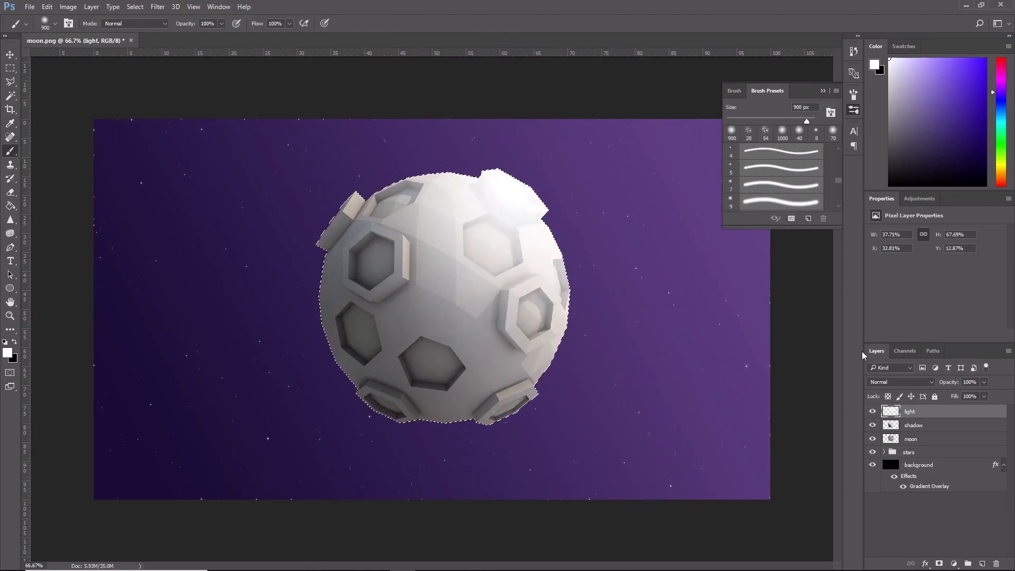
Step: Set the light layer's blend mode to Screen with 40% opacity and clear the moon-shaped selection
{"action": "left_click", "coordinate": [918, 382]}
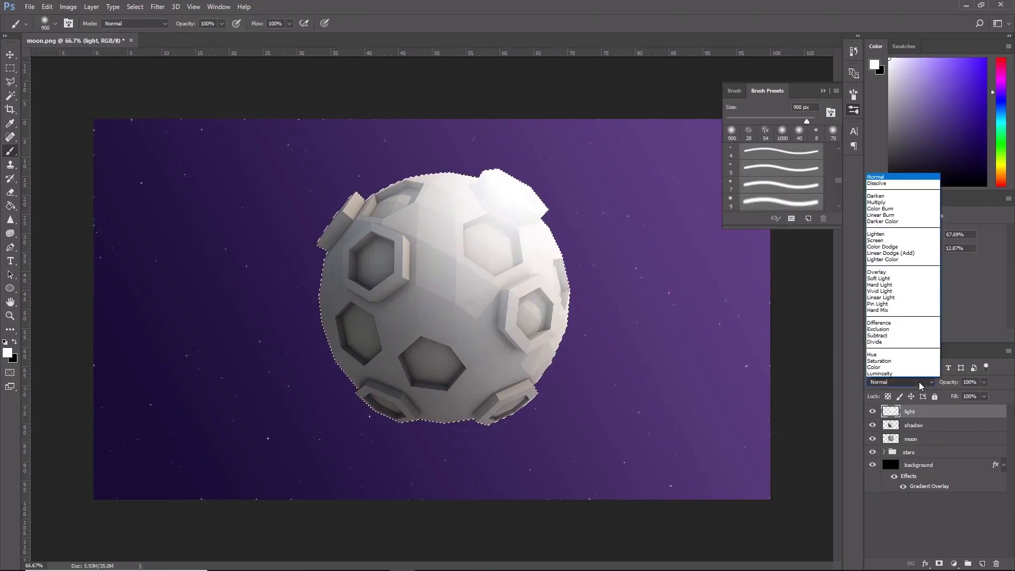
{"action": "left_click", "coordinate": [893, 240]}
{"action": "left_click", "coordinate": [985, 381]}
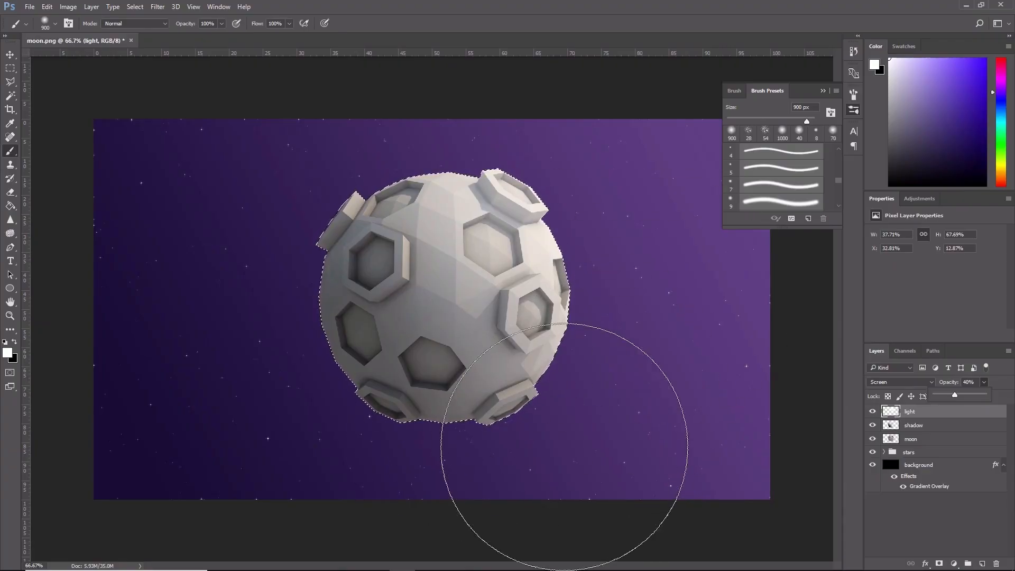
{"action": "left_click", "coordinate": [855, 111]}
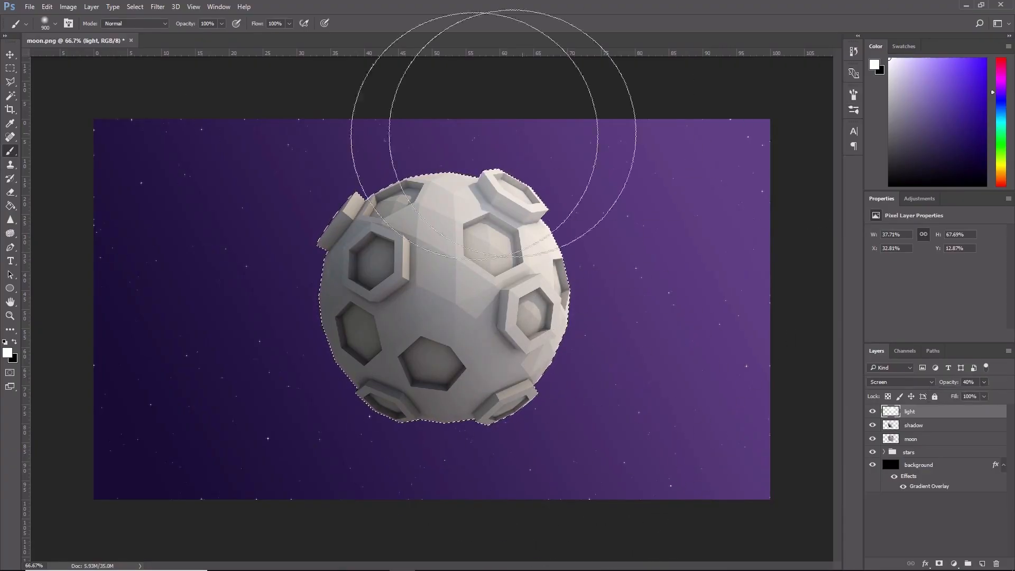
{"action": "left_click", "coordinate": [12, 70]}
{"action": "left_click", "coordinate": [263, 170]}
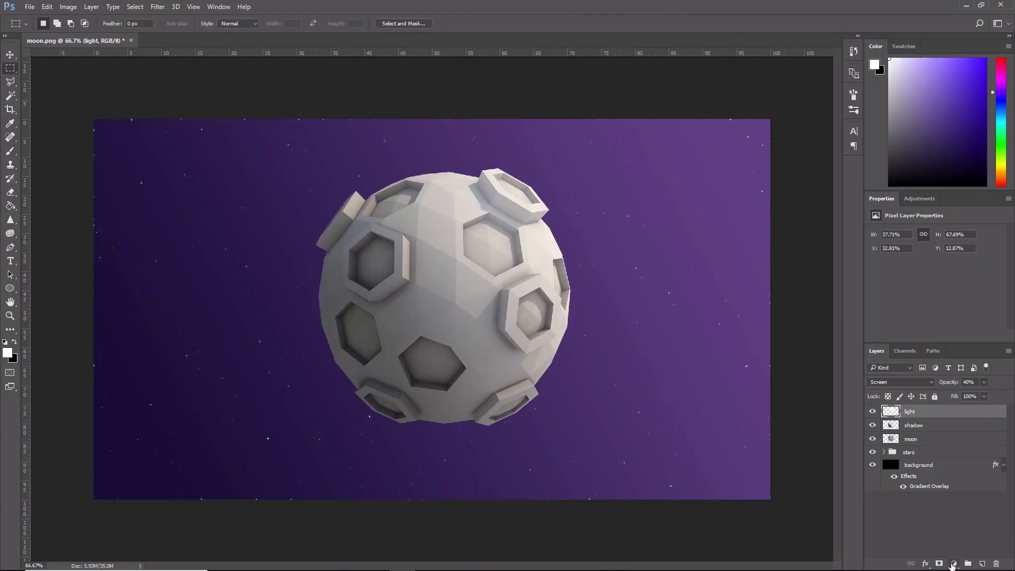
Step: Add a Photo Filter adjustment layer above the light layer and set its filter to Warming Filter (81)
{"action": "left_click", "coordinate": [953, 565]}
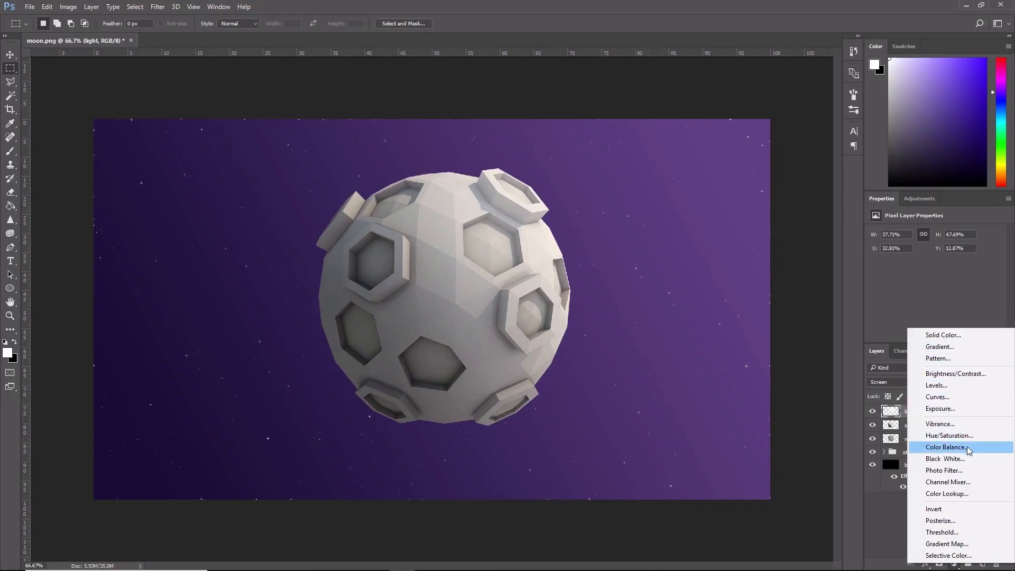
{"action": "left_click", "coordinate": [975, 473]}
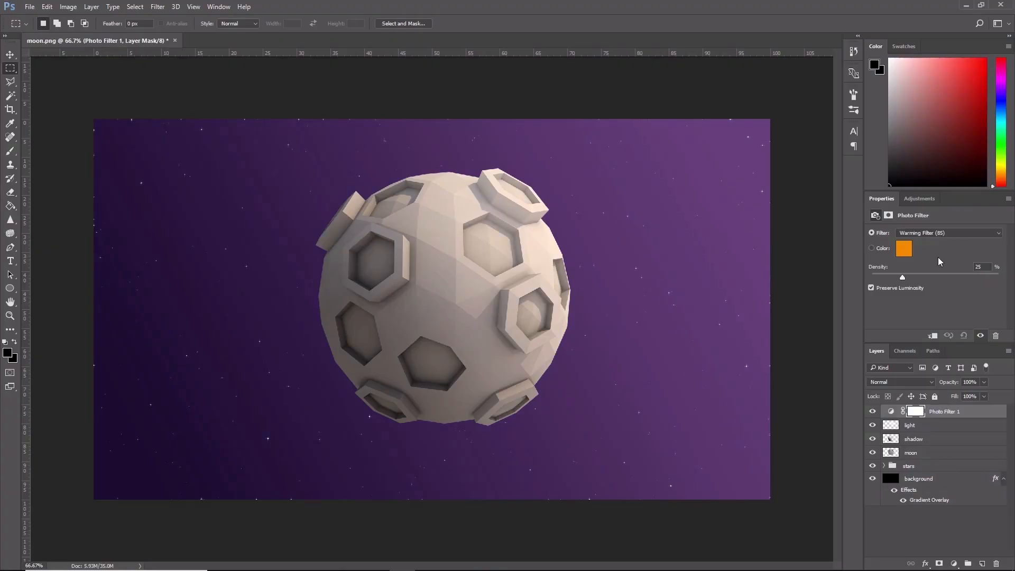
{"action": "left_click", "coordinate": [951, 234]}
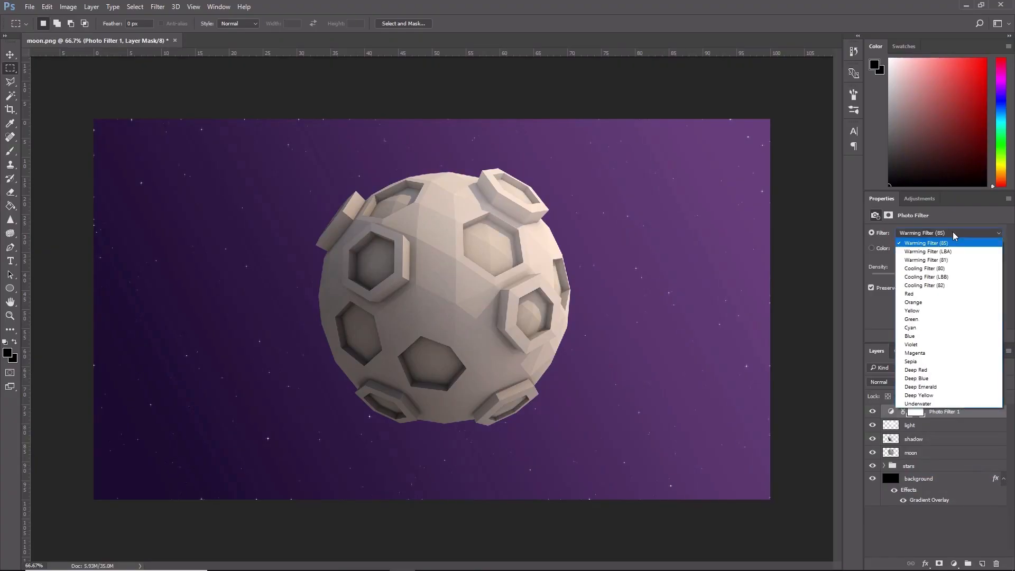
{"action": "left_click", "coordinate": [959, 259]}
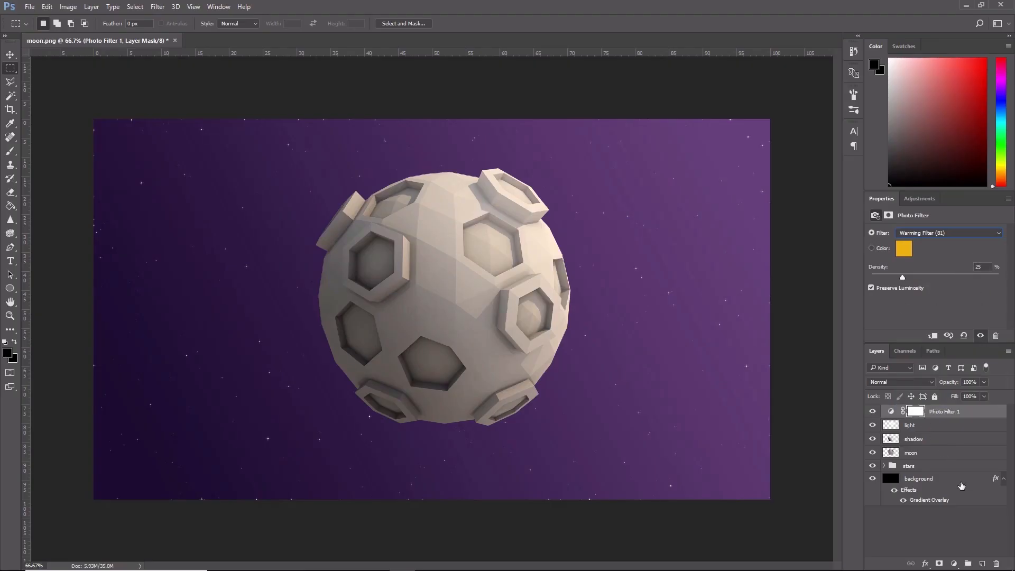
{"action": "left_click", "coordinate": [954, 563]}
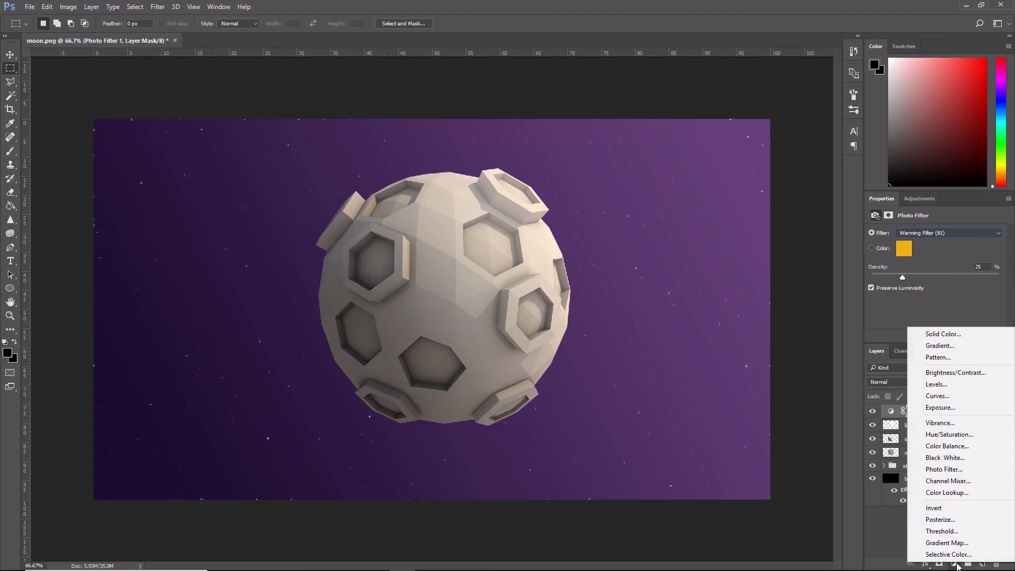
{"action": "left_click", "coordinate": [955, 563]}
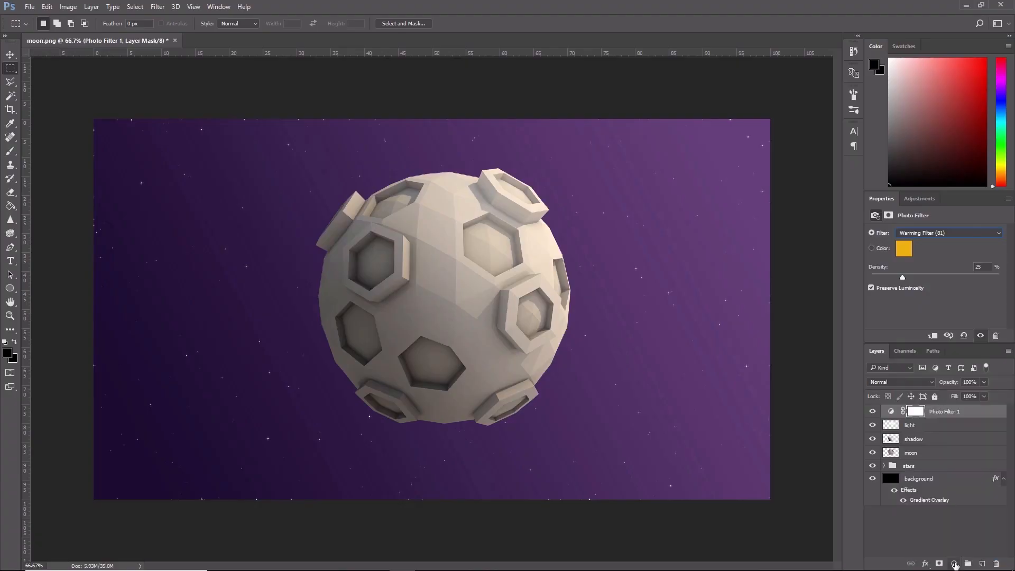
Step: Add a Curves adjustment layer on top with an RGB curve darkening input 75 to 69 and brightening input 182 to 189
{"action": "left_click", "coordinate": [955, 563]}
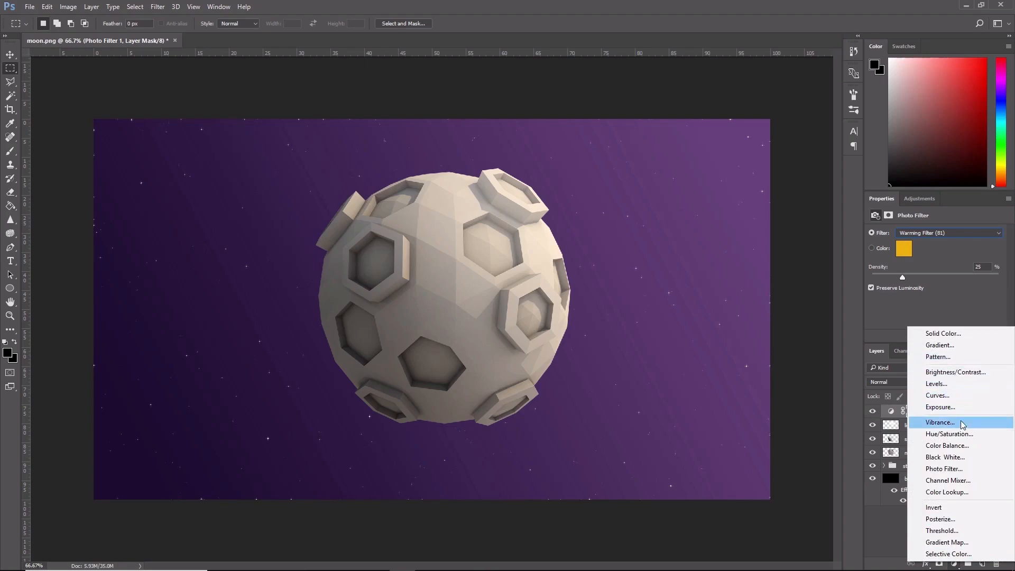
{"action": "left_click", "coordinate": [962, 398]}
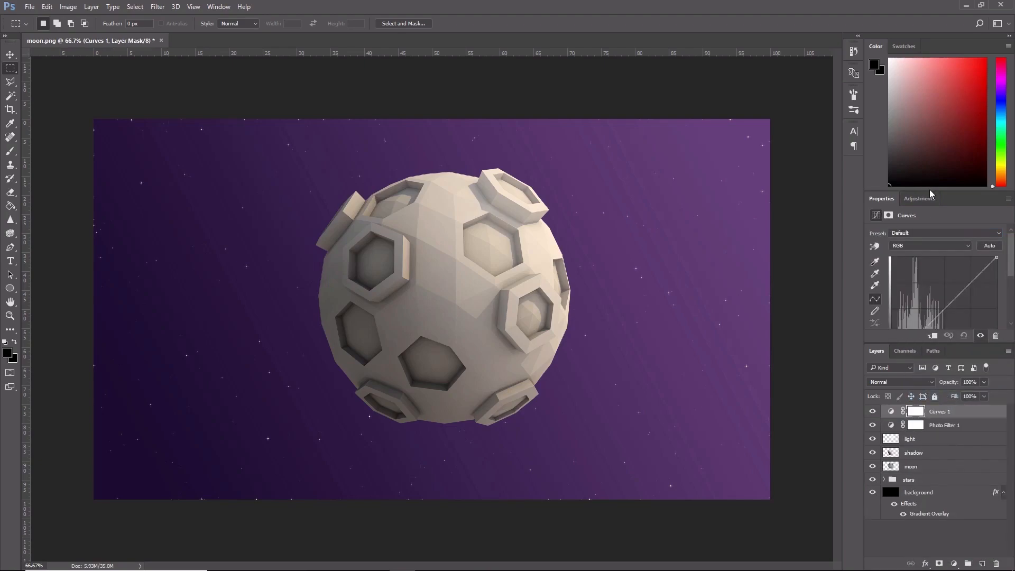
{"action": "left_click_drag", "start_coordinate": [929, 192], "coordinate": [926, 128]}
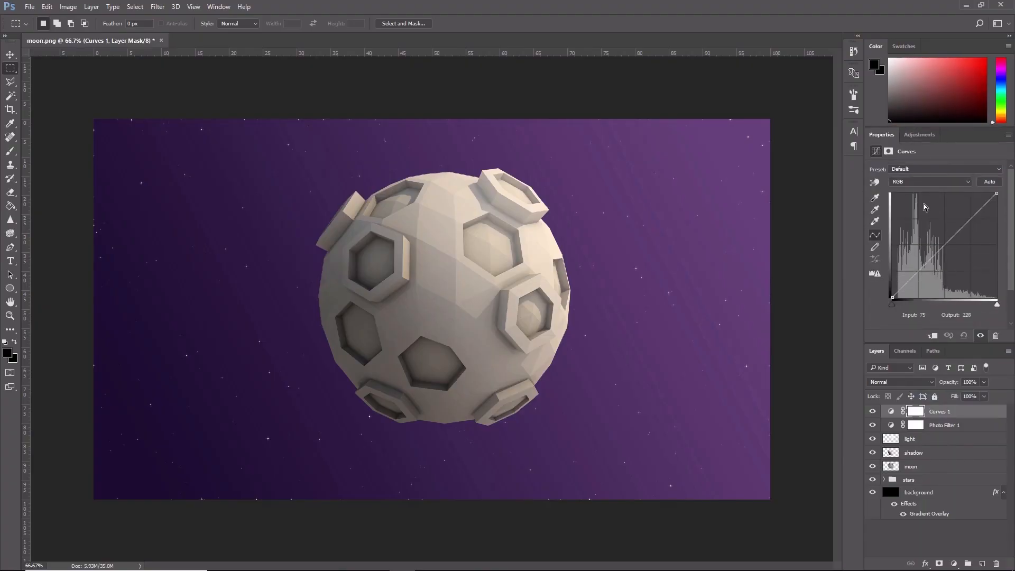
{"action": "left_click_drag", "start_coordinate": [920, 267], "coordinate": [923, 270]}
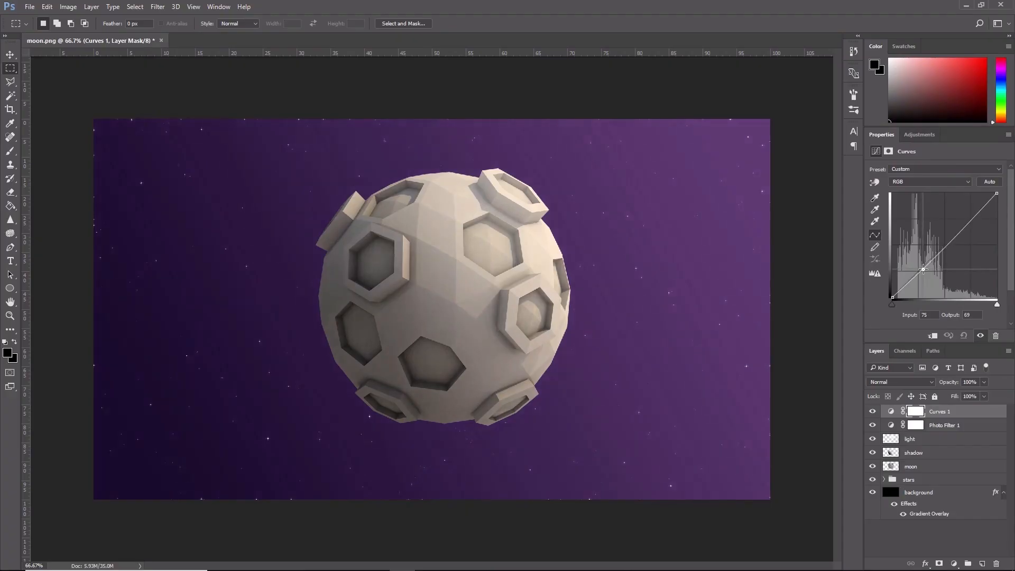
{"action": "left_click", "coordinate": [968, 221]}
{"action": "left_click_drag", "start_coordinate": [968, 221], "coordinate": [966, 219]}
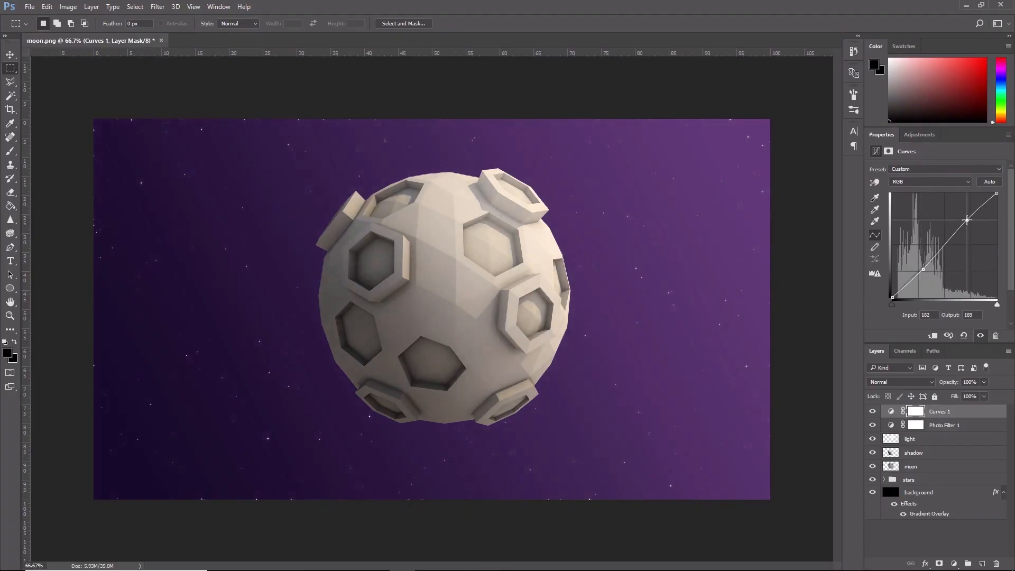
Step: Raise the black point of the Blue channel curve to output 19
{"action": "left_click", "coordinate": [937, 182]}
{"action": "left_click", "coordinate": [927, 208]}
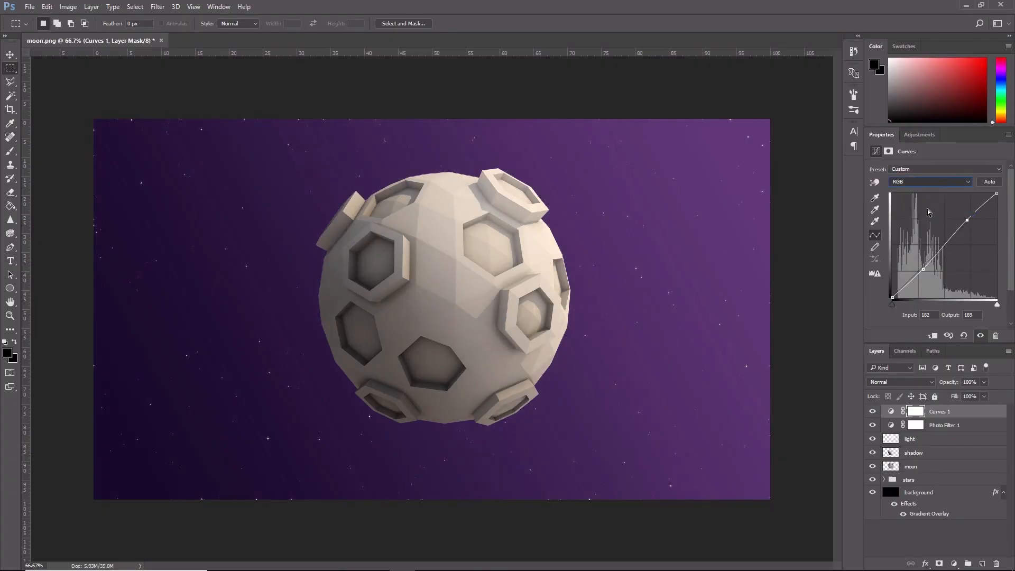
{"action": "left_click_drag", "start_coordinate": [890, 297], "coordinate": [887, 289]}
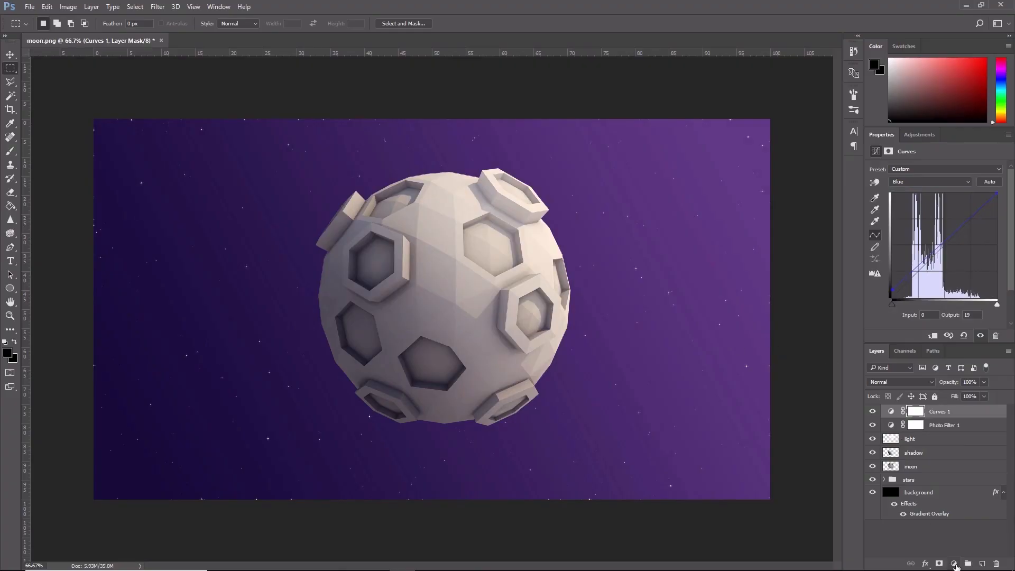
Step: Add a Brightness/Contrast adjustment layer above the curves layer with brightness 4 and slightly raised contrast
{"action": "left_click", "coordinate": [954, 564]}
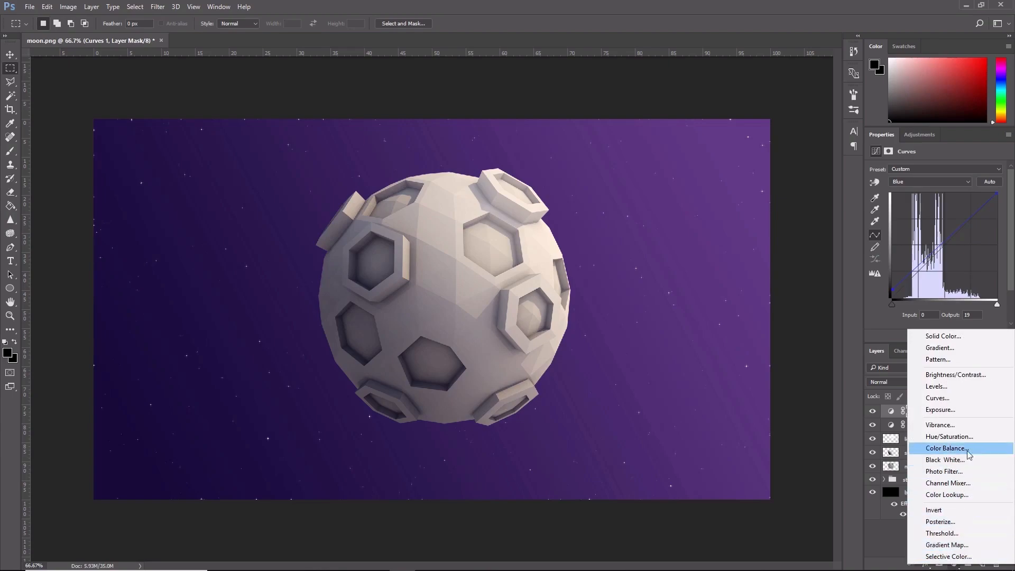
{"action": "left_click", "coordinate": [971, 377]}
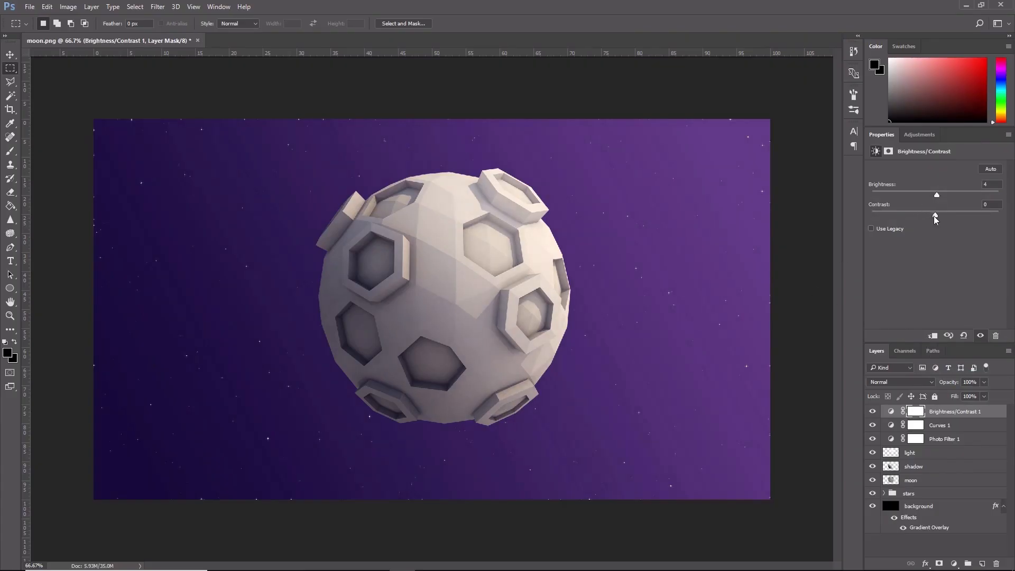
{"action": "left_click_drag", "start_coordinate": [939, 216], "coordinate": [942, 216]}
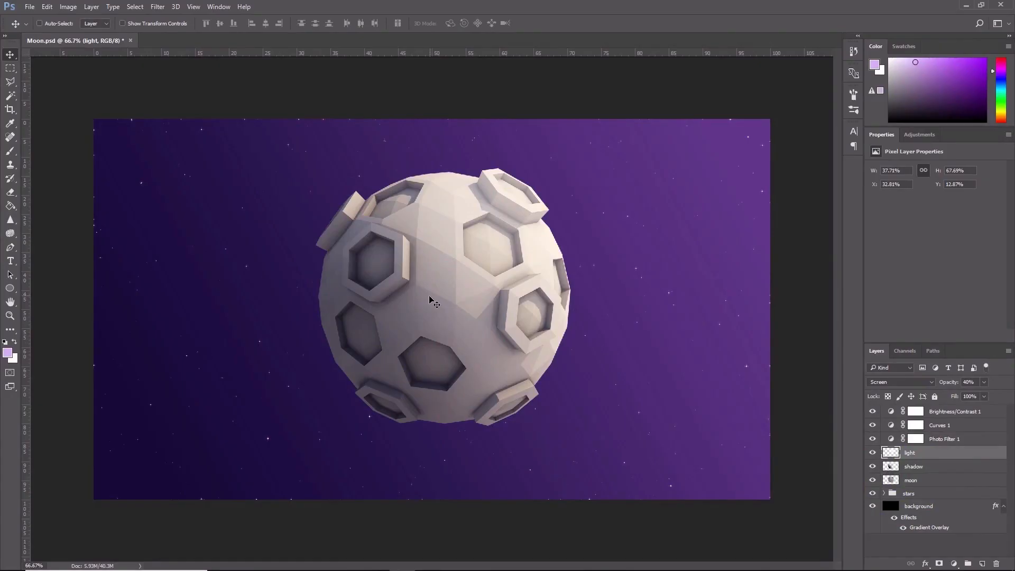
Step: Scale the light, shadow and moon layers together to 85% with proportions linked, and apply the transformation
{"action": "left_click", "coordinate": [944, 482], "text": "shift"}
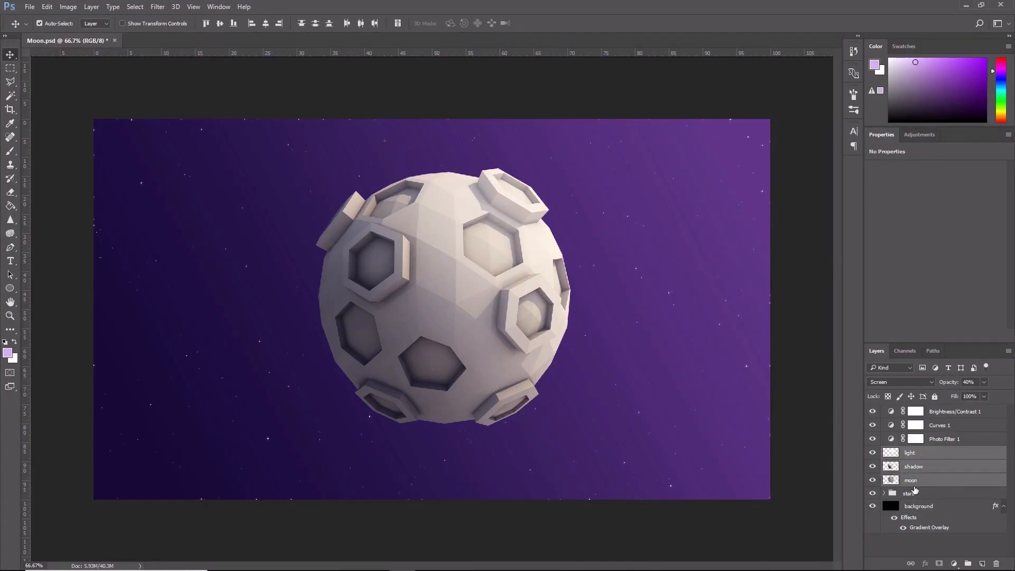
{"action": "key", "text": "ctrl+t"}
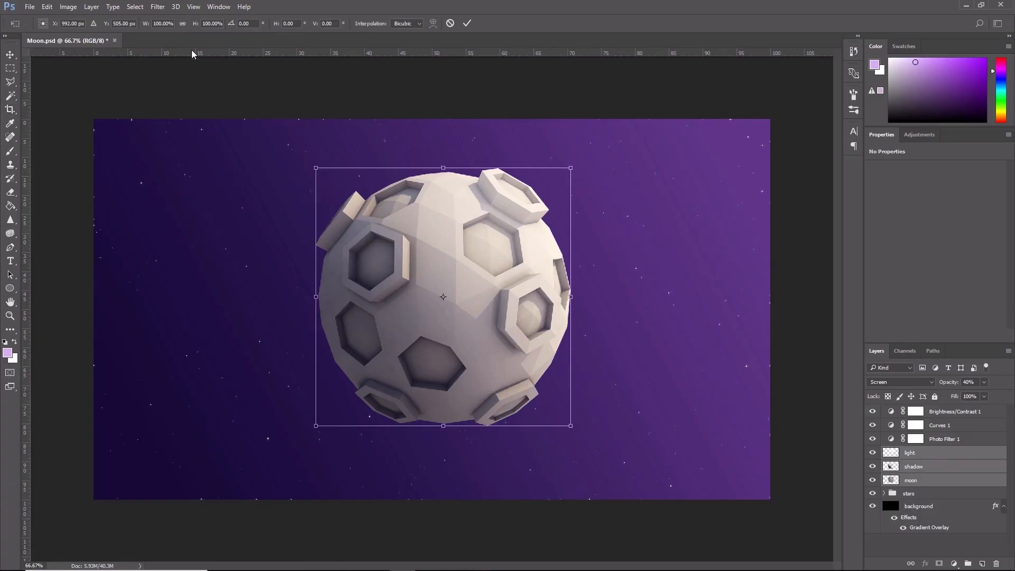
{"action": "left_click", "coordinate": [182, 23]}
{"action": "left_click", "coordinate": [170, 24]}
{"action": "type", "text": "80"}
{"action": "key", "text": "Return"}
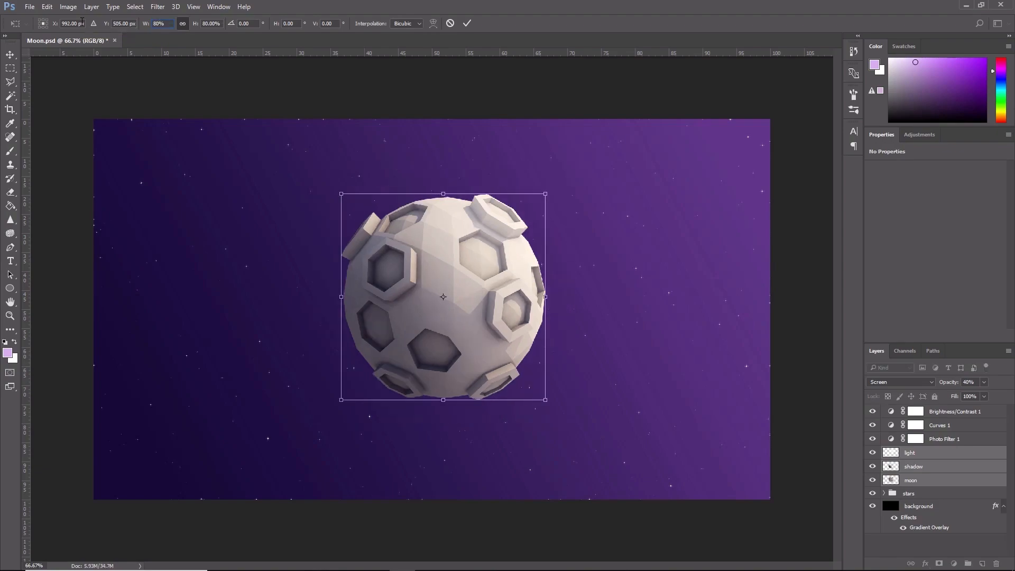
{"action": "type", "text": "85"}
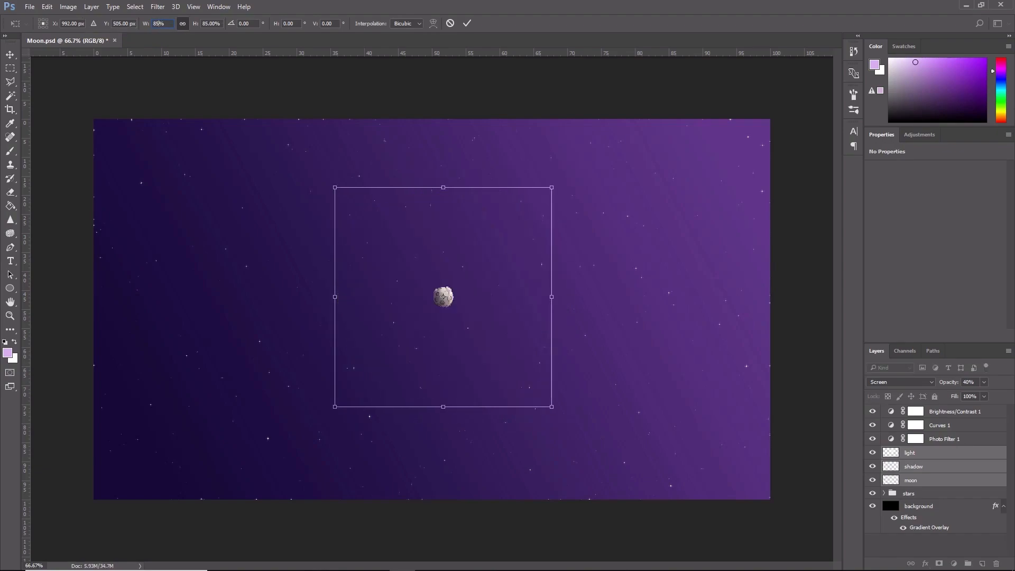
{"action": "key", "text": "Return"}
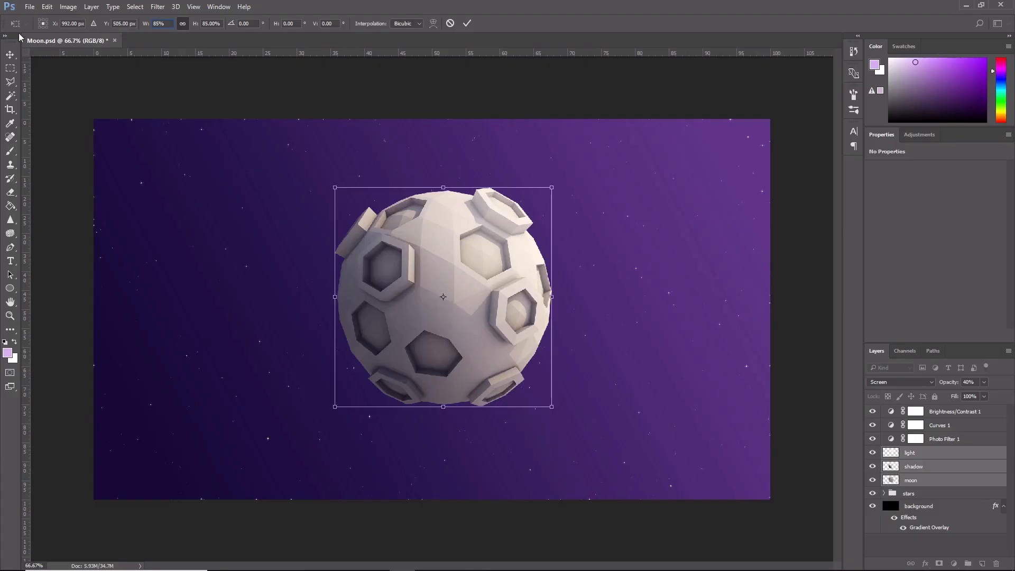
{"action": "left_click", "coordinate": [10, 55]}
{"action": "left_click", "coordinate": [482, 220]}
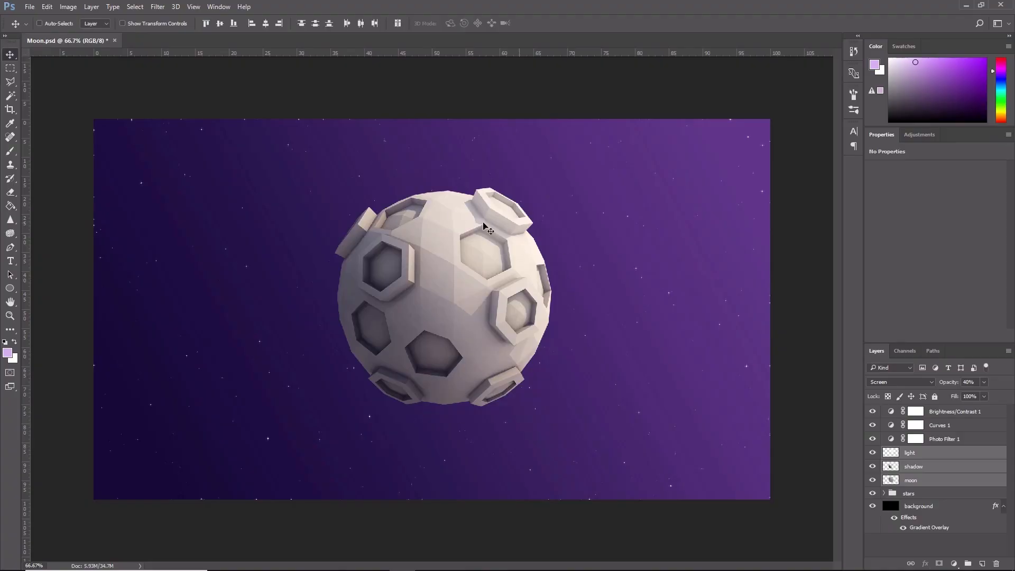
Step: Duplicate the moon layer under the name moon copy
{"action": "left_click", "coordinate": [935, 481]}
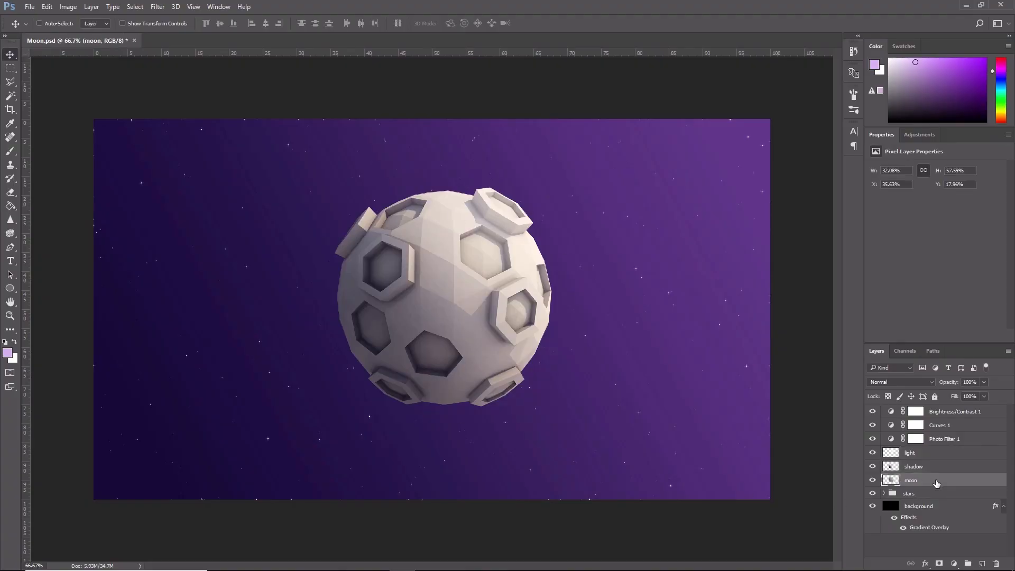
{"action": "right_click", "coordinate": [935, 481]}
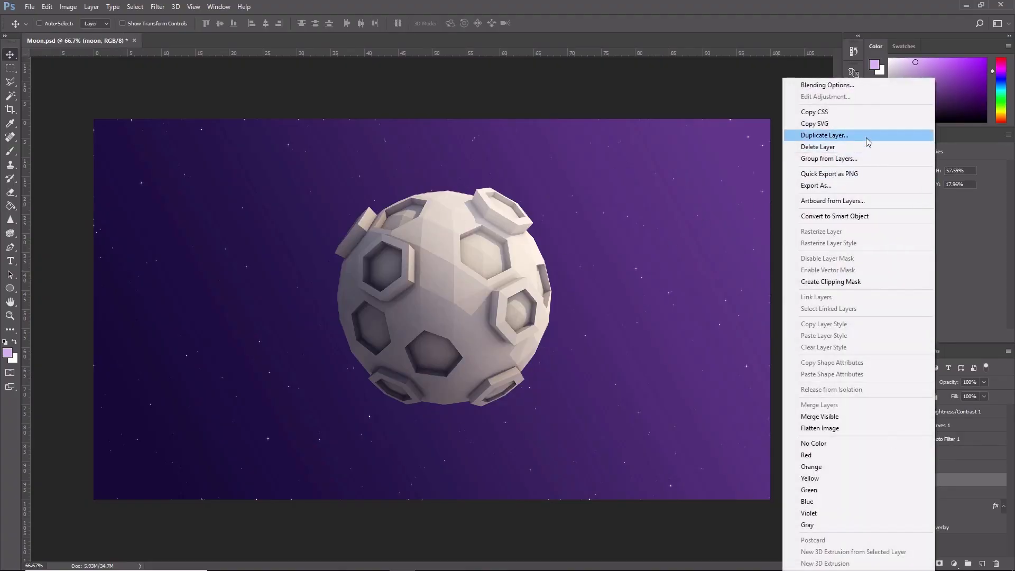
{"action": "left_click", "coordinate": [866, 135]}
{"action": "left_click", "coordinate": [599, 171]}
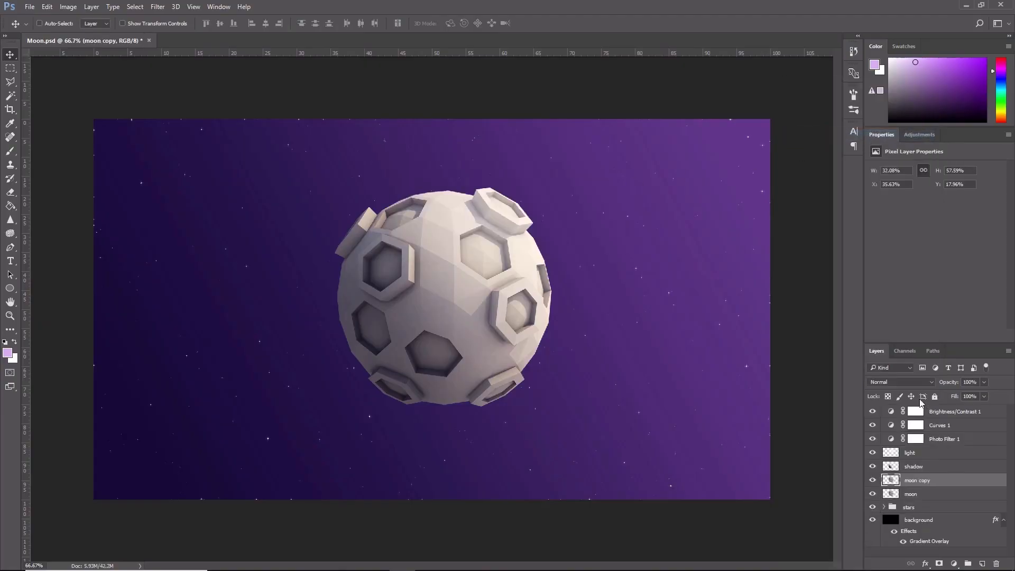
Step: Set the moon copy layer's blend mode to Screen with 50% opacity
{"action": "left_click", "coordinate": [915, 380]}
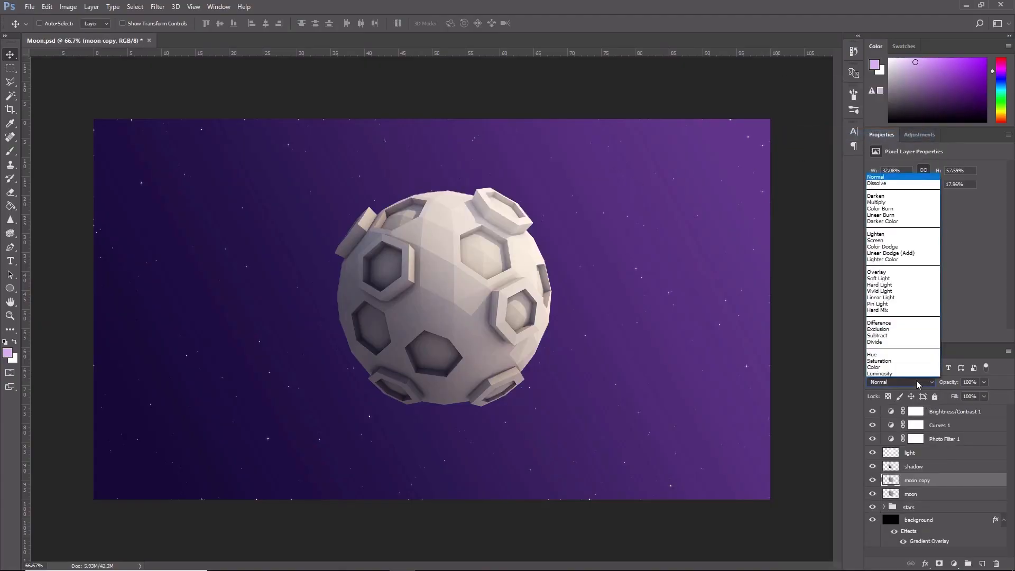
{"action": "left_click", "coordinate": [908, 241]}
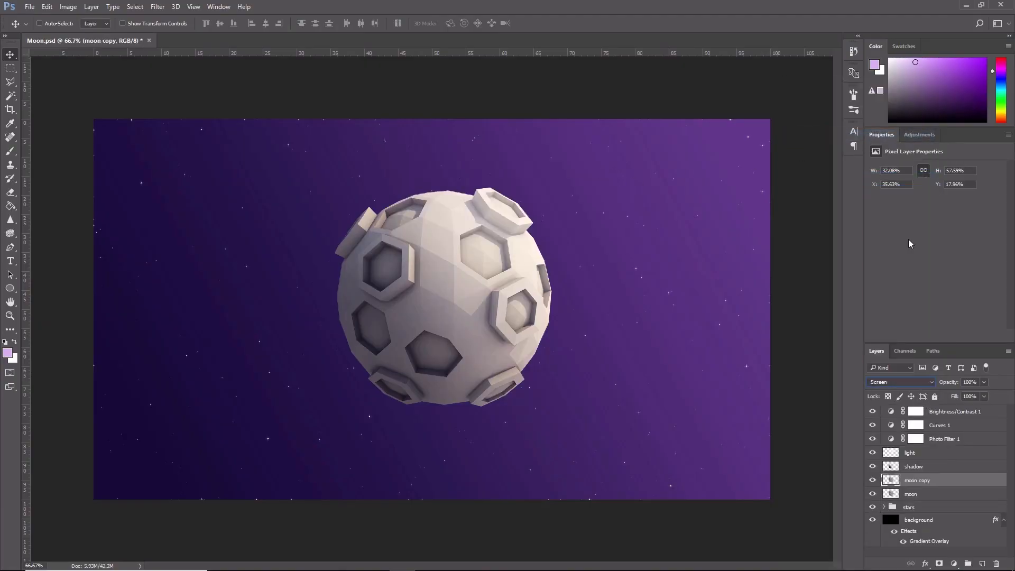
{"action": "left_click", "coordinate": [983, 382]}
{"action": "left_click", "coordinate": [964, 395]}
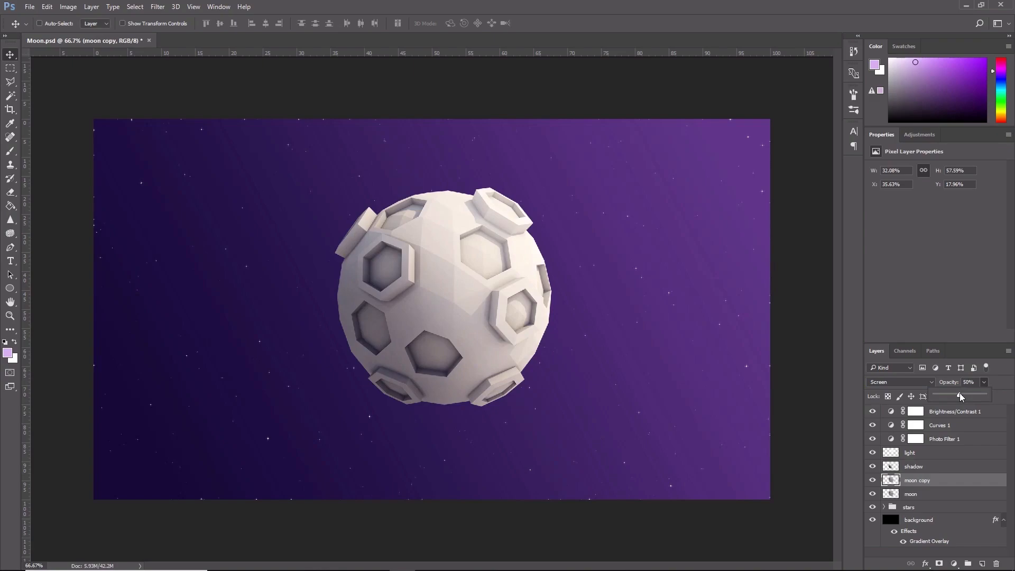
Step: Apply a Hue/Saturation adjustment with lightness +35 to the moon copy layer and set its opacity to 40%
{"action": "left_click", "coordinate": [931, 482]}
{"action": "left_click", "coordinate": [72, 7]}
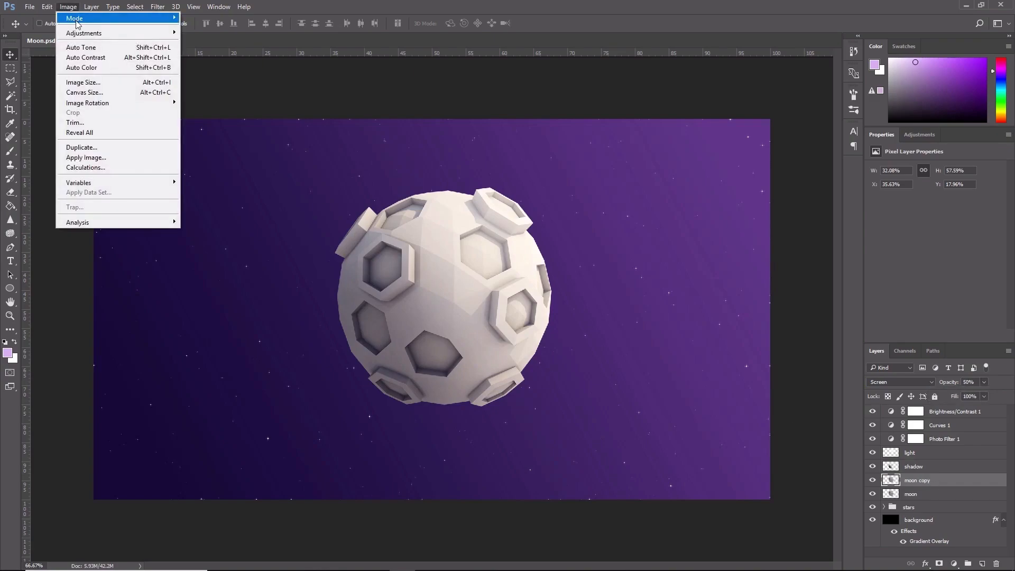
{"action": "mouse_move", "coordinate": [81, 35]}
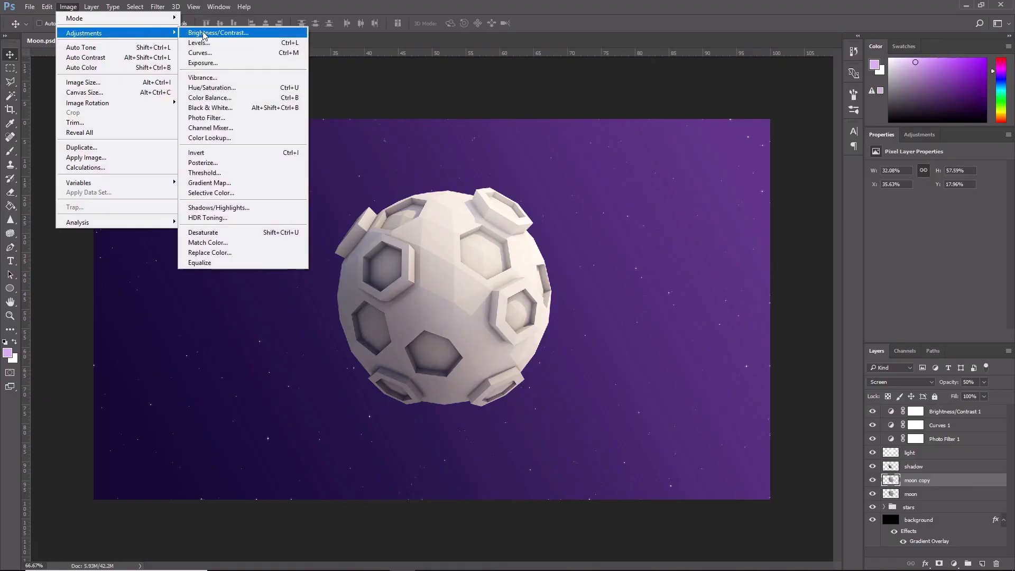
{"action": "left_click", "coordinate": [267, 88]}
{"action": "left_click_drag", "start_coordinate": [772, 321], "coordinate": [759, 326]}
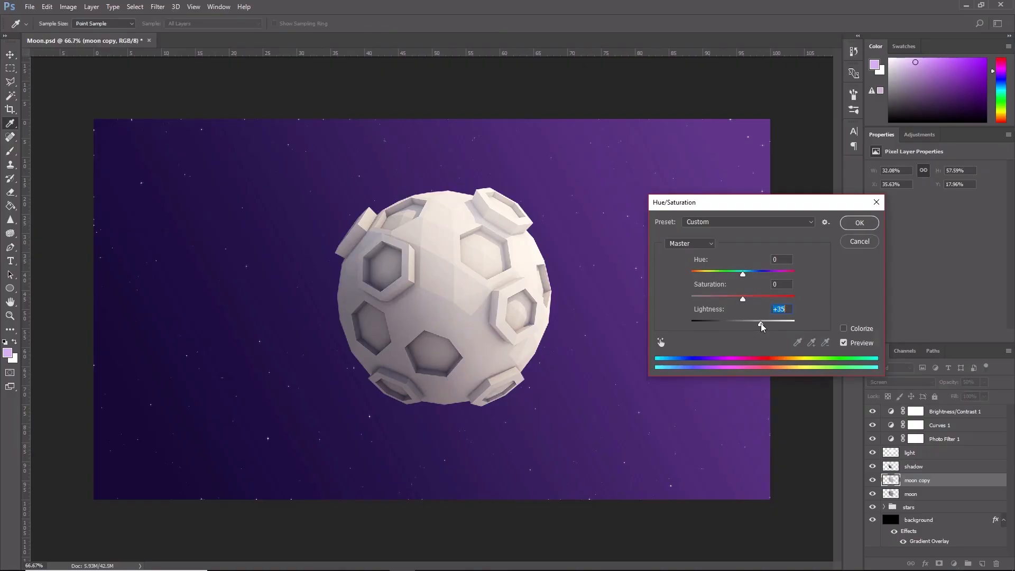
{"action": "left_click", "coordinate": [858, 222]}
{"action": "left_click", "coordinate": [982, 383]}
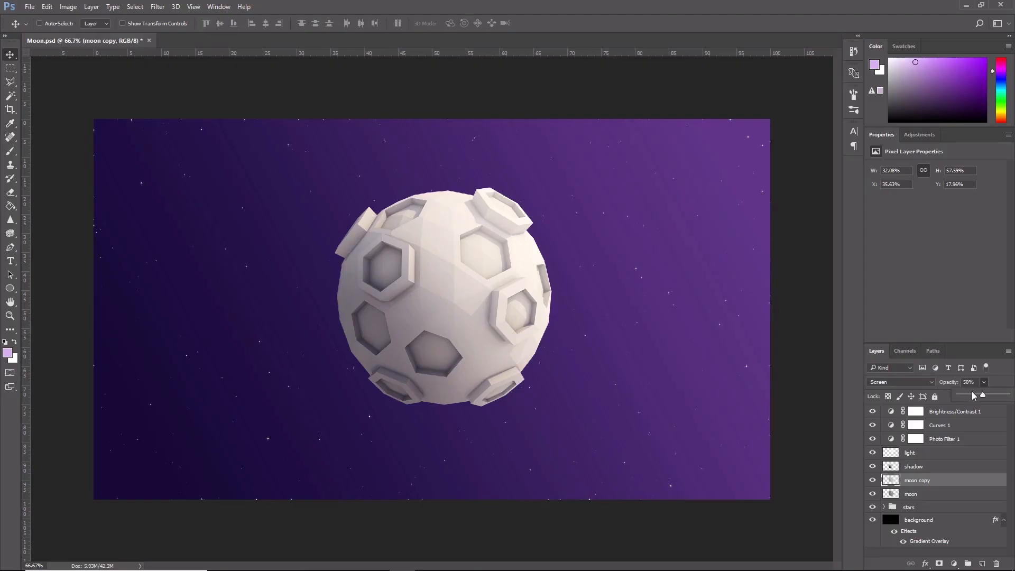
{"action": "left_click_drag", "start_coordinate": [973, 393], "coordinate": [971, 395]}
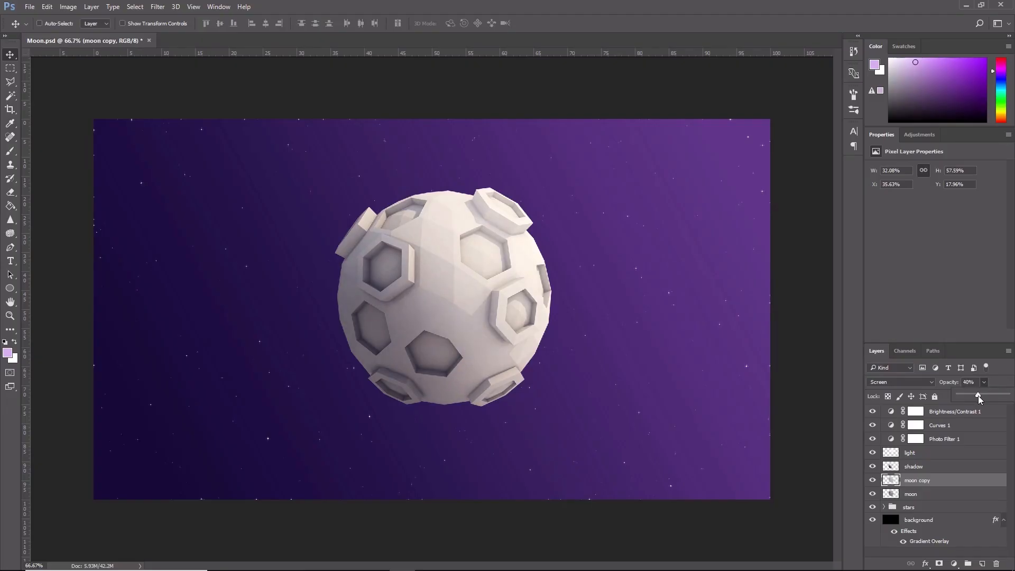
Step: Create a new layer directly above the stars group and name it BG Glow
{"action": "left_click", "coordinate": [934, 508]}
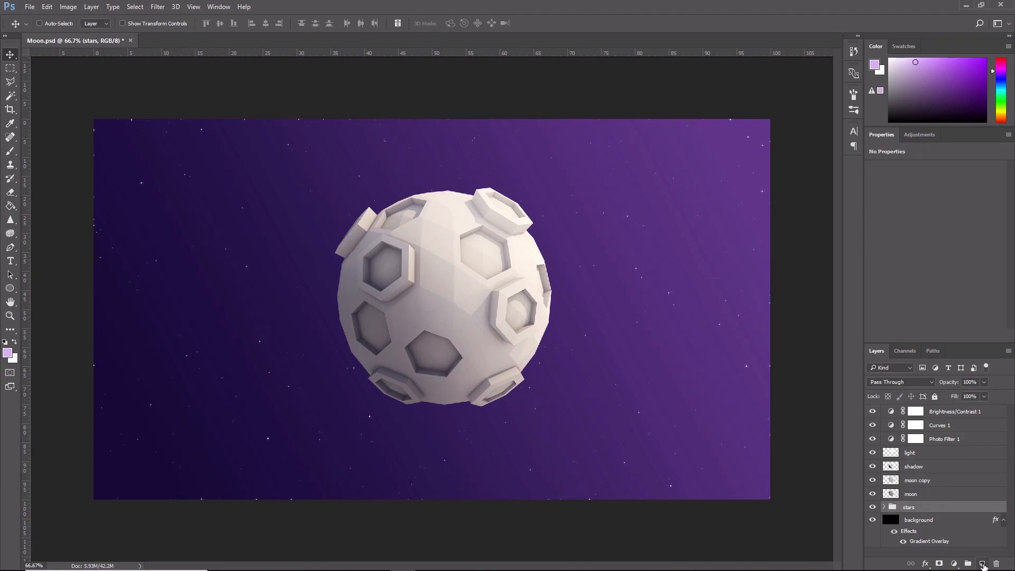
{"action": "left_click", "coordinate": [983, 564]}
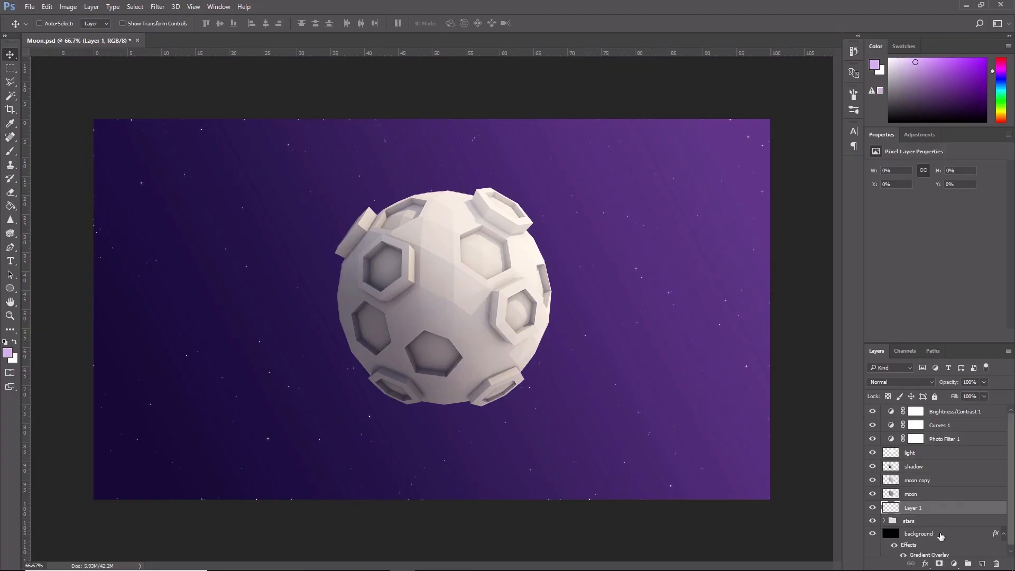
{"action": "double_click", "coordinate": [918, 507]}
{"action": "type", "text": "BG Glow"}
{"action": "key", "text": "Return"}
Step: Paint a soft glow behind the moon on the BG Glow layer with a 511 px brush, 0% hardness, in light purple d6adf0
{"action": "left_click", "coordinate": [8, 352]}
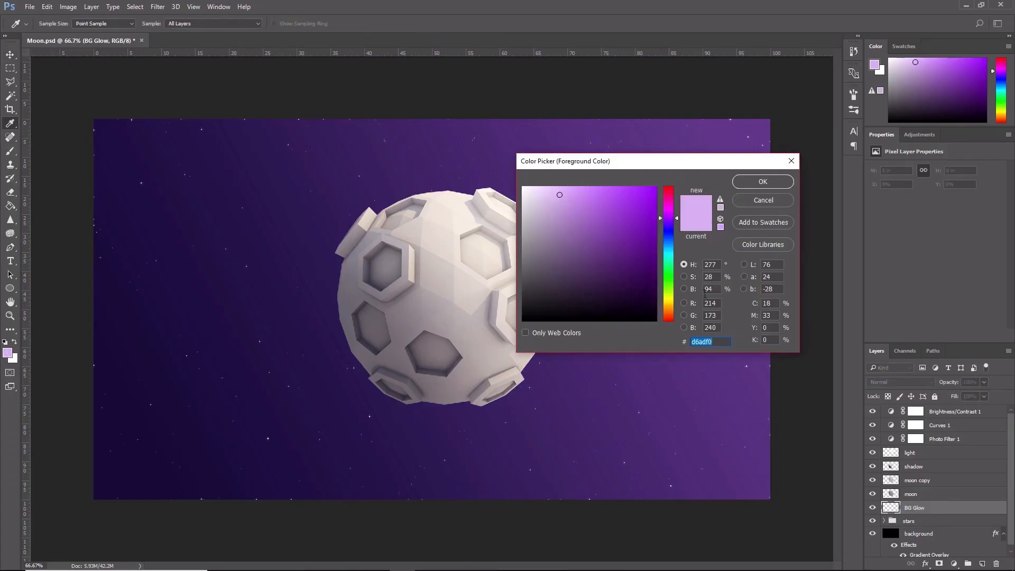
{"action": "left_click", "coordinate": [762, 182]}
{"action": "left_click", "coordinate": [12, 152]}
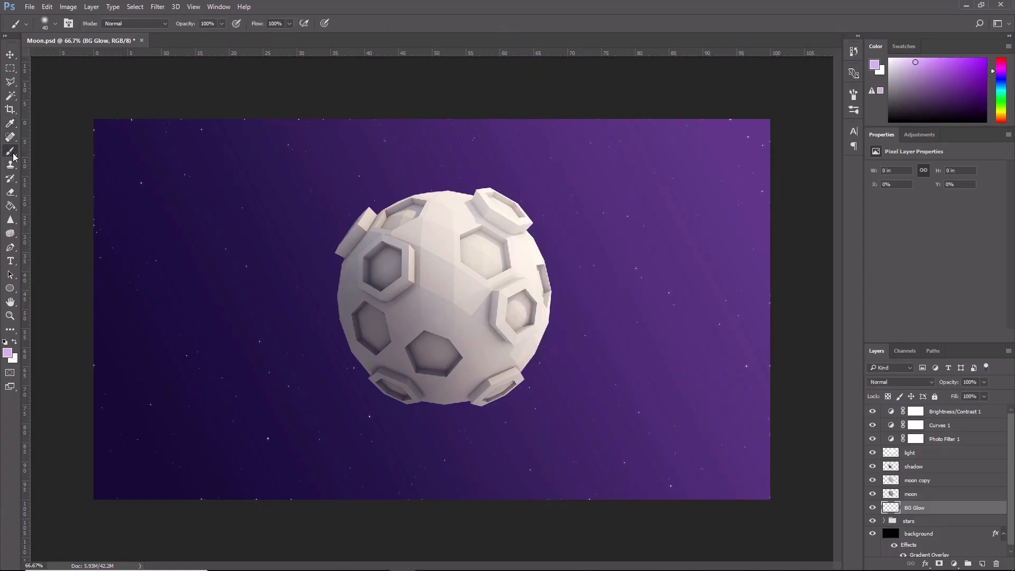
{"action": "right_click", "coordinate": [272, 221]}
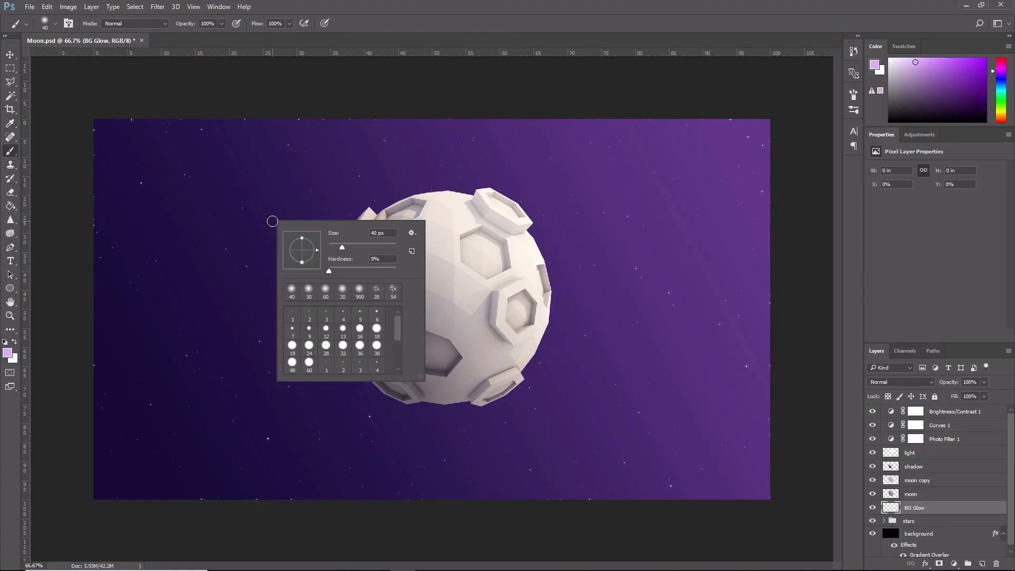
{"action": "left_click_drag", "start_coordinate": [338, 270], "coordinate": [389, 248]}
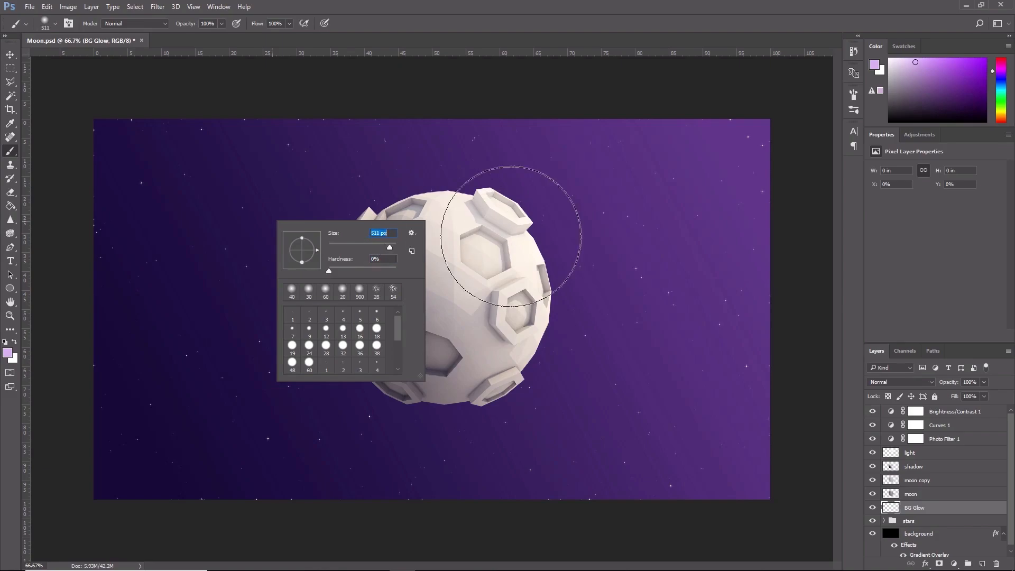
{"action": "left_click", "coordinate": [372, 5]}
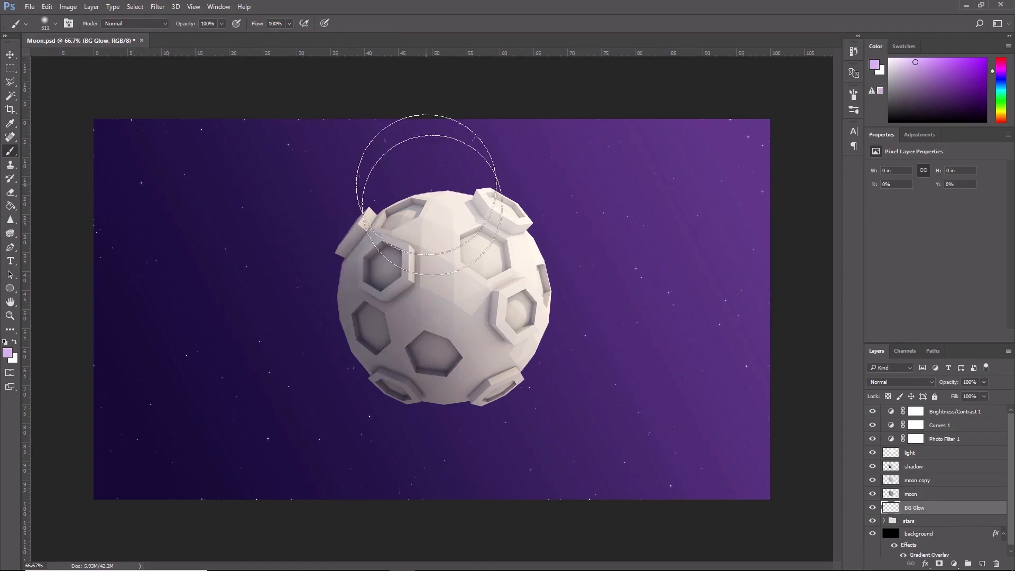
{"action": "left_click", "coordinate": [442, 302]}
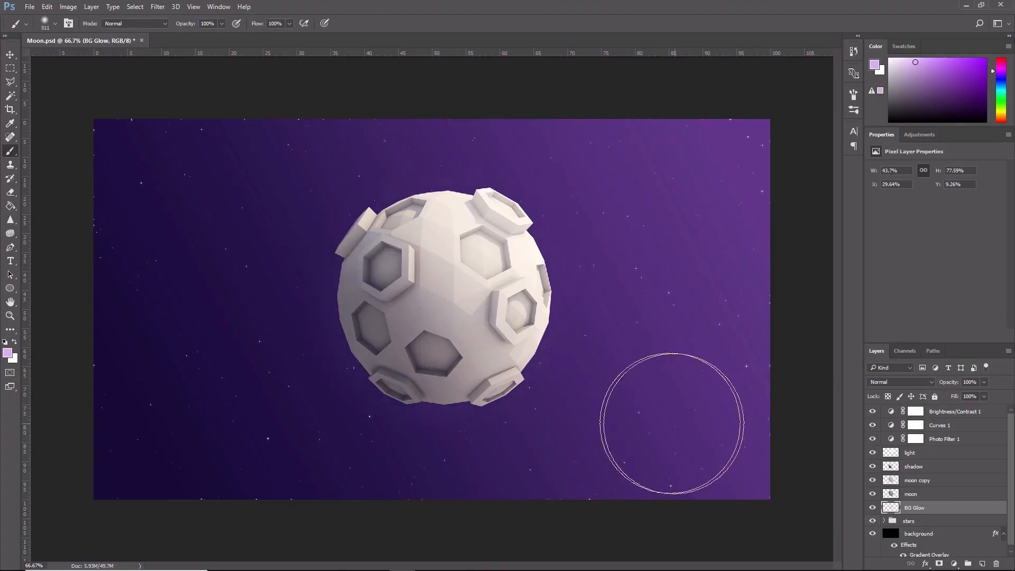
Step: Enlarge the BG Glow layer to about 174% width and 170% height and position it behind the moon, slightly toward its right side
{"action": "left_click", "coordinate": [10, 55]}
{"action": "left_click_drag", "start_coordinate": [455, 301], "coordinate": [535, 264]}
{"action": "key", "text": "ctrl+t"}
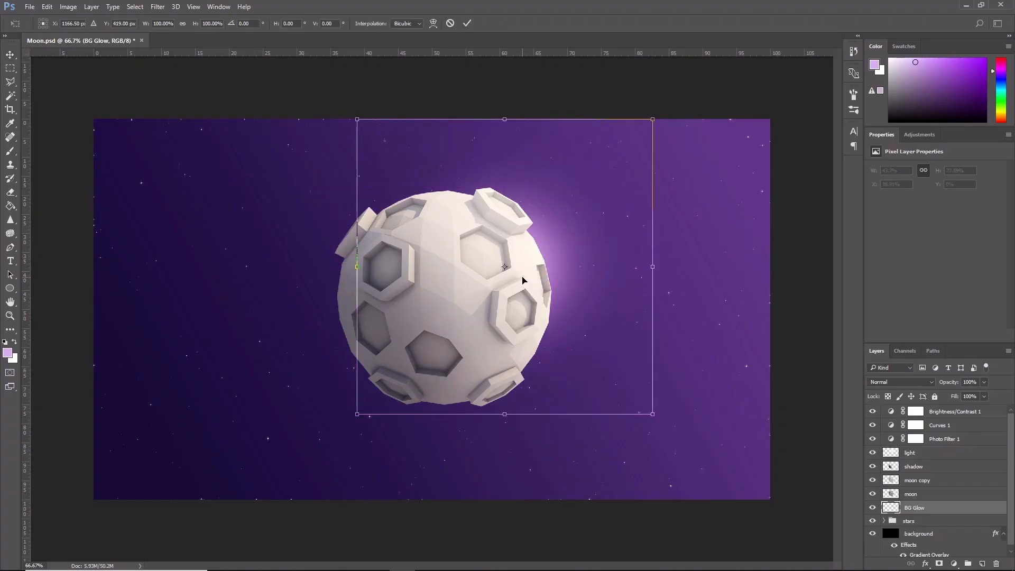
{"action": "left_click_drag", "start_coordinate": [357, 416], "coordinate": [94, 565]}
{"action": "left_click_drag", "start_coordinate": [461, 391], "coordinate": [530, 330]}
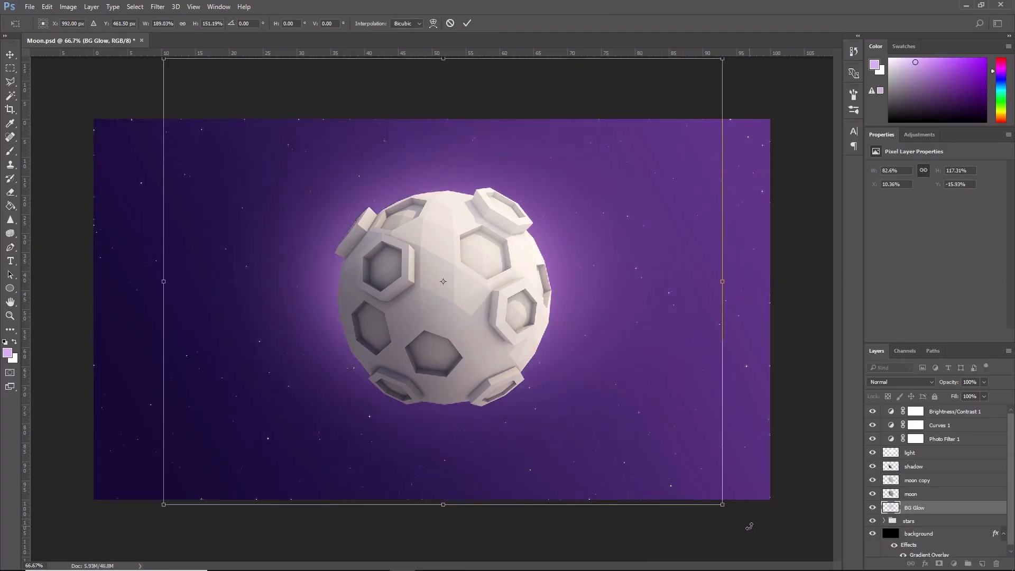
{"action": "left_click_drag", "start_coordinate": [723, 504], "coordinate": [728, 549]}
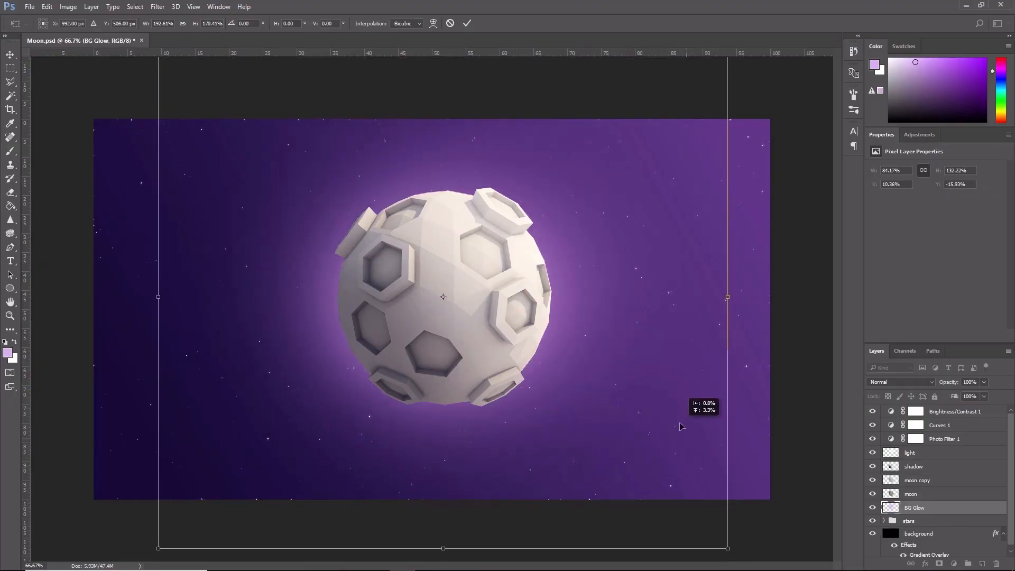
{"action": "left_click_drag", "start_coordinate": [159, 297], "coordinate": [213, 295]}
{"action": "left_click_drag", "start_coordinate": [537, 288], "coordinate": [533, 288]}
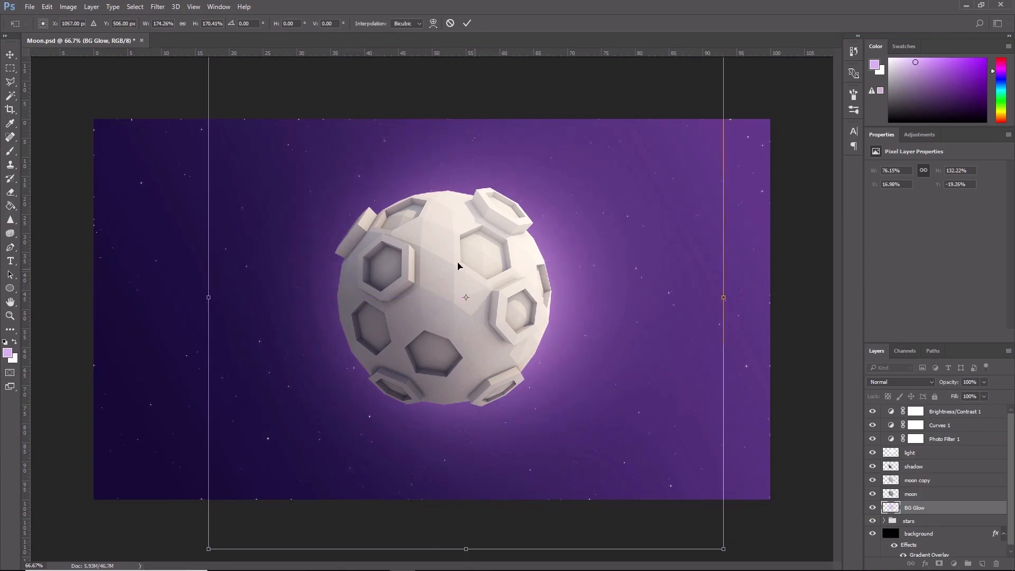
{"action": "left_click", "coordinate": [10, 54]}
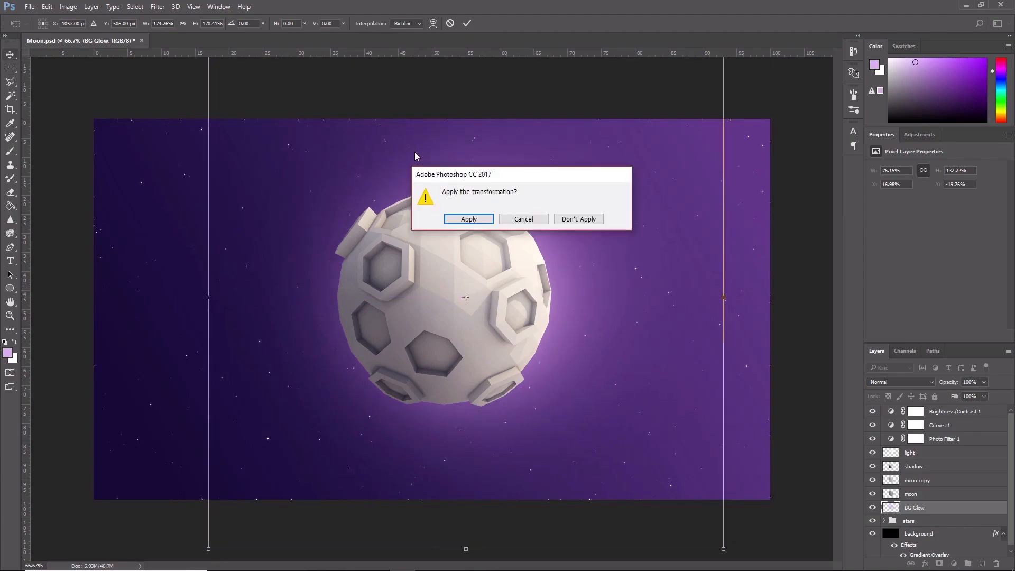
{"action": "left_click", "coordinate": [482, 221]}
{"action": "left_click_drag", "start_coordinate": [687, 290], "coordinate": [682, 296]}
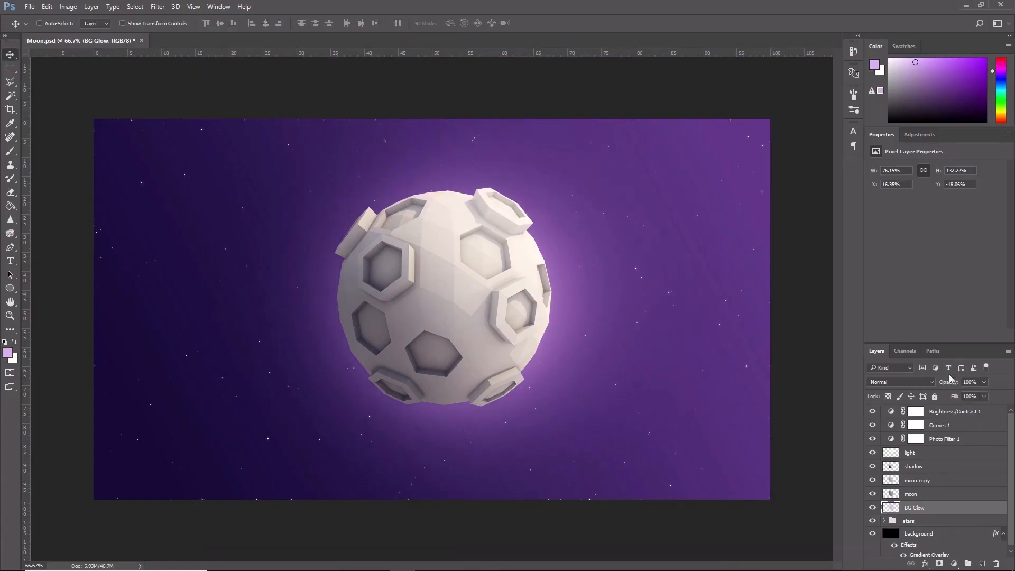
Step: Scale the BG Glow layer proportionally to 85% and set its opacity to 80%
{"action": "key", "text": "ctrl+t"}
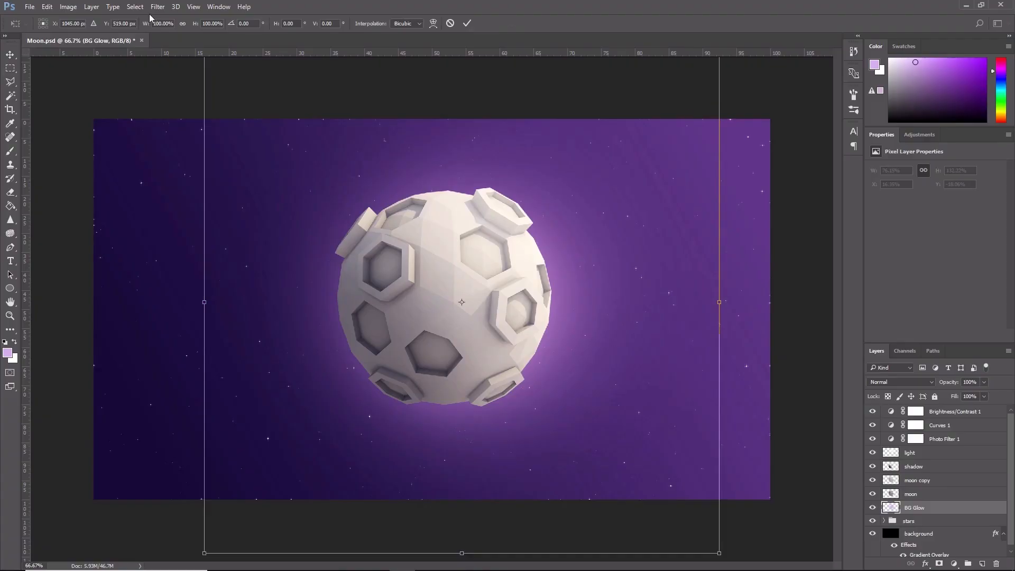
{"action": "left_click", "coordinate": [182, 24]}
{"action": "type", "text": "85"}
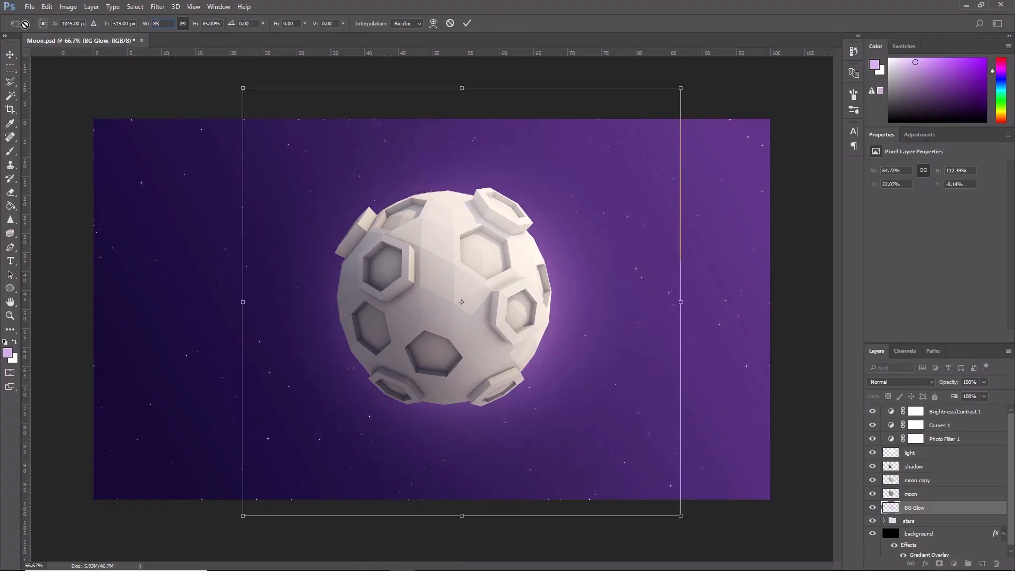
{"action": "left_click", "coordinate": [10, 55]}
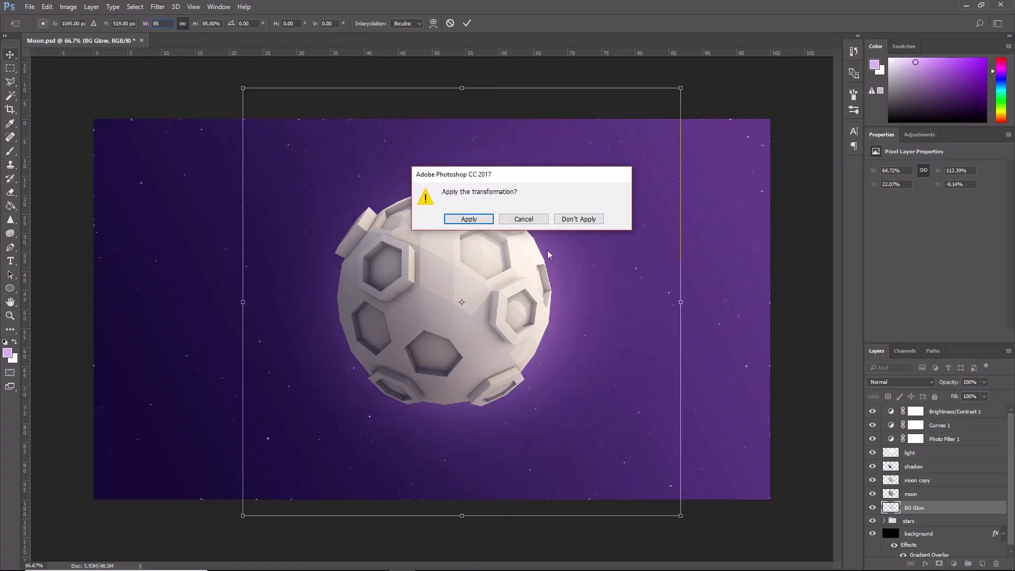
{"action": "left_click", "coordinate": [468, 219]}
{"action": "left_click", "coordinate": [983, 381]}
{"action": "left_click_drag", "start_coordinate": [974, 394], "coordinate": [973, 396]}
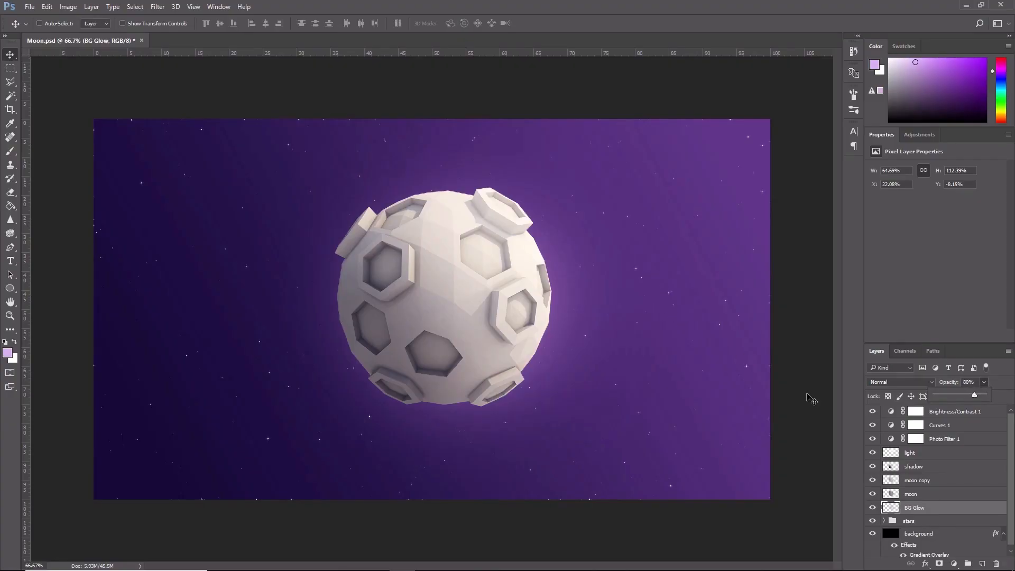
Step: Set the brush color to white ffffff and create a new layer named light glow directly above the light layer
{"action": "left_click", "coordinate": [938, 457]}
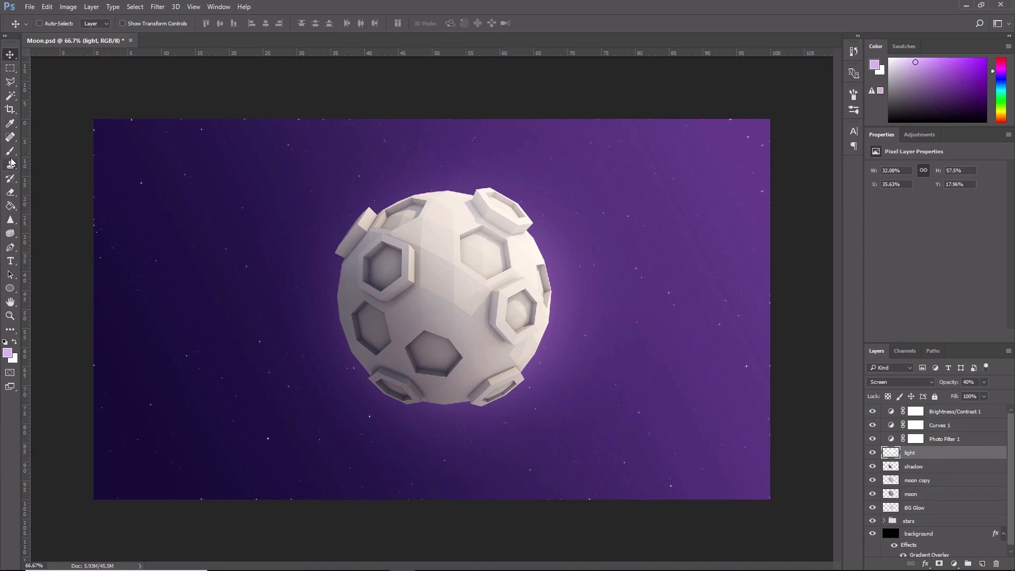
{"action": "left_click", "coordinate": [15, 342]}
{"action": "left_click", "coordinate": [12, 353]}
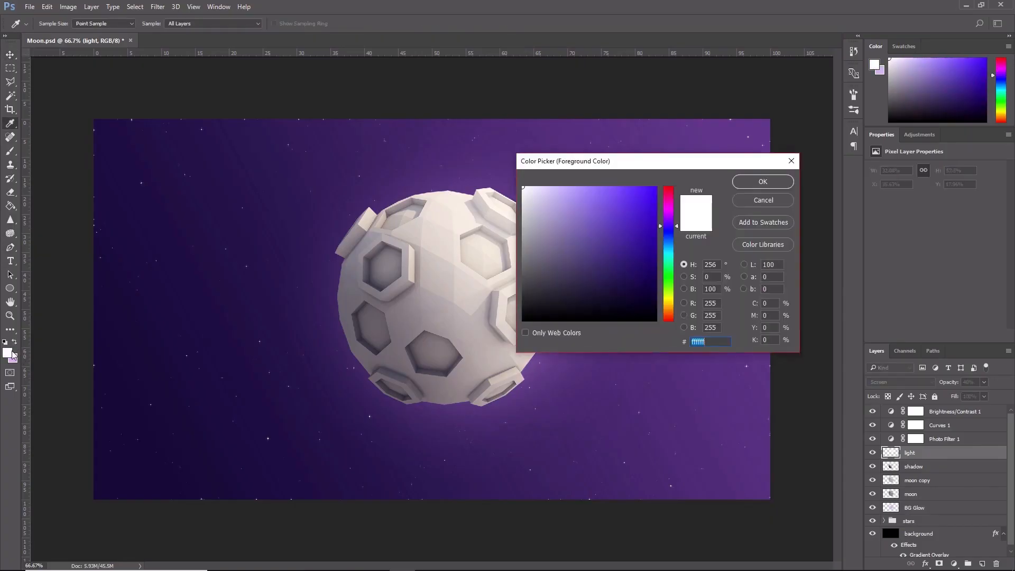
{"action": "left_click", "coordinate": [750, 183]}
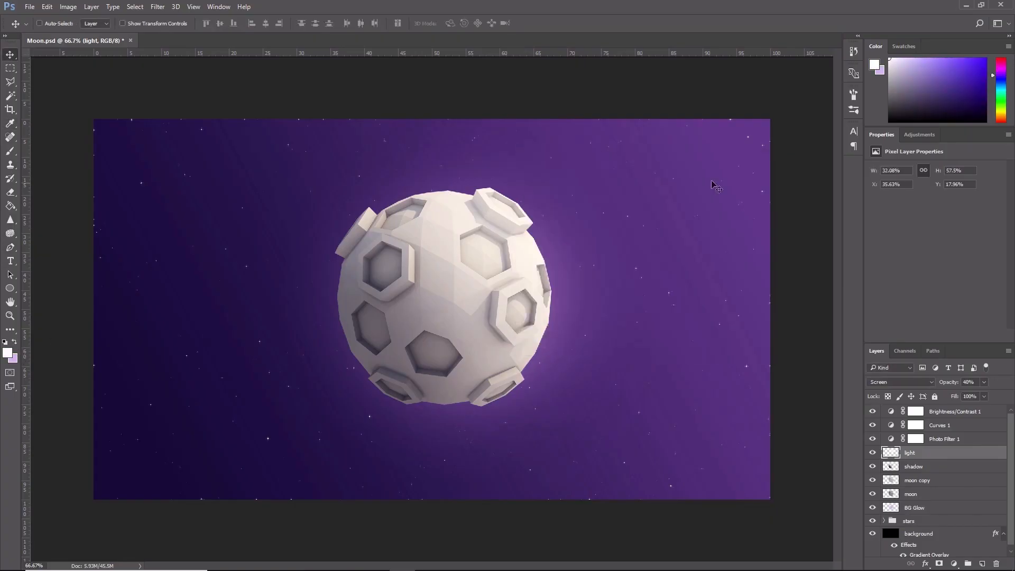
{"action": "left_click", "coordinate": [11, 153]}
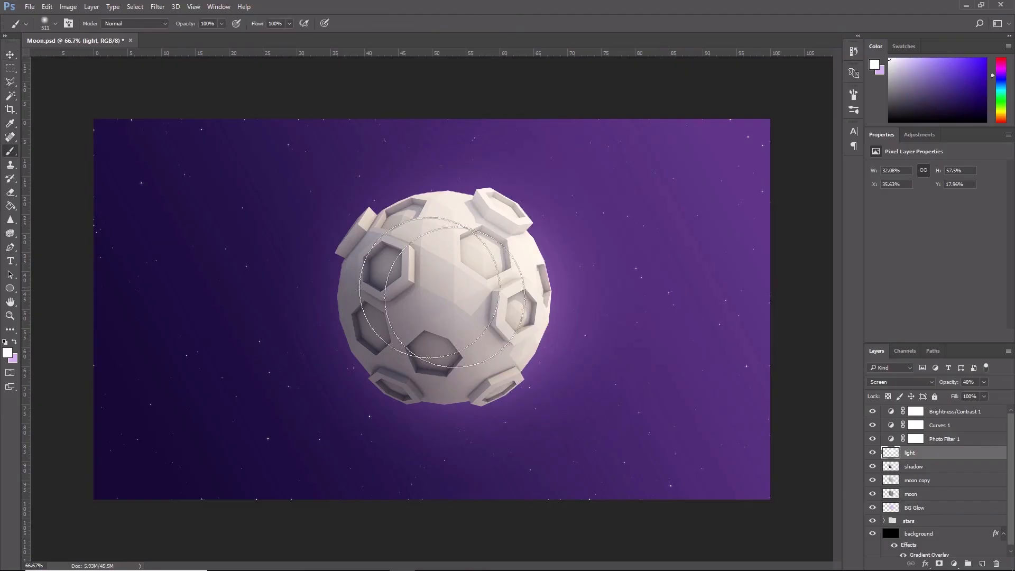
{"action": "left_click", "coordinate": [981, 563]}
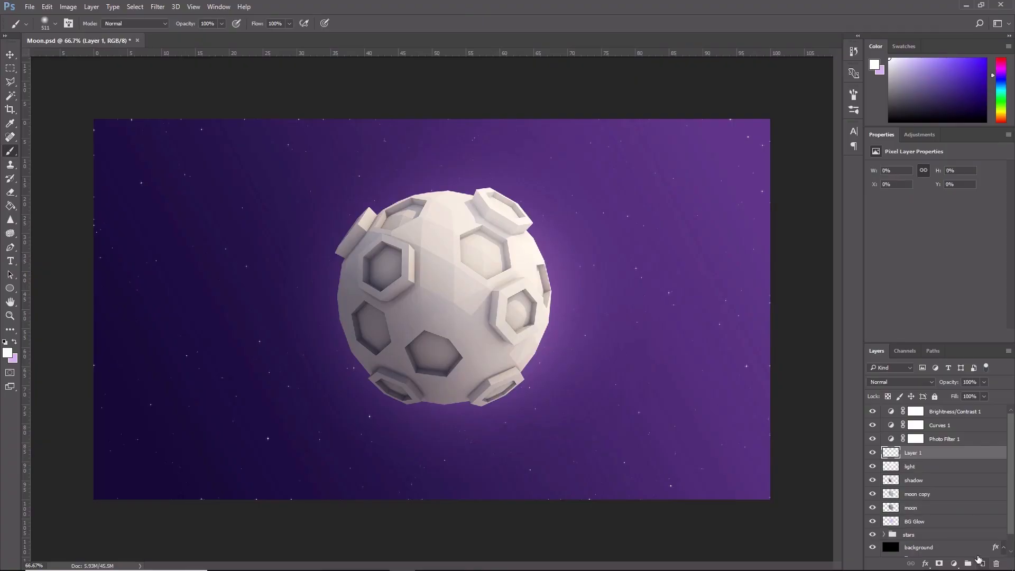
{"action": "double_click", "coordinate": [920, 453]}
{"action": "key", "text": "BackSpace"}
{"action": "key", "text": "Return"}
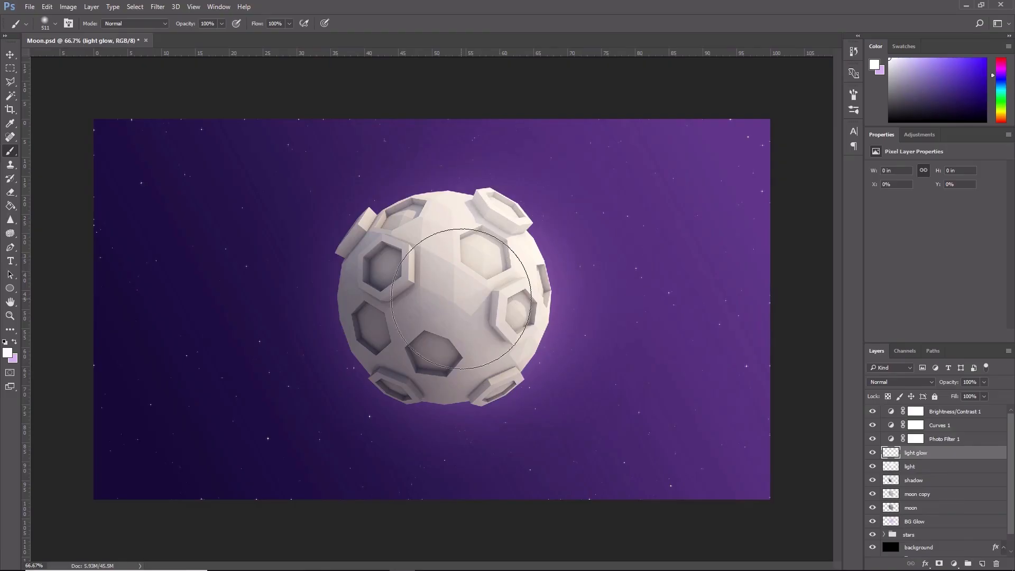
Step: Paint one soft white spot on the light glow layer, stretch it vertically and rotate it about -33.4° over the moon's upper-right edge
{"action": "left_click", "coordinate": [460, 297]}
{"action": "key", "text": "ctrl+t"}
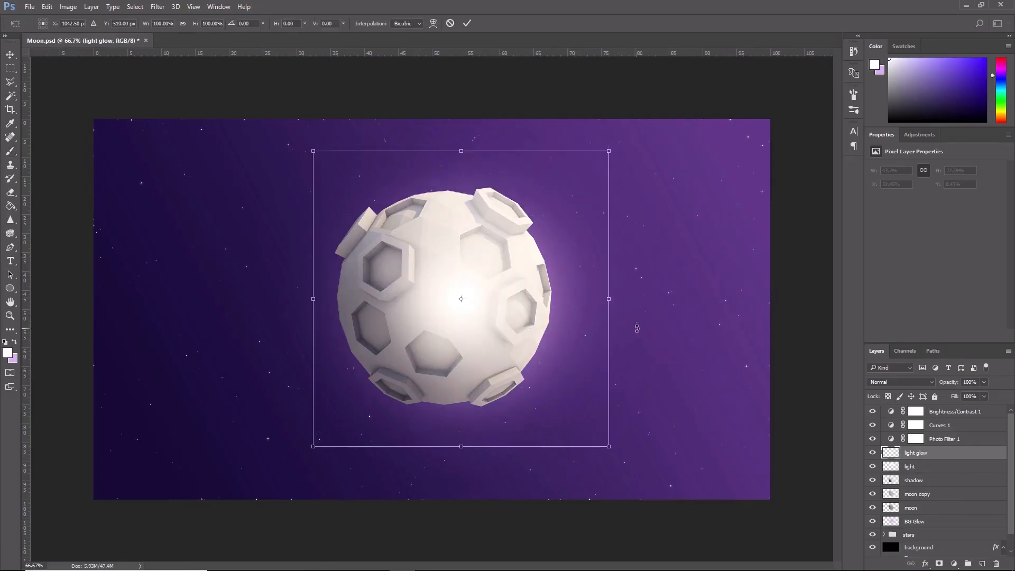
{"action": "left_click_drag", "start_coordinate": [609, 298], "coordinate": [619, 280]}
{"action": "left_click_drag", "start_coordinate": [533, 395], "coordinate": [534, 447]}
{"action": "left_click_drag", "start_coordinate": [592, 352], "coordinate": [583, 320]}
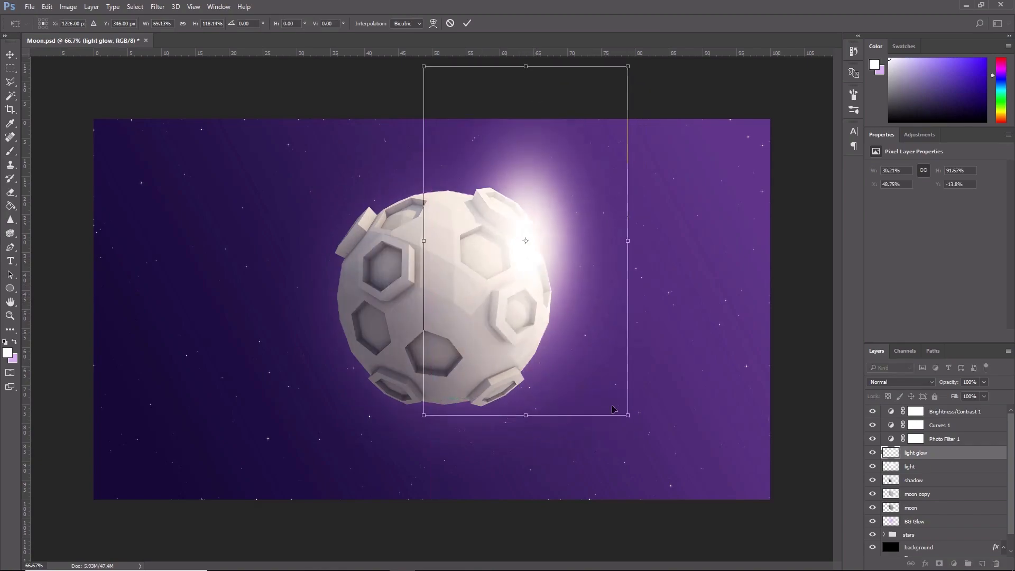
{"action": "left_click_drag", "start_coordinate": [636, 431], "coordinate": [745, 349]}
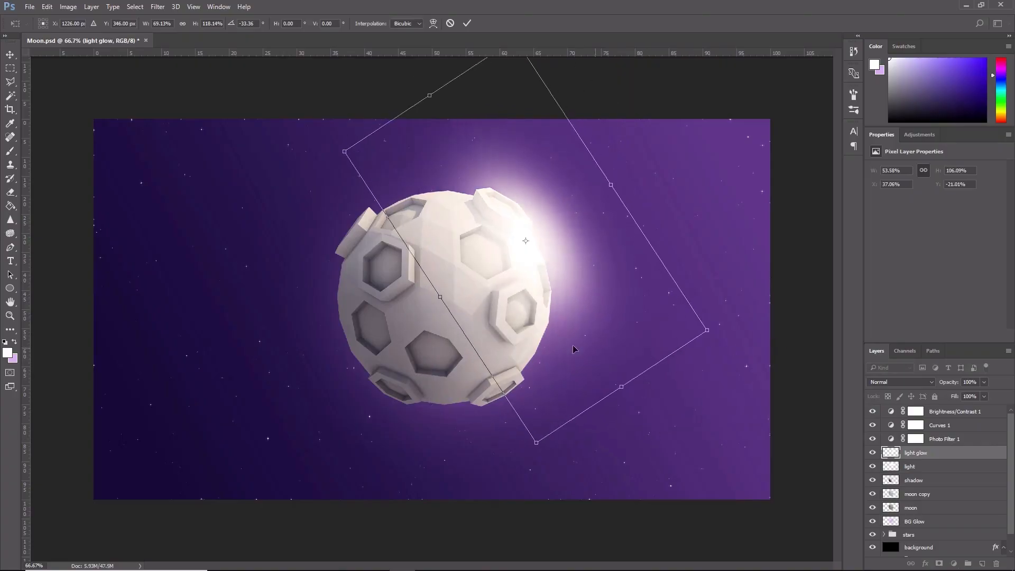
Step: Resize the light glow to about 82% width and 129% height, reposition it over the moon's upper-right side and apply the transformation
{"action": "left_click_drag", "start_coordinate": [439, 297], "coordinate": [400, 318]}
{"action": "left_click_drag", "start_coordinate": [569, 324], "coordinate": [555, 322]}
{"action": "left_click_drag", "start_coordinate": [589, 397], "coordinate": [604, 422]}
{"action": "left_click_drag", "start_coordinate": [616, 372], "coordinate": [609, 365]}
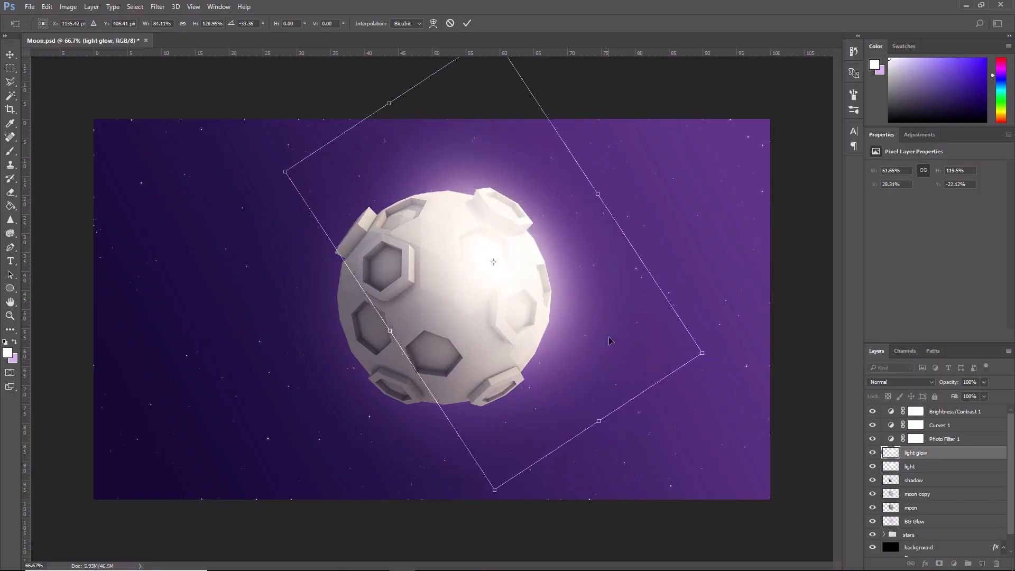
{"action": "left_click_drag", "start_coordinate": [601, 193], "coordinate": [610, 185]}
{"action": "left_click_drag", "start_coordinate": [592, 232], "coordinate": [582, 238]}
{"action": "left_click_drag", "start_coordinate": [582, 237], "coordinate": [582, 237]}
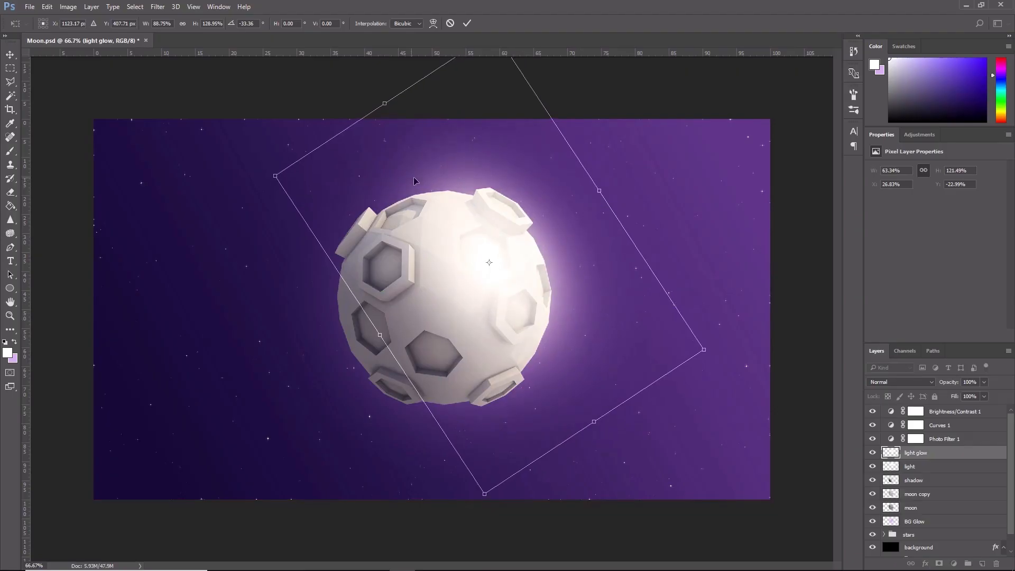
{"action": "left_click_drag", "start_coordinate": [553, 299], "coordinate": [566, 295]}
{"action": "left_click_drag", "start_coordinate": [611, 188], "coordinate": [597, 197]}
{"action": "left_click_drag", "start_coordinate": [555, 244], "coordinate": [559, 241]}
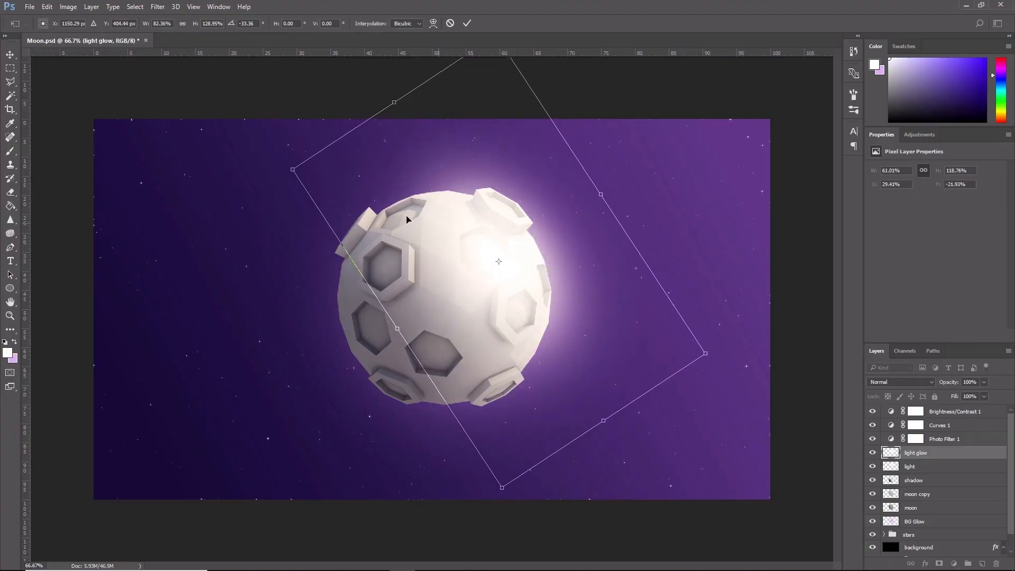
{"action": "left_click", "coordinate": [12, 56]}
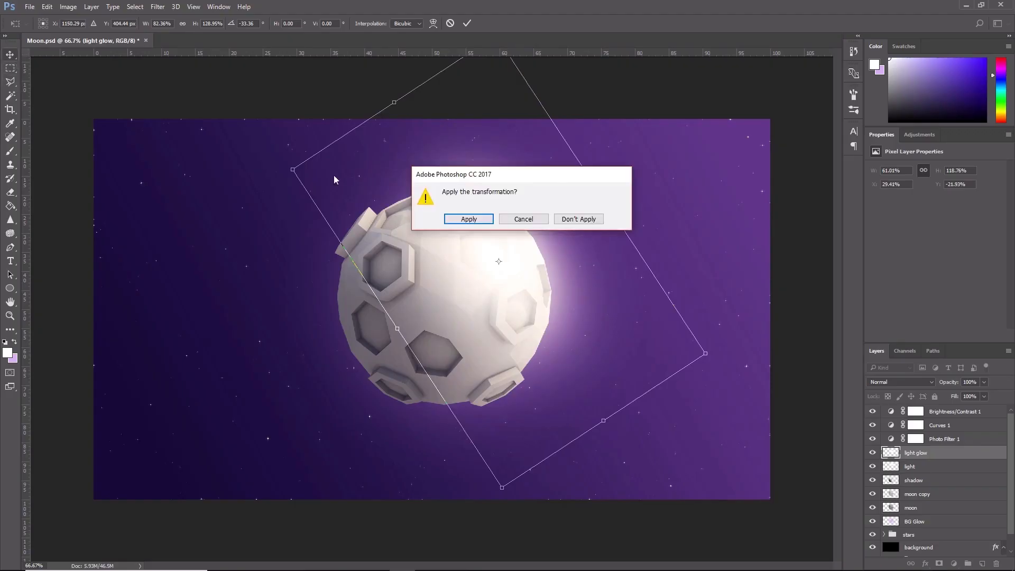
{"action": "left_click", "coordinate": [468, 221]}
Step: Set the light glow layer to Screen blending at 35% opacity and the shadow layer's opacity to 35%
{"action": "left_click", "coordinate": [923, 383]}
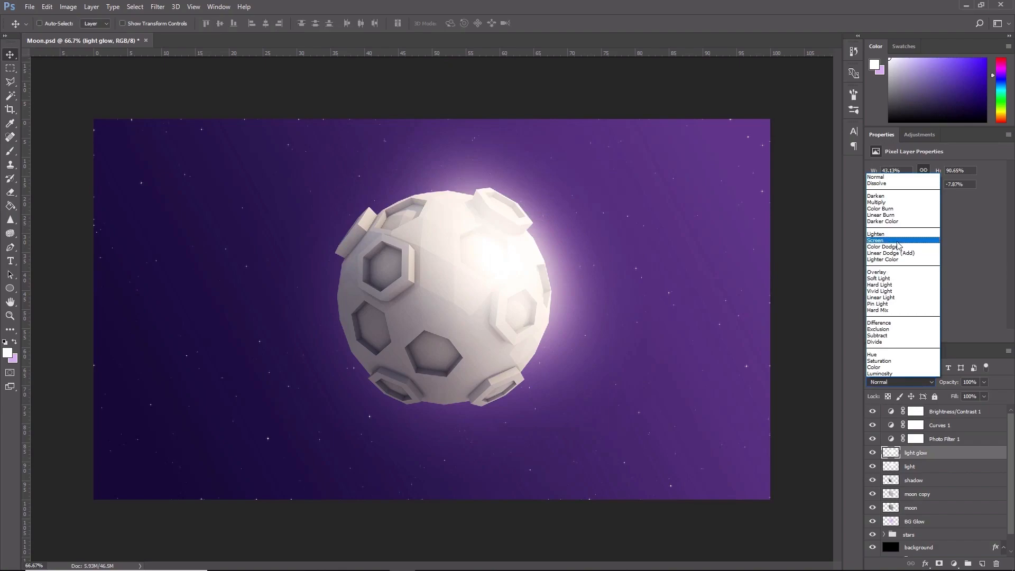
{"action": "left_click", "coordinate": [897, 241]}
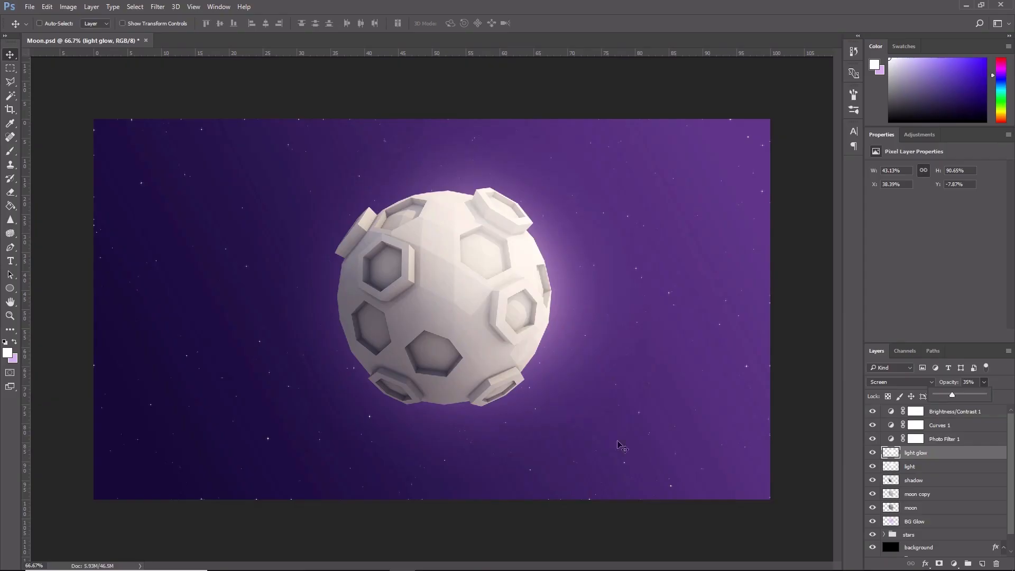
{"action": "left_click", "coordinate": [933, 485]}
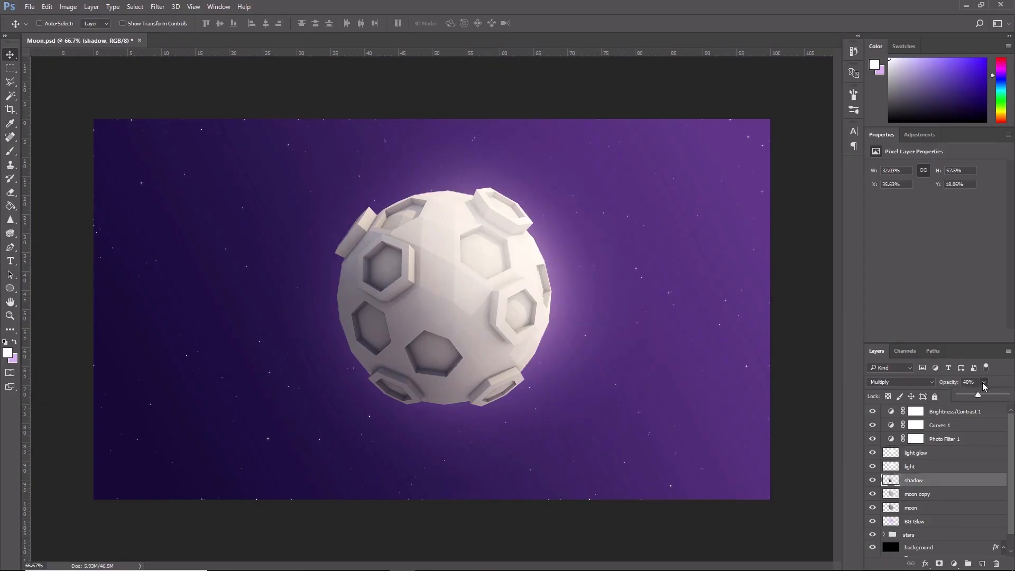
{"action": "left_click_drag", "start_coordinate": [970, 392], "coordinate": [968, 395]}
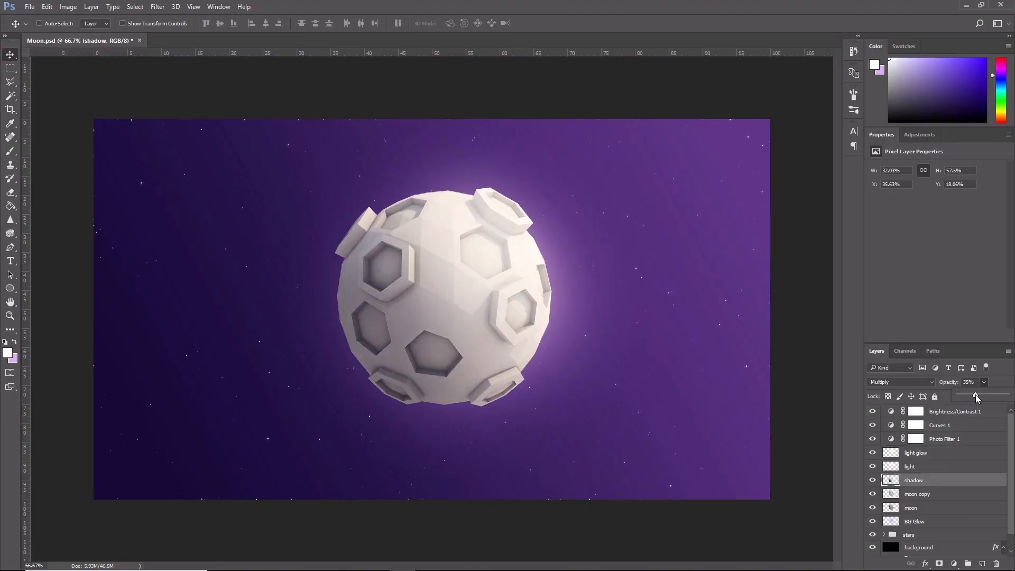
Step: Duplicate the moon copy layer as moon copy 2 in the same document
{"action": "left_click", "coordinate": [924, 497]}
{"action": "left_click", "coordinate": [920, 511]}
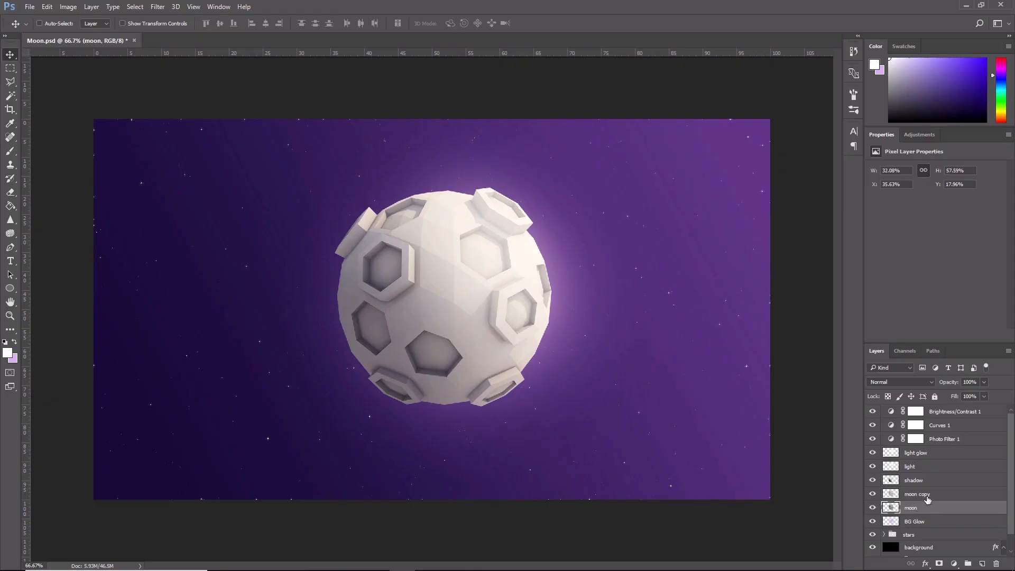
{"action": "left_click", "coordinate": [929, 496]}
{"action": "right_click", "coordinate": [931, 496]}
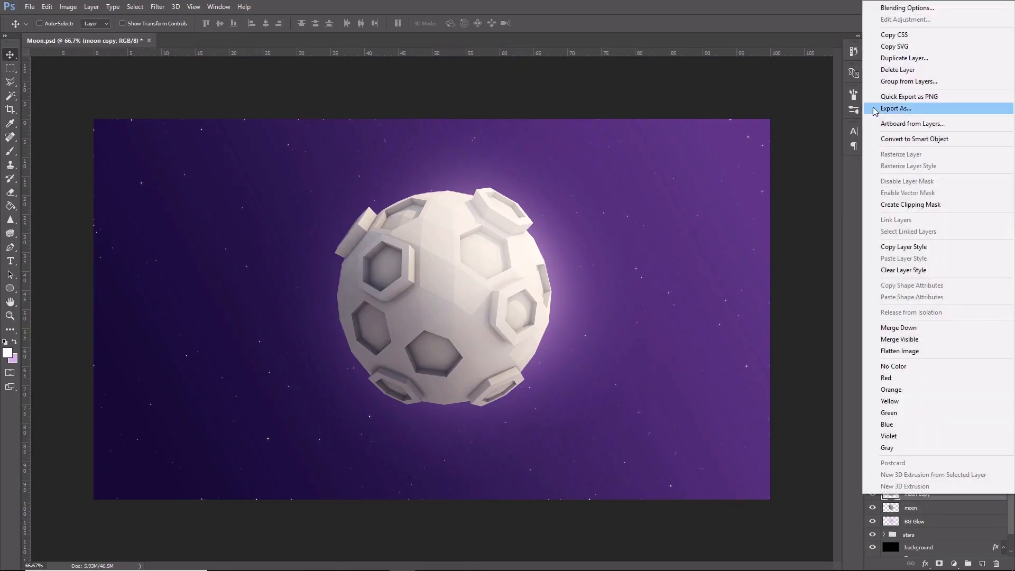
{"action": "left_click", "coordinate": [918, 58]}
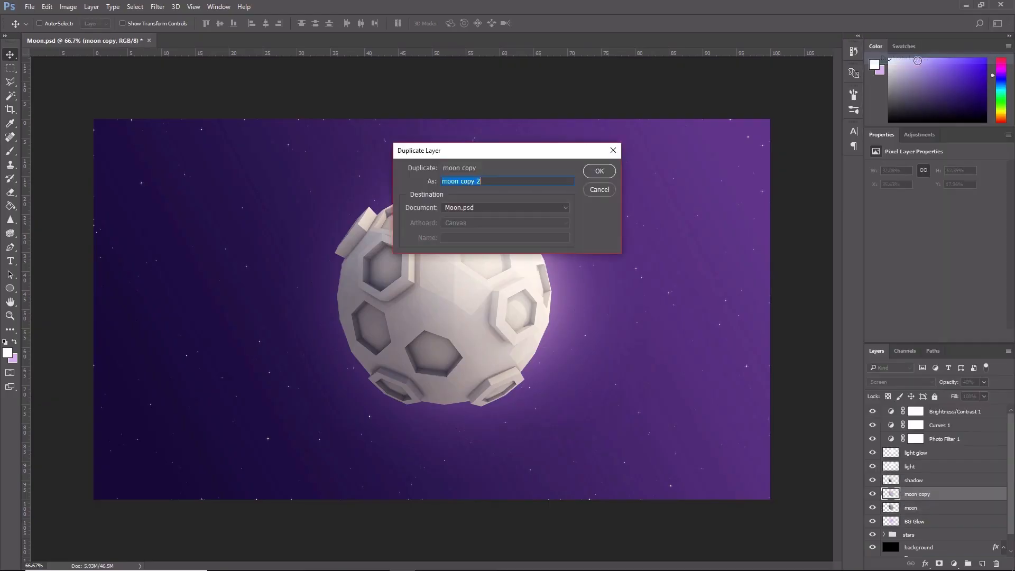
{"action": "left_click", "coordinate": [608, 175]}
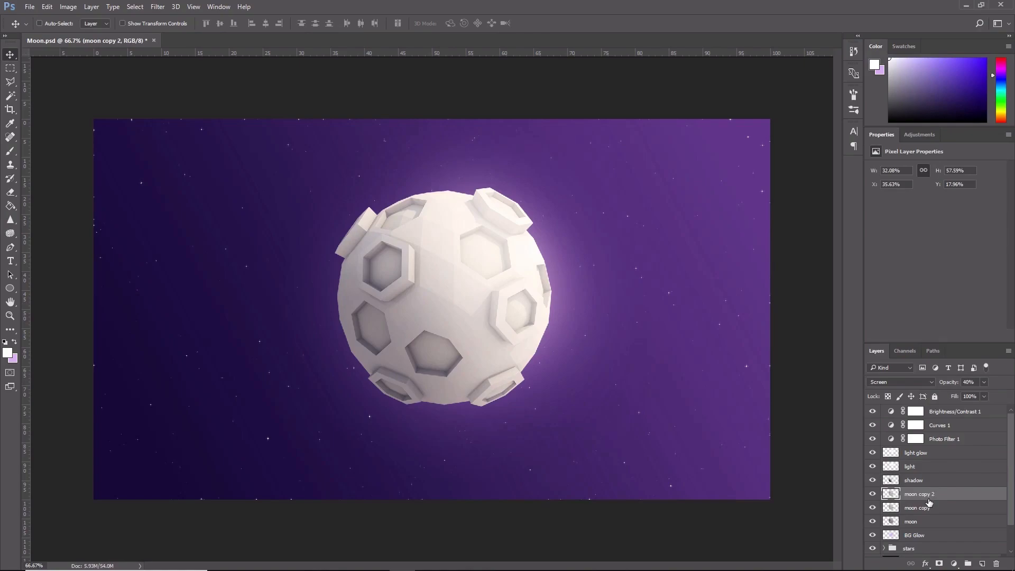
Step: Erase the top and right side of the moon on the moon copy 2 layer with a soft 500 px Eraser
{"action": "left_click", "coordinate": [10, 192]}
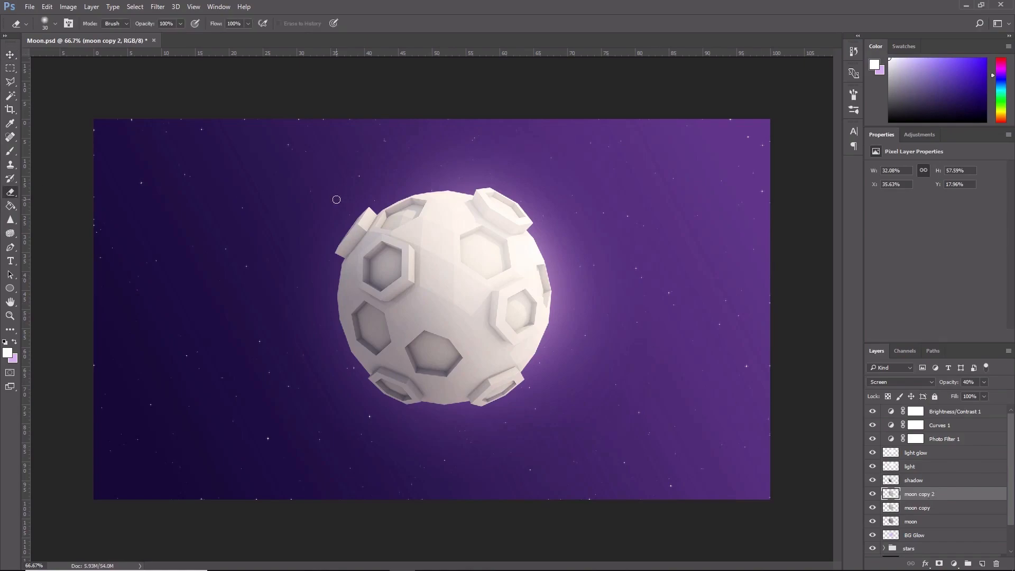
{"action": "right_click_drag", "start_coordinate": [337, 199], "coordinate": [370, 199], "text": "alt"}
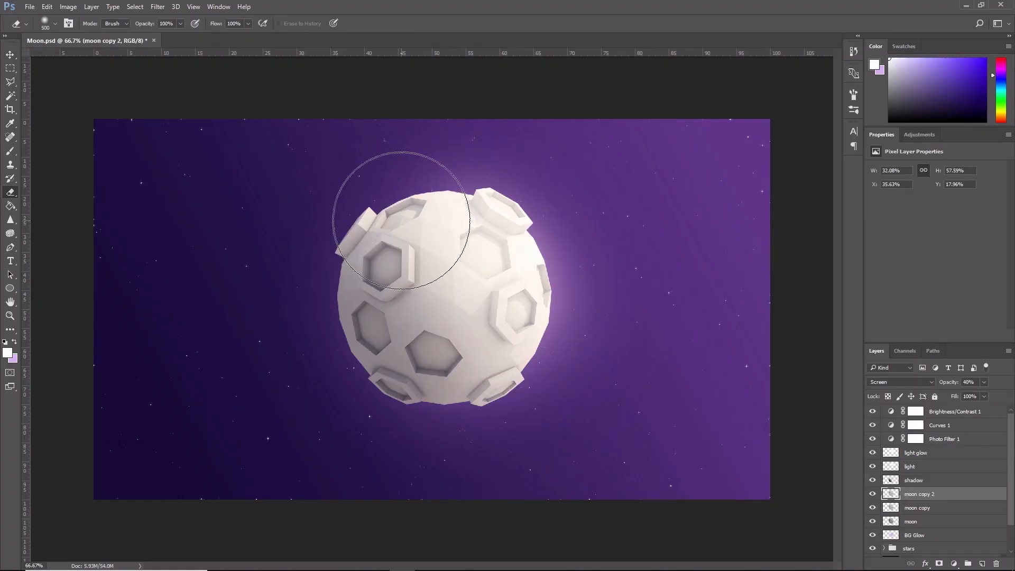
{"action": "mouse_move", "coordinate": [470, 241]}
{"action": "left_mouse_down"}
{"action": "mouse_move", "coordinate": [543, 320]}
{"action": "mouse_move", "coordinate": [464, 238]}
{"action": "mouse_move", "coordinate": [576, 329]}
{"action": "mouse_move", "coordinate": [489, 237]}
{"action": "mouse_move", "coordinate": [555, 253]}
{"action": "mouse_move", "coordinate": [486, 226]}
{"action": "mouse_move", "coordinate": [509, 283]}
{"action": "mouse_move", "coordinate": [425, 202]}
{"action": "mouse_move", "coordinate": [634, 374]}
{"action": "left_mouse_up"}
Step: Compare the moon's shading with the moon copy 2 layer hidden and shown
{"action": "left_click", "coordinate": [873, 493]}
{"action": "left_click", "coordinate": [872, 493]}
{"action": "left_click", "coordinate": [873, 494]}
{"action": "left_click", "coordinate": [873, 494]}
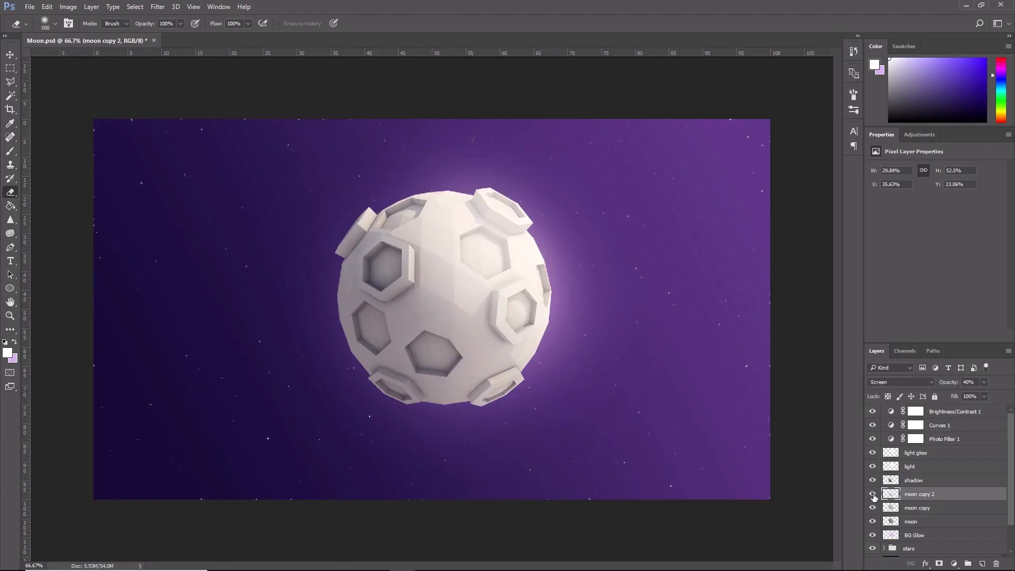
{"action": "left_click", "coordinate": [873, 493]}
{"action": "left_click", "coordinate": [873, 494]}
{"action": "left_click", "coordinate": [873, 494]}
{"action": "left_click", "coordinate": [872, 493]}
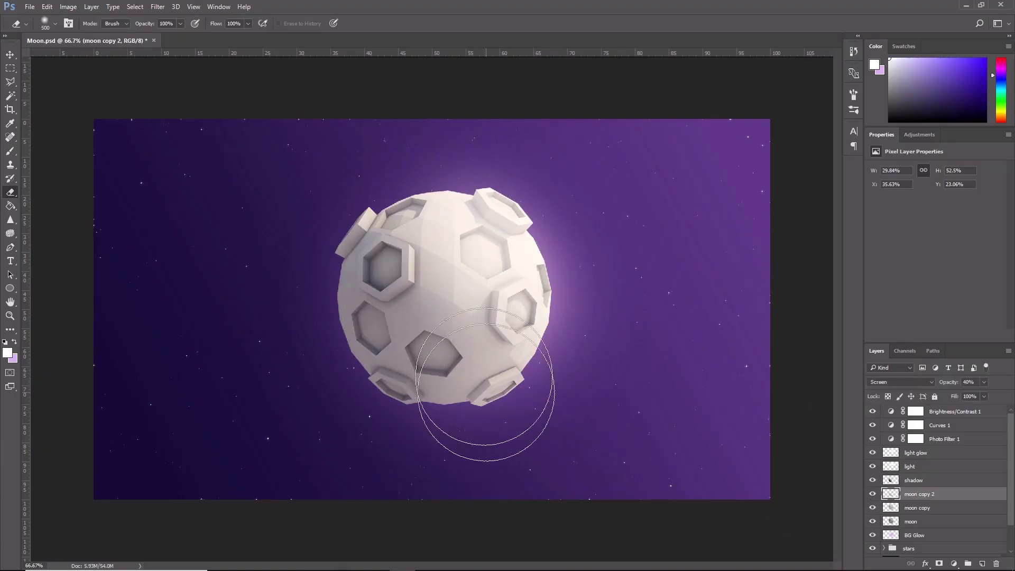
Step: Set the shadow layer's opacity to 40%
{"action": "left_click", "coordinate": [920, 481]}
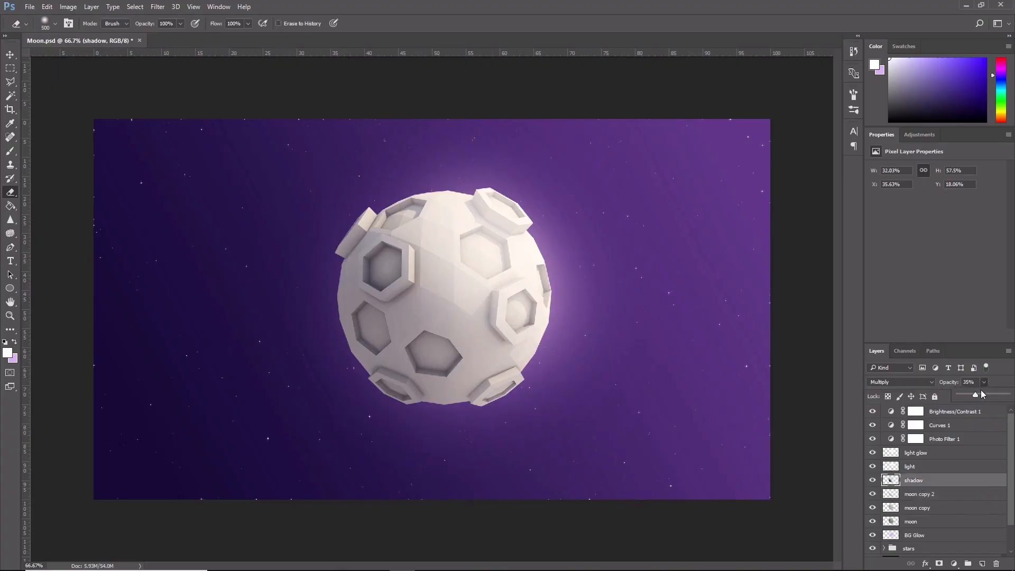
{"action": "left_click", "coordinate": [984, 395]}
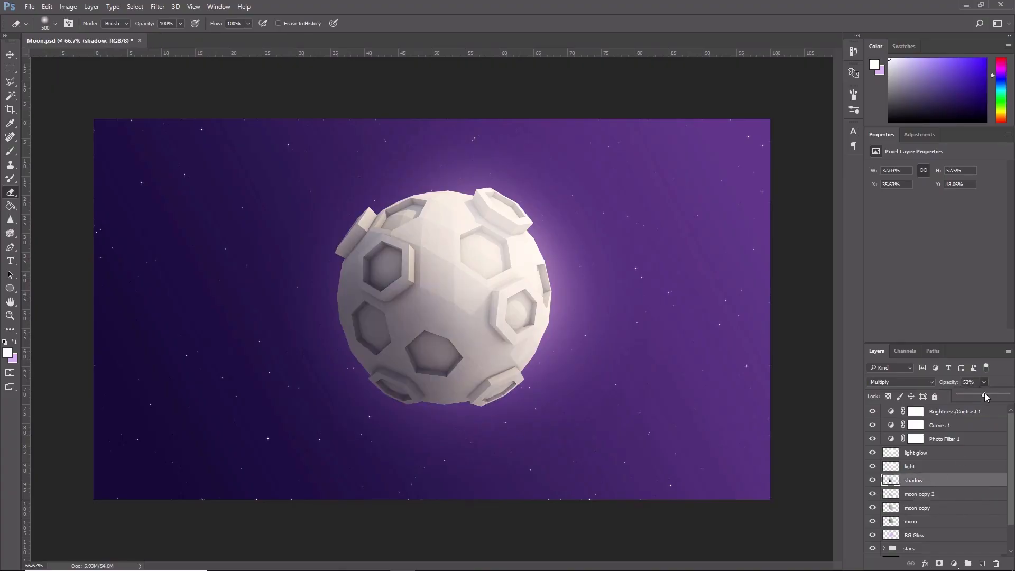
{"action": "left_click_drag", "start_coordinate": [983, 393], "coordinate": [973, 397]}
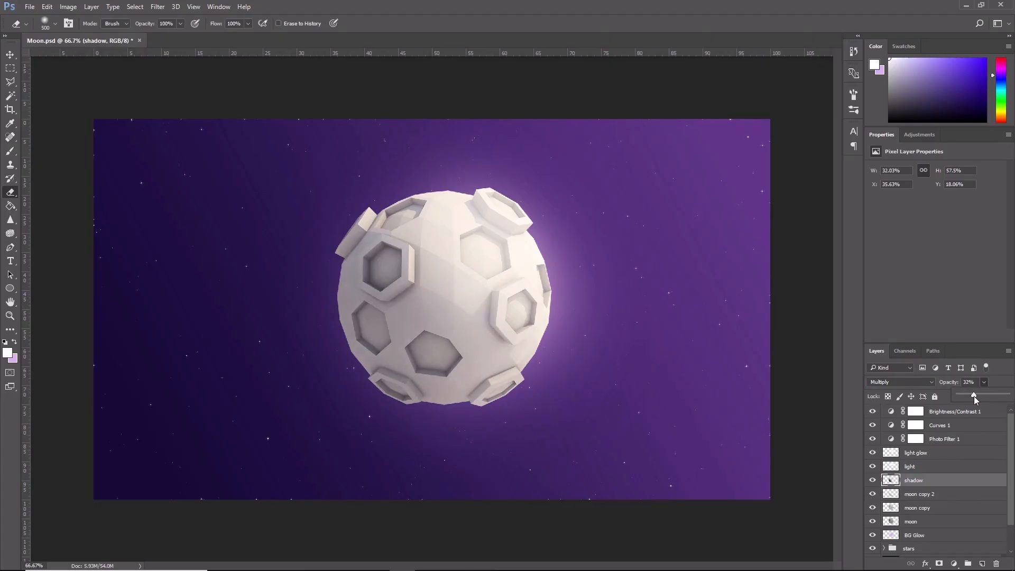
{"action": "left_click_drag", "start_coordinate": [976, 396], "coordinate": [976, 396]}
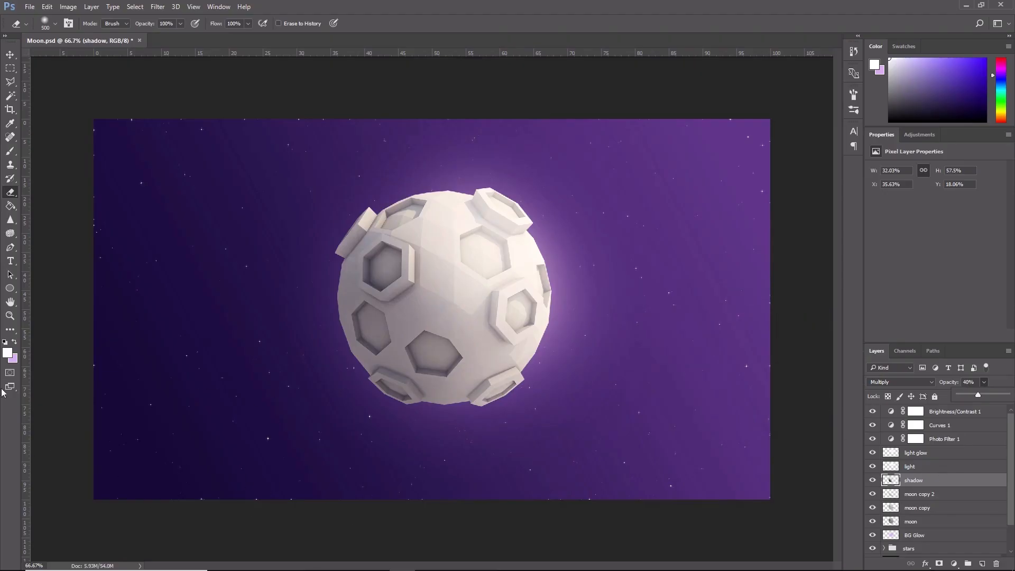
Step: Make light purple the foreground color and add a new layer named BG Light directly above the stars group
{"action": "left_click", "coordinate": [15, 344]}
{"action": "left_click", "coordinate": [15, 343]}
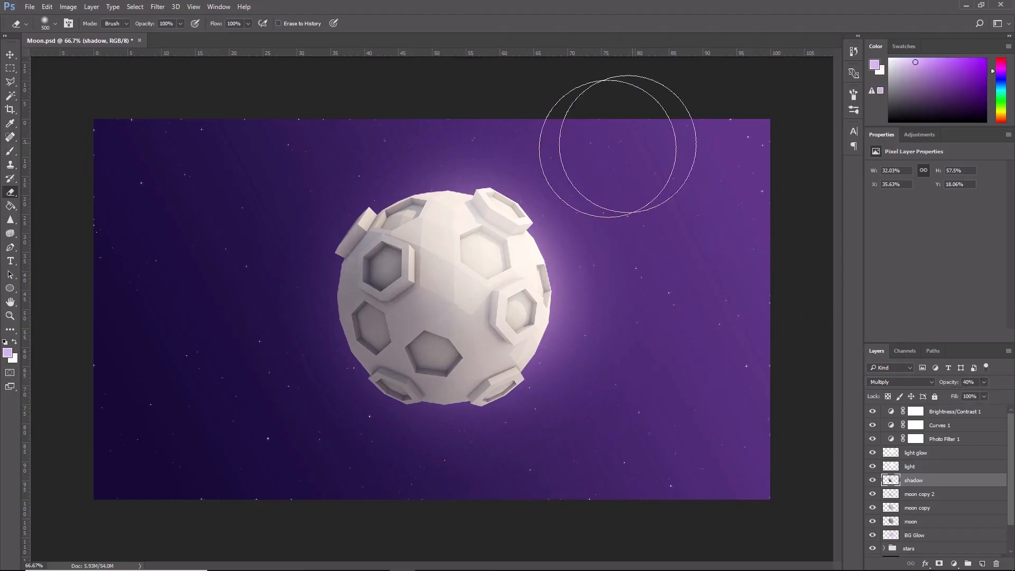
{"action": "scroll", "coordinate": [957, 470], "scroll_direction": "down", "scroll_amount": 2}
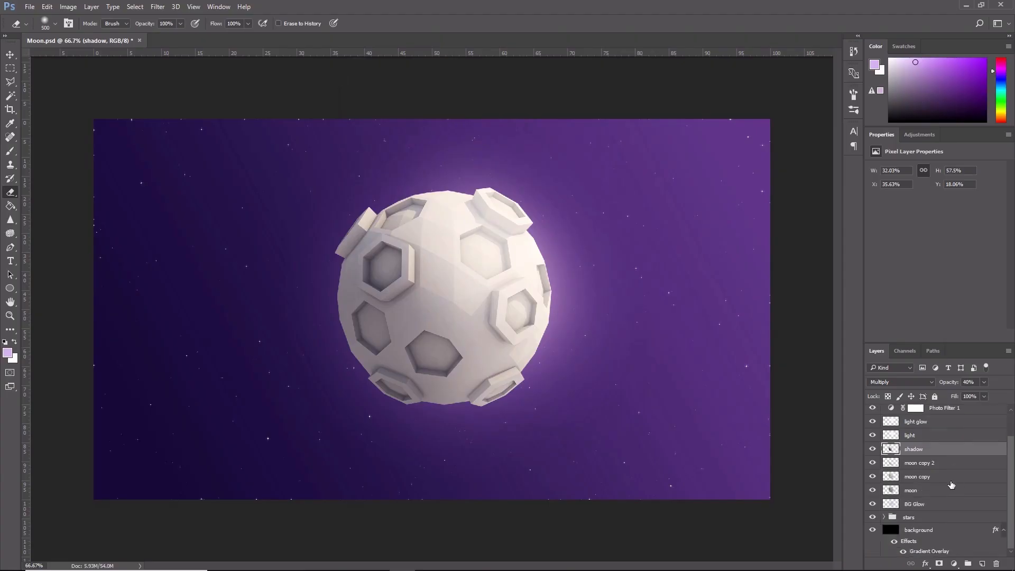
{"action": "left_click", "coordinate": [942, 521]}
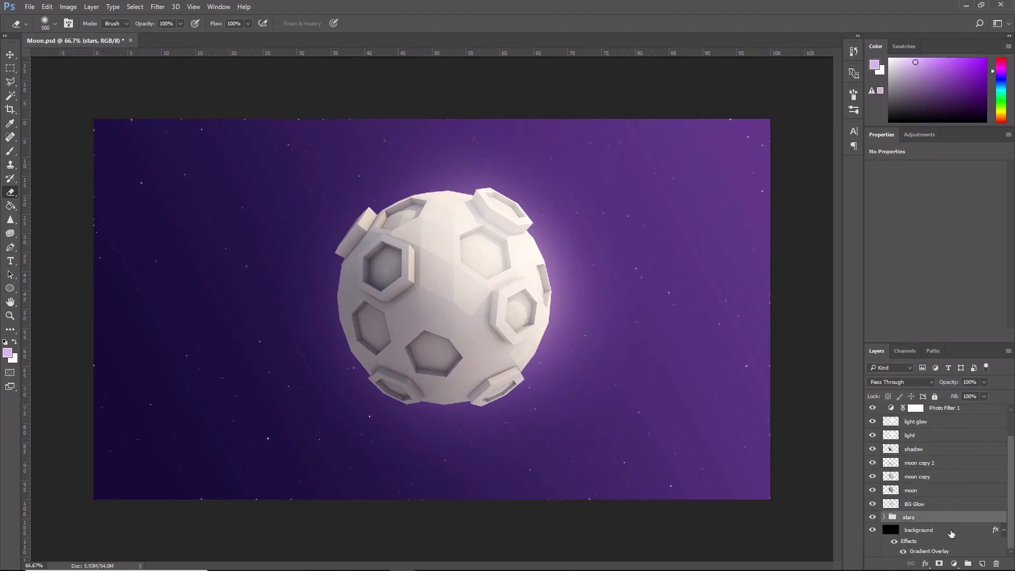
{"action": "left_click", "coordinate": [981, 563]}
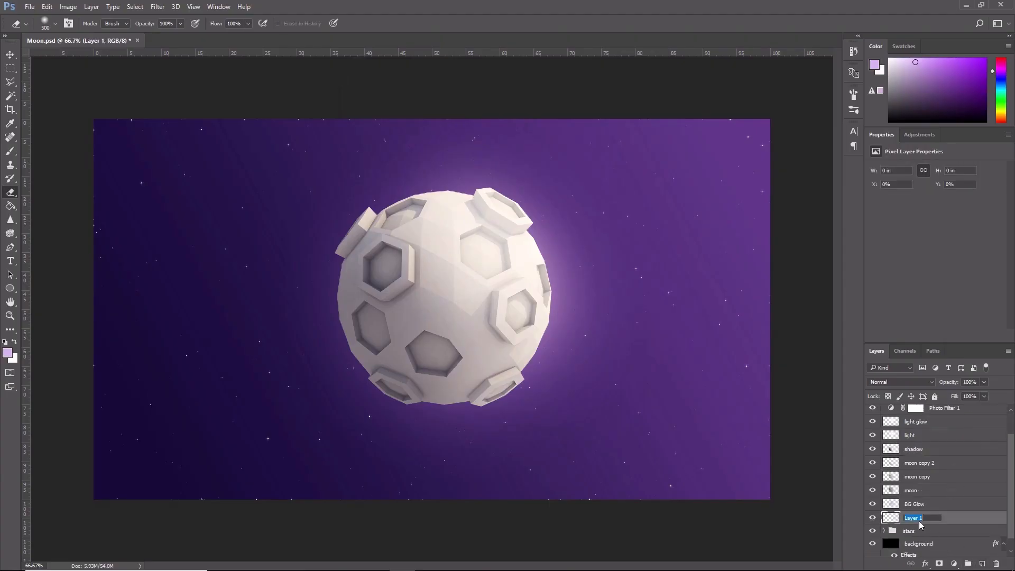
{"action": "type", "text": "BG Light"}
{"action": "key", "text": "Return"}
Step: Paint one large soft light-purple brush spot on the BG Light layer and move it to the canvas's upper-right corner
{"action": "left_click", "coordinate": [10, 152]}
{"action": "left_click", "coordinate": [442, 297]}
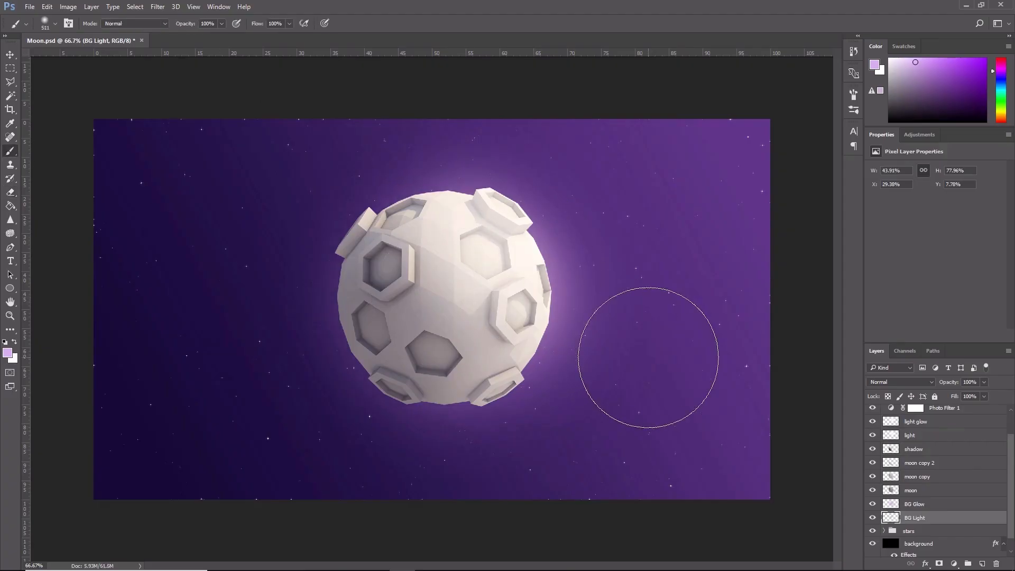
{"action": "key", "text": "v"}
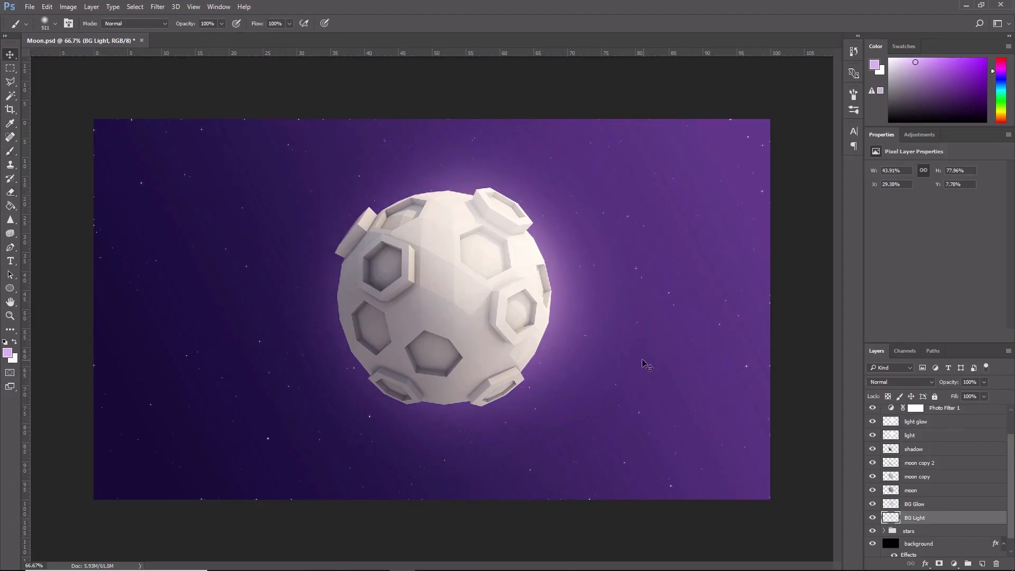
{"action": "left_click_drag", "start_coordinate": [485, 313], "coordinate": [756, 187]}
Step: Stretch the BG Light glow to about 314% width and 211% height around the upper-right corner, and set its opacity to 35%
{"action": "key", "text": "ctrl"}
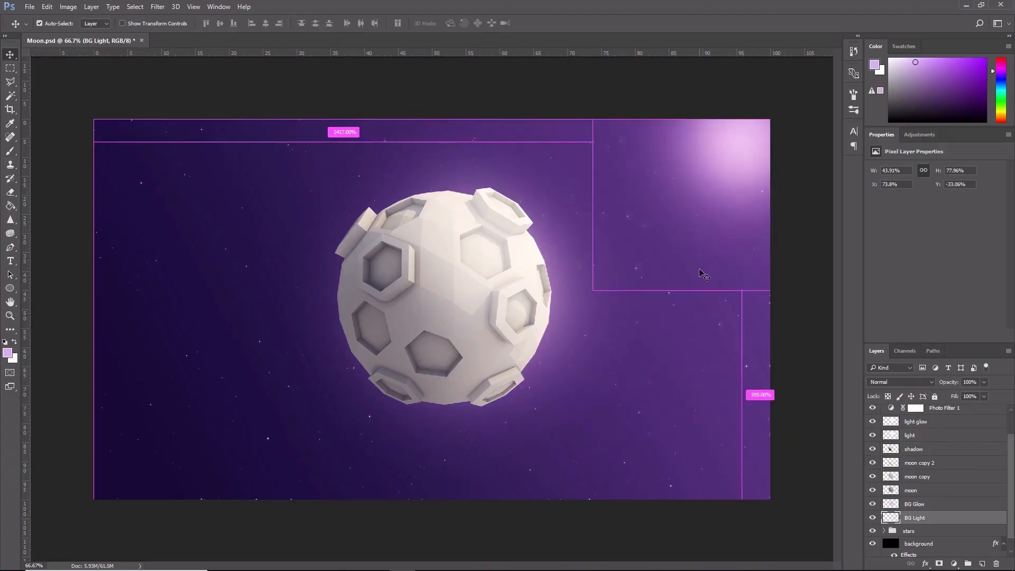
{"action": "key", "text": "ctrl+t"}
{"action": "left_click_drag", "start_coordinate": [594, 291], "coordinate": [122, 543]}
{"action": "left_click_drag", "start_coordinate": [499, 408], "coordinate": [751, 288]}
{"action": "left_click_drag", "start_coordinate": [376, 424], "coordinate": [212, 498]}
{"action": "left_click_drag", "start_coordinate": [648, 298], "coordinate": [713, 216]}
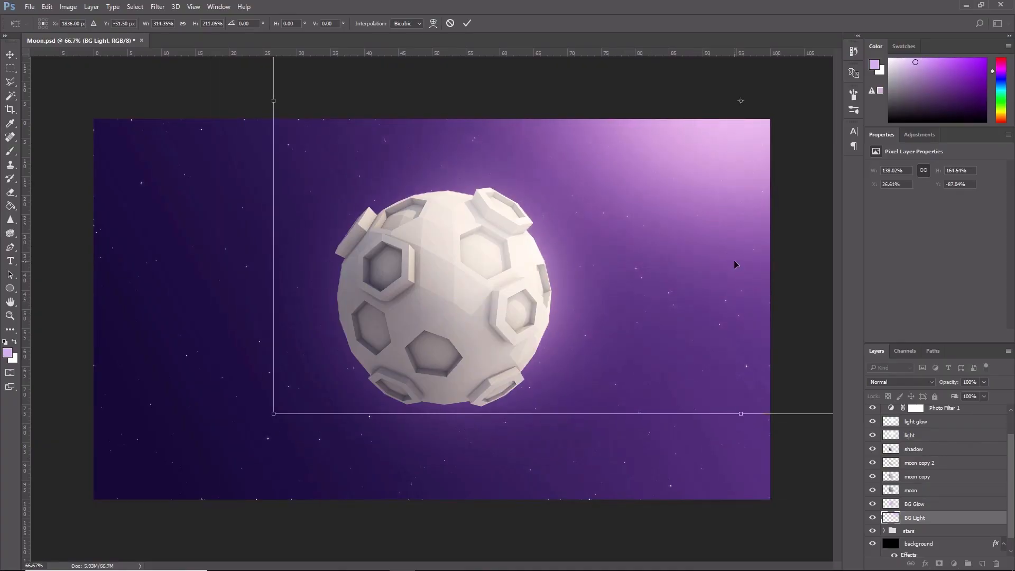
{"action": "left_click", "coordinate": [10, 54]}
{"action": "left_click", "coordinate": [465, 219]}
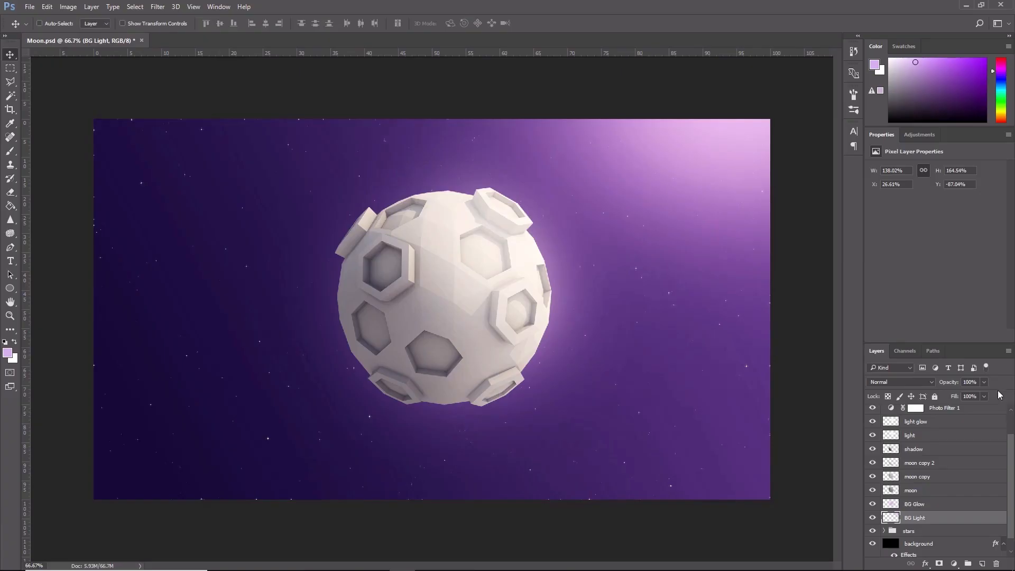
{"action": "left_click", "coordinate": [971, 395]}
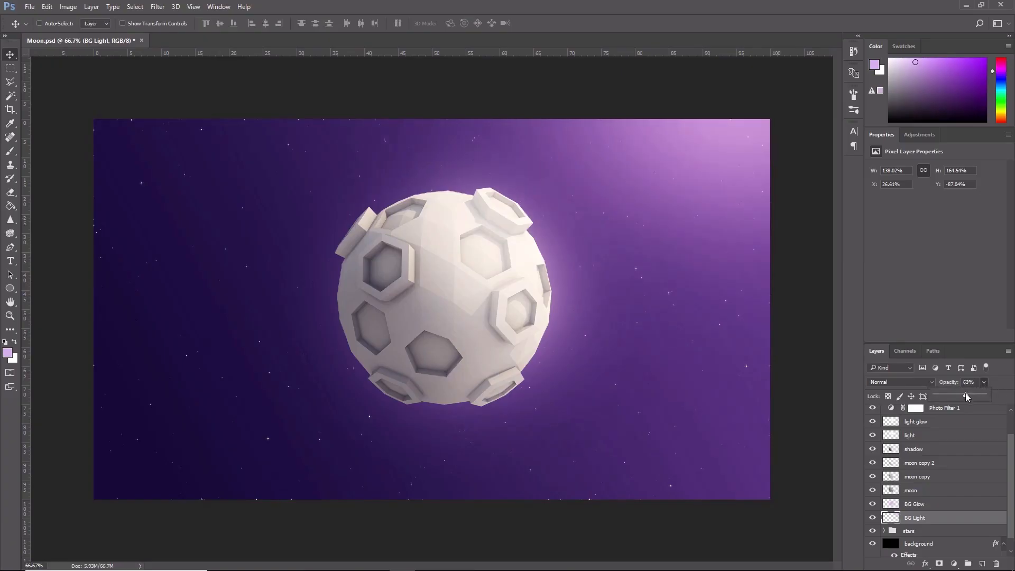
{"action": "left_click_drag", "start_coordinate": [965, 395], "coordinate": [950, 396]}
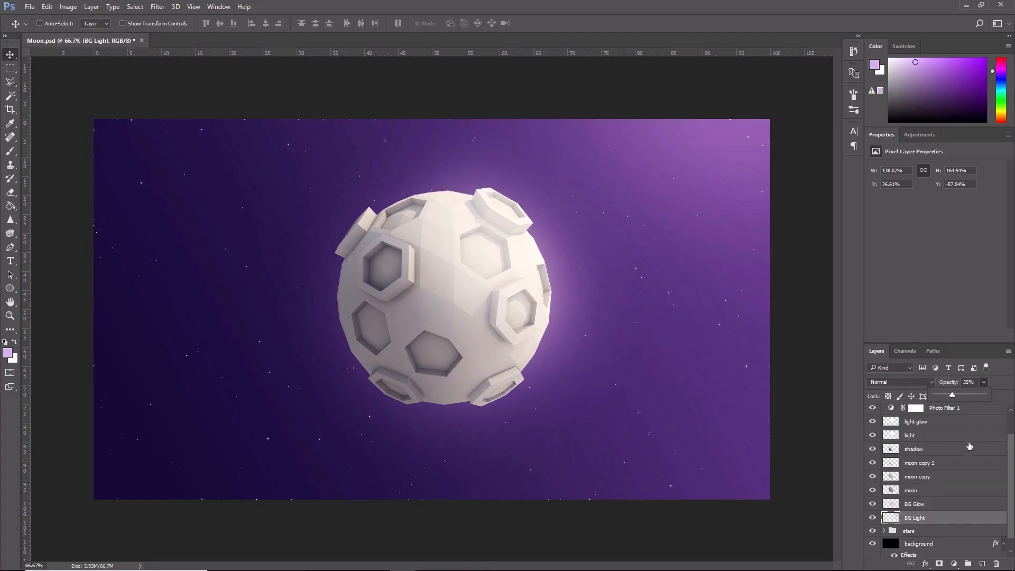
Step: Duplicate the stars group as stars 2 in the same document
{"action": "left_click", "coordinate": [929, 531]}
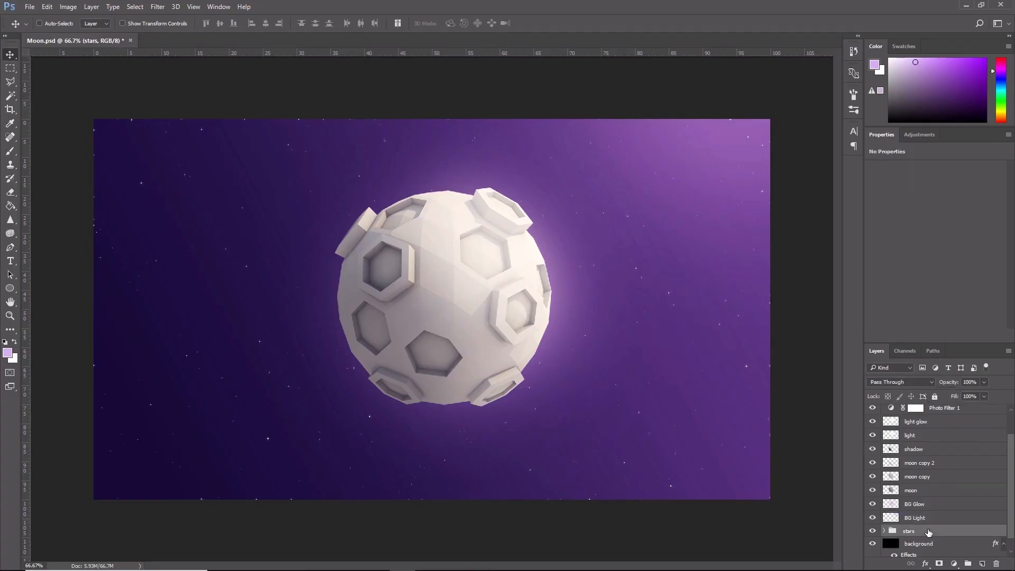
{"action": "right_click", "coordinate": [929, 531]}
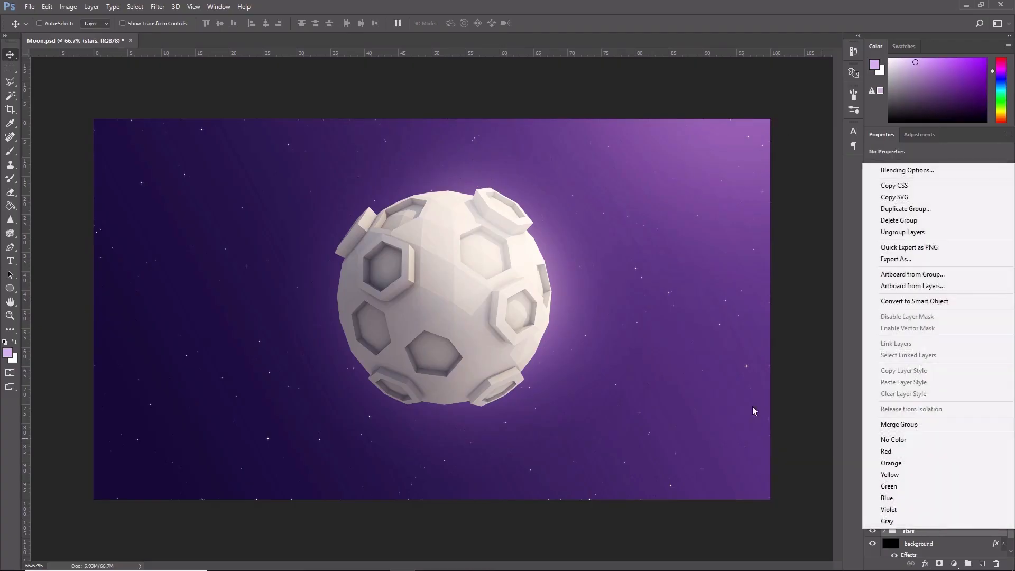
{"action": "left_click", "coordinate": [958, 208]}
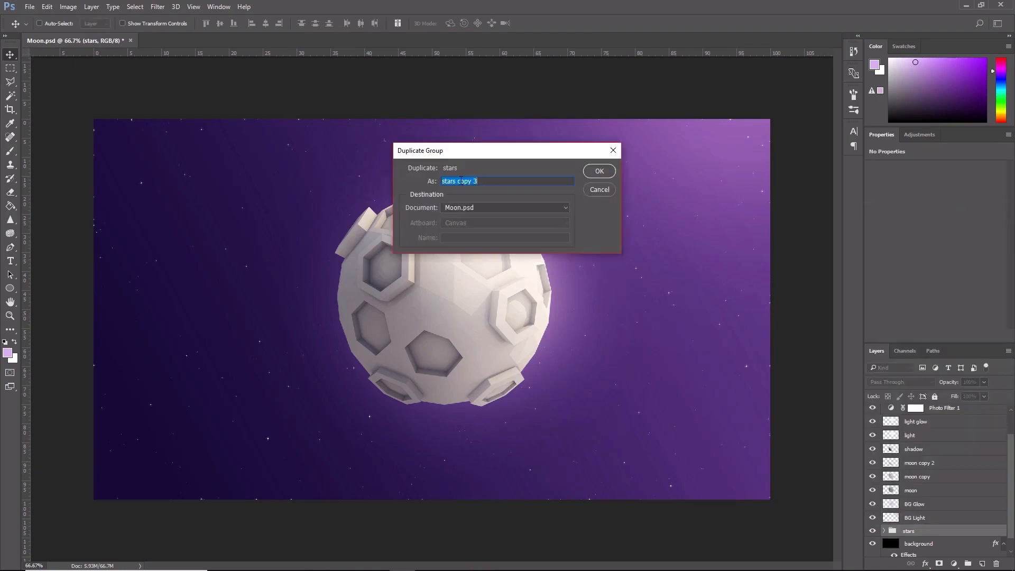
{"action": "type", "text": "2"}
{"action": "key", "text": "Return"}
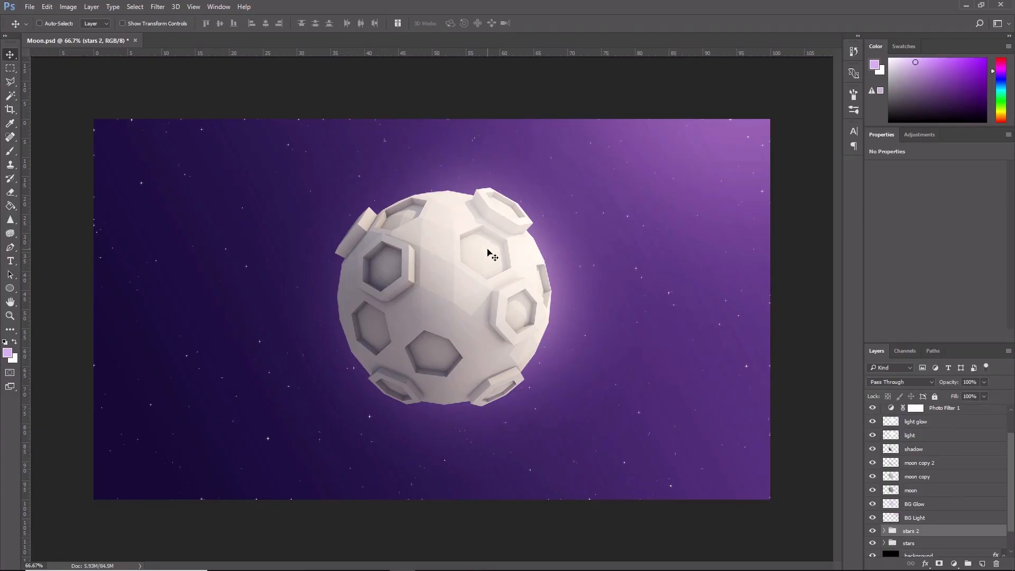
Step: Flip the stars 2 group horizontally and shift it down and left to about X 737 px, Y 734 px
{"action": "key", "text": "ctrl"}
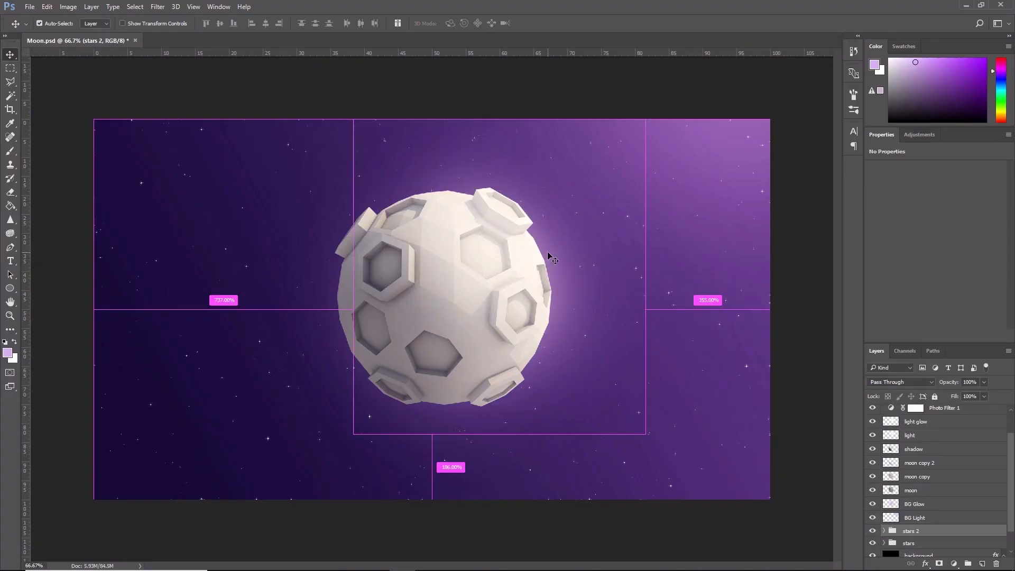
{"action": "key", "text": "ctrl+t"}
{"action": "right_click", "coordinate": [581, 232]}
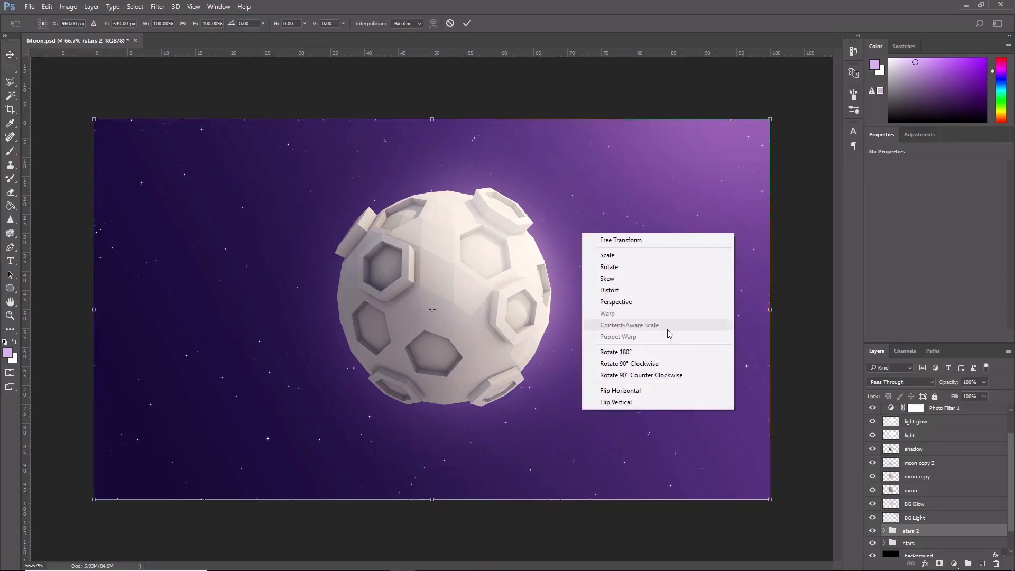
{"action": "right_click", "coordinate": [585, 210]}
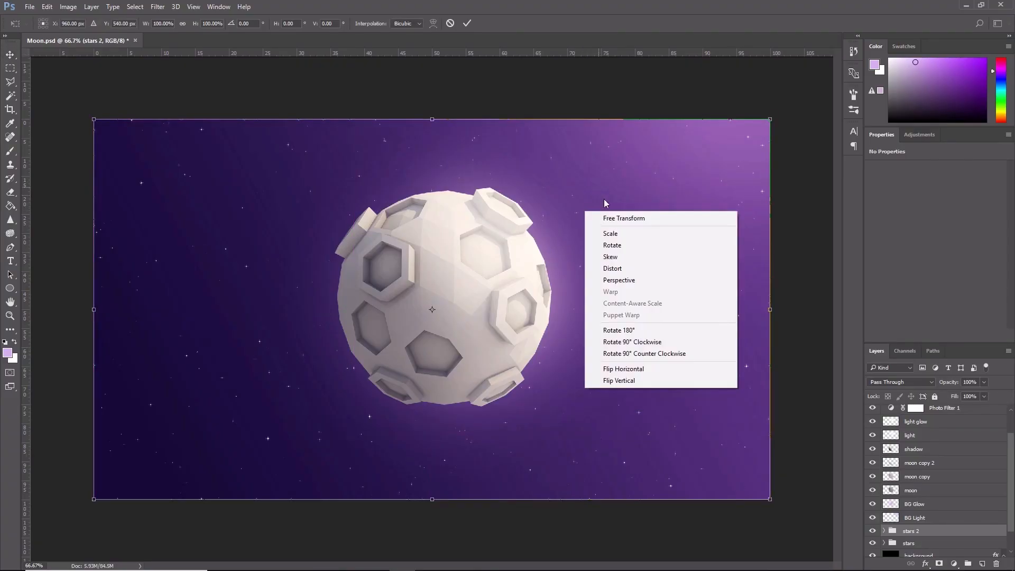
{"action": "left_click", "coordinate": [683, 370]}
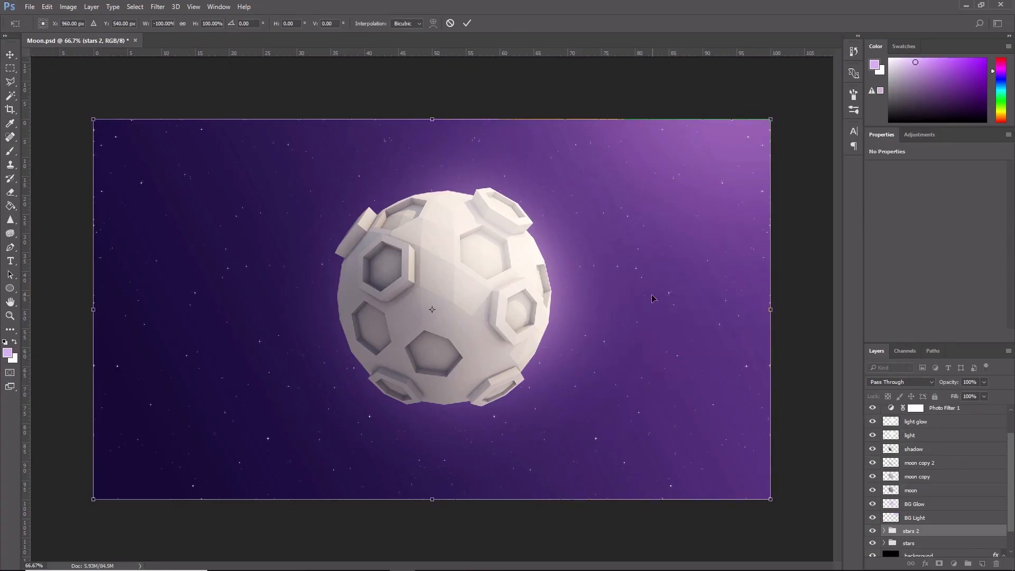
{"action": "left_click_drag", "start_coordinate": [639, 274], "coordinate": [566, 343]}
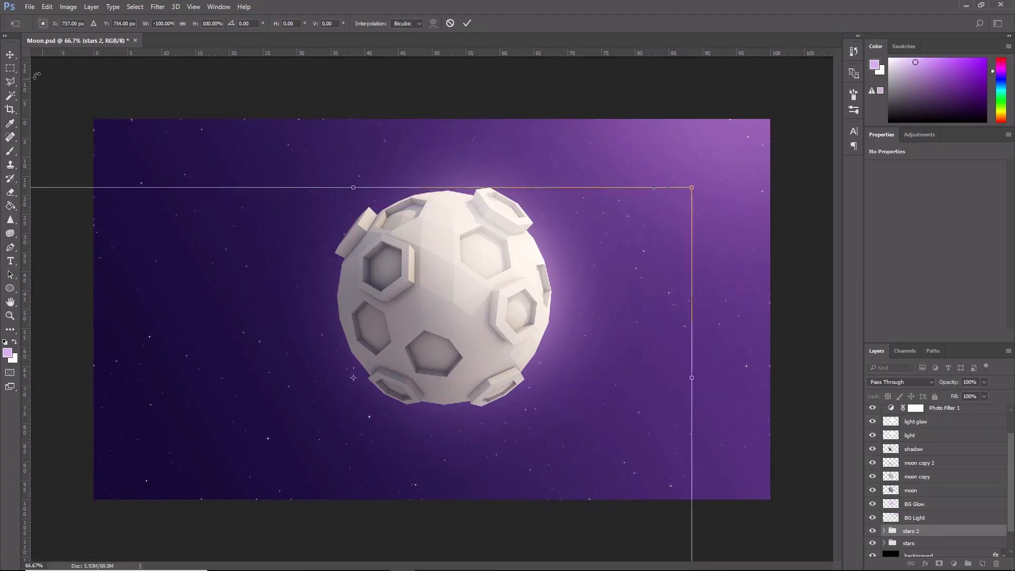
{"action": "left_click", "coordinate": [6, 57]}
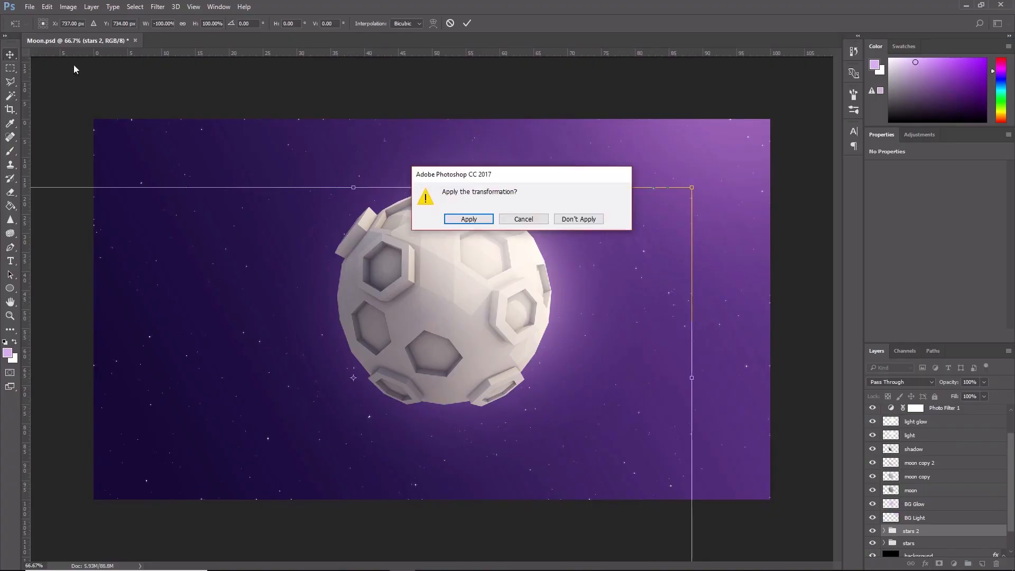
{"action": "left_click", "coordinate": [490, 220]}
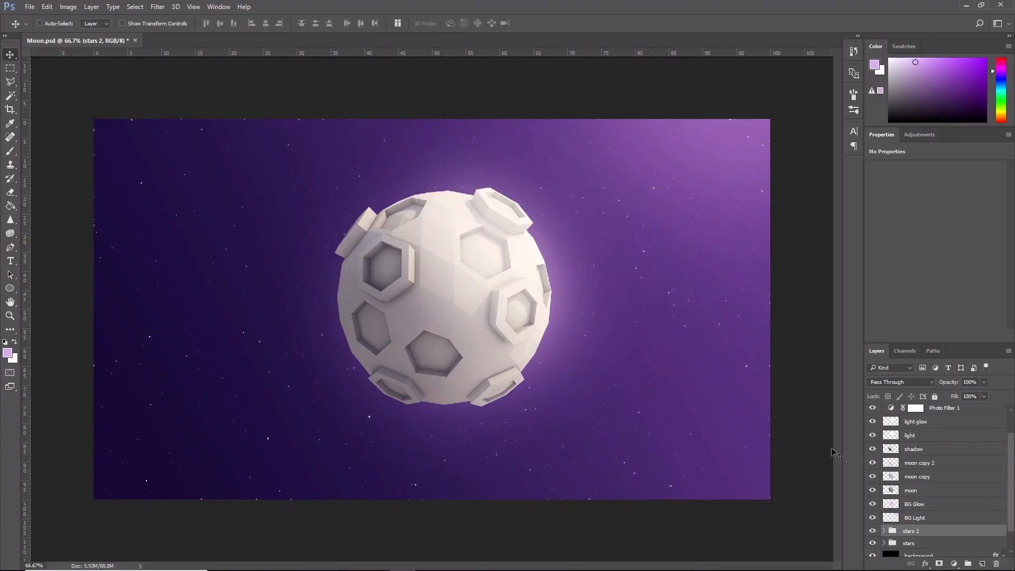
Step: Merge the stars 2 group into a single layer and set its blending mode to Screen
{"action": "right_click", "coordinate": [940, 531]}
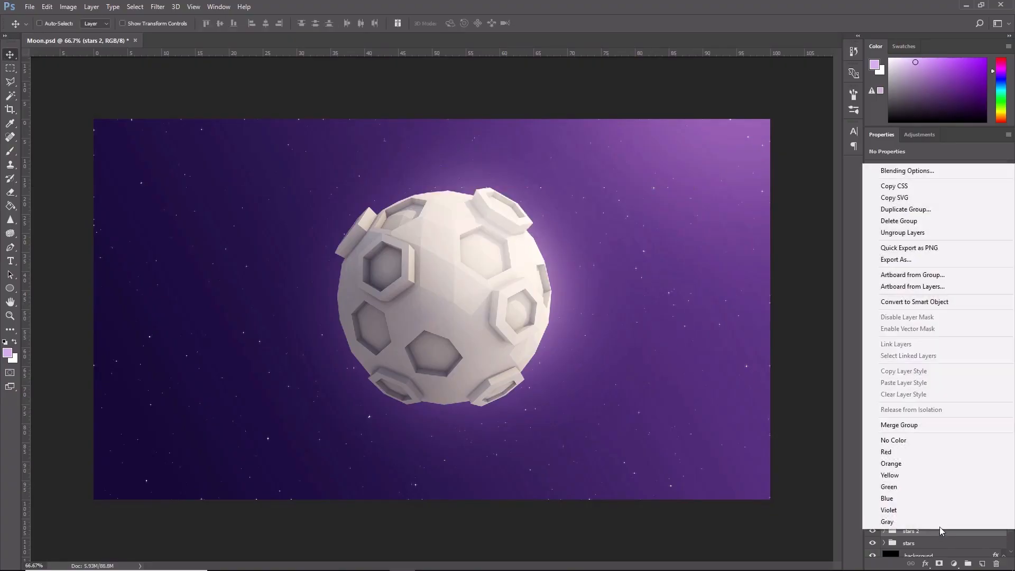
{"action": "left_click", "coordinate": [909, 423]}
{"action": "left_click", "coordinate": [906, 385]}
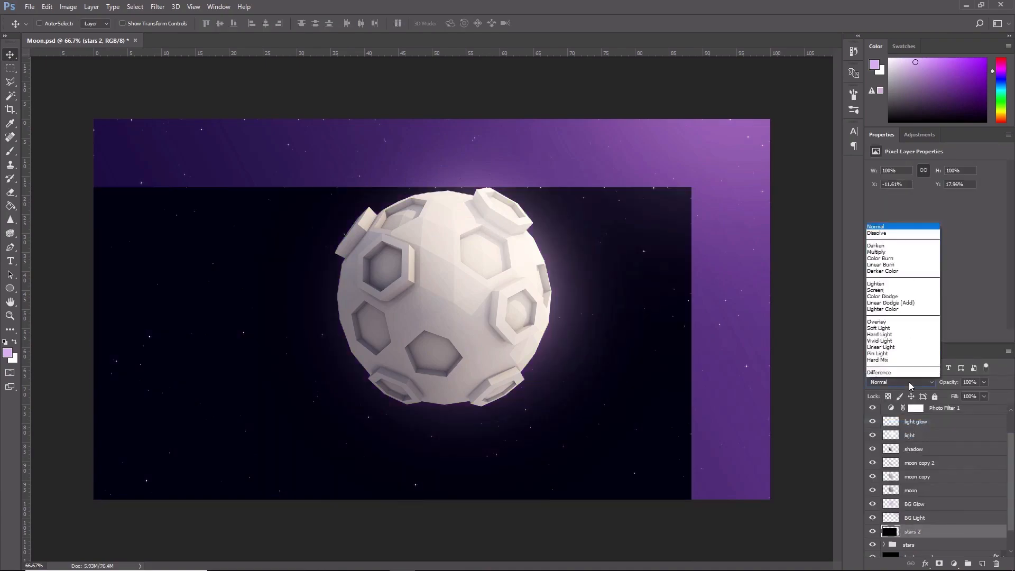
{"action": "left_click", "coordinate": [904, 241]}
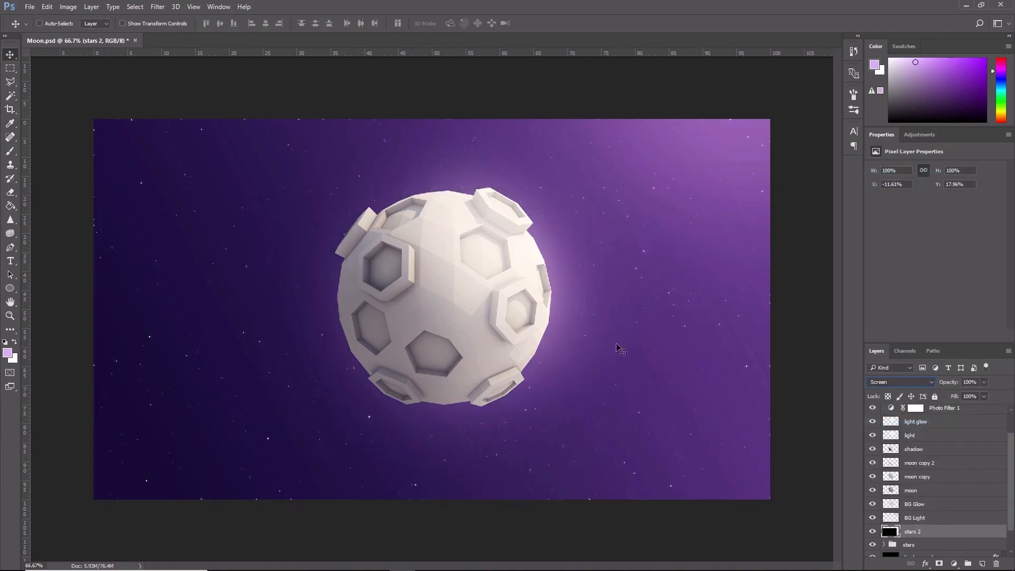
Step: Duplicate the stars 2 layer and move the copy up to fill the top of the canvas with stars
{"action": "right_click", "coordinate": [940, 537]}
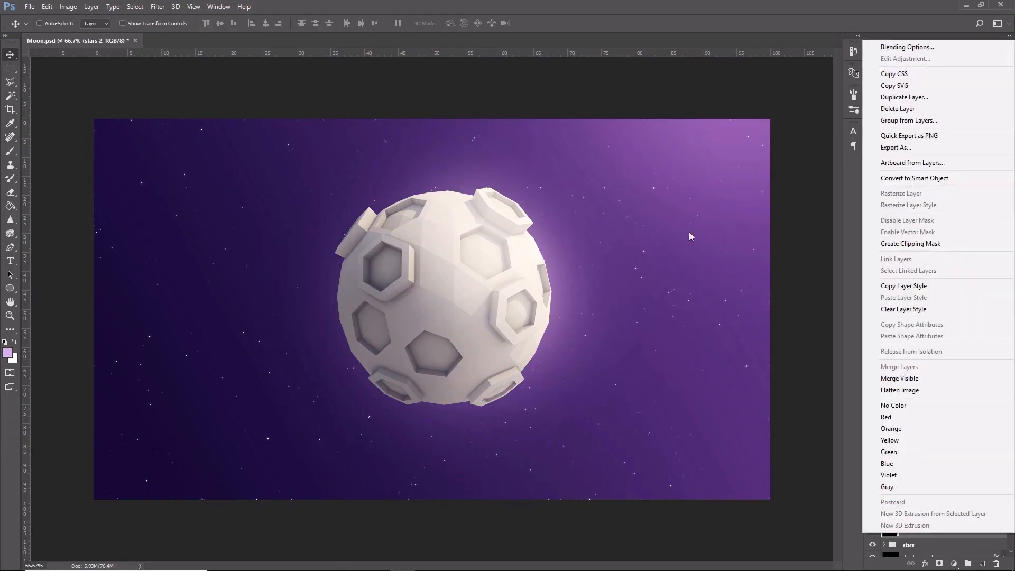
{"action": "left_click", "coordinate": [906, 97]}
{"action": "left_click", "coordinate": [604, 174]}
{"action": "left_click_drag", "start_coordinate": [369, 325], "coordinate": [365, 221]}
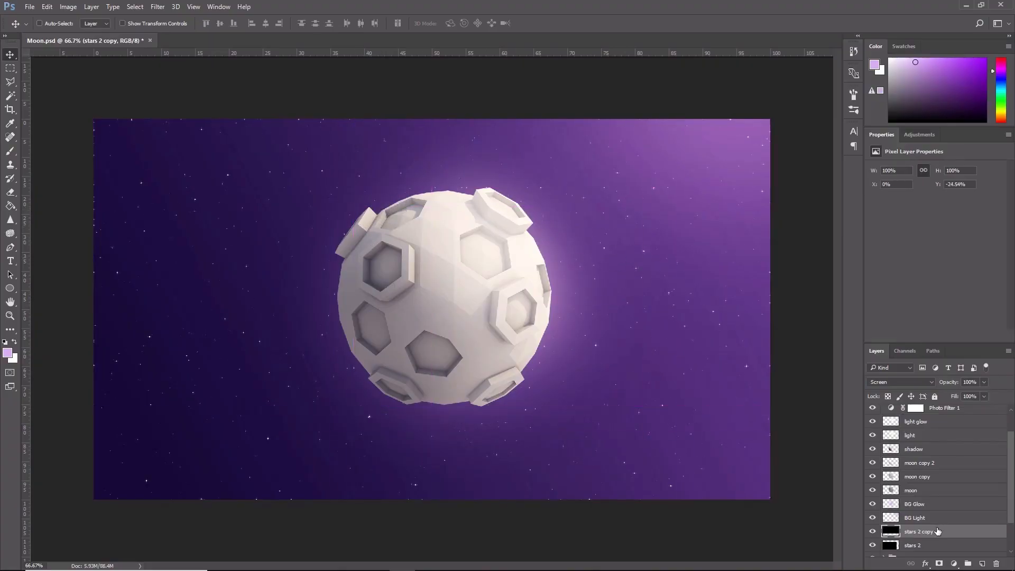
Step: Duplicate the stars 2 copy layer and move the new copy over the canvas's upper-right area
{"action": "right_click", "coordinate": [938, 534]}
{"action": "left_click", "coordinate": [909, 94]}
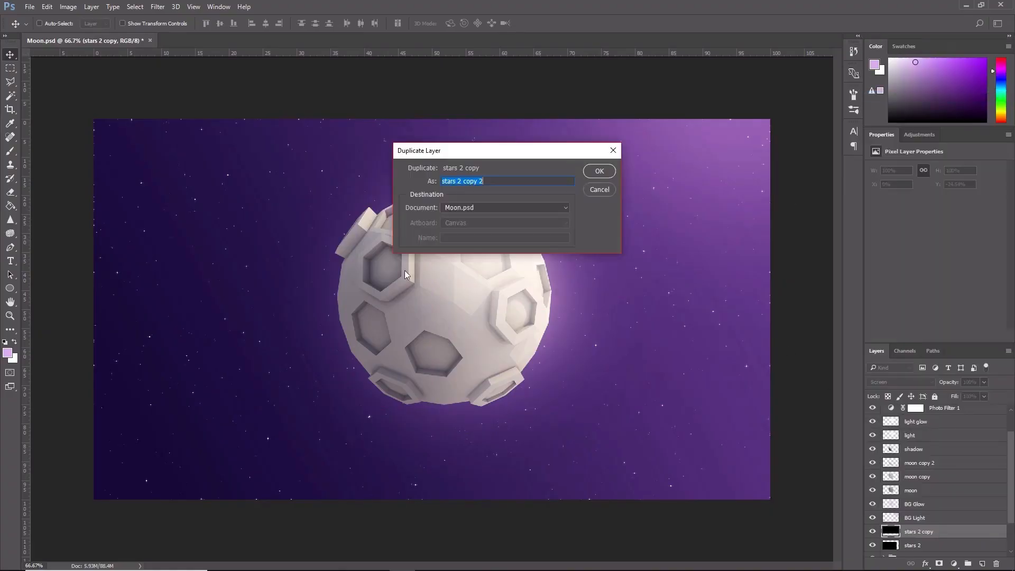
{"action": "left_click", "coordinate": [600, 171]}
{"action": "left_click_drag", "start_coordinate": [492, 206], "coordinate": [651, 195]}
{"action": "left_click_drag", "start_coordinate": [655, 280], "coordinate": [660, 288]}
Step: Merge the stars 2, stars 2 copy and stars 2 copy 2 layers into one layer
{"action": "scroll", "coordinate": [892, 490], "scroll_direction": "down", "scroll_amount": 3}
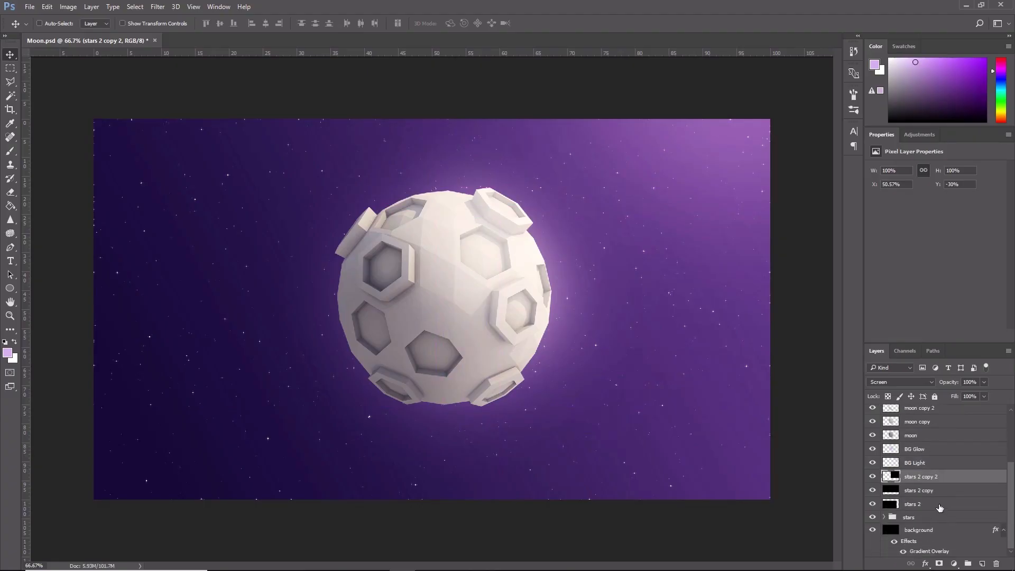
{"action": "left_click", "coordinate": [936, 504], "text": "shift"}
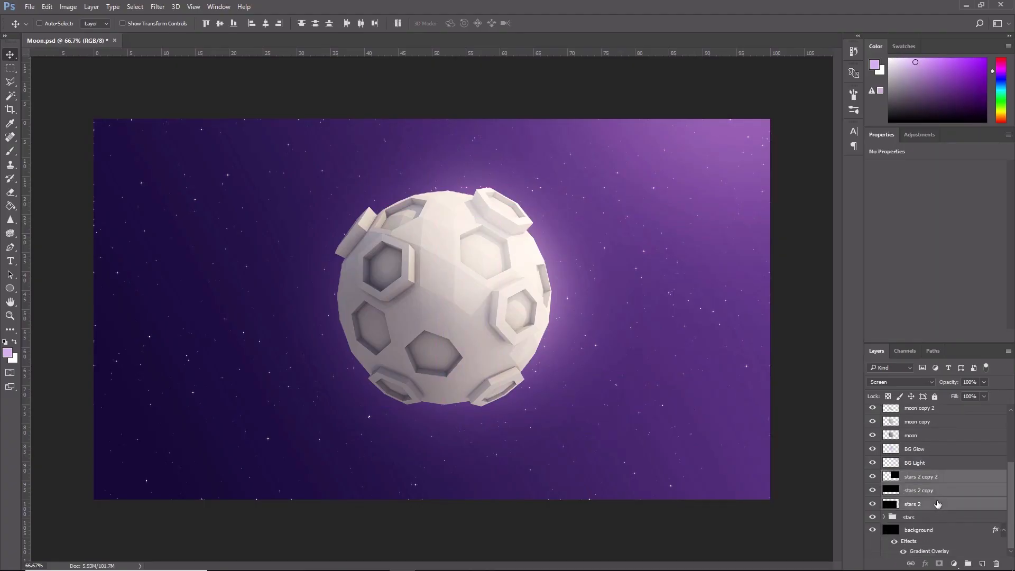
{"action": "right_click", "coordinate": [937, 504]}
{"action": "left_click", "coordinate": [922, 335]}
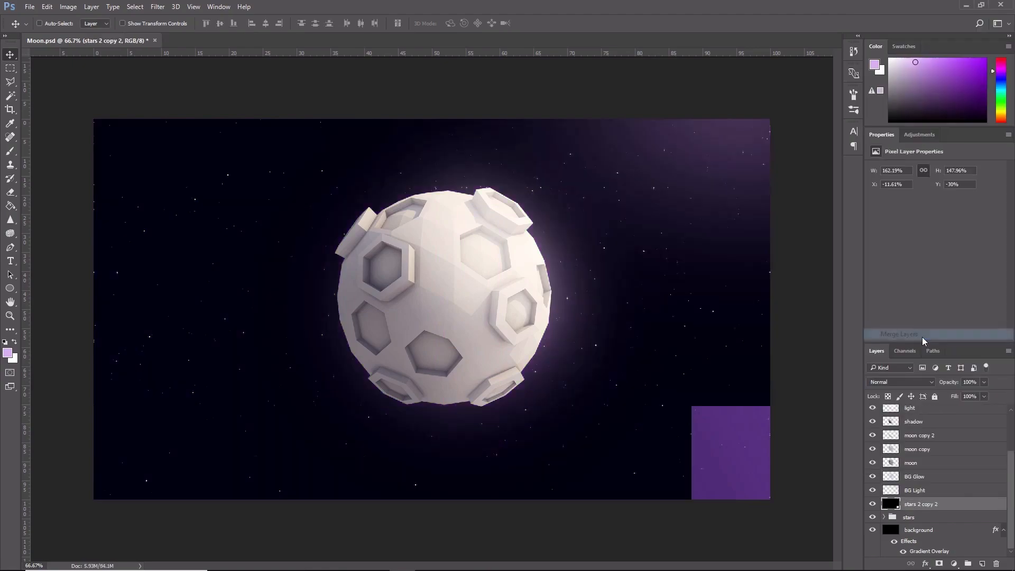
Step: Set the merged star layer's blending mode to Screen and apply a Gaussian Blur with a 1.0-pixel radius
{"action": "left_click", "coordinate": [919, 382]}
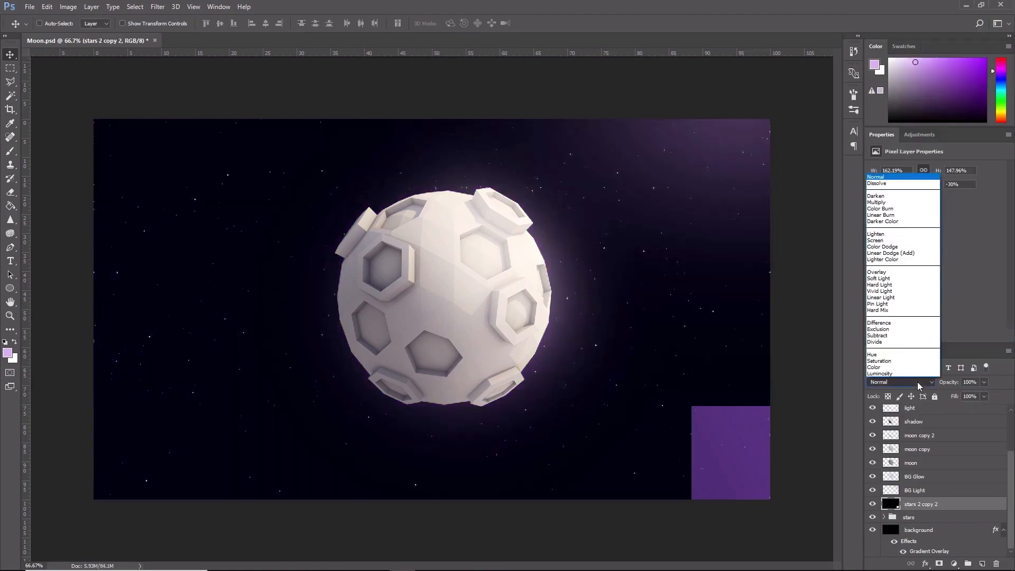
{"action": "left_click", "coordinate": [906, 240]}
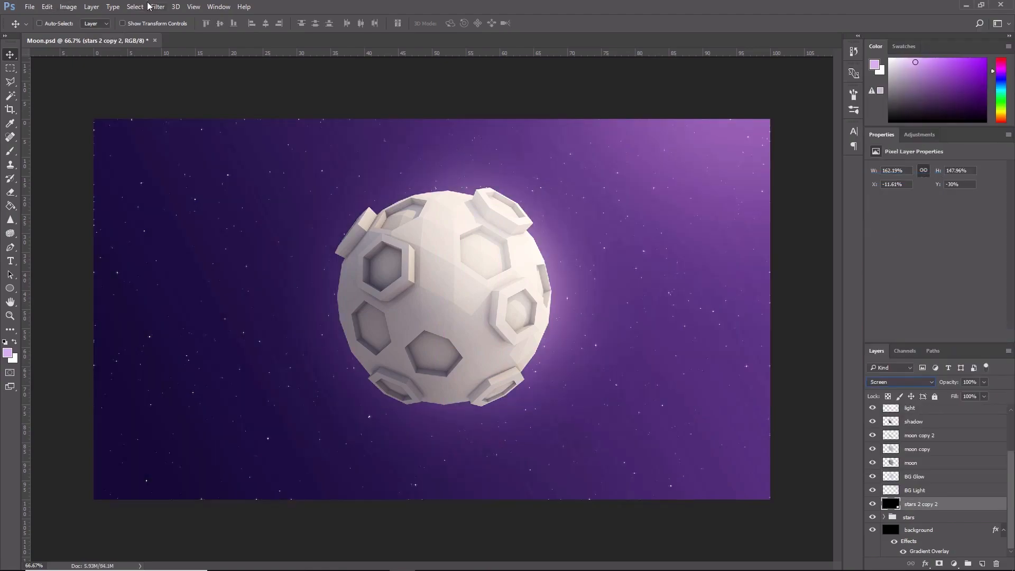
{"action": "left_click", "coordinate": [157, 7]}
{"action": "mouse_move", "coordinate": [207, 127]}
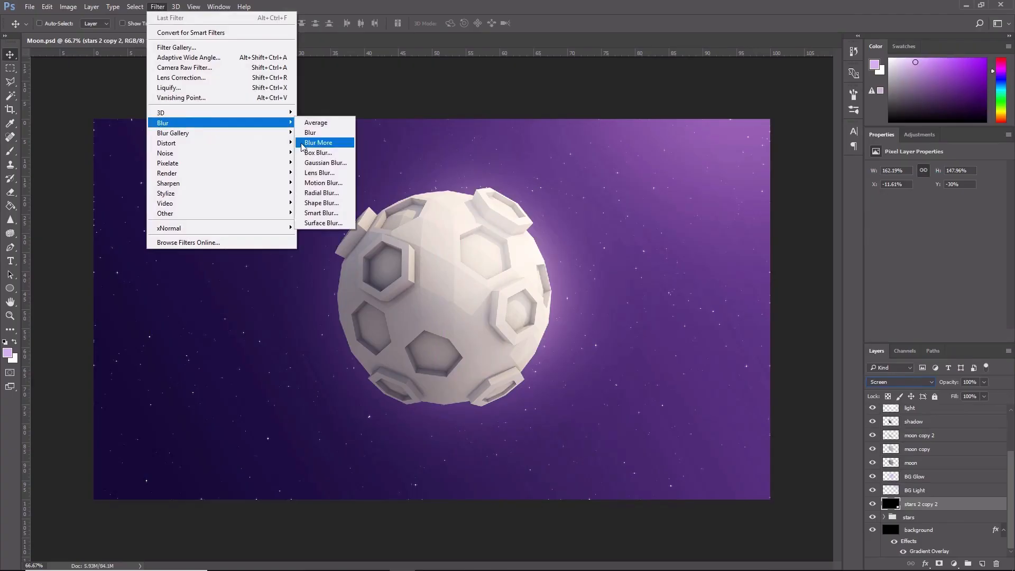
{"action": "left_click", "coordinate": [342, 163]}
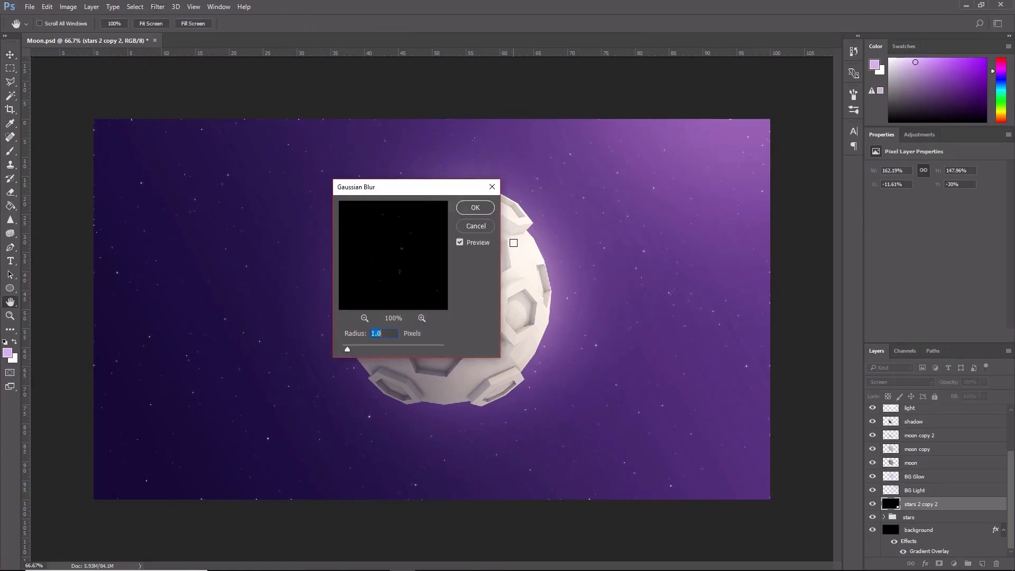
{"action": "left_click", "coordinate": [470, 208]}
Step: Scale the stars 2 copy 2 layer proportionally to 75% and shift it left across the canvas
{"action": "key", "text": "ctrl+t"}
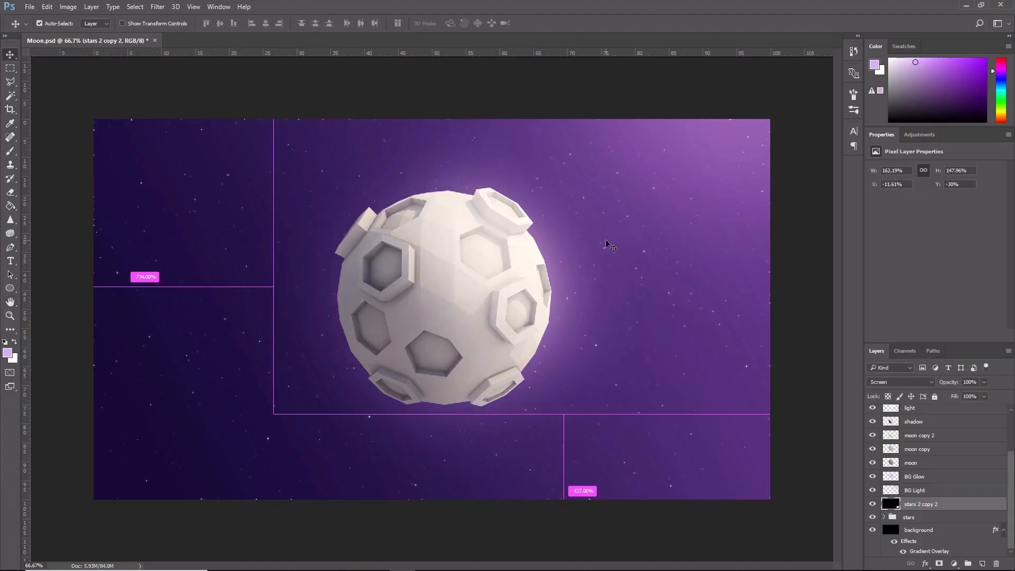
{"action": "left_click", "coordinate": [183, 24]}
{"action": "left_click", "coordinate": [173, 25]}
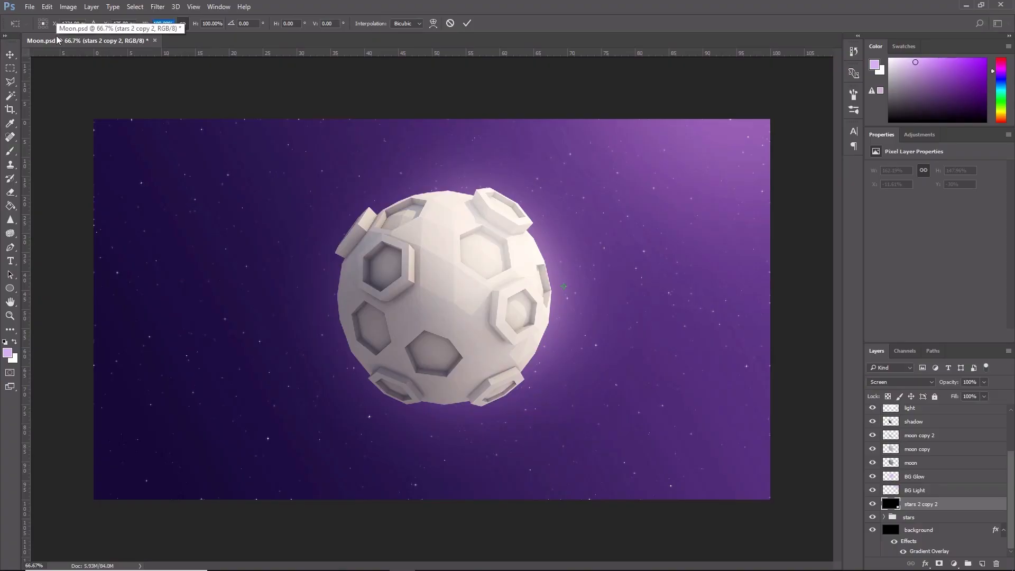
{"action": "type", "text": "75"}
{"action": "key", "text": "Return"}
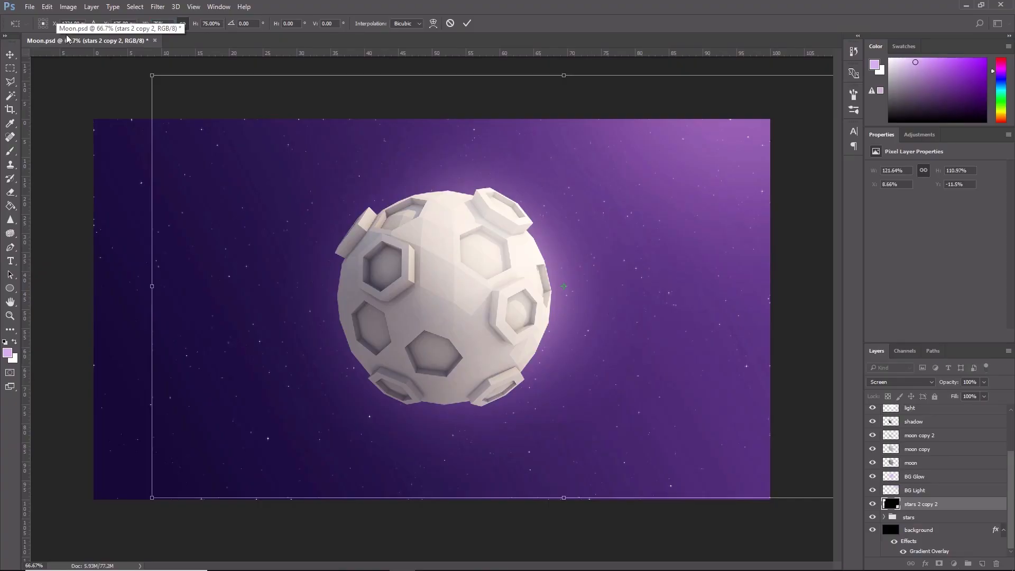
{"action": "left_click", "coordinate": [9, 58]}
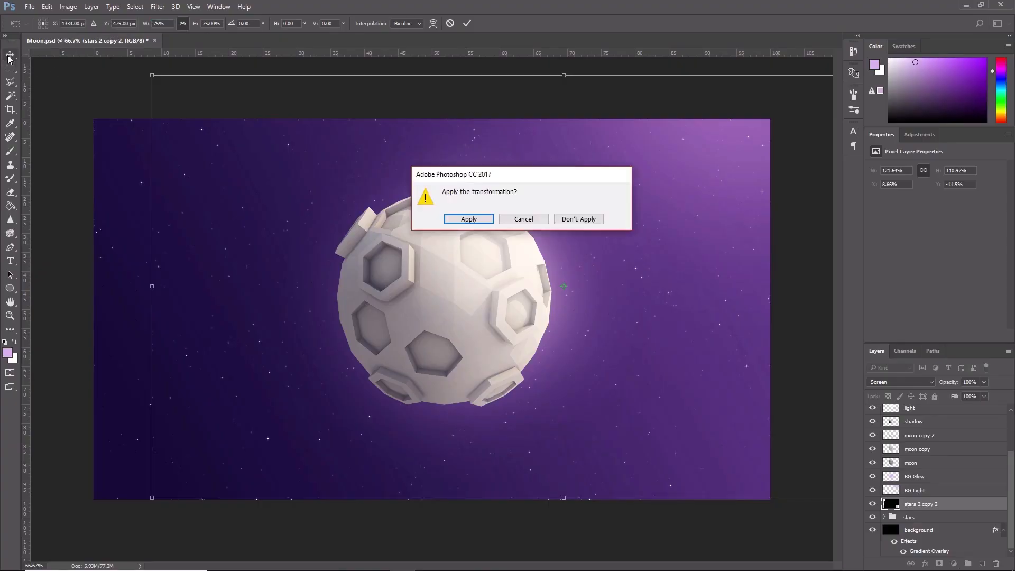
{"action": "left_click", "coordinate": [469, 219]}
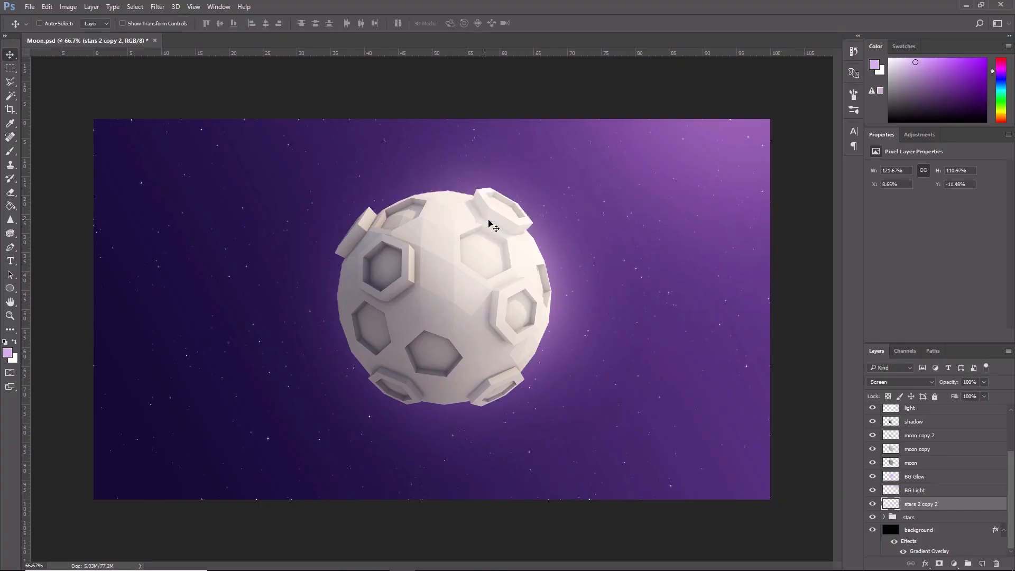
{"action": "left_click_drag", "start_coordinate": [657, 211], "coordinate": [551, 209]}
Step: Duplicate the stars 2 copy 2 layer and move the new copy down and to the right over the canvas
{"action": "right_click", "coordinate": [947, 506]}
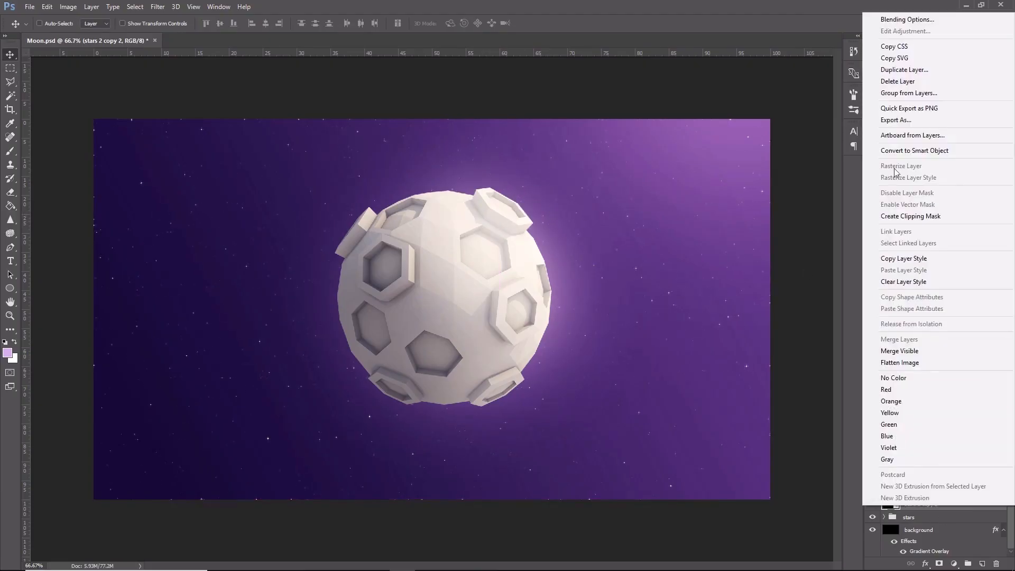
{"action": "left_click", "coordinate": [903, 69]}
{"action": "left_click", "coordinate": [611, 176]}
{"action": "left_click_drag", "start_coordinate": [581, 206], "coordinate": [688, 278]}
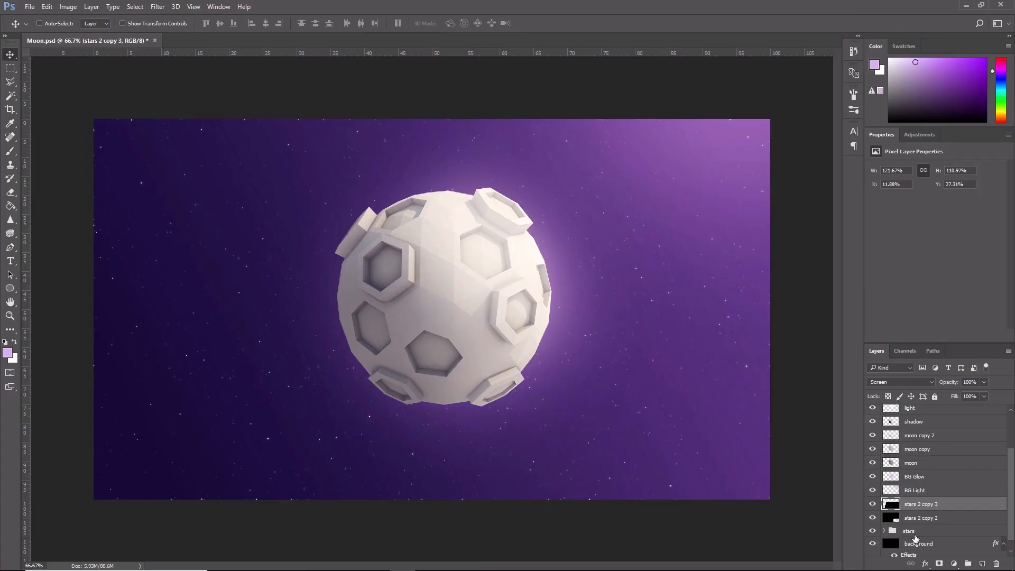
{"action": "scroll", "coordinate": [925, 538], "scroll_direction": "down", "scroll_amount": 1}
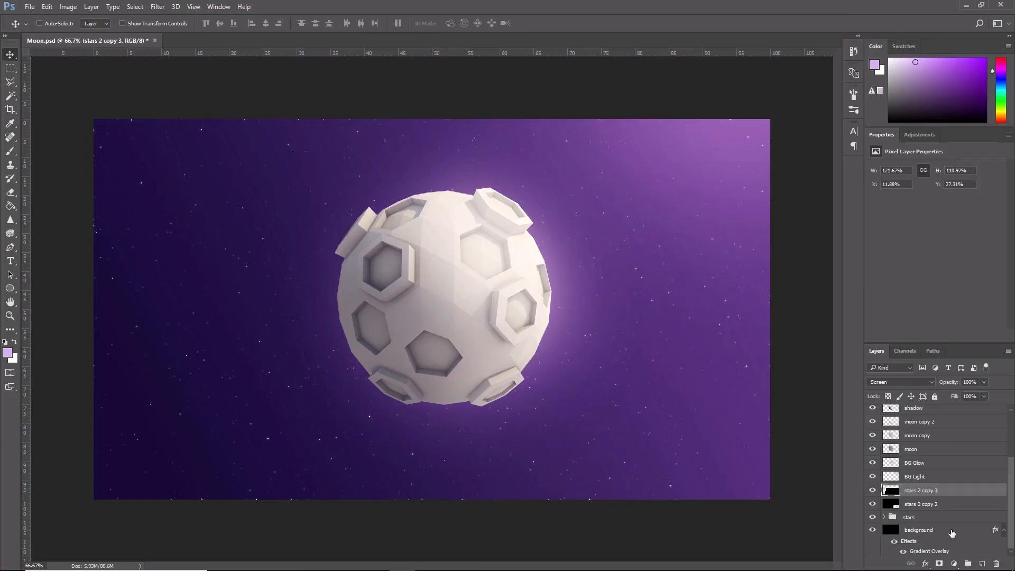
{"action": "left_click", "coordinate": [949, 534]}
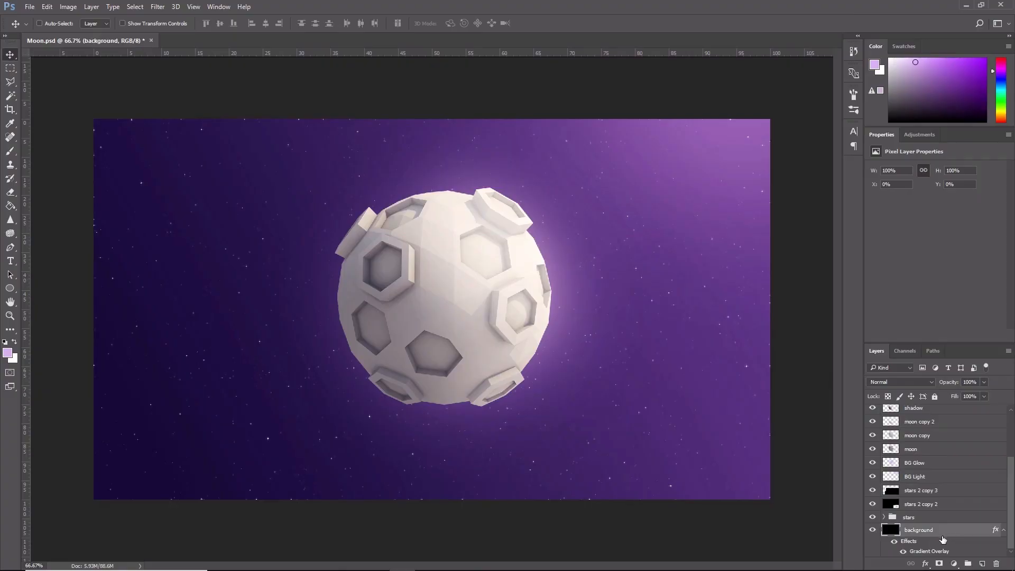
{"action": "scroll", "coordinate": [943, 539], "scroll_direction": "up", "scroll_amount": 5}
{"action": "left_click", "coordinate": [952, 455], "text": "shift"}
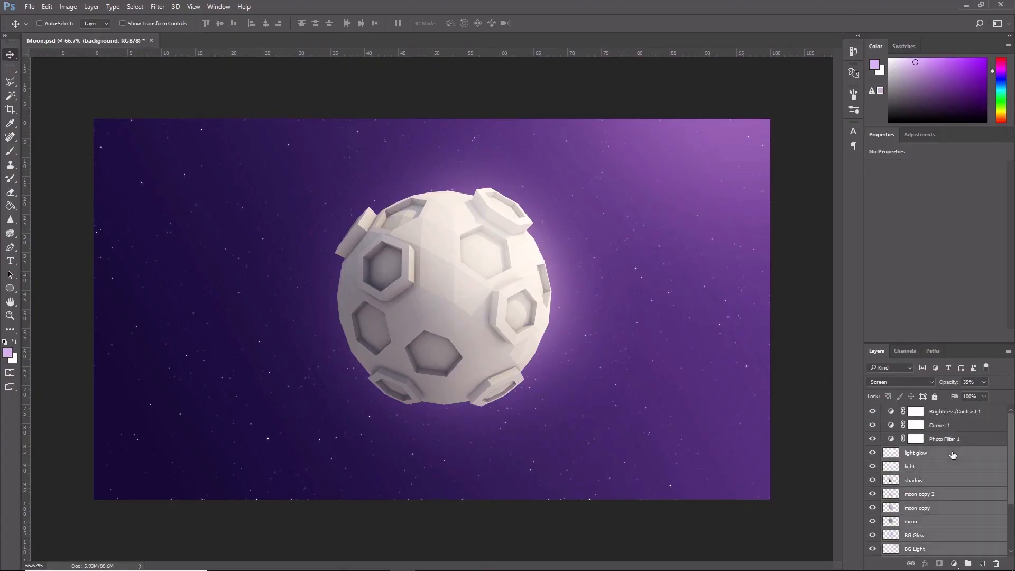
{"action": "scroll", "coordinate": [954, 478], "scroll_direction": "down", "scroll_amount": 4}
{"action": "scroll", "coordinate": [955, 486], "scroll_direction": "up", "scroll_amount": 4}
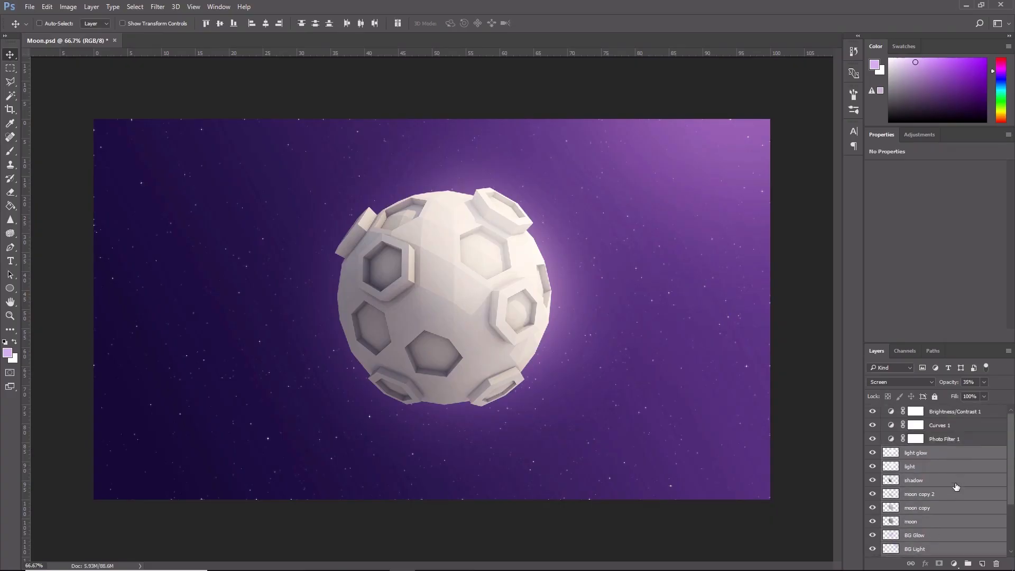
Step: Duplicate all layers from Brightness/Contrast 1 down to background and merge the copies into a single layer
{"action": "left_click", "coordinate": [971, 415]}
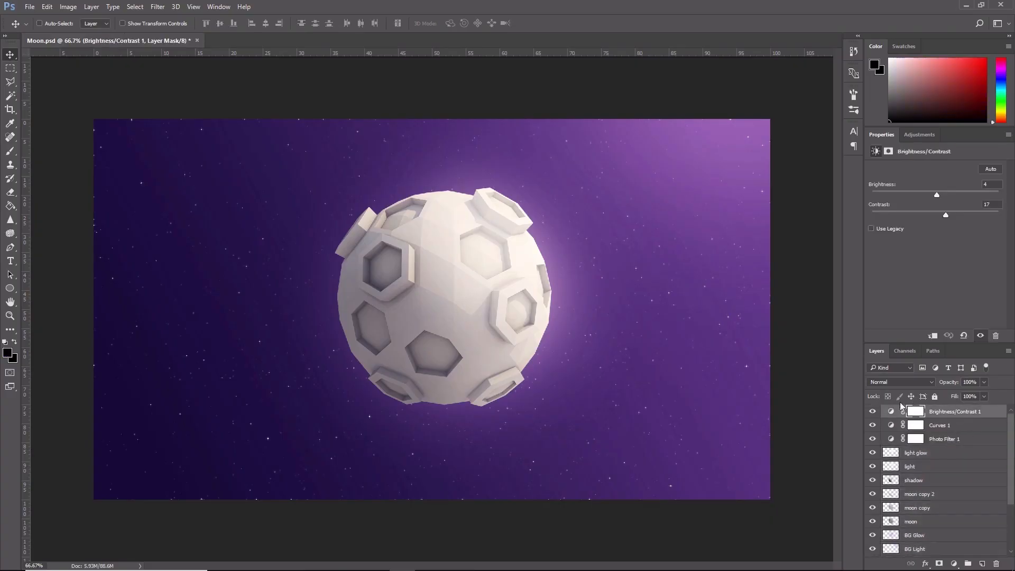
{"action": "scroll", "coordinate": [954, 472], "scroll_direction": "down", "scroll_amount": 5}
{"action": "left_click", "coordinate": [952, 531], "text": "shift"}
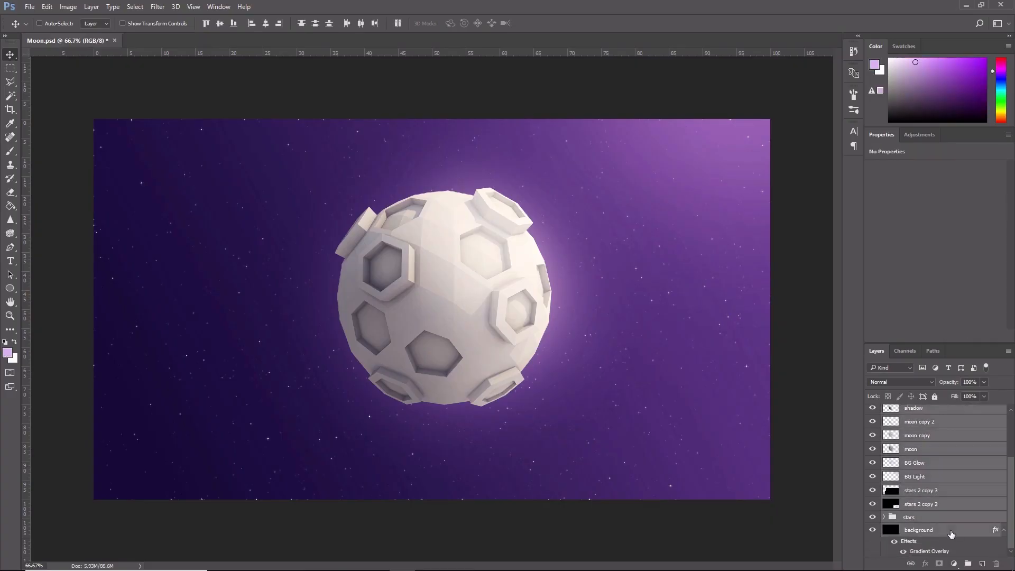
{"action": "right_click", "coordinate": [955, 476]}
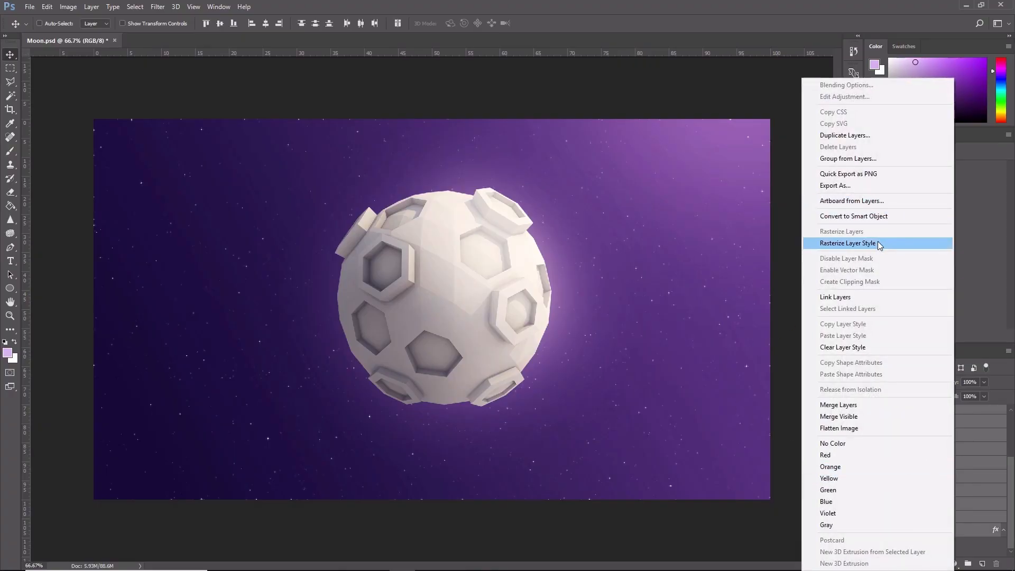
{"action": "left_click", "coordinate": [867, 136]}
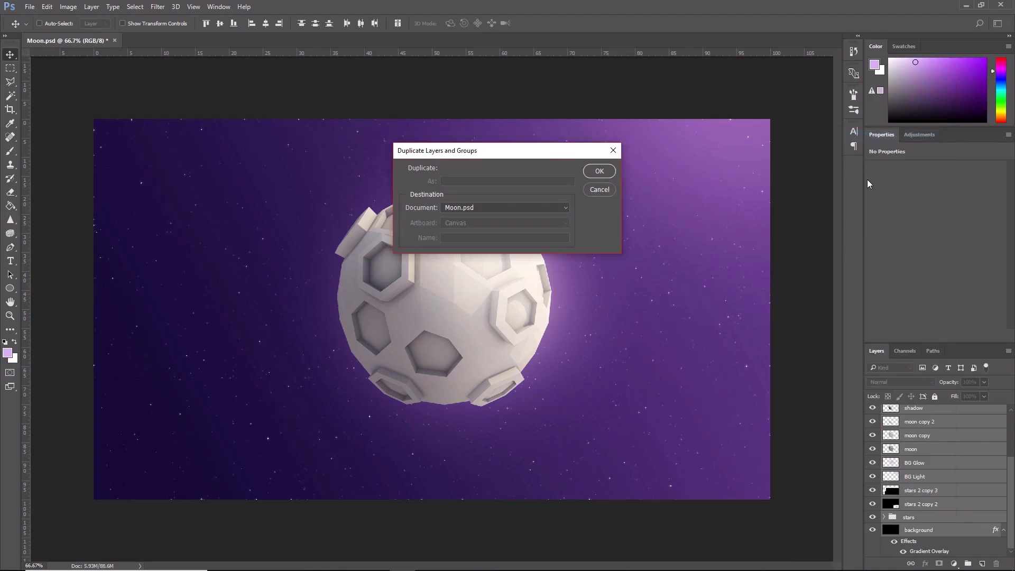
{"action": "left_click", "coordinate": [599, 171]}
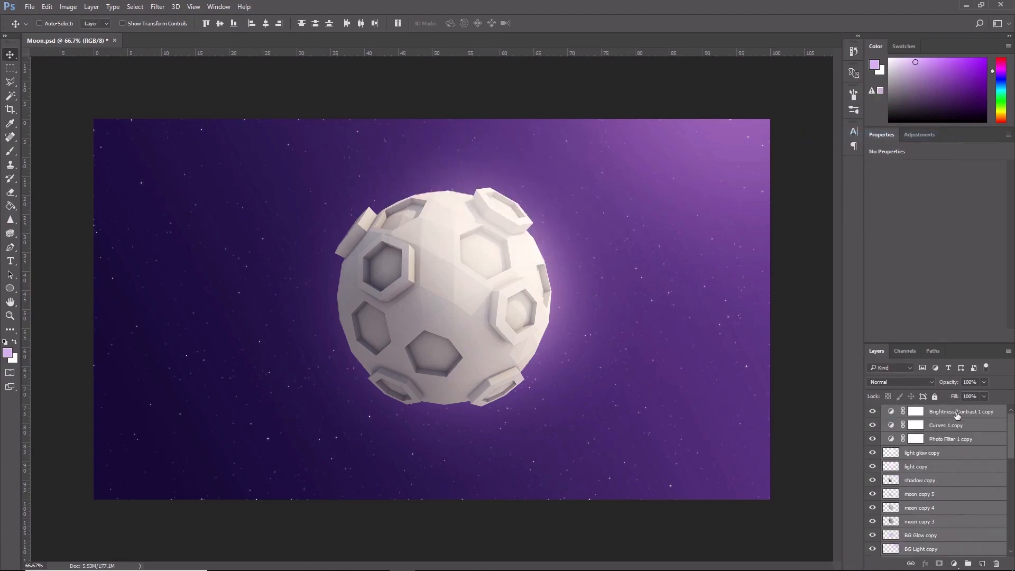
{"action": "right_click", "coordinate": [958, 461]}
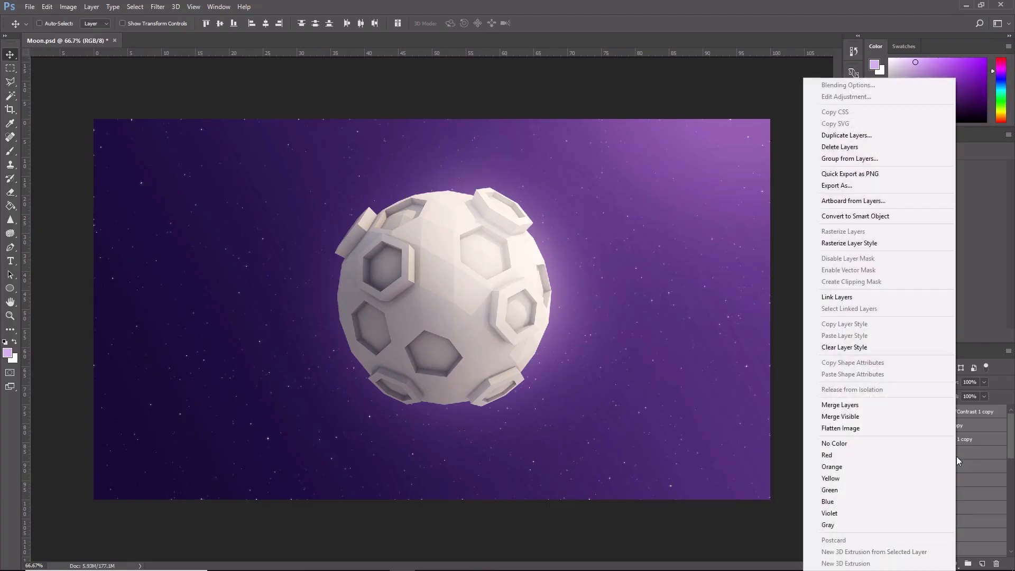
{"action": "left_click", "coordinate": [877, 401]}
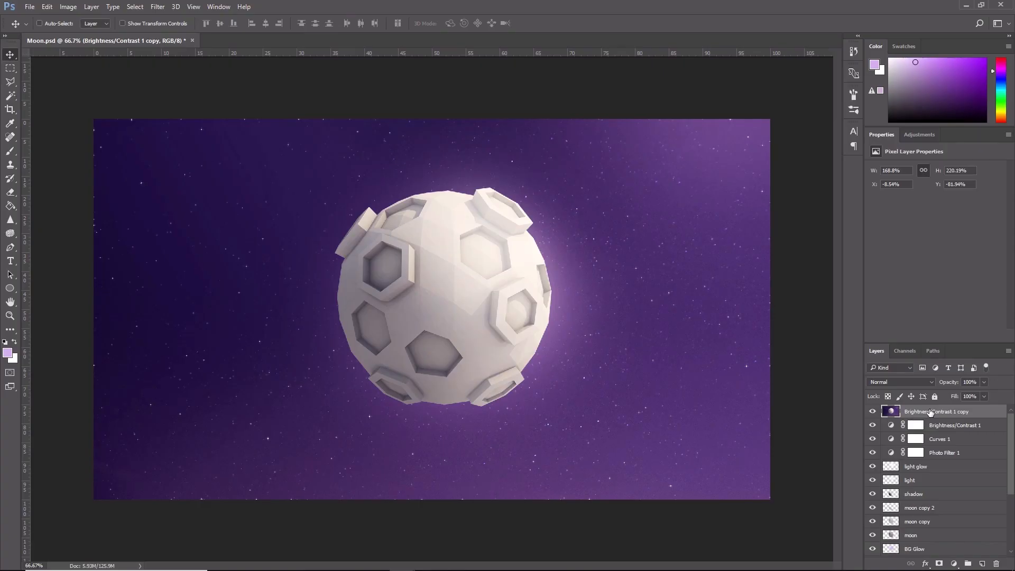
Step: Set up an Add Noise filter on the merged layer with monochromatic Uniform distribution and a 3.92% amount
{"action": "left_click", "coordinate": [157, 7]}
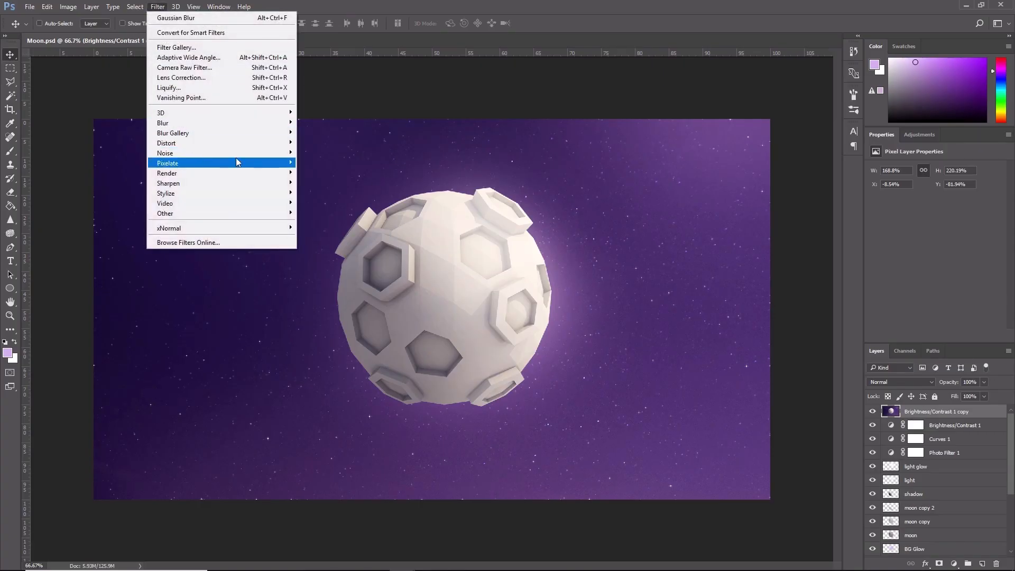
{"action": "mouse_move", "coordinate": [282, 156]}
{"action": "left_click", "coordinate": [321, 153]}
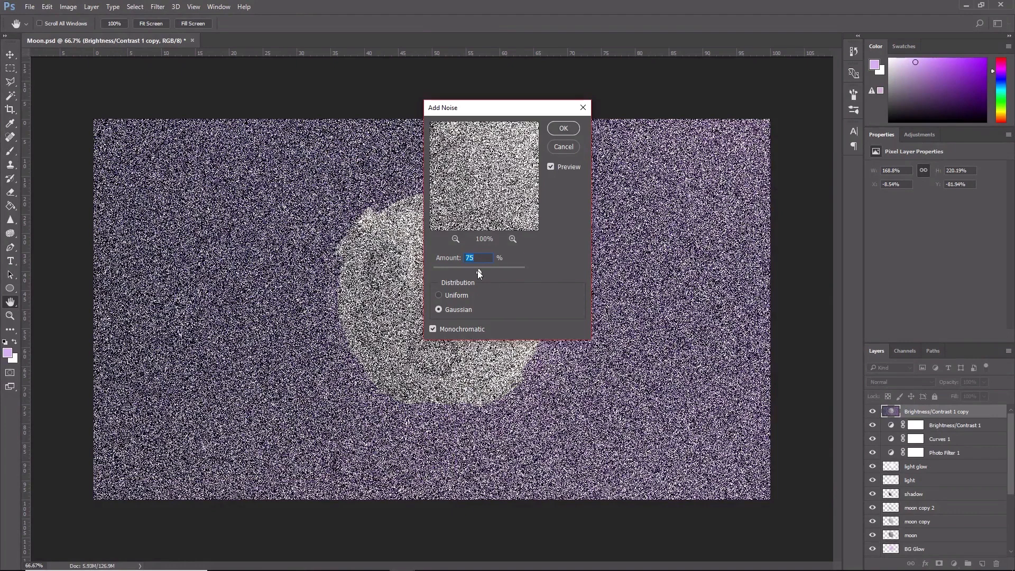
{"action": "left_click_drag", "start_coordinate": [477, 270], "coordinate": [440, 270]}
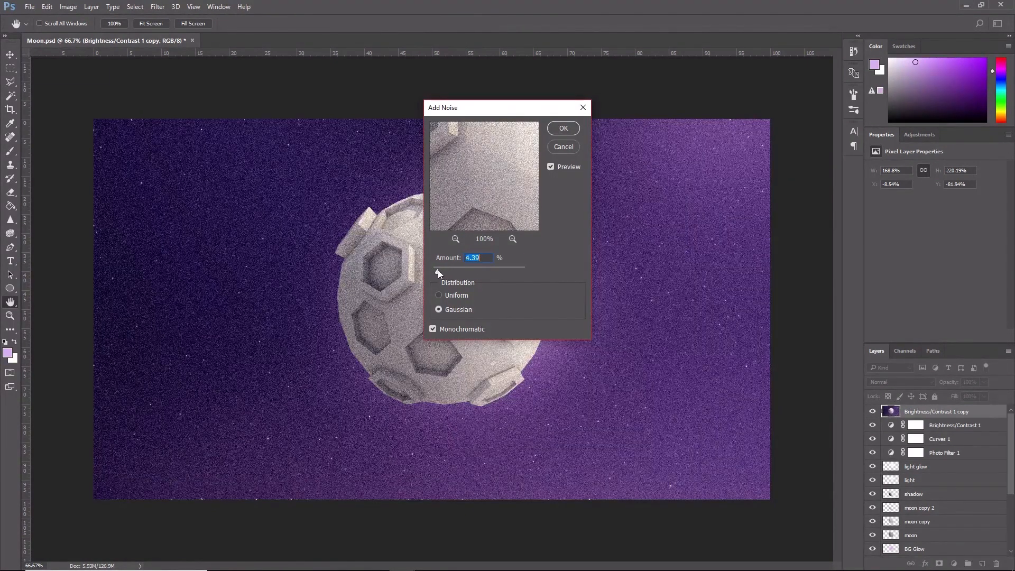
{"action": "left_click", "coordinate": [438, 295]}
{"action": "left_click", "coordinate": [437, 271]}
{"action": "left_click_drag", "start_coordinate": [472, 108], "coordinate": [665, 143]}
{"action": "mouse_move", "coordinate": [664, 244]}
{"action": "left_mouse_down"}
{"action": "mouse_move", "coordinate": [684, 199]}
{"action": "mouse_move", "coordinate": [665, 232]}
{"action": "left_mouse_up"}
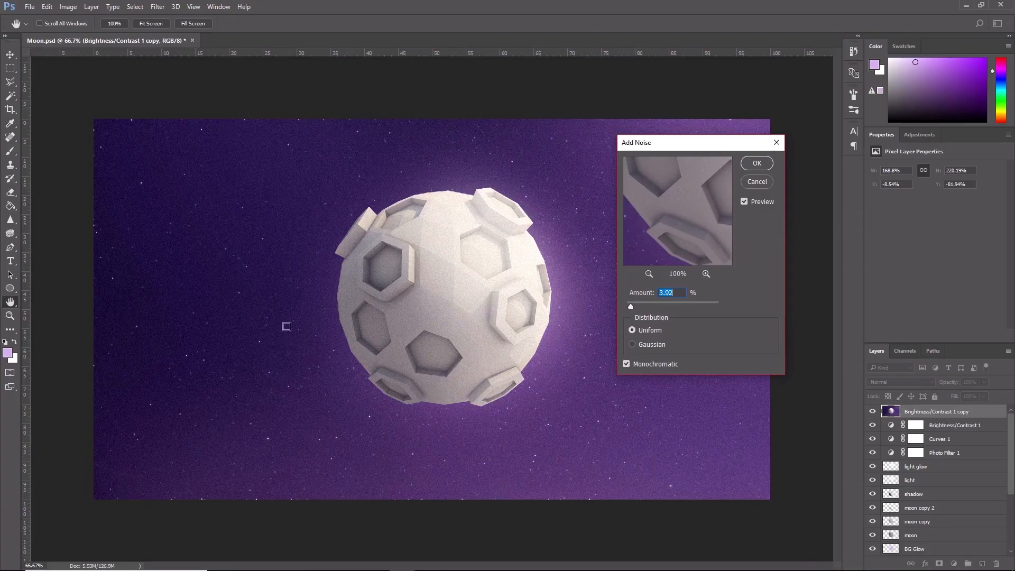
Step: Set the noise amount to 2.5% and apply it to the merged layer
{"action": "left_click_drag", "start_coordinate": [632, 305], "coordinate": [629, 306]}
{"action": "type", "text": "2"}
{"action": "type", "text": "3"}
{"action": "key", "text": "BackSpace"}
{"action": "type", "text": "2.5"}
{"action": "left_click", "coordinate": [756, 163]}
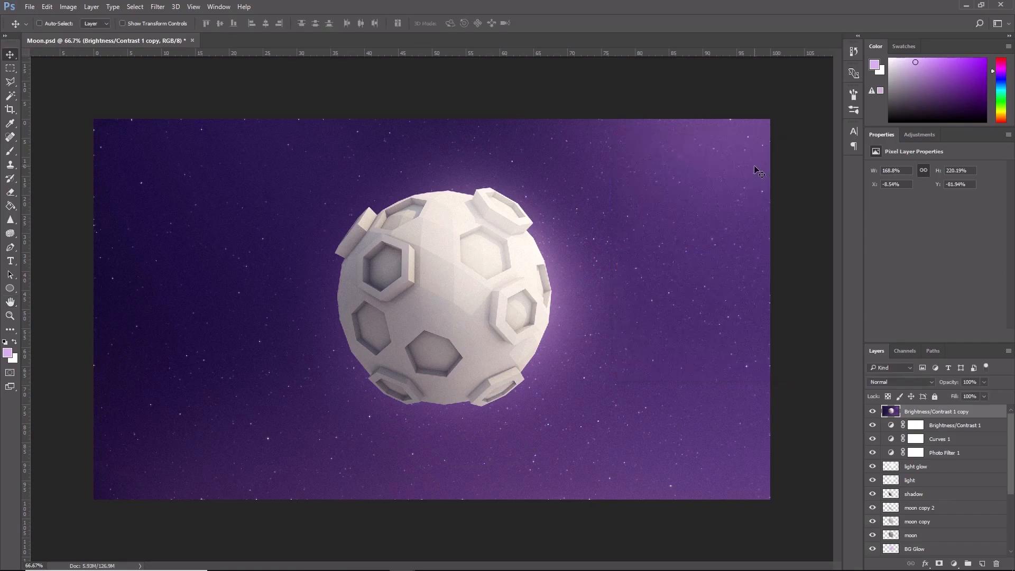